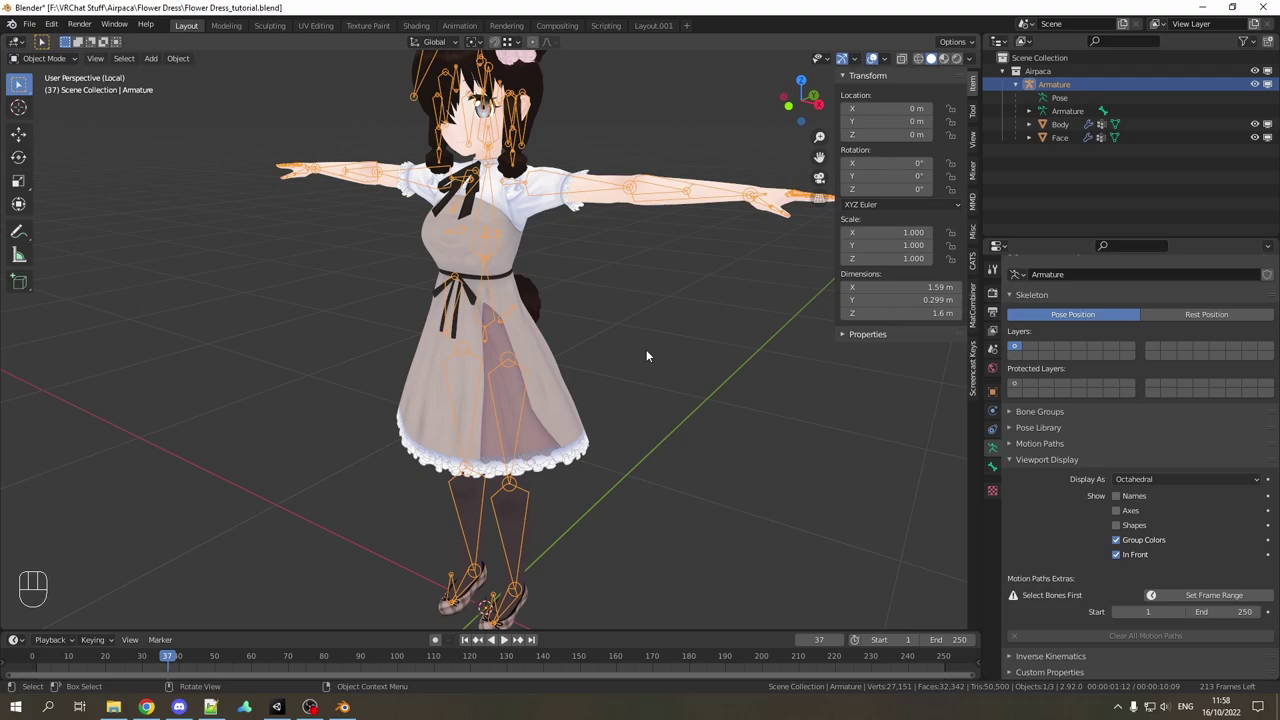
# Step: Duplicate the armature's Hips bone in Edit Mode and place the copy about 0.025 m in front of the original
pyautogui.press('KP_3')
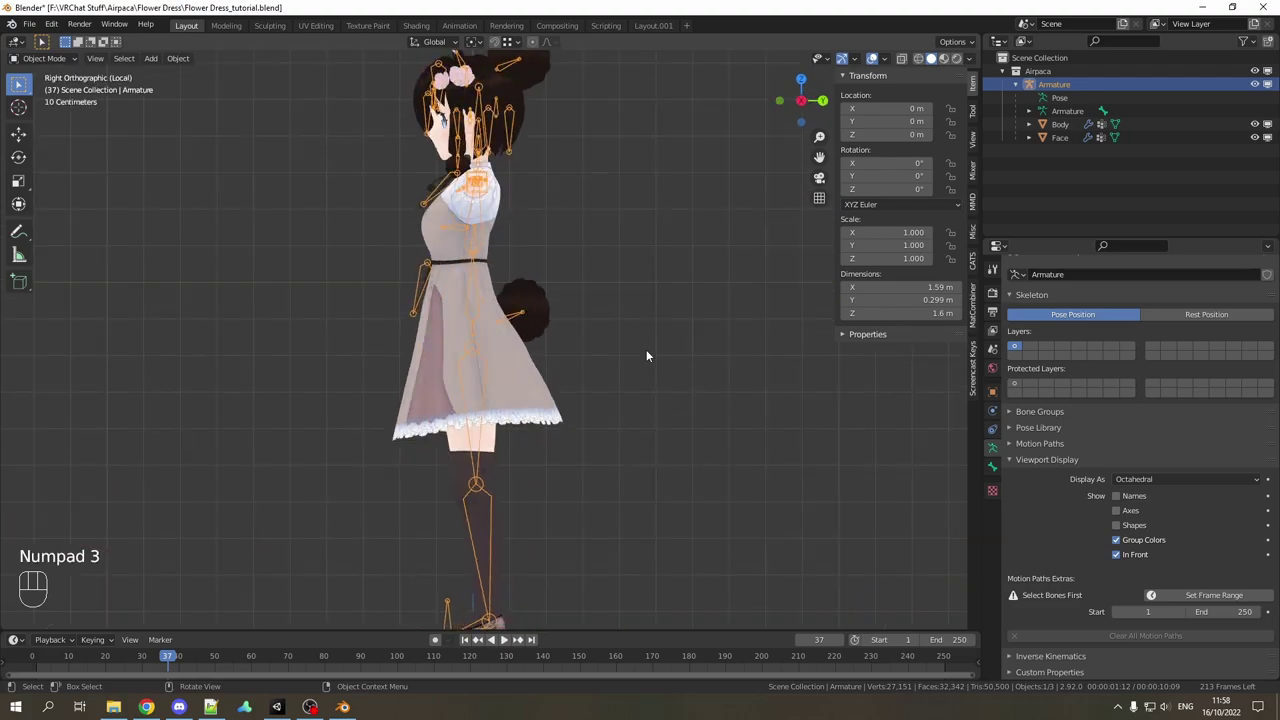
pyautogui.scroll(4, 646, 356)
pyautogui.keyDown('shift'); pyautogui.moveTo(594, 258); pyautogui.dragTo(550, 358, button='middle'); pyautogui.keyUp('shift')
pyautogui.scroll(3, 550, 365)
pyautogui.press('Tab')
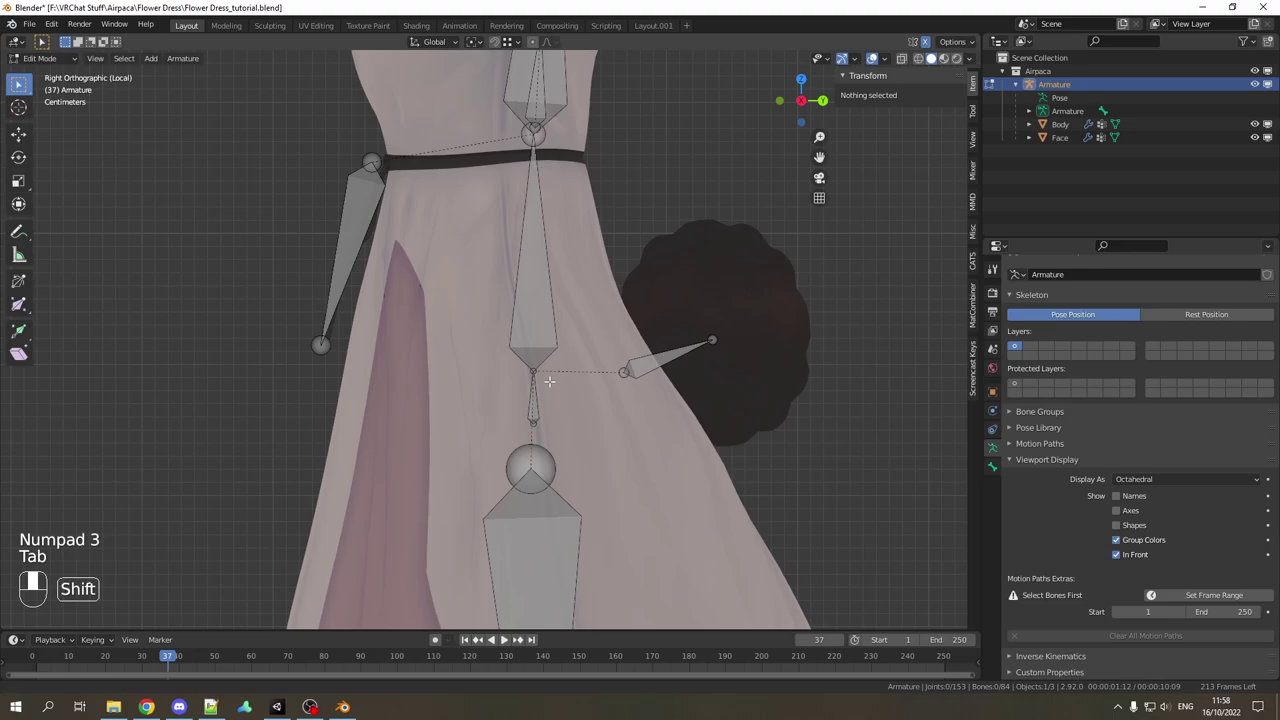
pyautogui.click(532, 372)
pyautogui.scroll(2, 540, 370)
pyautogui.hotkey('shift', 'd')
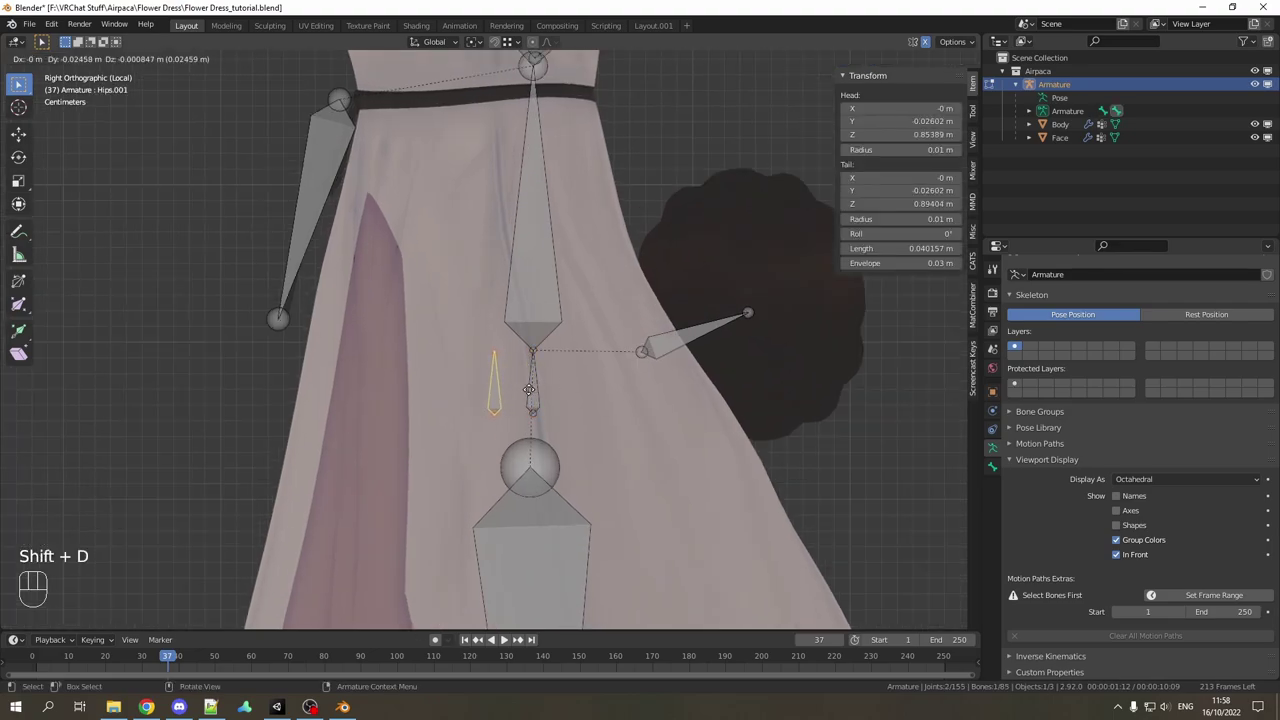
pyautogui.click(533, 390)
# Step: Rename the duplicated hip bone as Root_Skirt
pyautogui.press('F2')
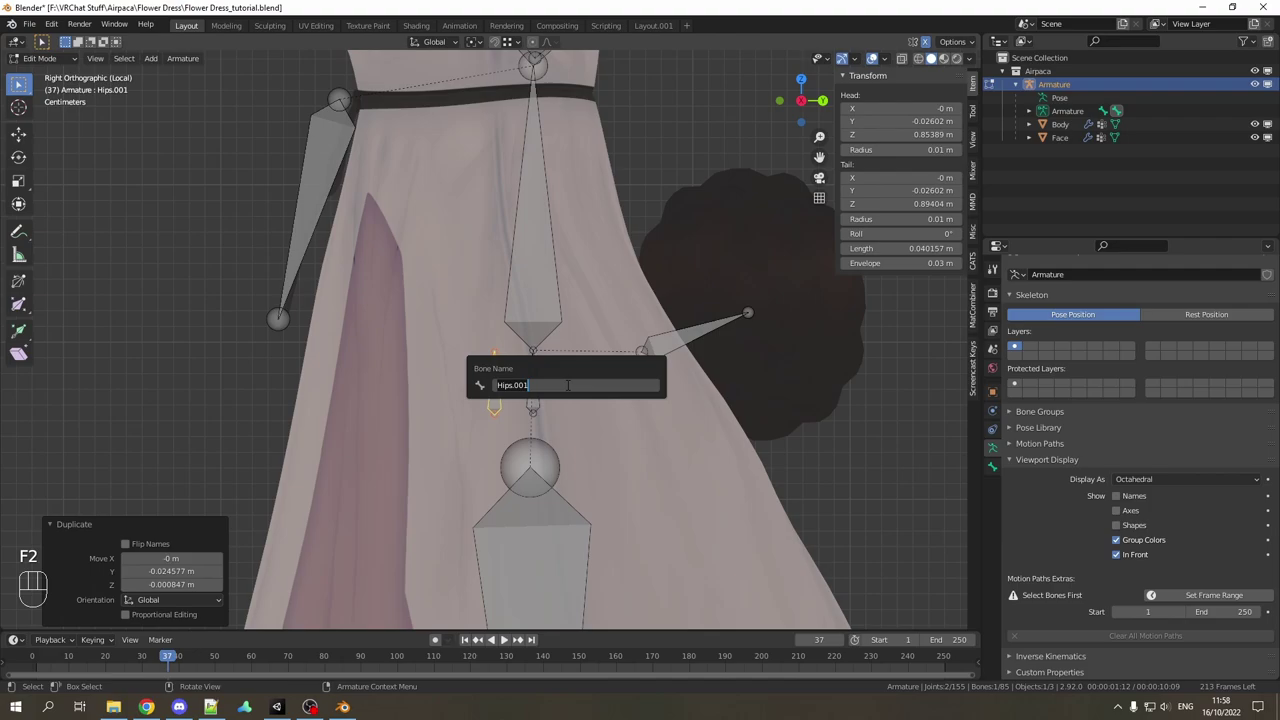
pyautogui.write('Root_')
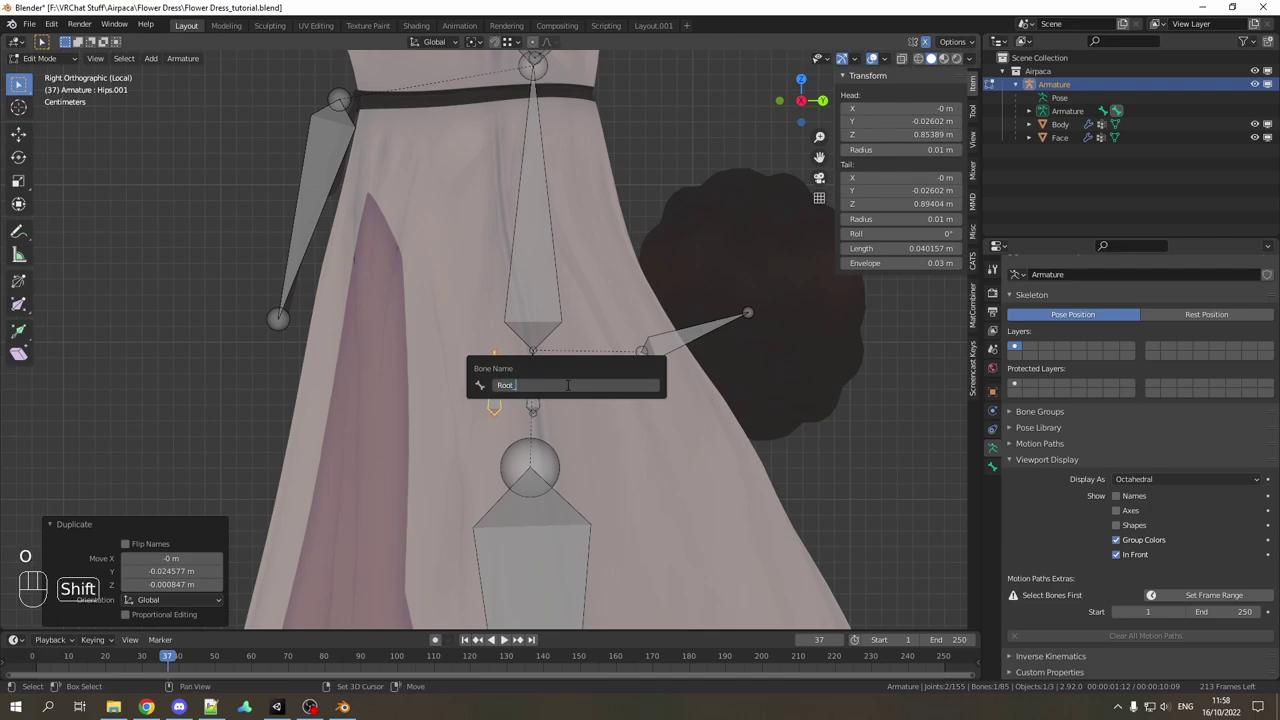
pyautogui.write('Skir')
pyautogui.press('Return')
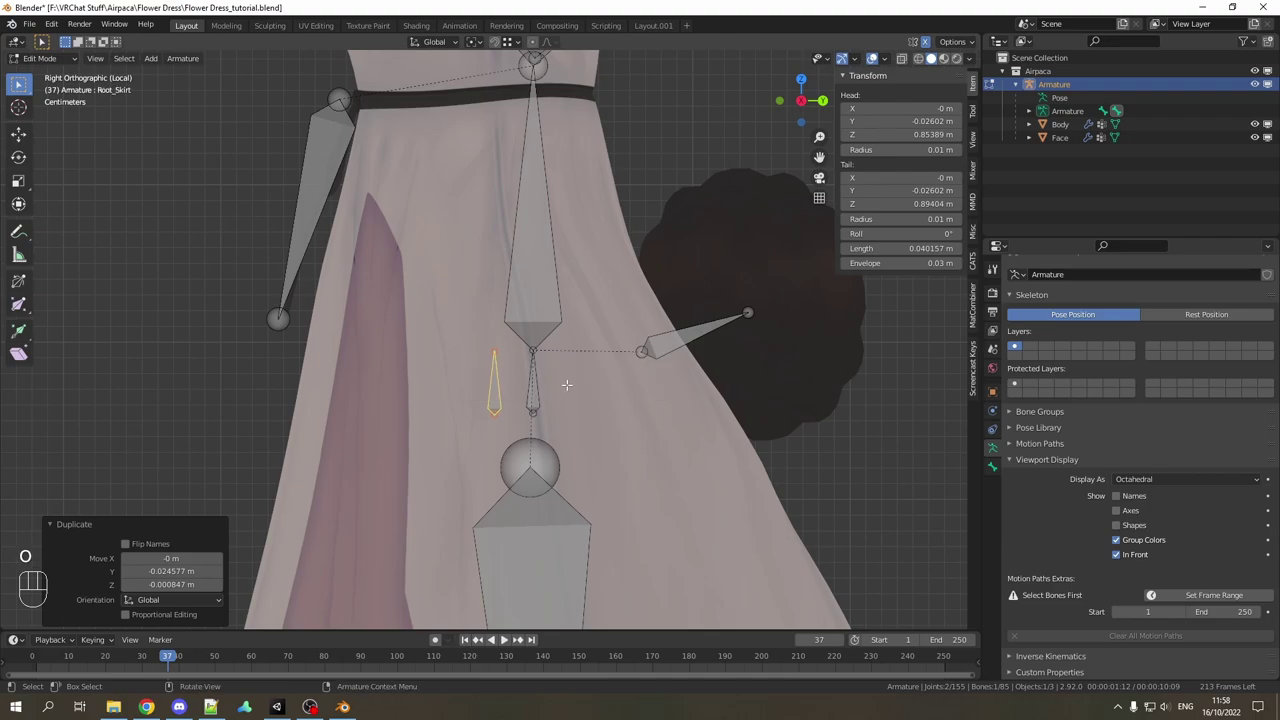
# Step: Parent the Root_Skirt bone to the Hips bone with Keep Offset
pyautogui.keyDown('shift'); pyautogui.click(533, 390); pyautogui.keyUp('shift')
pyautogui.hotkey('ctrl', 'p')
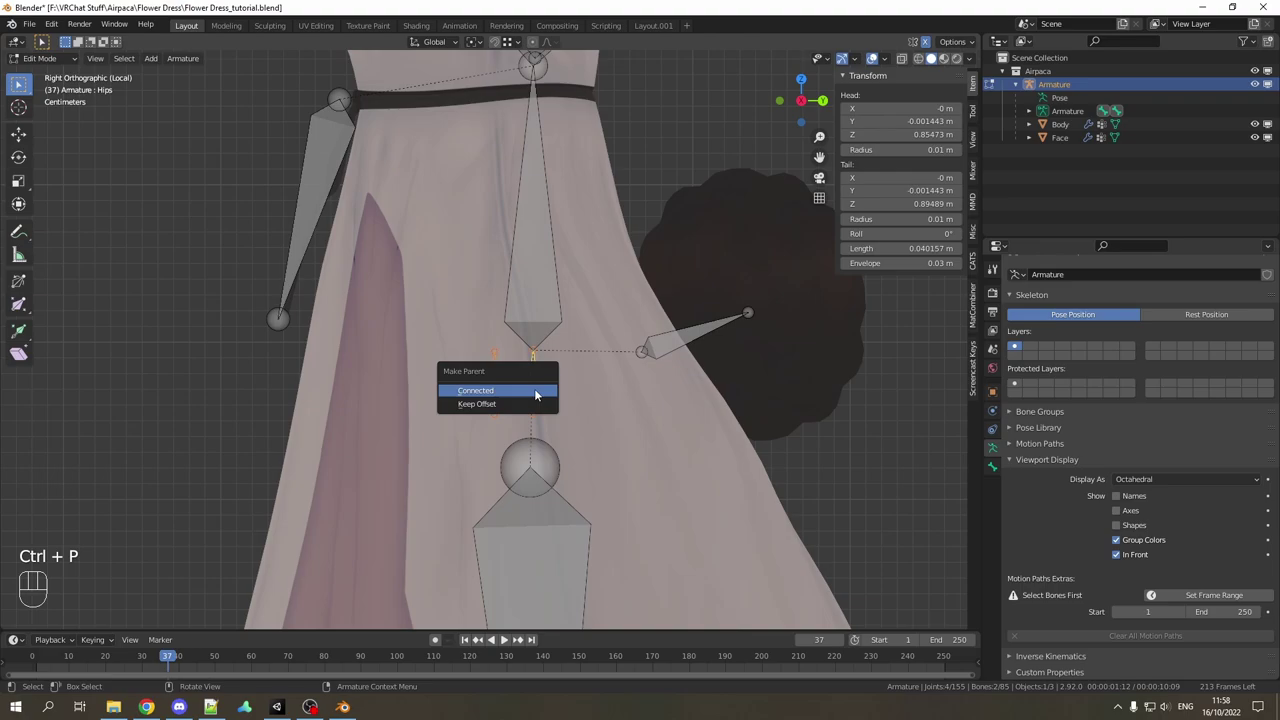
pyautogui.click(510, 403)
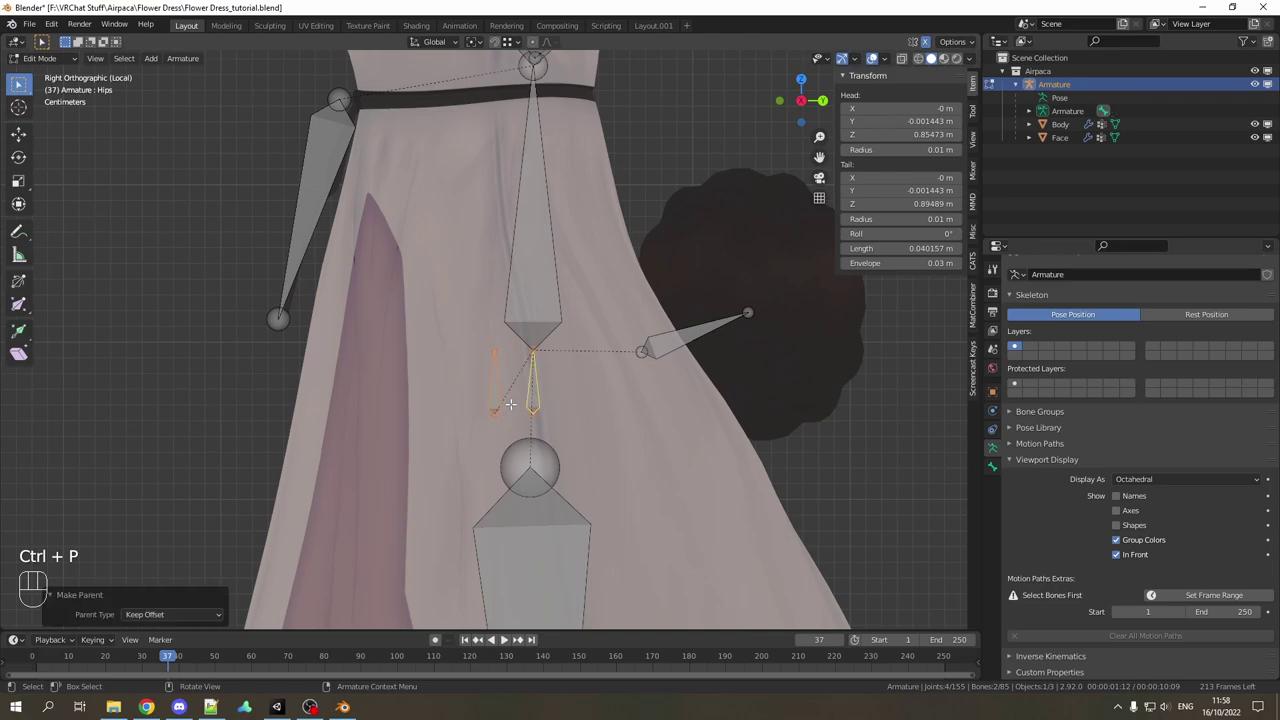
# Step: Isolate the Root_Skirt bone by hiding all unselected bones
pyautogui.click(496, 393)
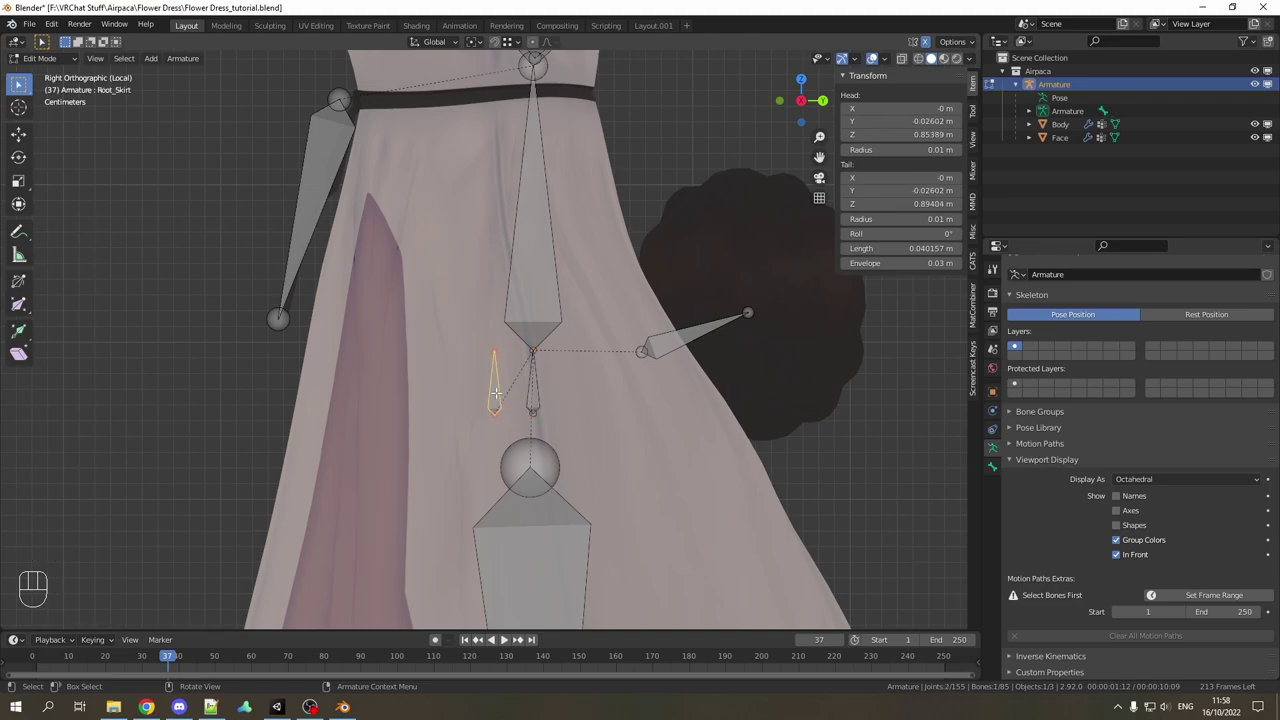
pyautogui.keyDown('shift'); pyautogui.moveTo(496, 393); pyautogui.dragTo(526, 323, button='middle'); pyautogui.keyUp('shift')
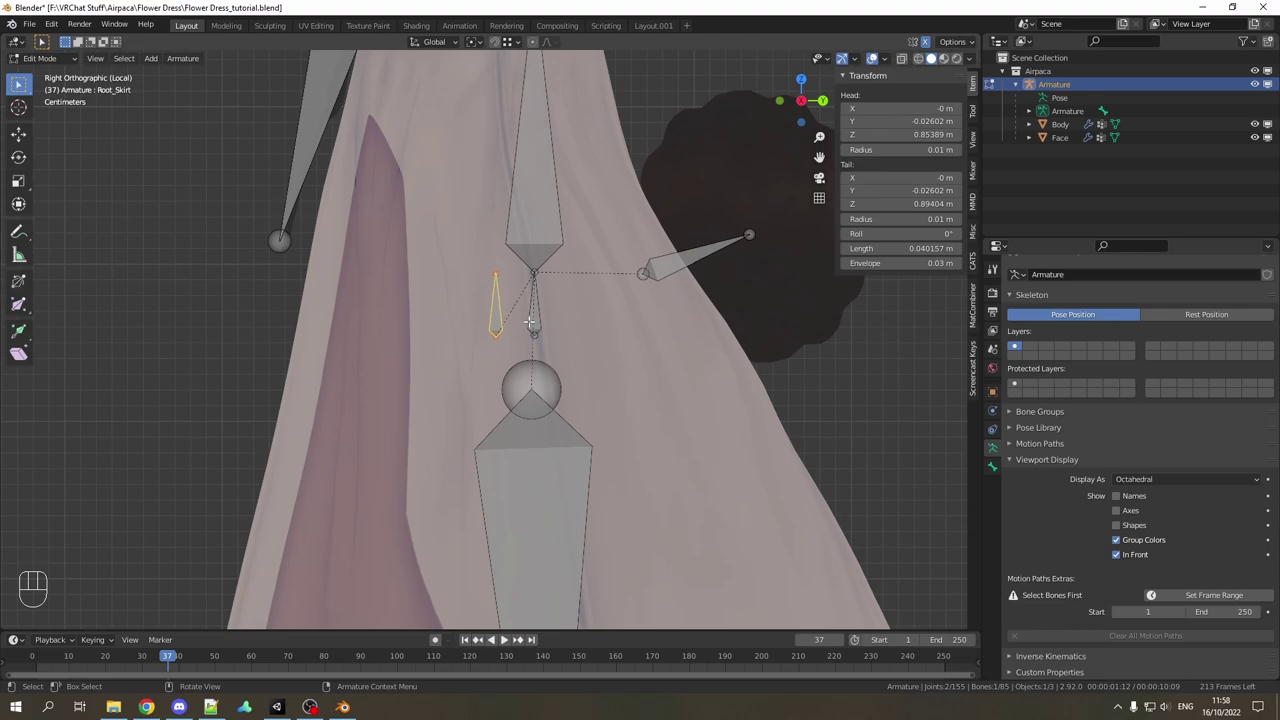
pyautogui.hotkey('shift', 'h')
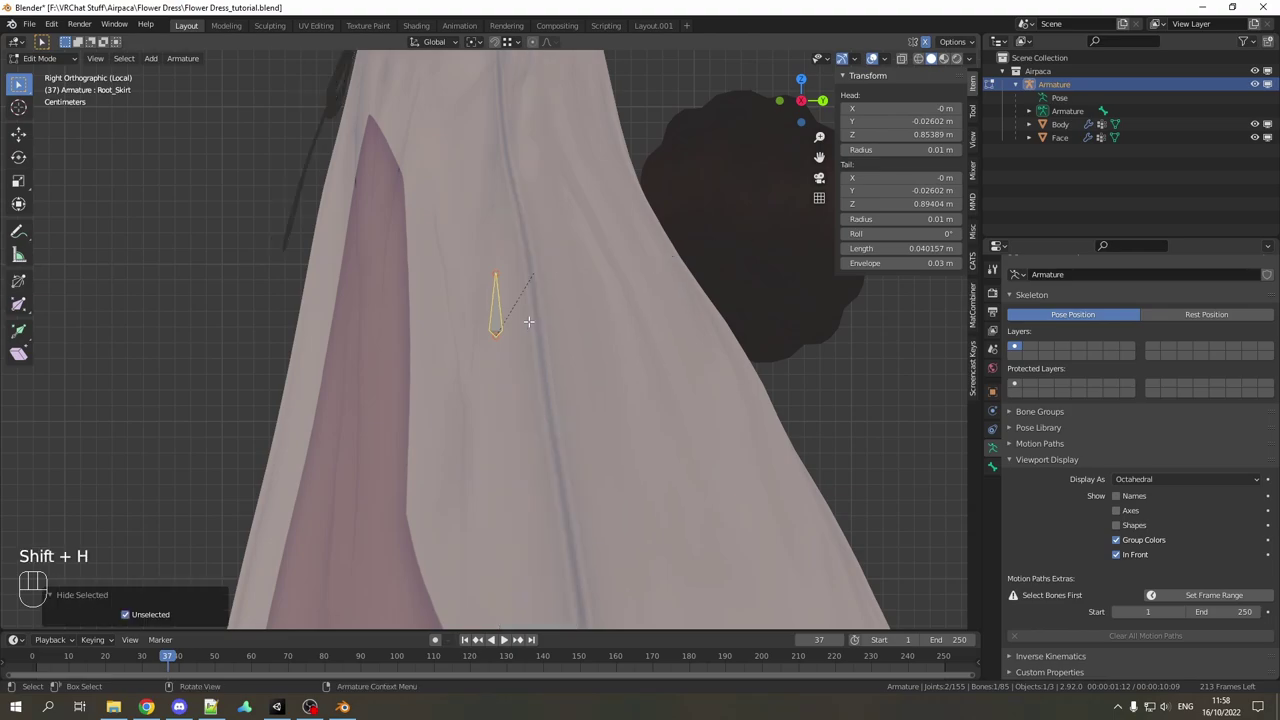
pyautogui.scroll(-3, 523, 320)
pyautogui.scroll(3, 522, 316)
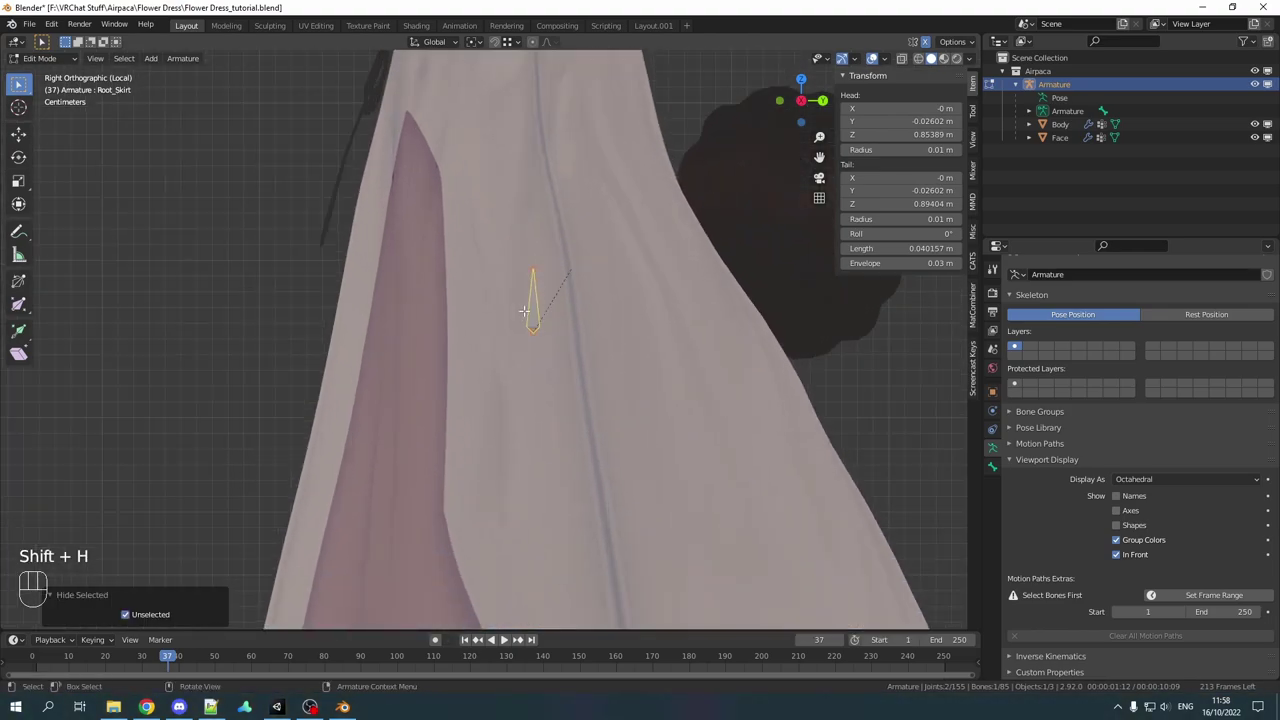
# Step: Extrude a bone about 0.157 m long from the tip of Root_Skirt, downward and slightly forward
pyautogui.keyDown('shift'); pyautogui.moveTo(524, 311); pyautogui.dragTo(528, 279, button='middle'); pyautogui.keyUp('shift')
pyautogui.press('e')
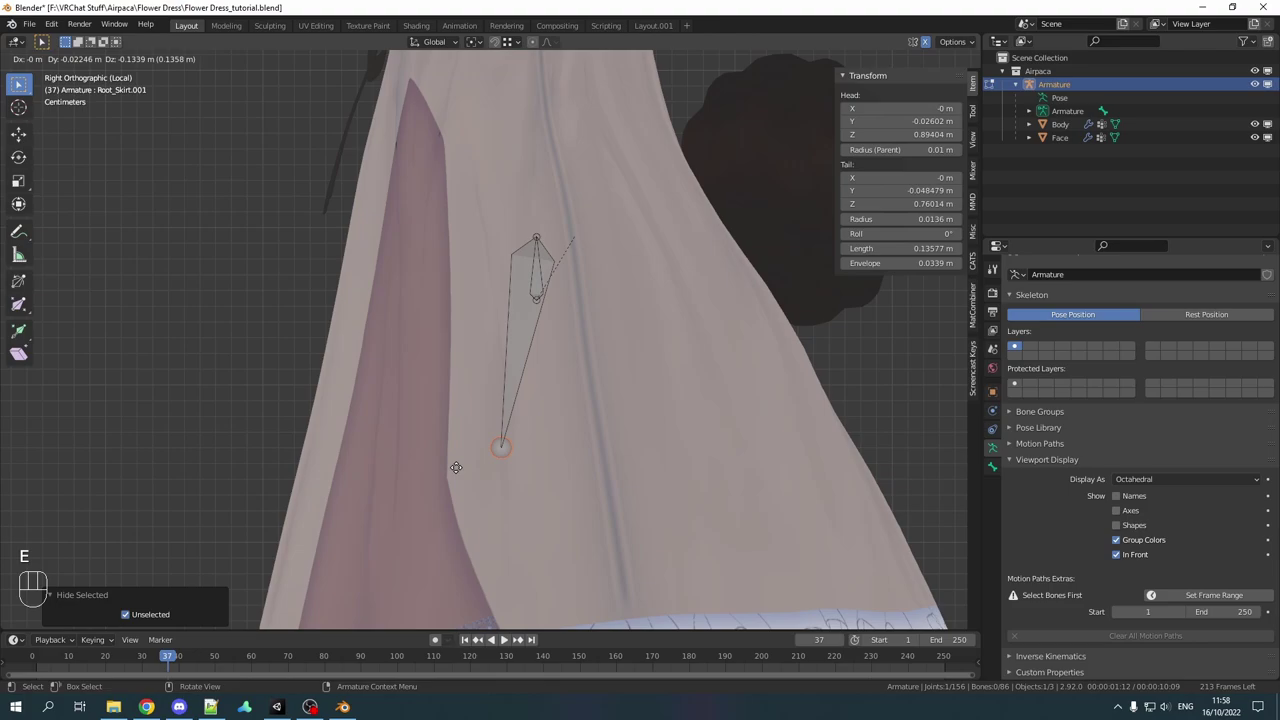
pyautogui.click(447, 494)
# Step: Rename the extruded bone as Skirt1_1
pyautogui.click(524, 358)
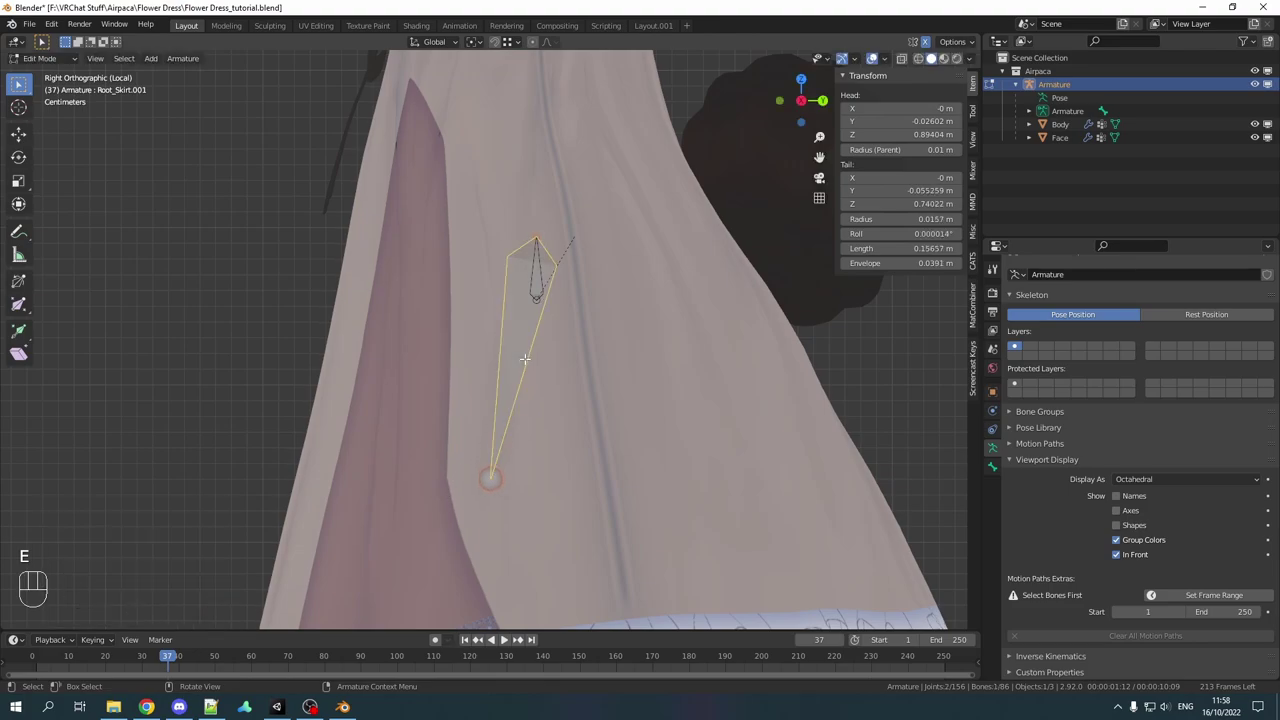
pyautogui.press('F2')
pyautogui.write('S')
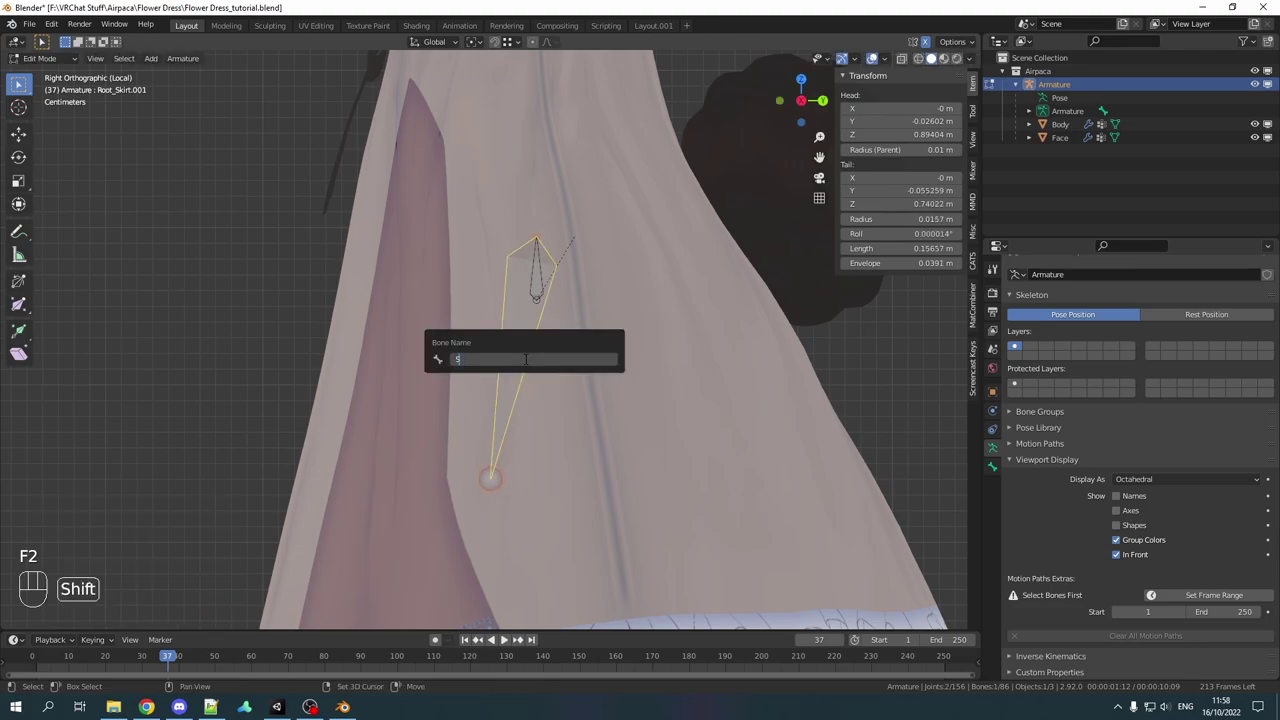
pyautogui.write('kirt1_1')
pyautogui.press('Return')
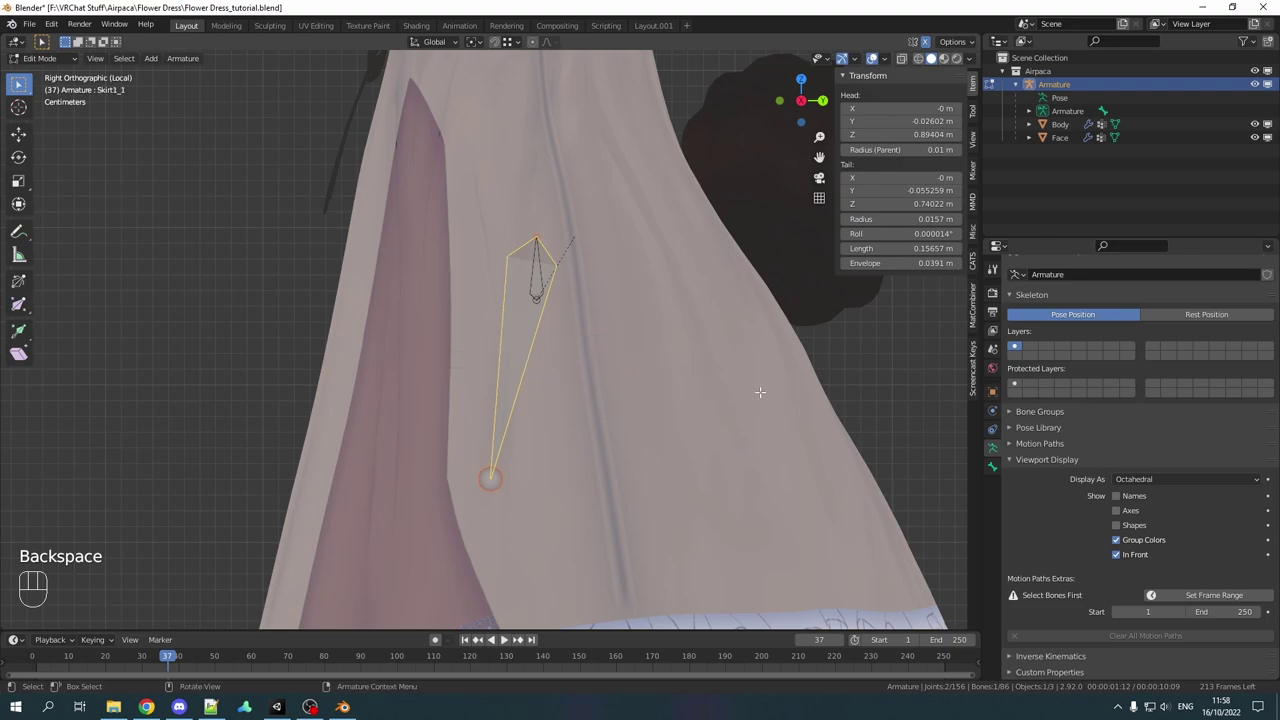
# Step: Disconnect Skirt1_1 from its parent Root_Skirt and move it to the skirt's front edge, with its head at about Y -0.14, Z 0.90 m
pyautogui.click(992, 466)
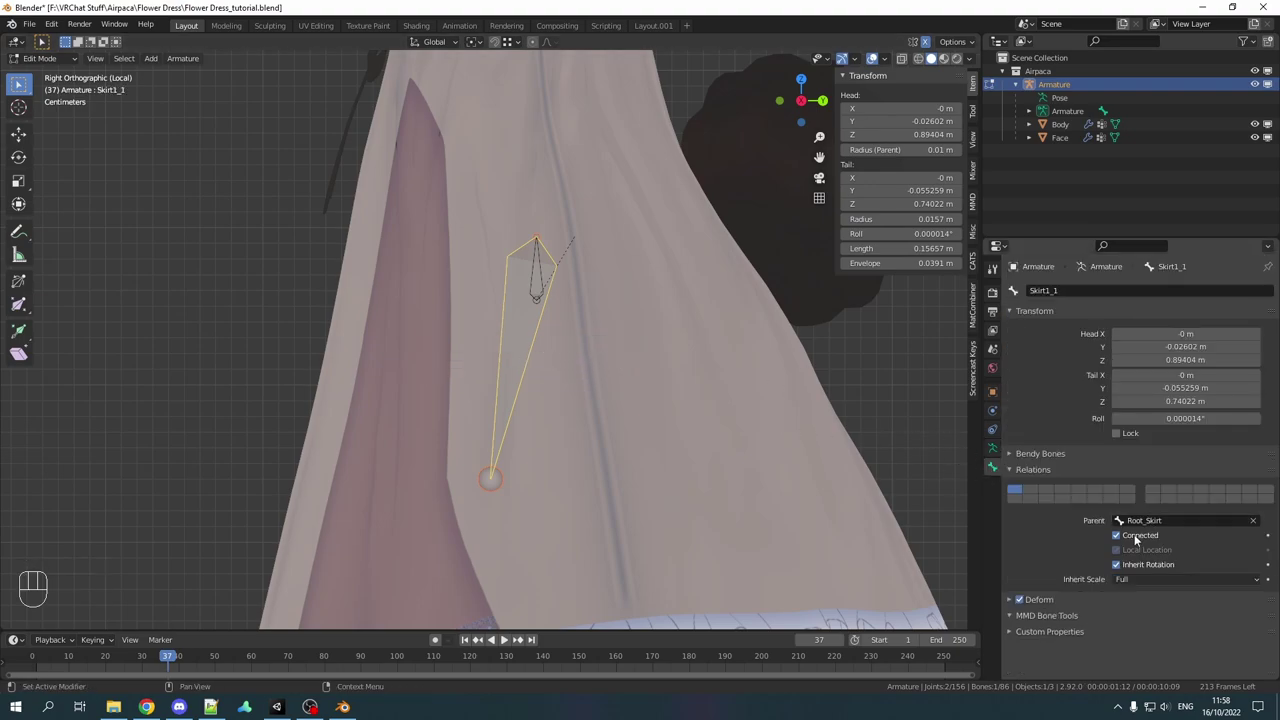
pyautogui.scroll(-6, 514, 328)
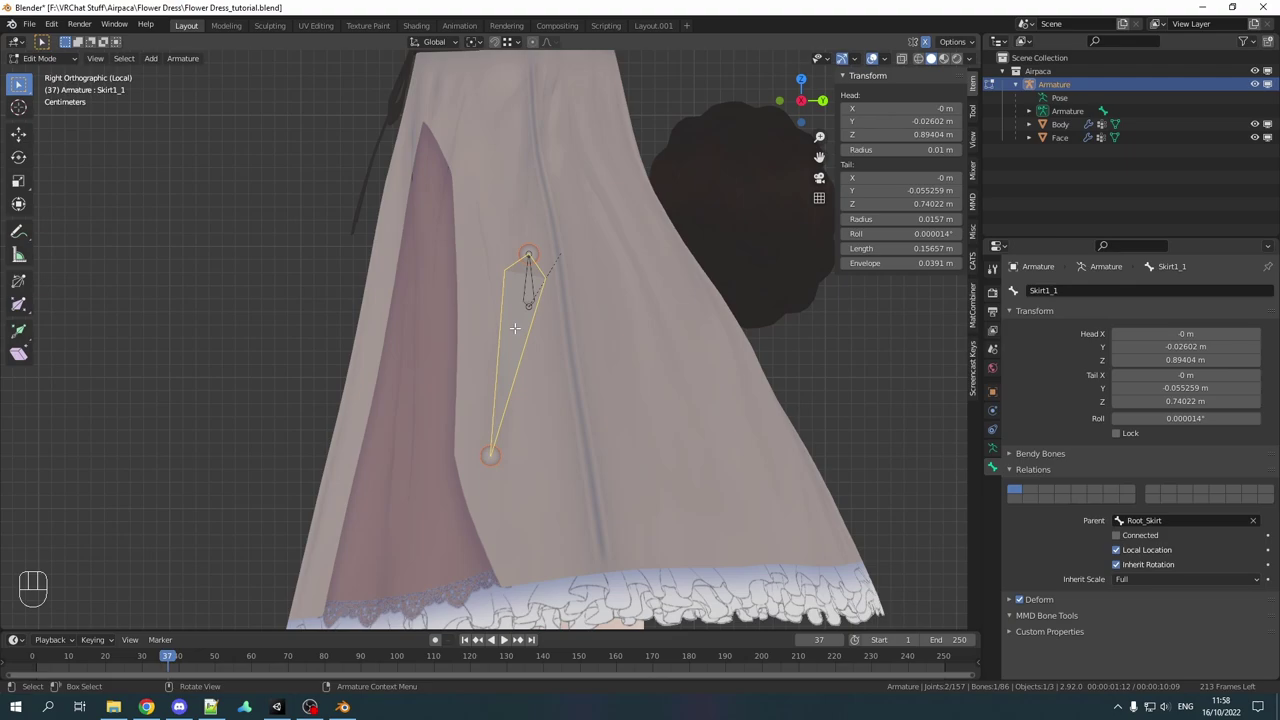
pyautogui.press('g')
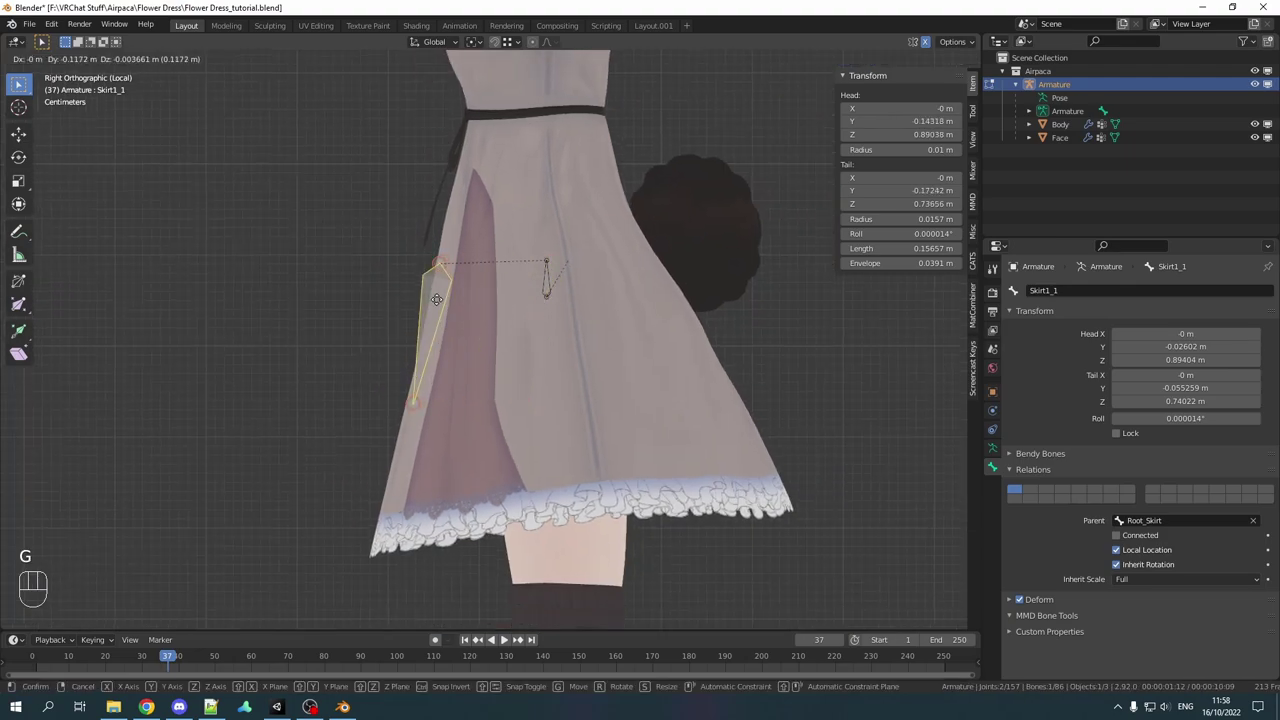
pyautogui.click(416, 396)
# Step: Move the tail of Skirt1_1 down to the front hem of the skirt, making the bone about 0.33 m long
pyautogui.click(416, 397)
pyautogui.scroll(3, 416, 397)
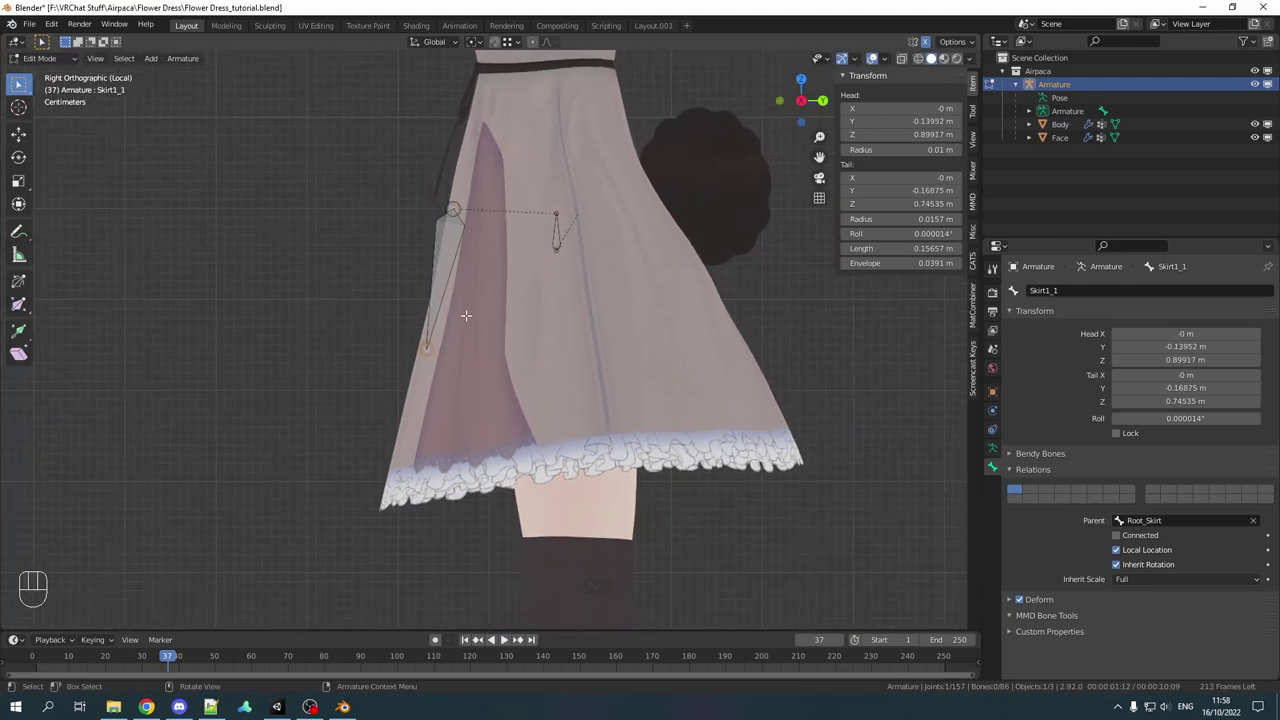
pyautogui.press('g')
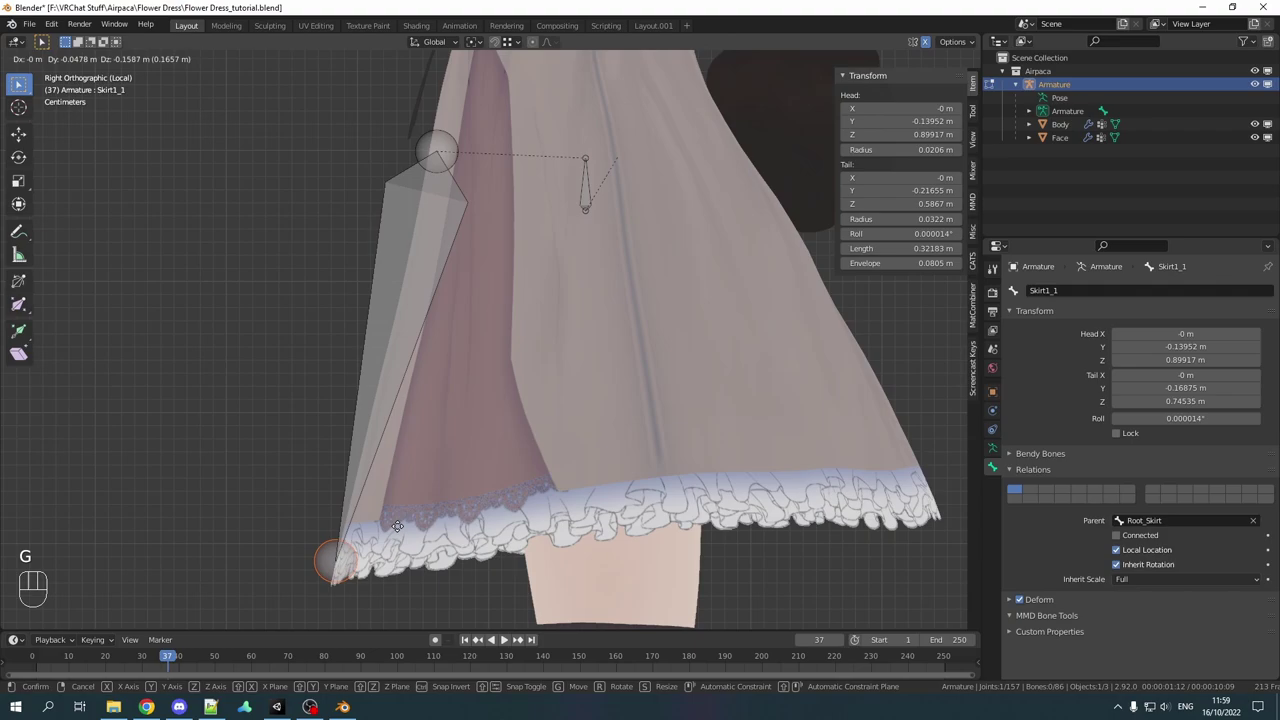
pyautogui.click(399, 533)
# Step: Check Skirt1_1 against the front of the skirt, and hide the Root_Skirt bone
pyautogui.click(407, 342)
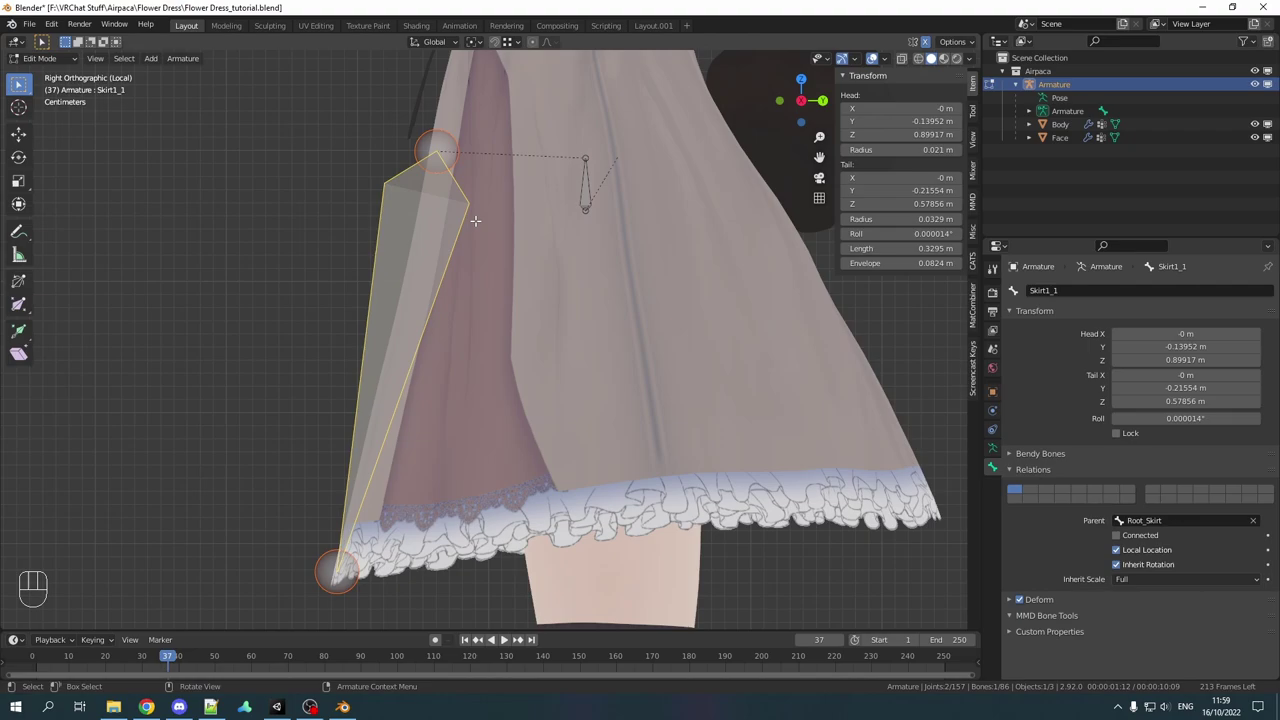
pyautogui.moveTo(476, 221); pyautogui.dragTo(640, 258, button='middle')
pyautogui.scroll(-4, 609, 263)
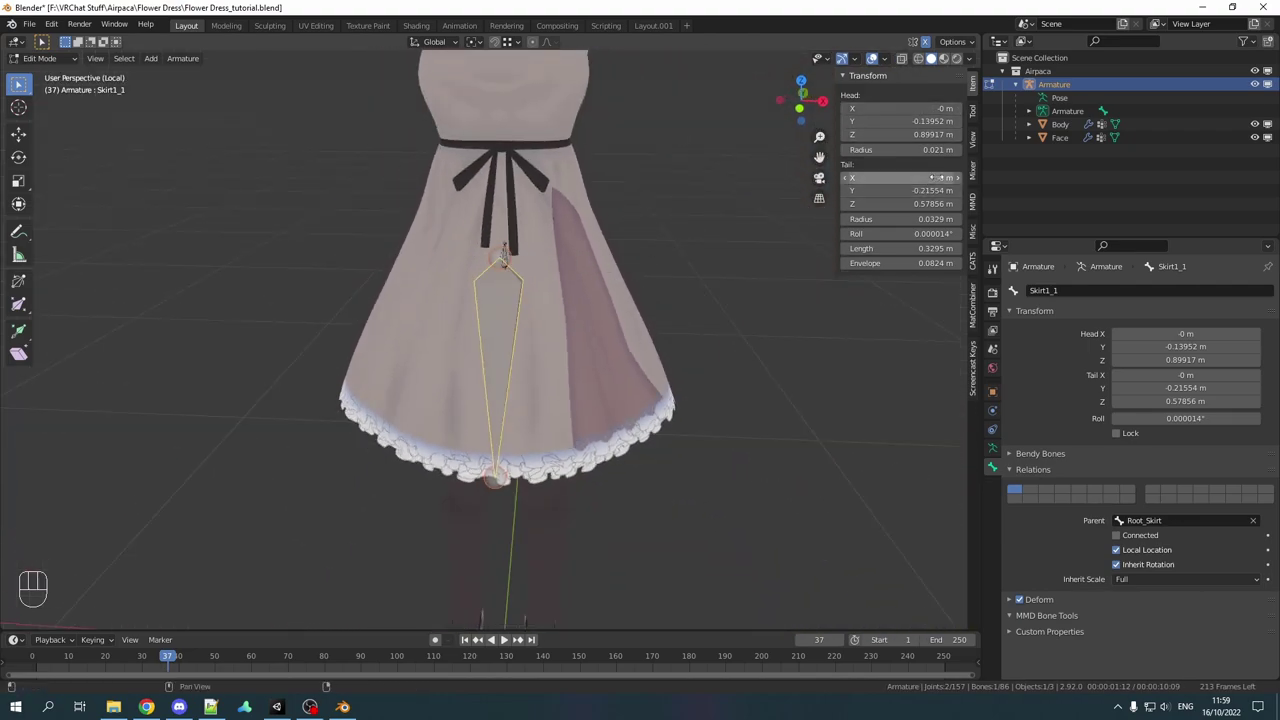
pyautogui.moveTo(622, 230); pyautogui.dragTo(545, 275, button='middle')
pyautogui.click(536, 265)
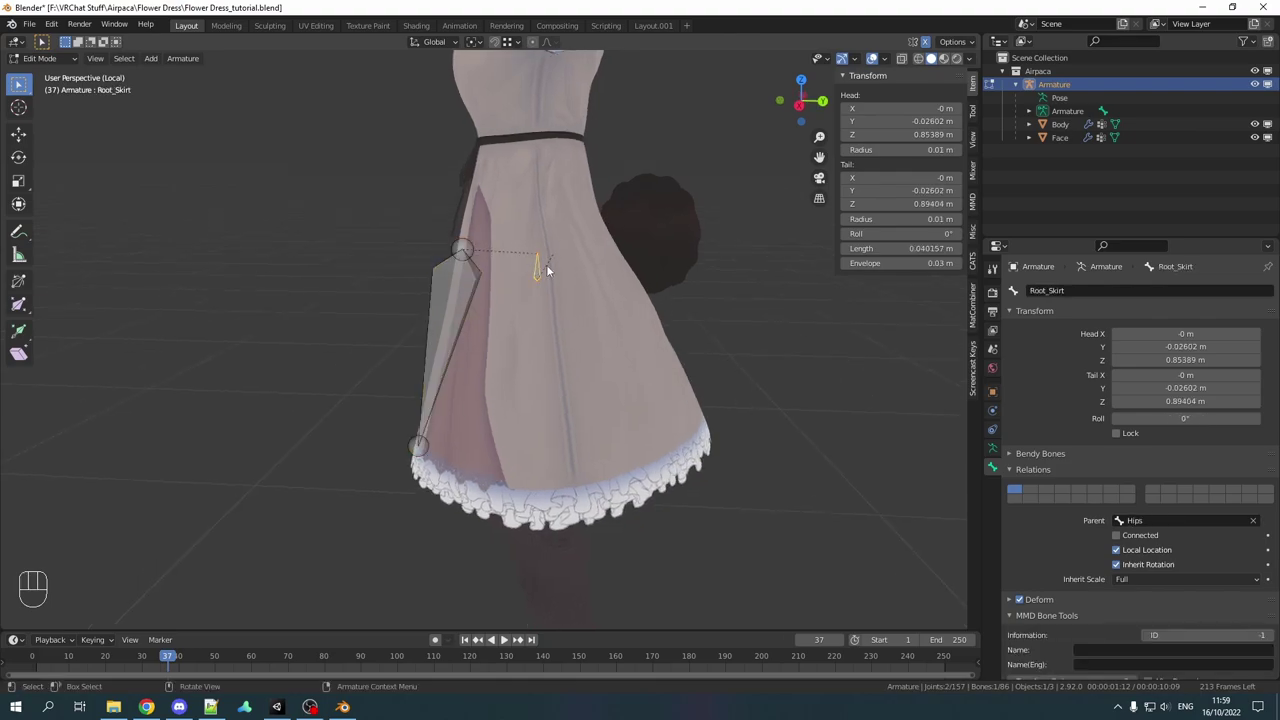
pyautogui.press('h')
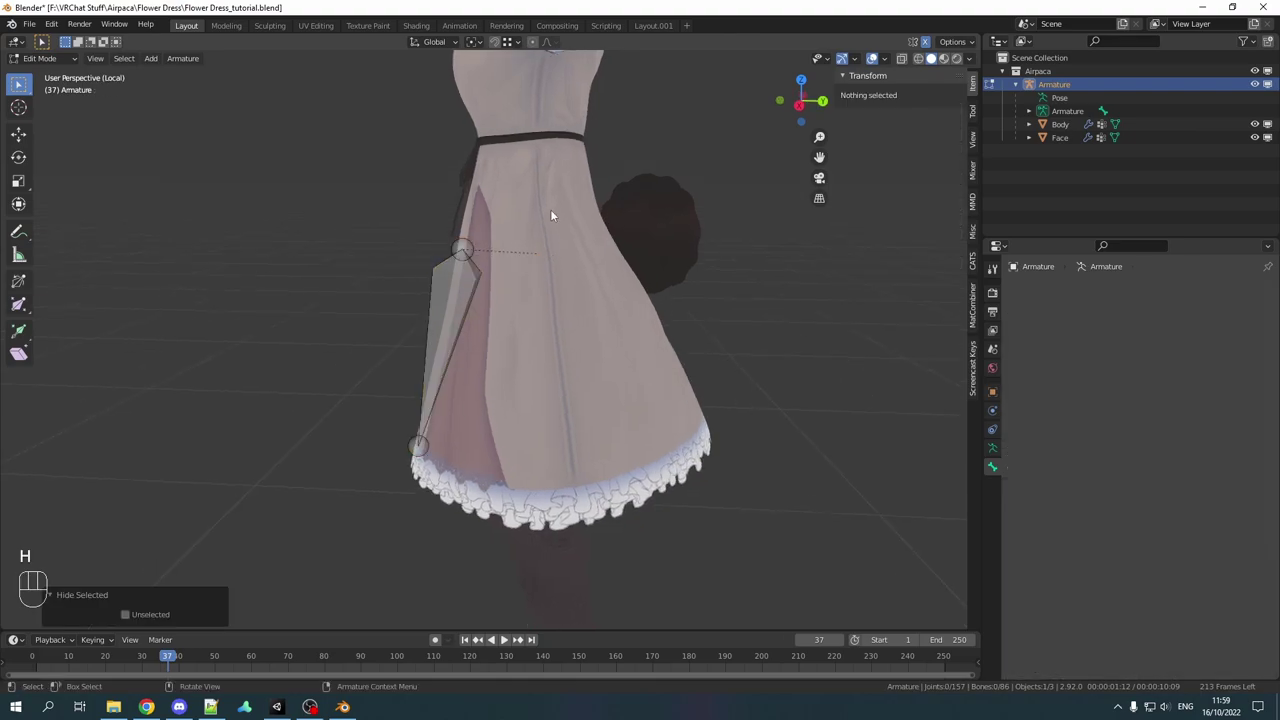
# Step: Subdivide the Skirt1_1 bone with 2 cuts
pyautogui.click(445, 281)
pyautogui.moveTo(445, 281); pyautogui.dragTo(481, 334, button='middle')
pyautogui.rightClick(480, 332)
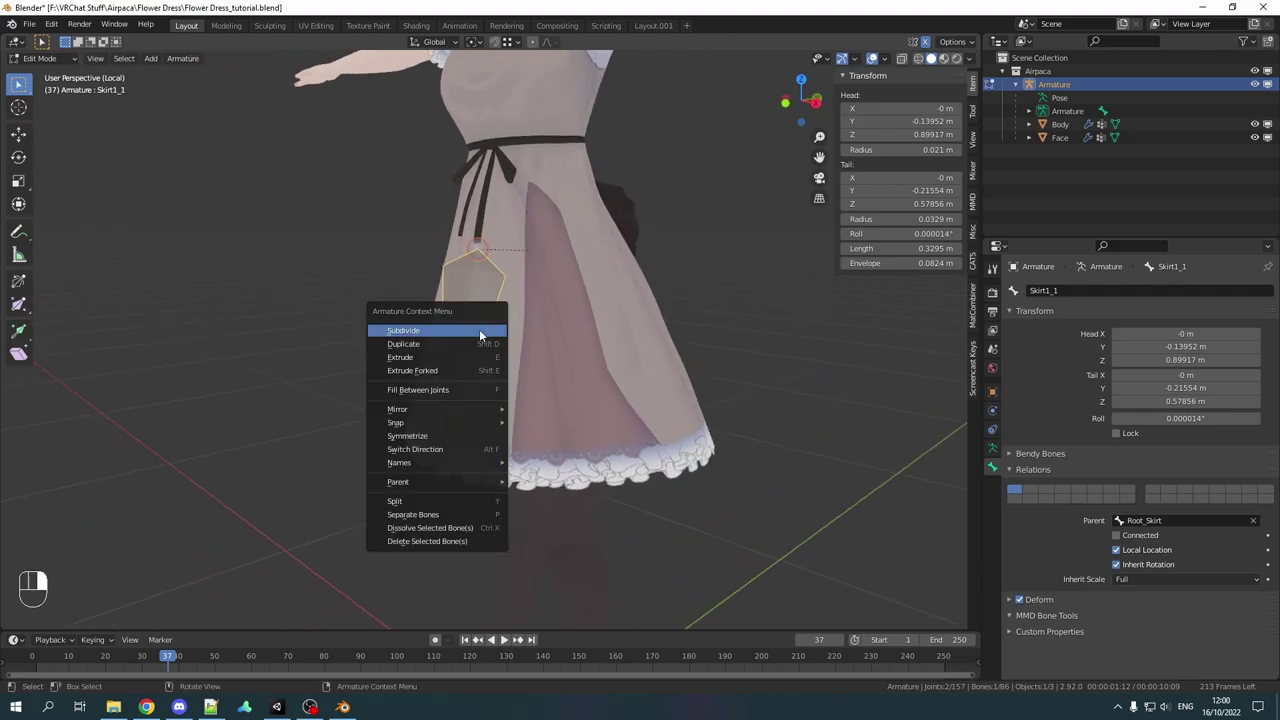
pyautogui.click(480, 332)
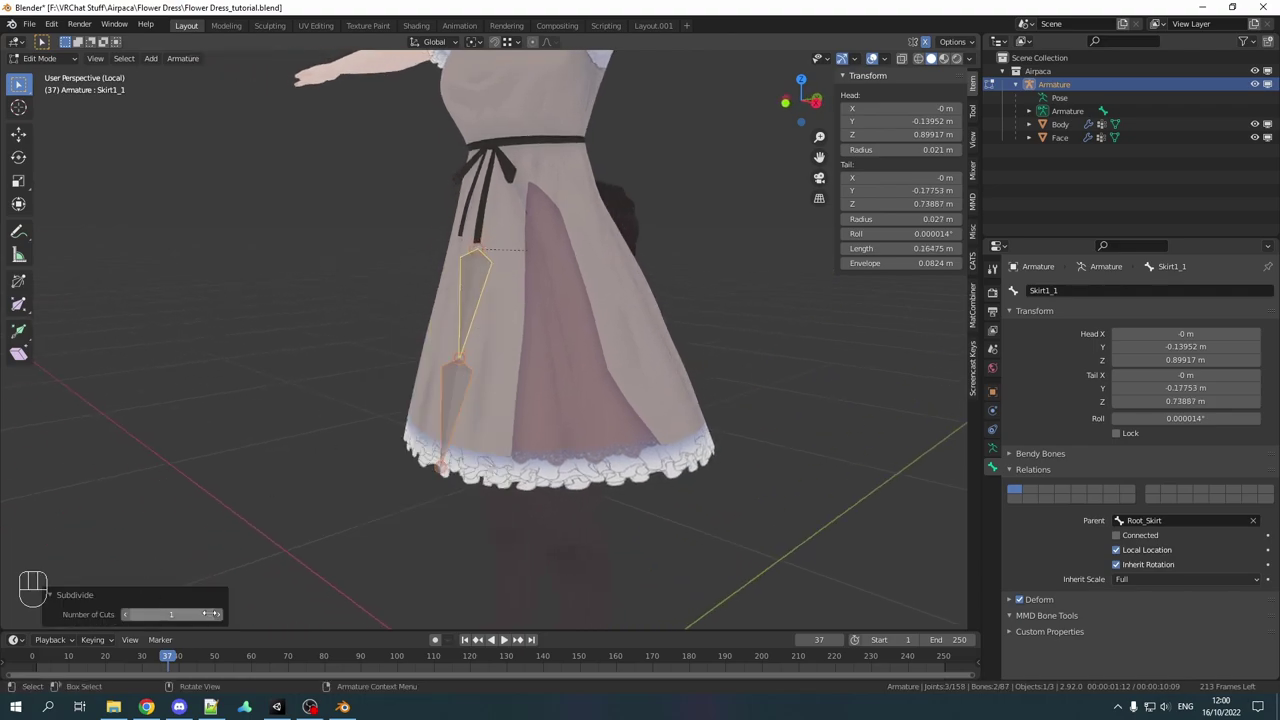
pyautogui.click(218, 614)
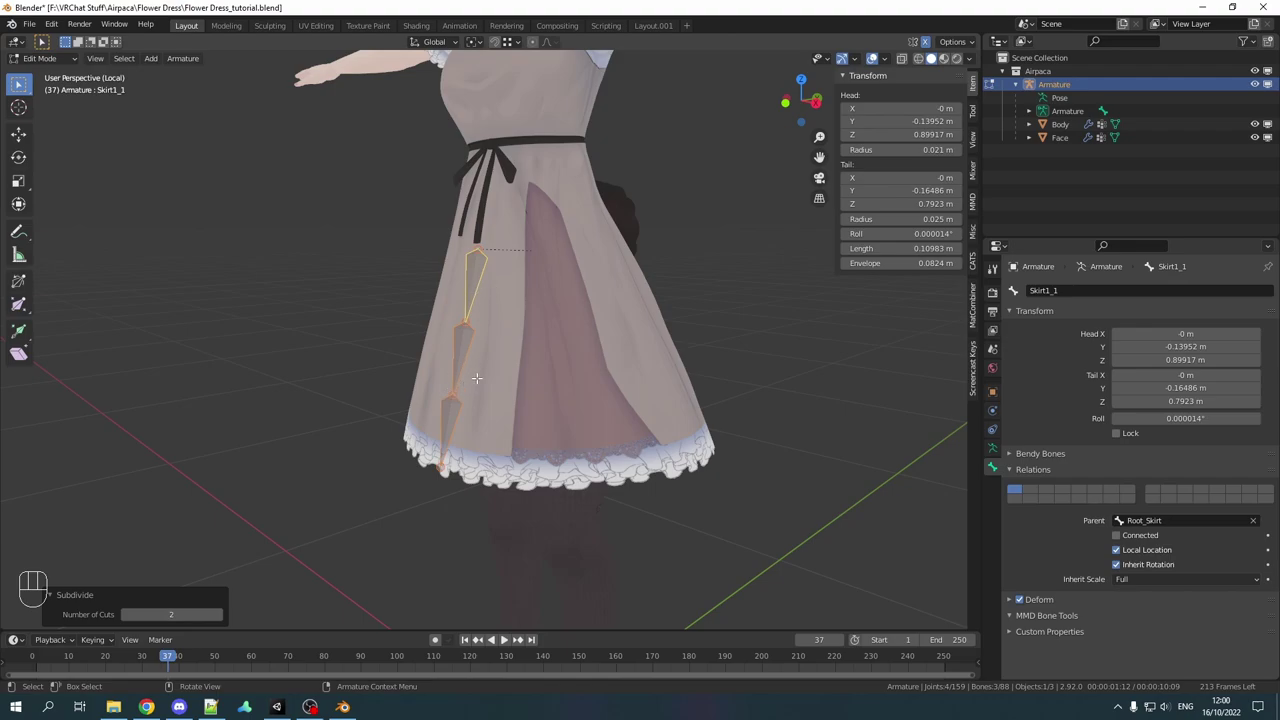
# Step: Set the armature's viewport display to Envelope
pyautogui.click(993, 452)
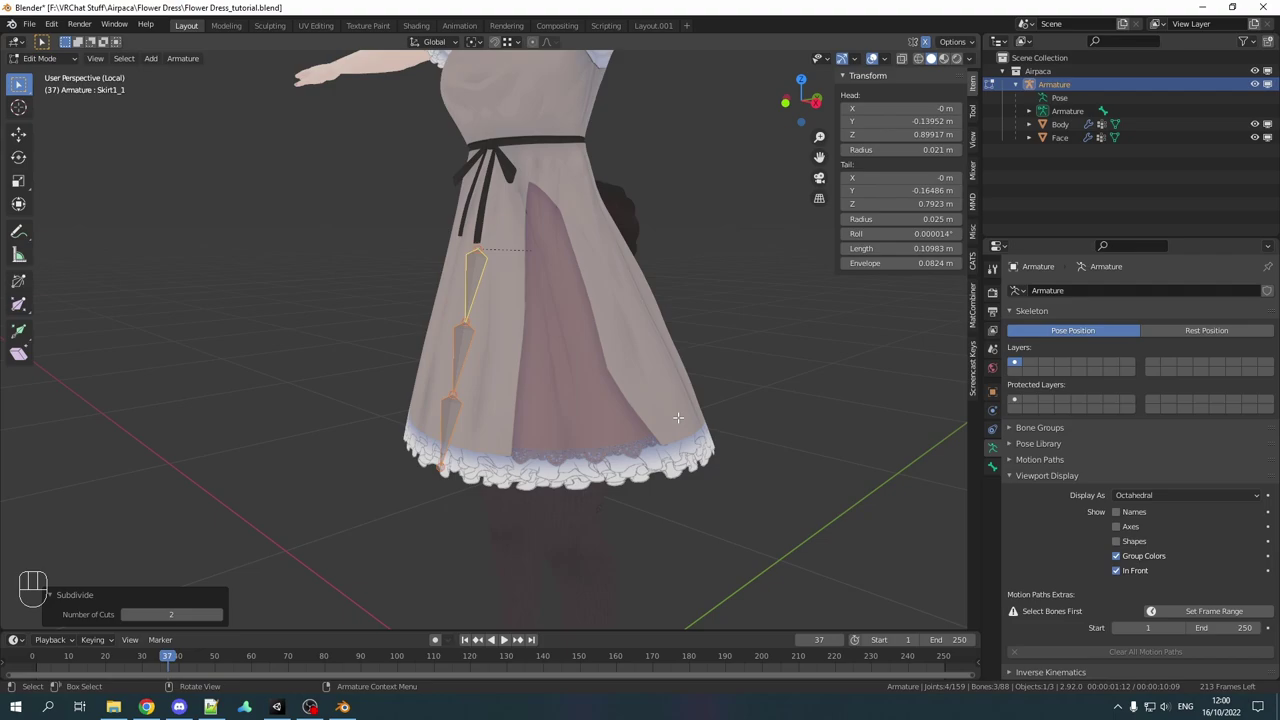
pyautogui.click(1144, 497)
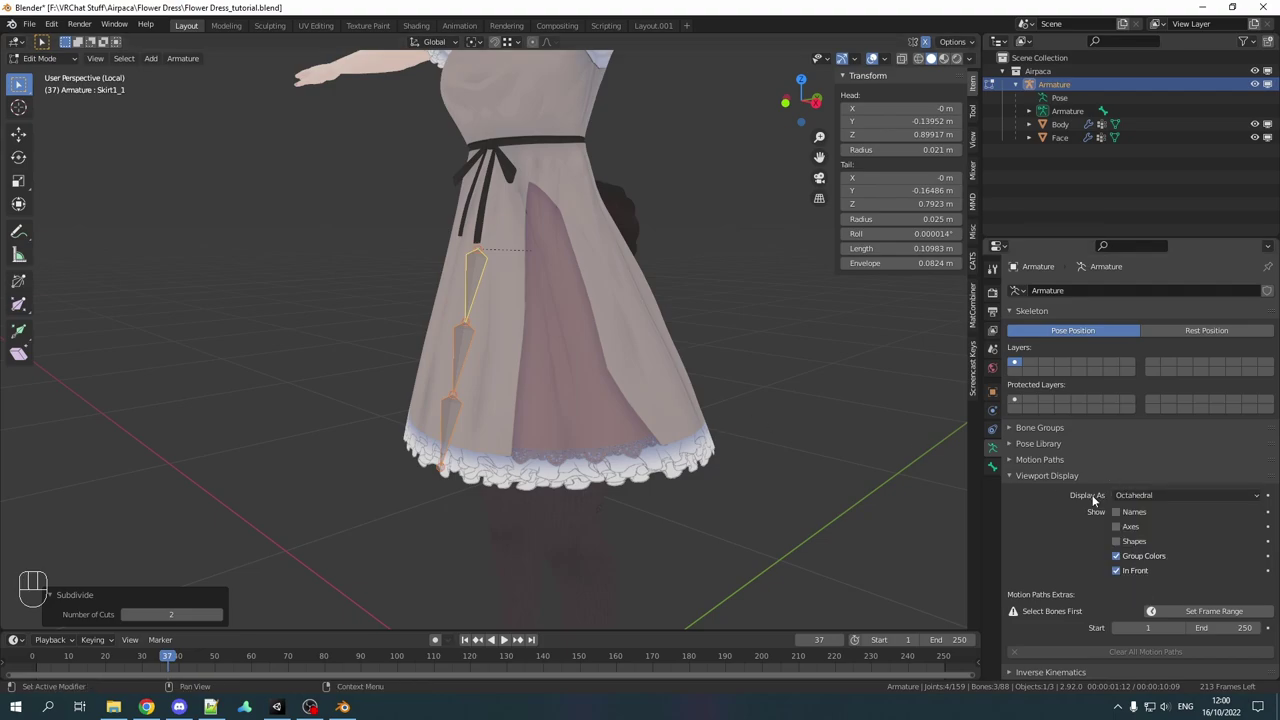
pyautogui.click(1135, 495)
pyautogui.click(1145, 551)
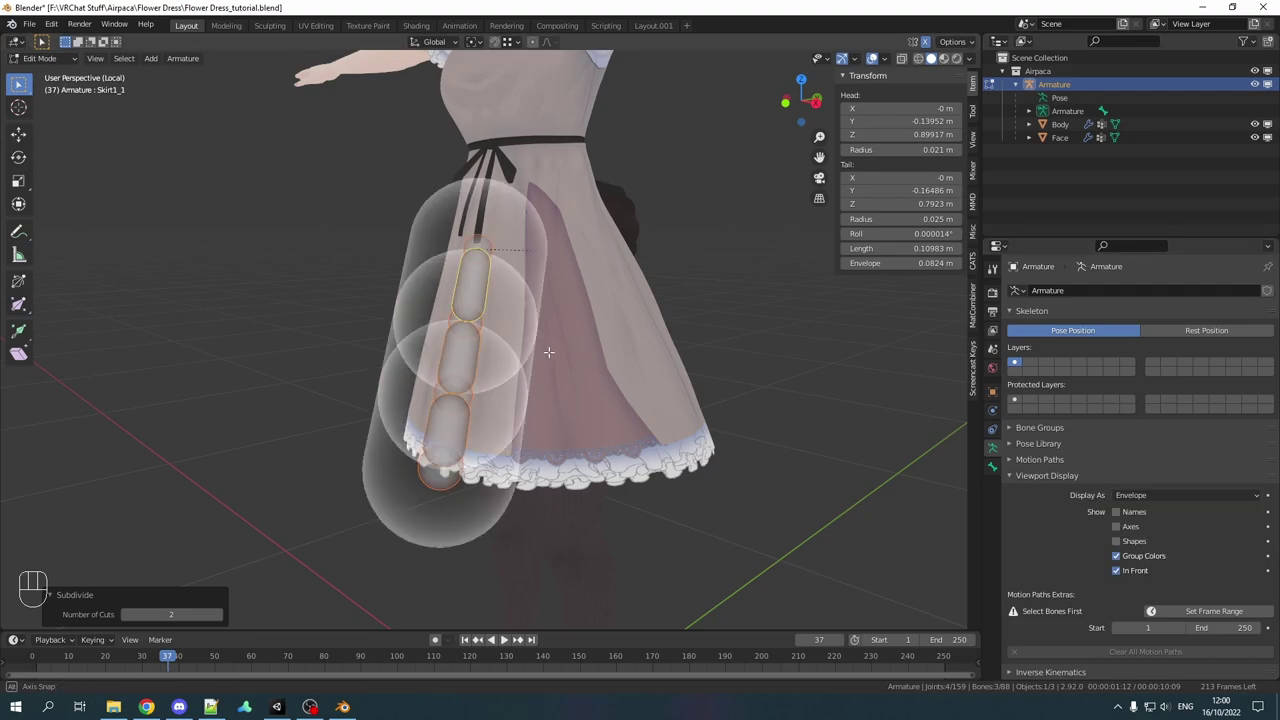
pyautogui.moveTo(548, 352); pyautogui.dragTo(594, 362, button='middle')
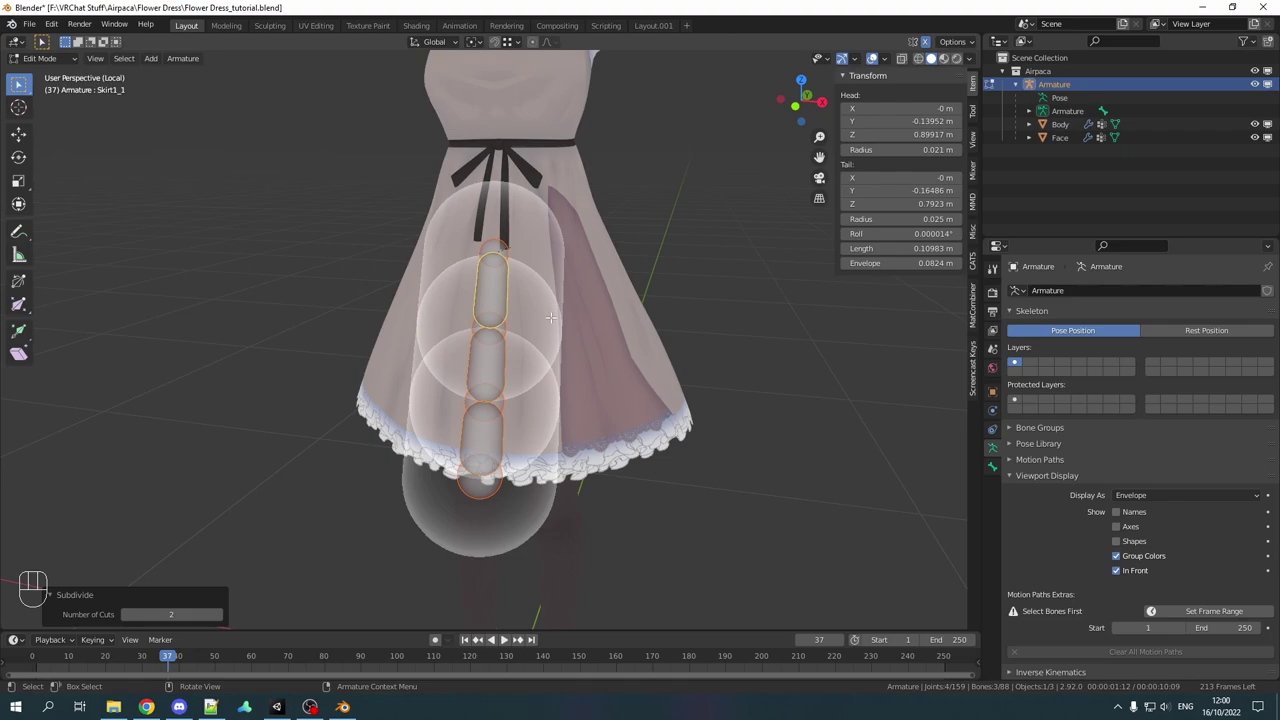
# Step: Set the head radius of the top skirt bone, Skirt1_1, to 0.01 m
pyautogui.click(518, 284)
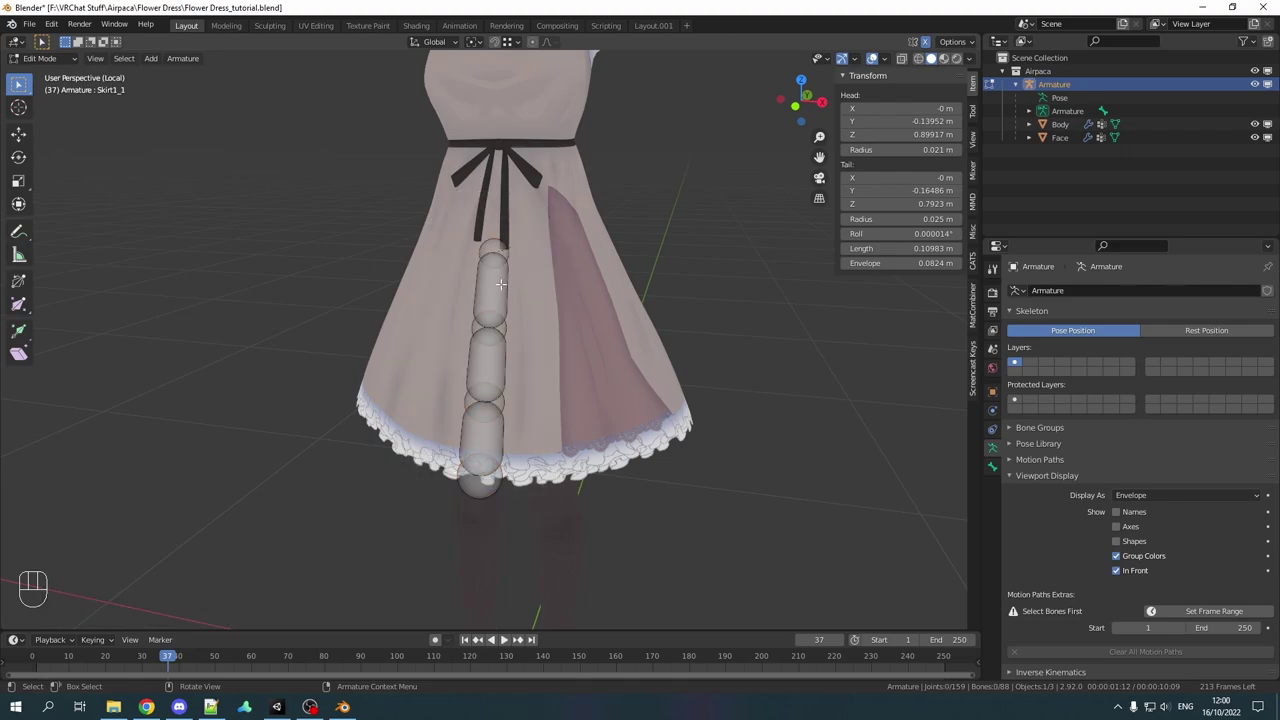
pyautogui.click(500, 284)
pyautogui.scroll(2, 500, 284)
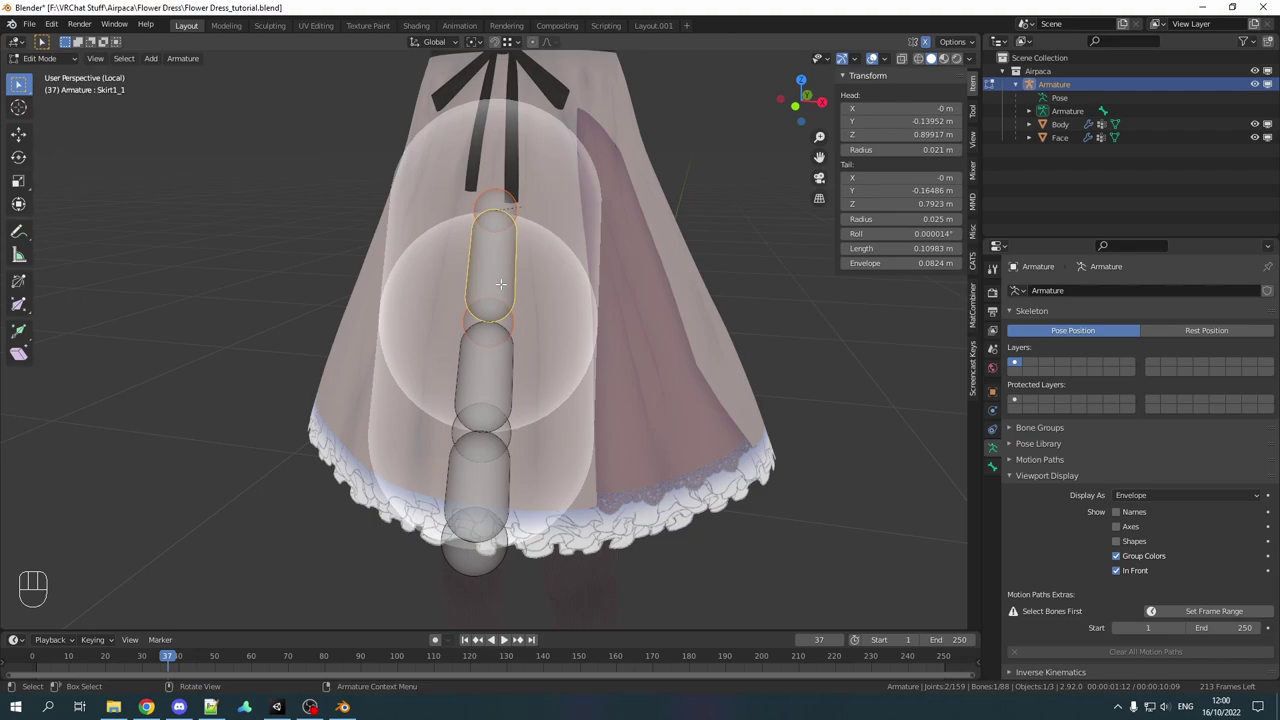
pyautogui.keyDown('shift'); pyautogui.moveTo(697, 207); pyautogui.dragTo(694, 231, button='middle'); pyautogui.keyUp('shift')
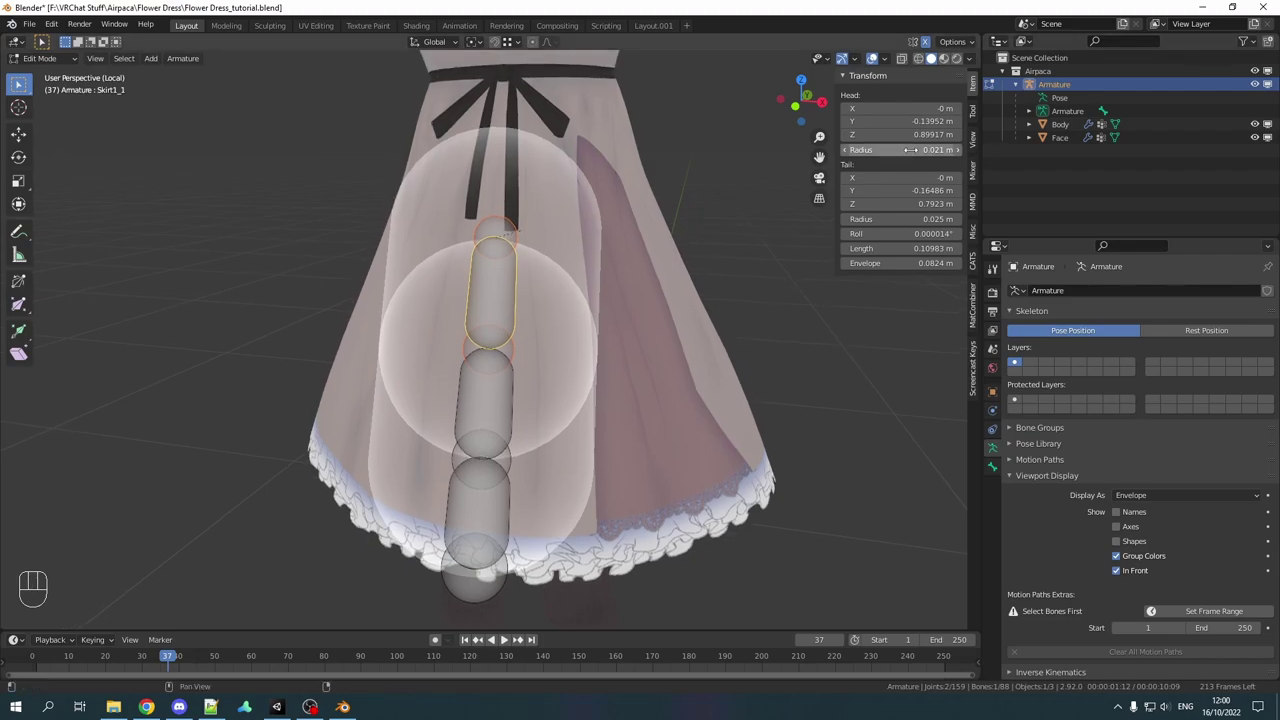
pyautogui.moveTo(911, 149)
pyautogui.mouseDown()
pyautogui.moveTo(935, 149)
pyautogui.moveTo(895, 149)
pyautogui.mouseUp()
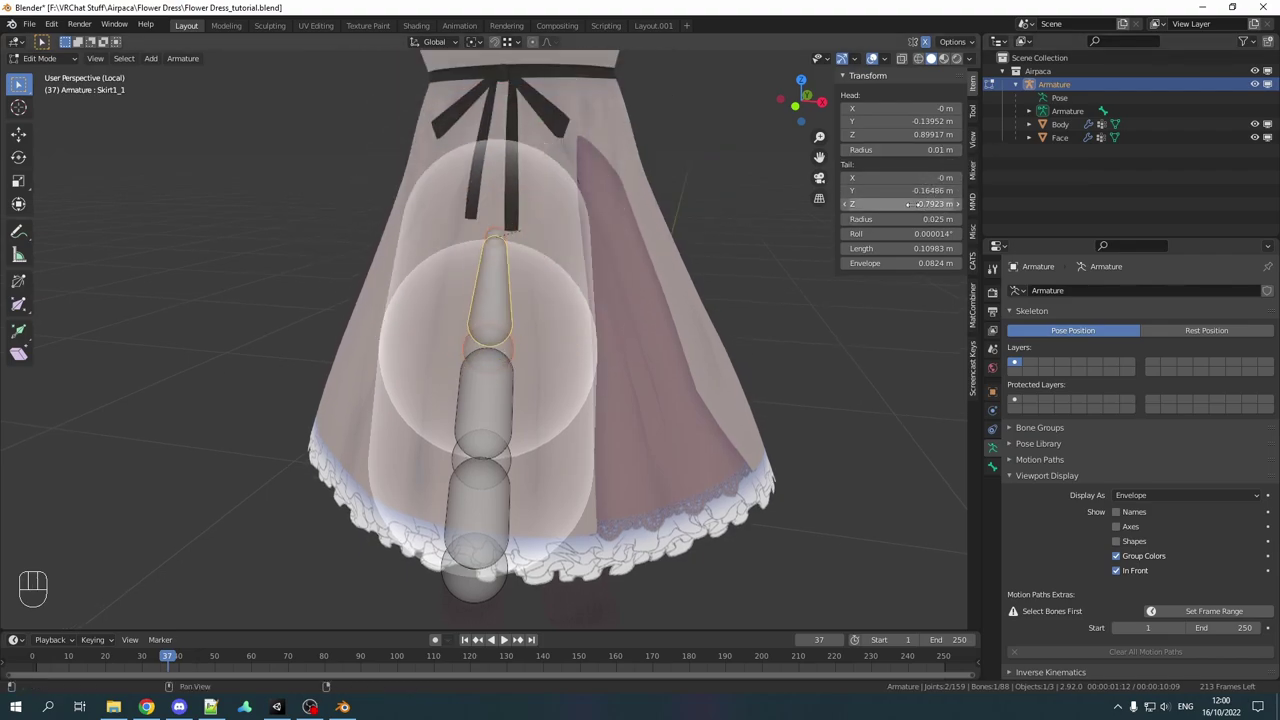
pyautogui.moveTo(909, 204)
pyautogui.mouseDown()
pyautogui.moveTo(865, 204)
pyautogui.moveTo(909, 204)
pyautogui.mouseUp()
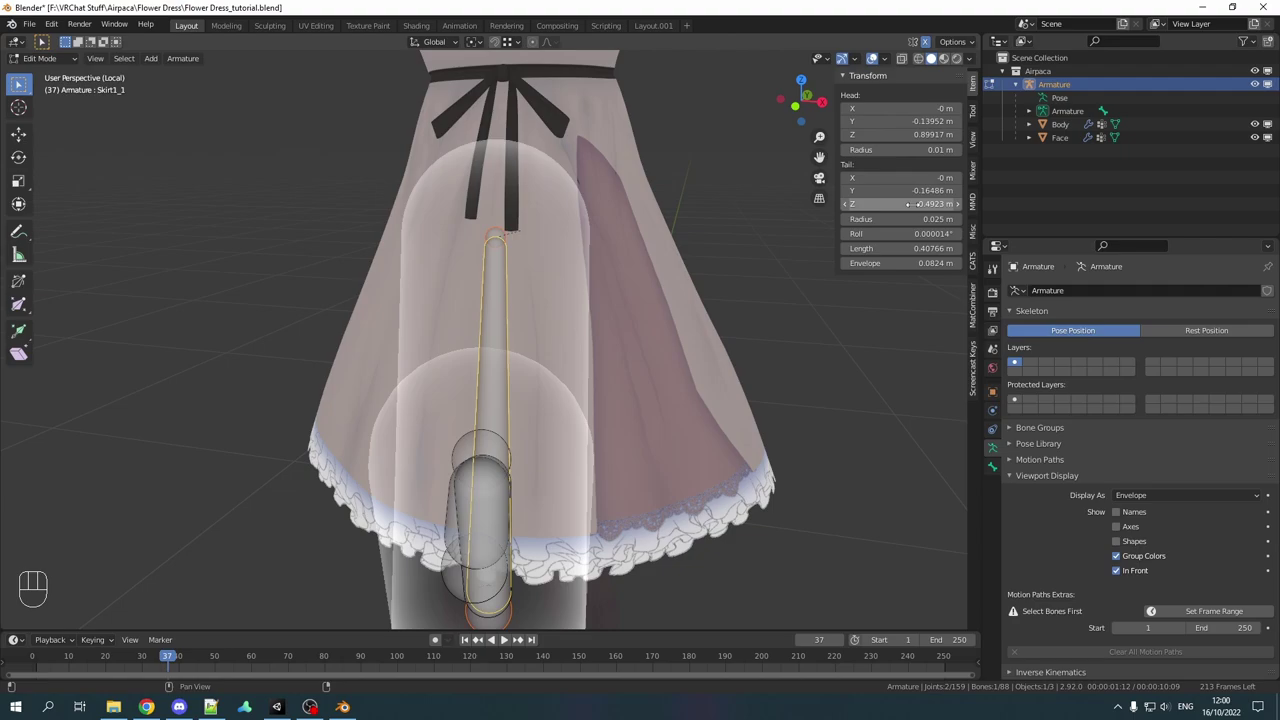
pyautogui.hotkey('ctrl', 'z')
pyautogui.hotkey('ctrl', 'z')
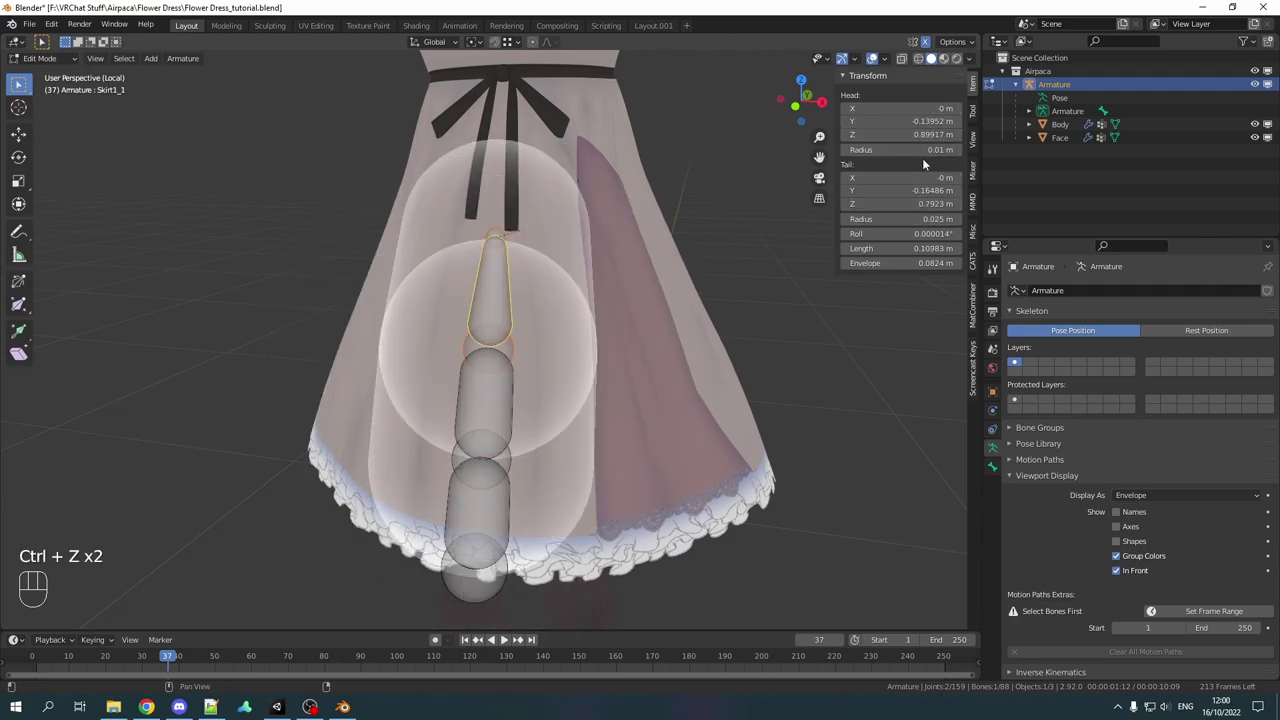
# Step: Set the tail radius of the top skirt bone to 0.02 m and that of the middle bone to 0.03 m
pyautogui.click(925, 218)
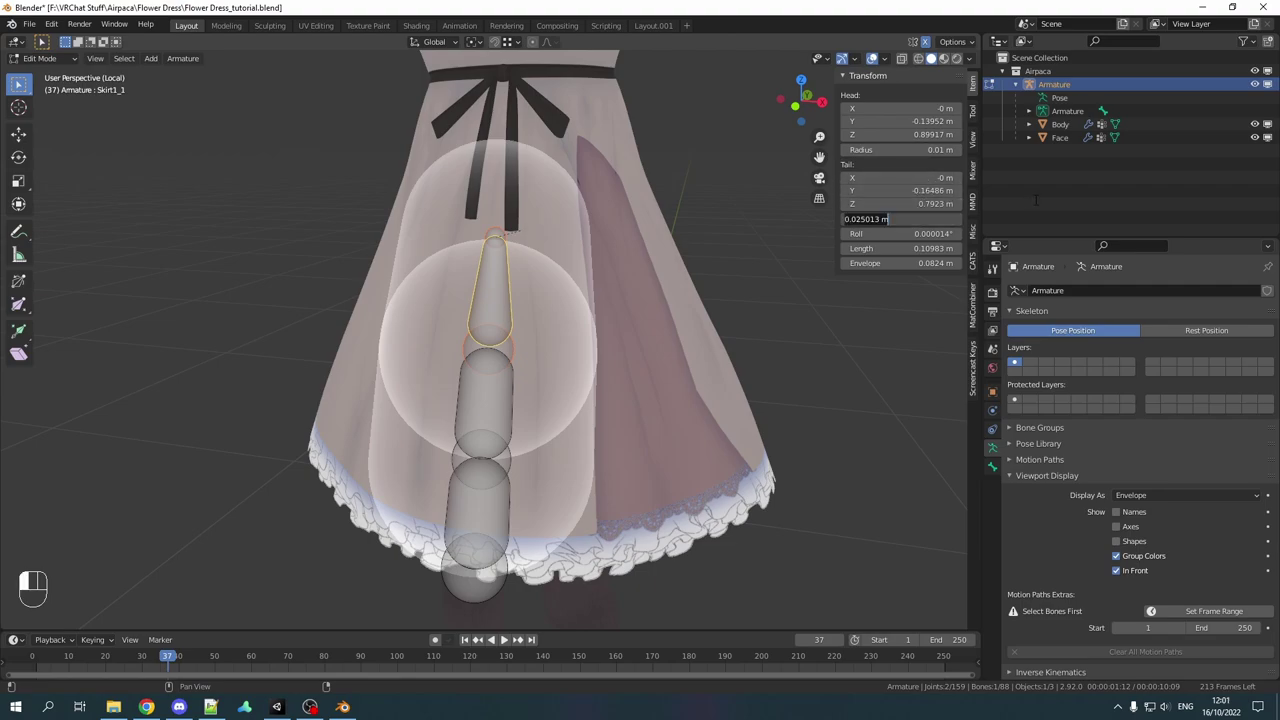
pyautogui.write('.02')
pyautogui.press('Return')
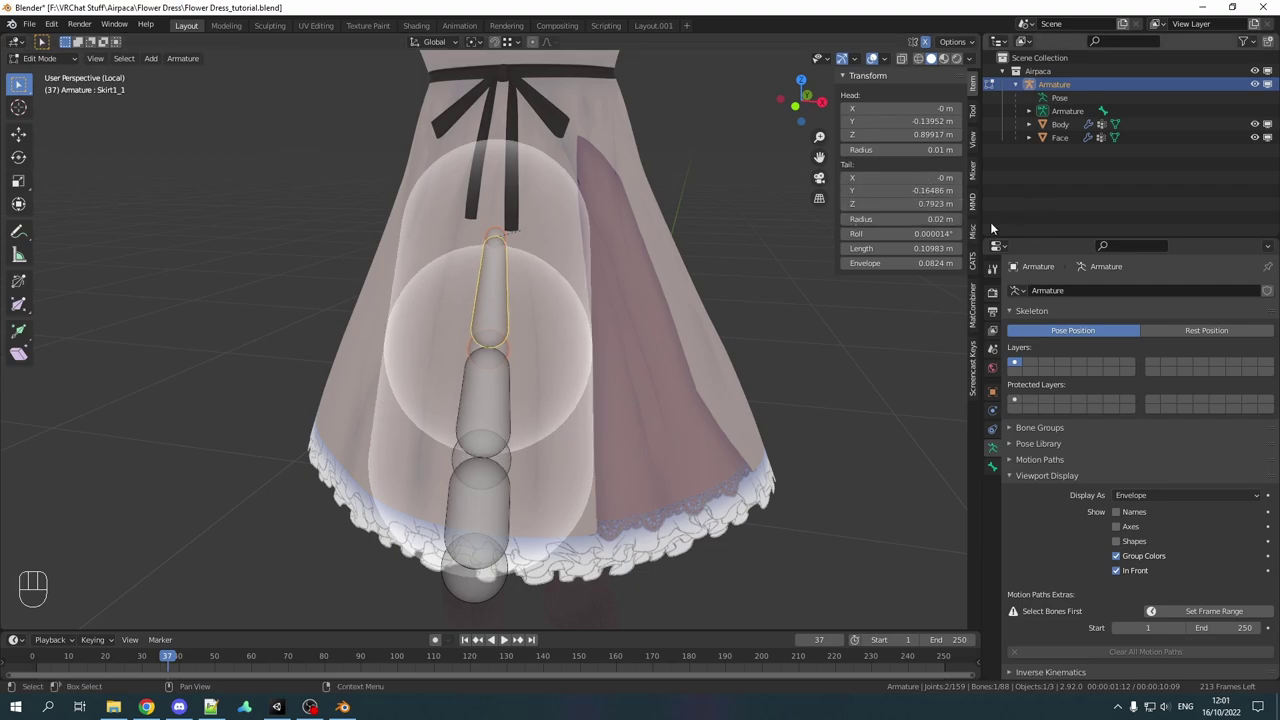
pyautogui.click(505, 405)
pyautogui.click(930, 218)
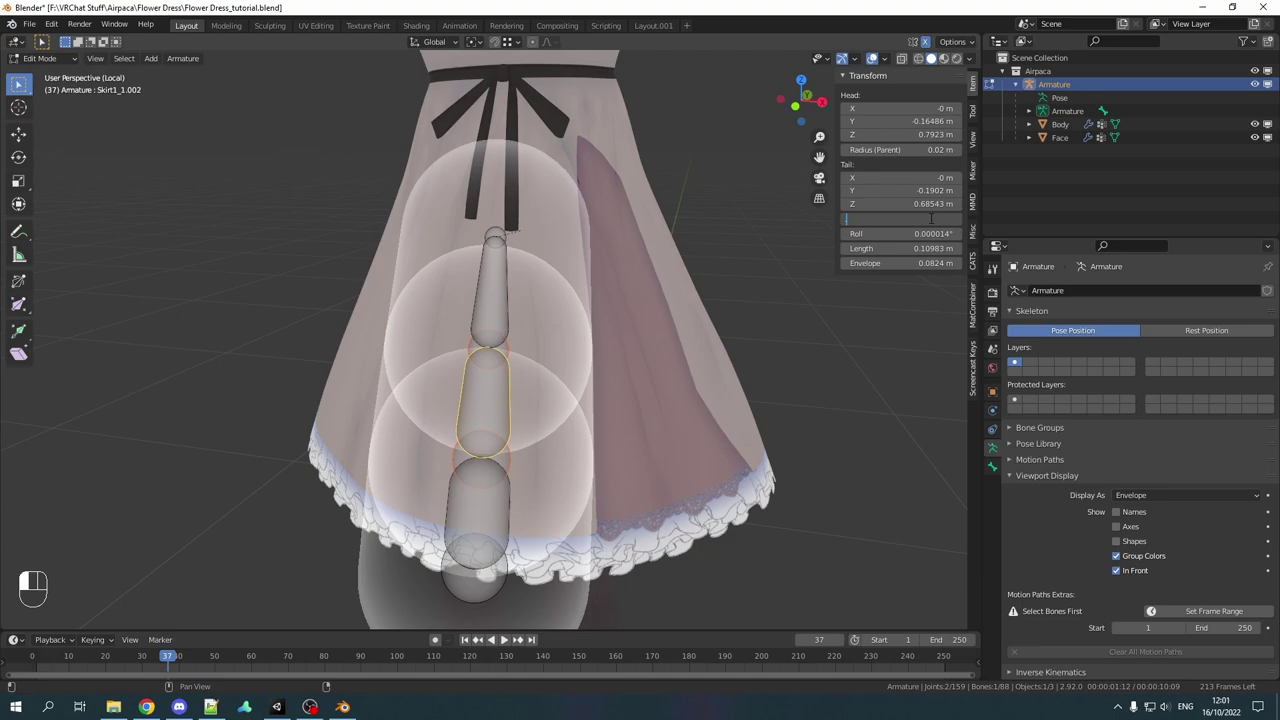
pyautogui.write('0.03')
pyautogui.press('Return')
# Step: Set the tail radius of the bottom skirt bone, Skirt1_1.001, to 0.04 m
pyautogui.press('e')
pyautogui.click(504, 488)
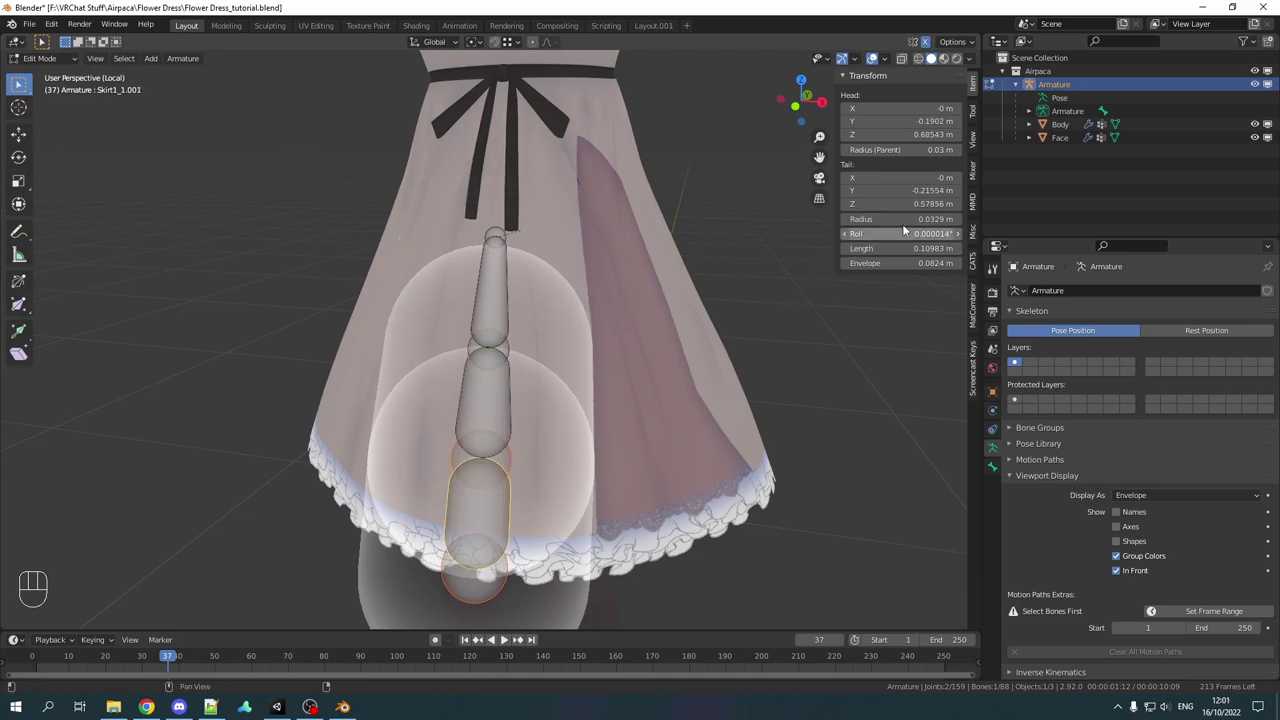
pyautogui.click(922, 219)
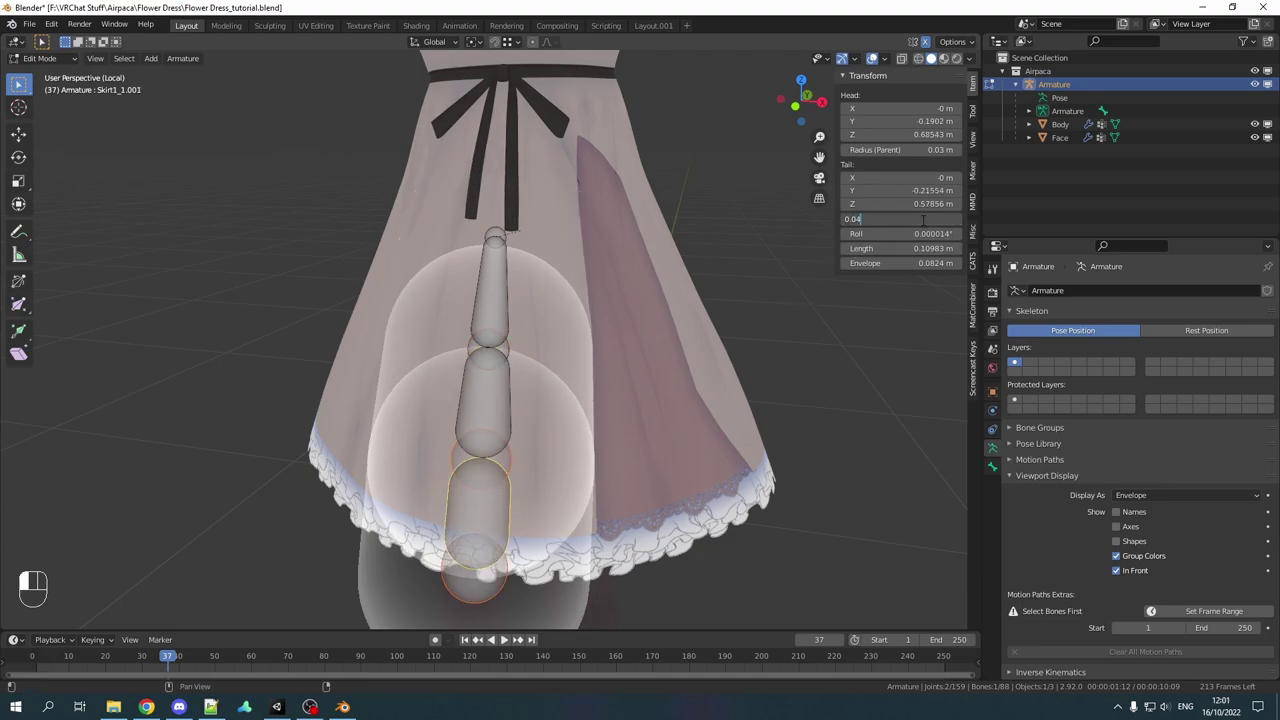
pyautogui.write('0.04')
pyautogui.press('Return')
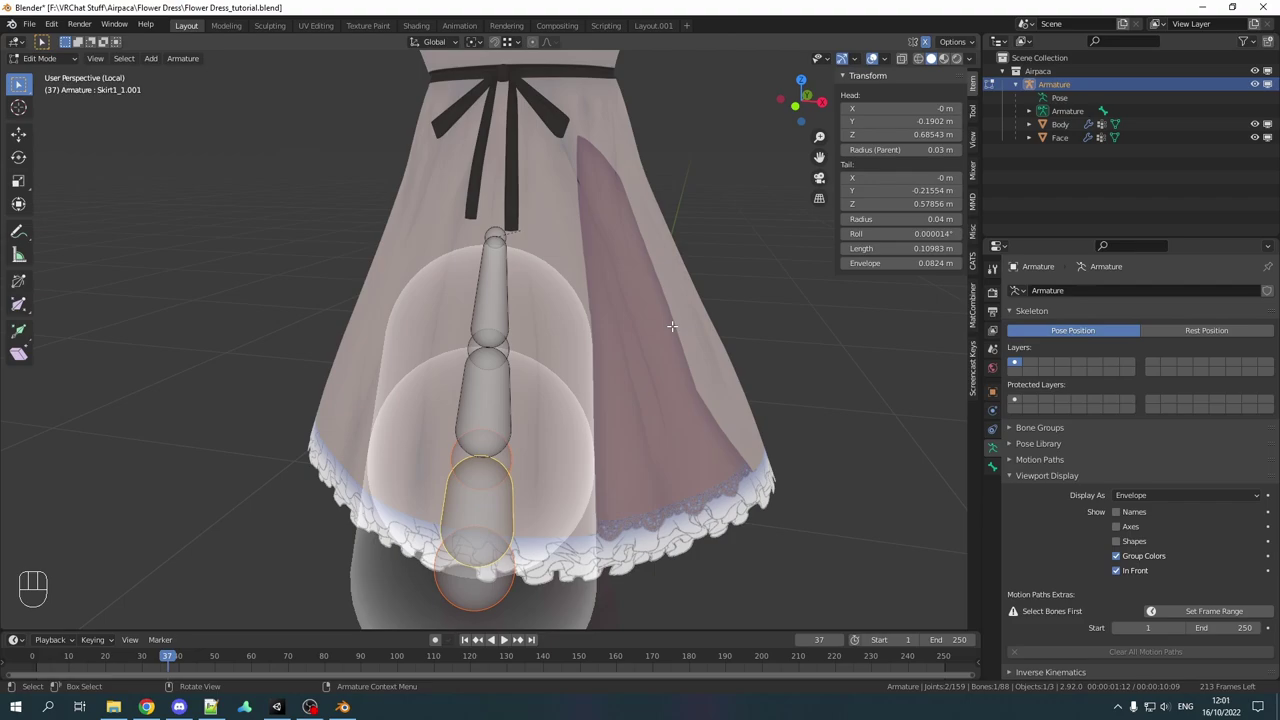
# Step: Set the envelope distance of the bottom skirt bone to 0.03 m
pyautogui.moveTo(908, 264); pyautogui.dragTo(842, 264)
pyautogui.click(944, 263)
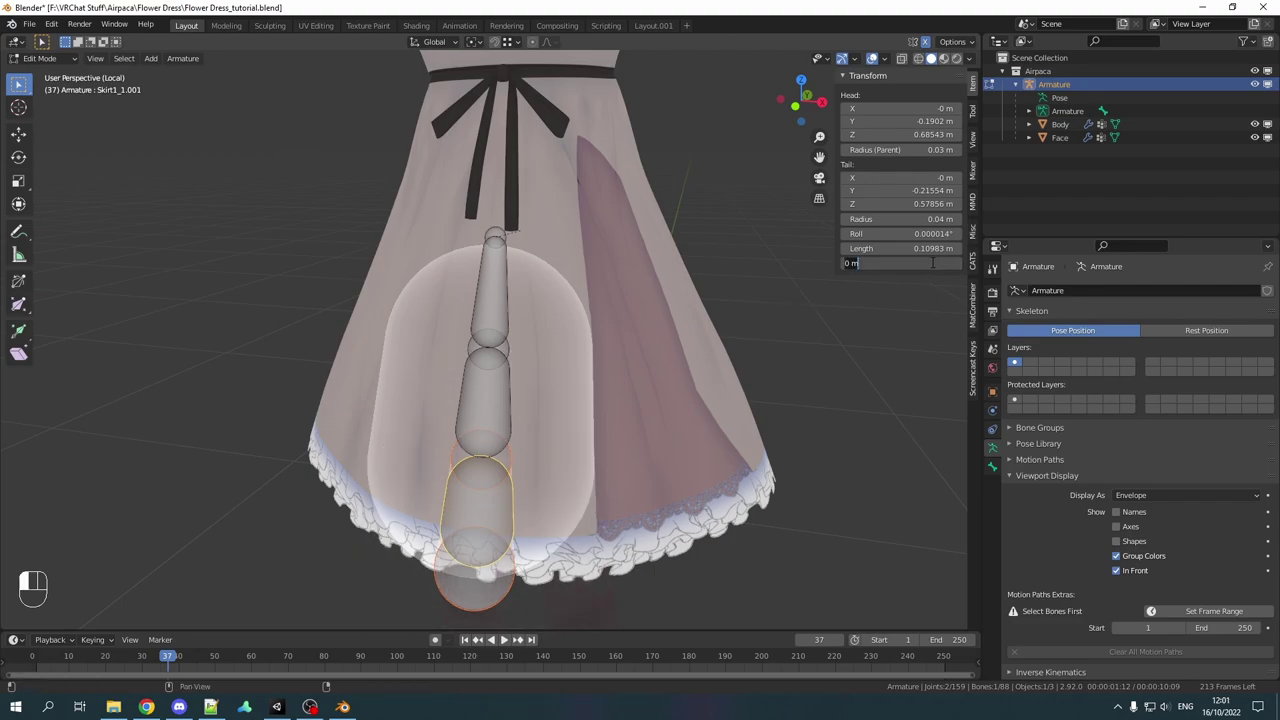
pyautogui.write('0.01 m')
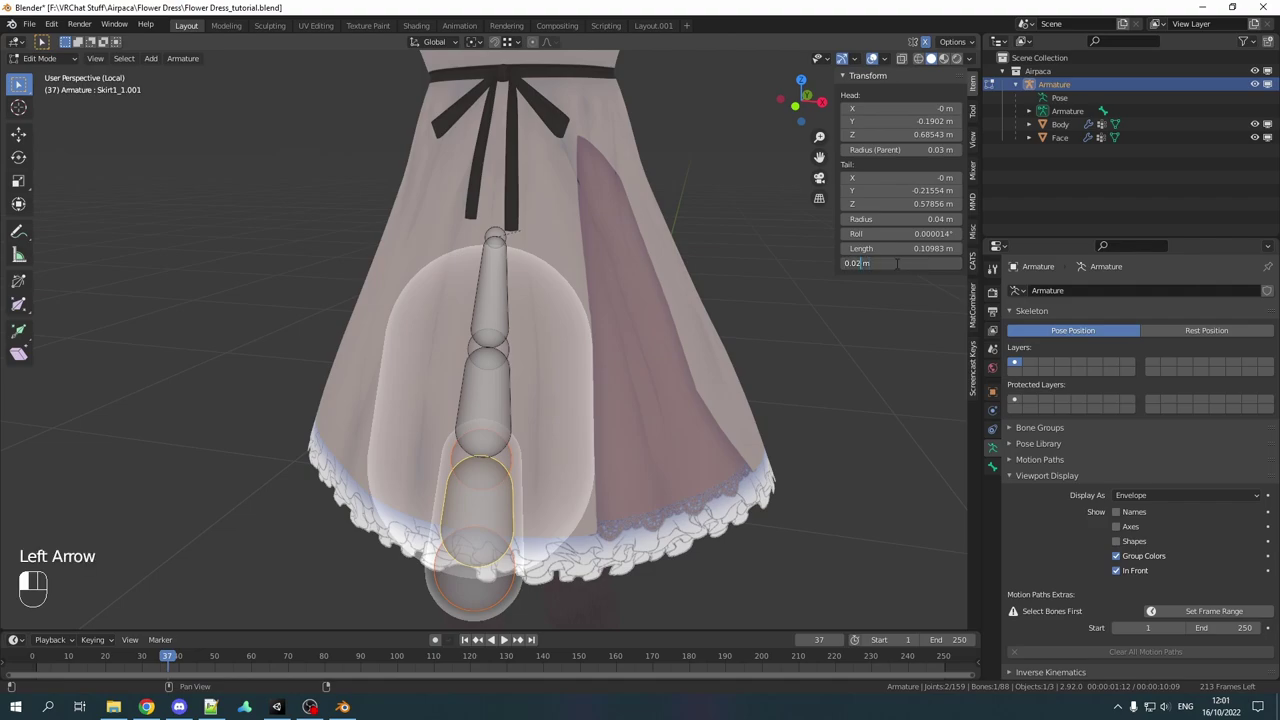
pyautogui.press('Return')
pyautogui.click(894, 263)
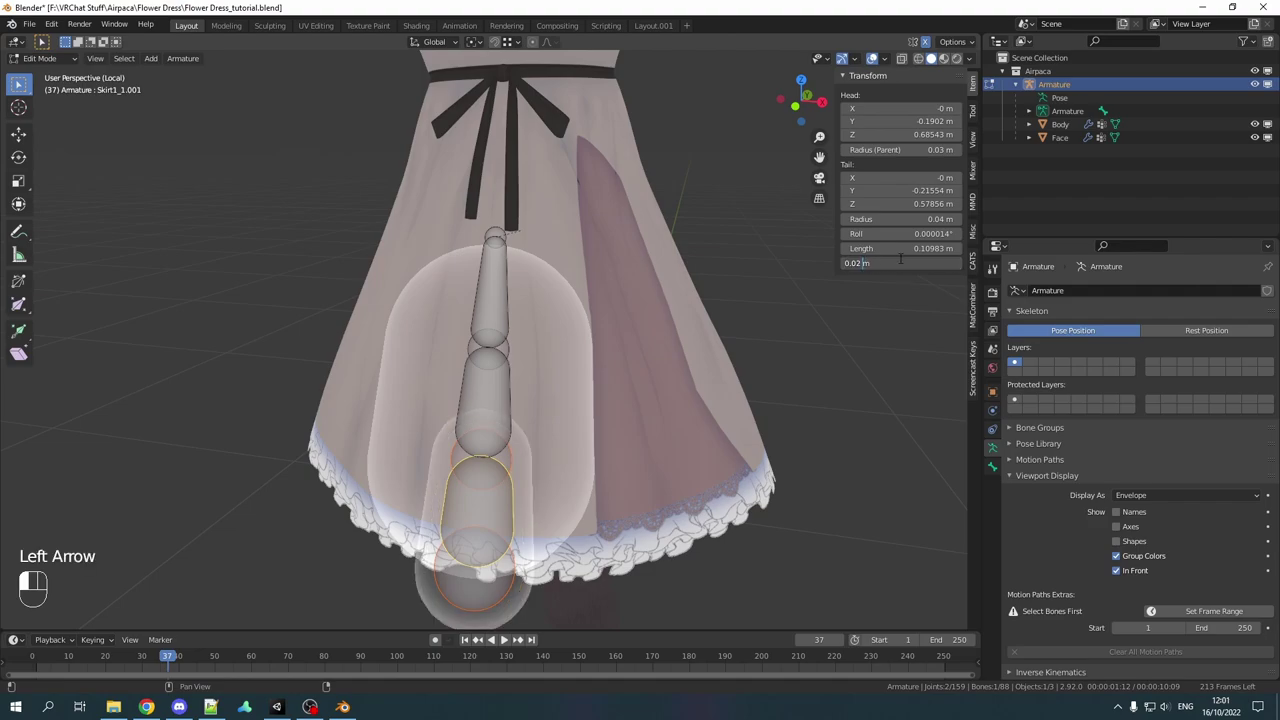
pyautogui.press('Return')
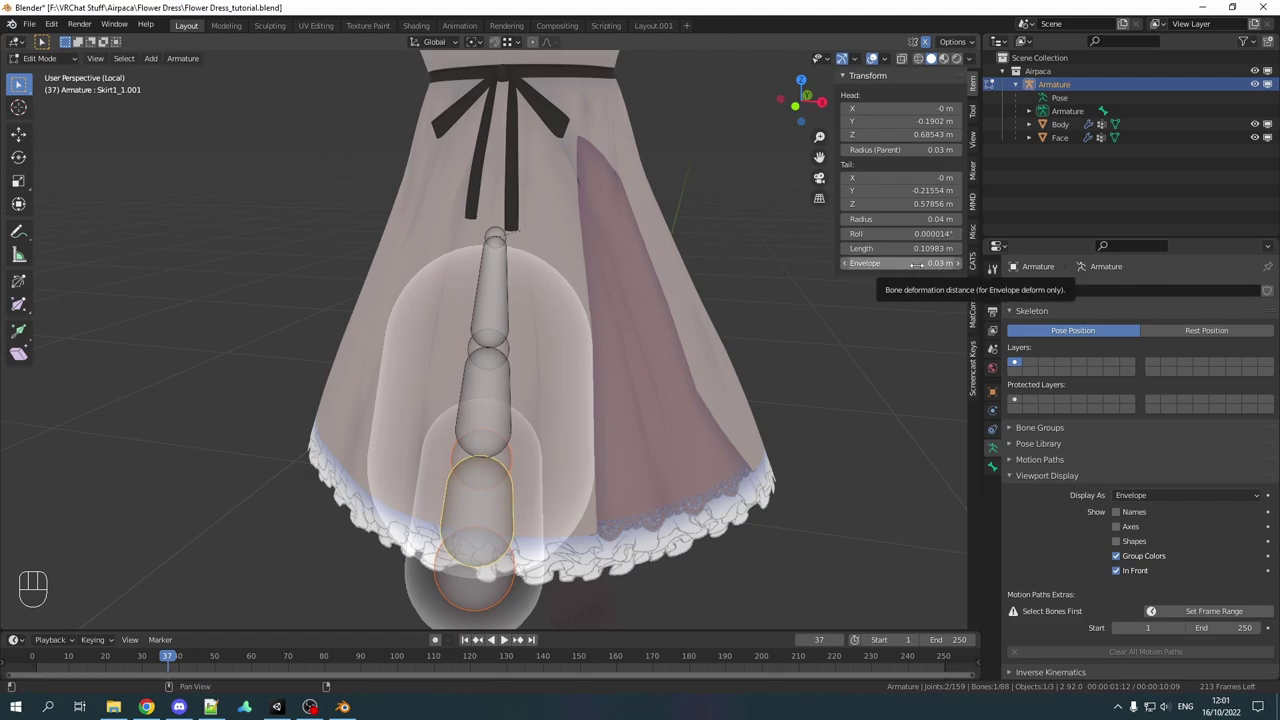
# Step: Copy the bottom bone's 0.03 m envelope distance to the top and middle bones of the front skirt chain
pyautogui.keyDown('shift'); pyautogui.click(494, 380); pyautogui.keyUp('shift')
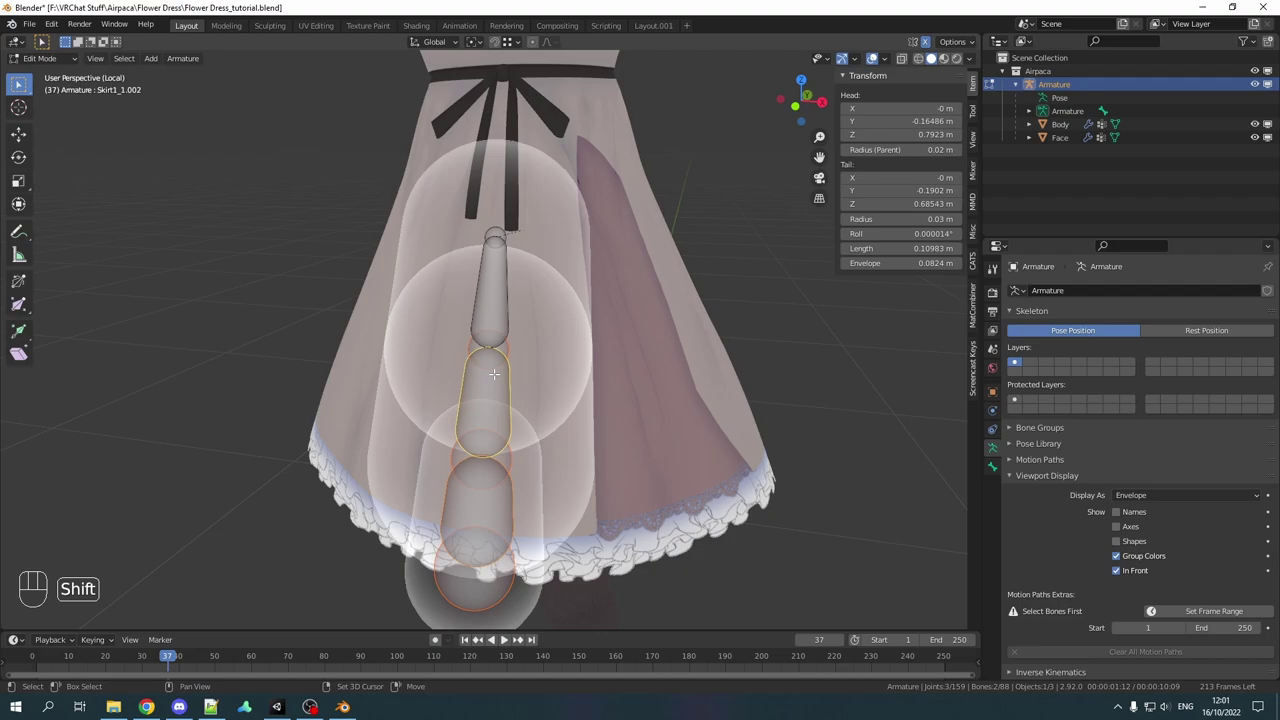
pyautogui.keyDown('shift'); pyautogui.click(494, 315); pyautogui.keyUp('shift')
pyautogui.keyDown('shift'); pyautogui.click(482, 536); pyautogui.keyUp('shift')
pyautogui.keyDown('shift'); pyautogui.click(480, 510); pyautogui.keyUp('shift')
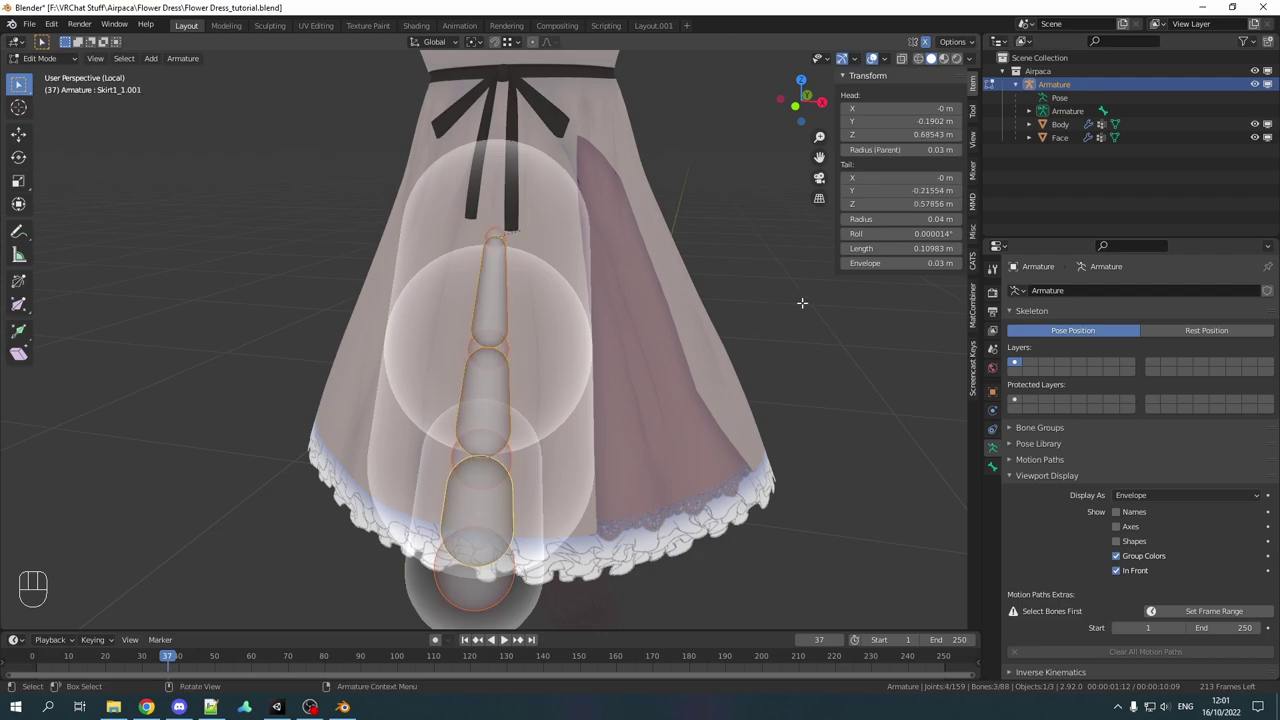
pyautogui.rightClick(900, 264)
pyautogui.click(872, 289)
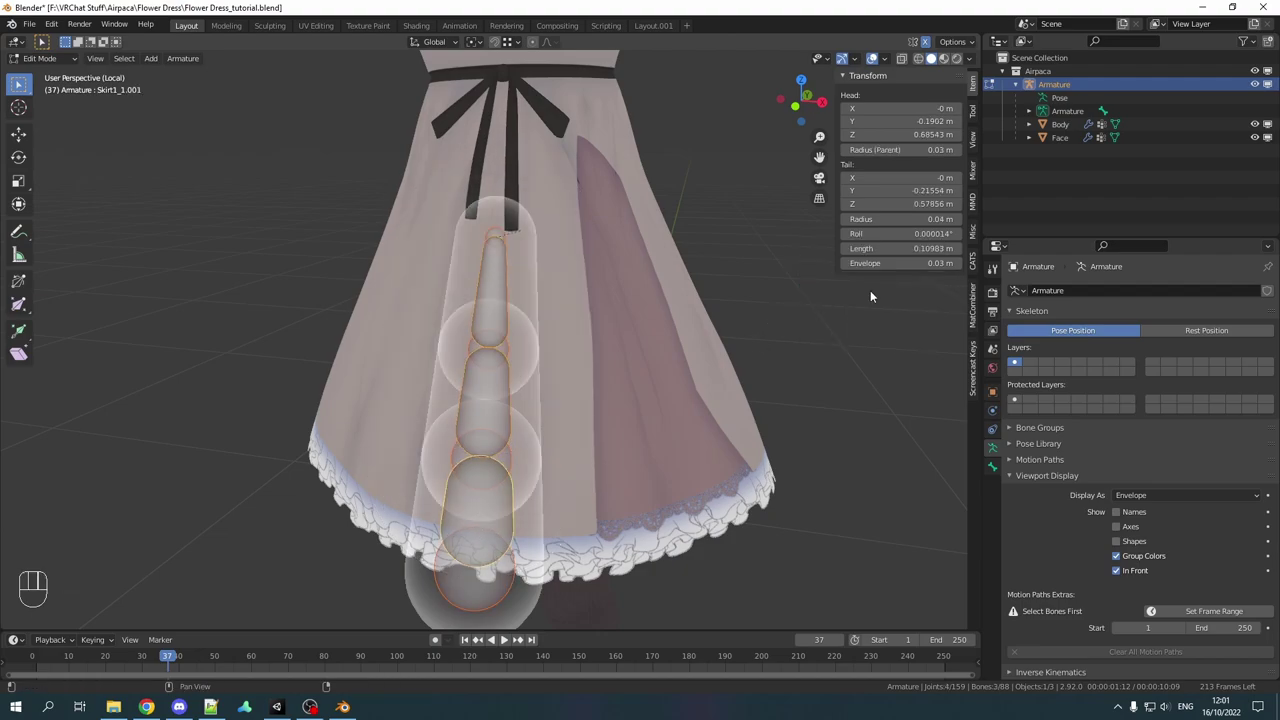
# Step: Select all the front skirt bones and set the armature's viewport display to Octahedral
pyautogui.hotkey('alt', 'a')
pyautogui.moveTo(570, 370)
pyautogui.mouseDown(button='middle')
pyautogui.moveTo(598, 376)
pyautogui.moveTo(489, 374)
pyautogui.moveTo(410, 397)
pyautogui.moveTo(593, 367)
pyautogui.mouseUp(button='middle')
pyautogui.press('a')
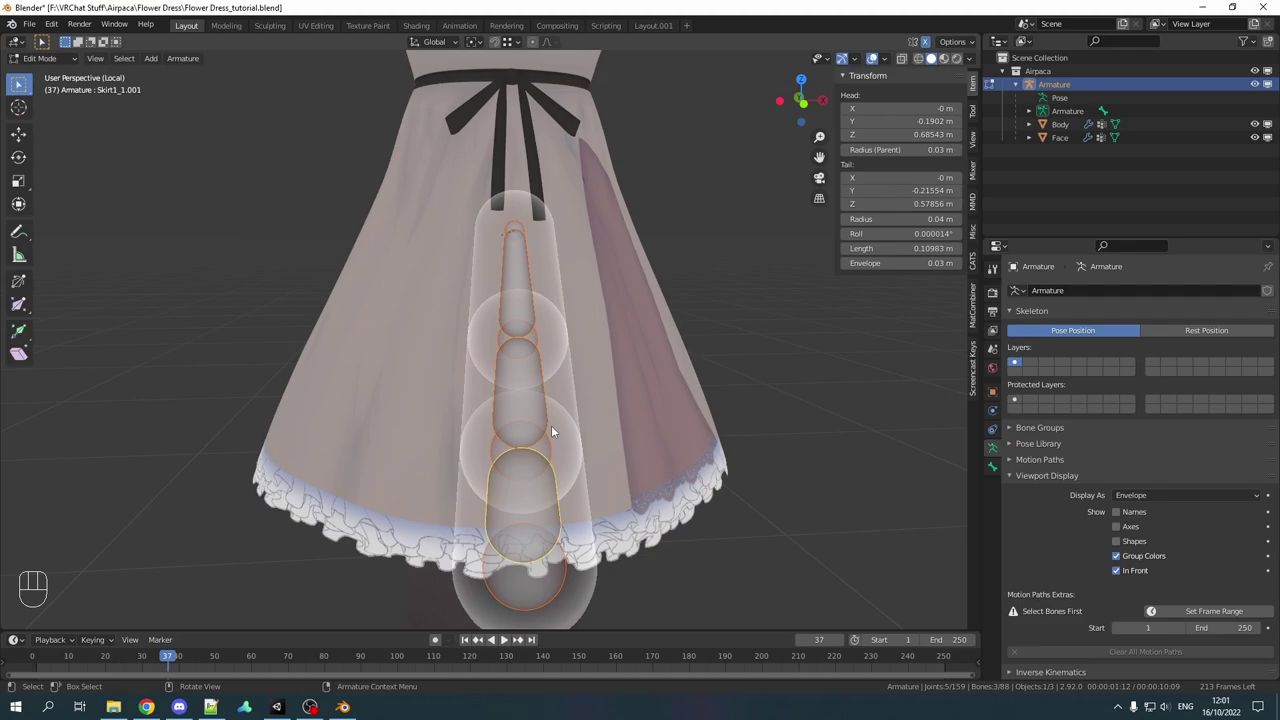
pyautogui.click(1160, 496)
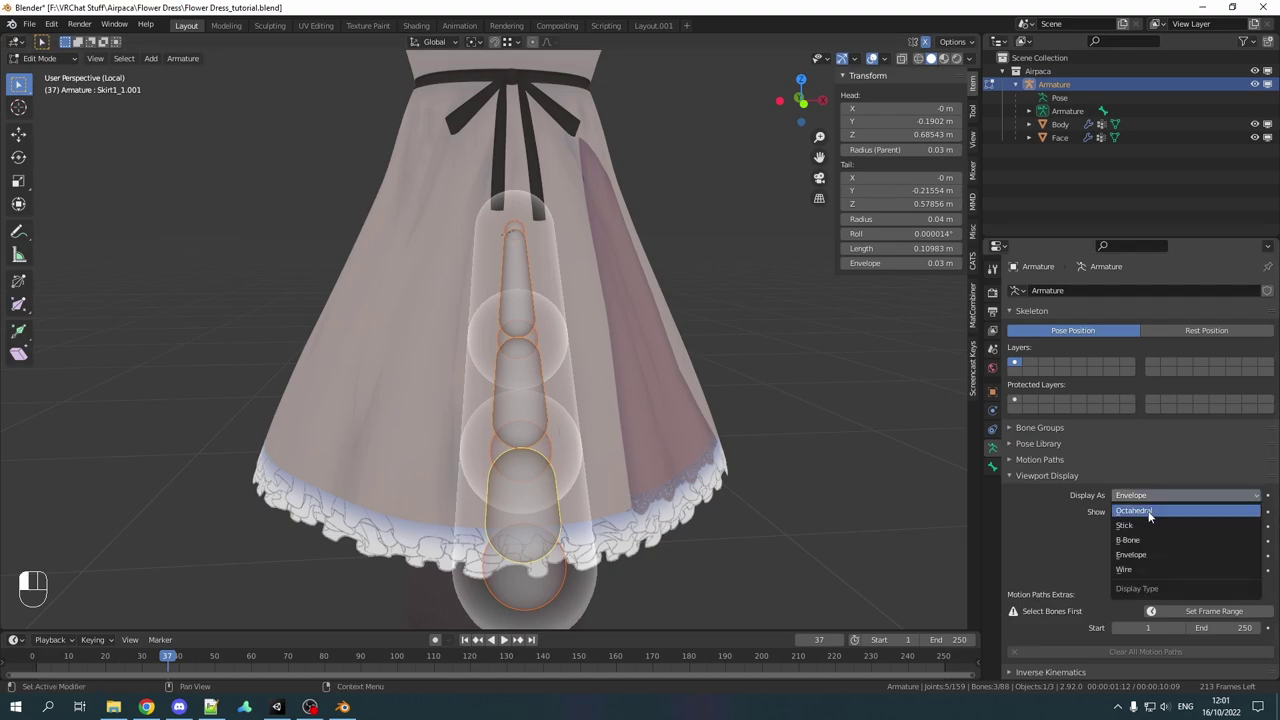
pyautogui.click(1147, 510)
# Step: In top view, duplicate the front bone chain about 0.073 m along X and rotate the copy by about -19.6°
pyautogui.moveTo(723, 380); pyautogui.dragTo(680, 407, button='middle')
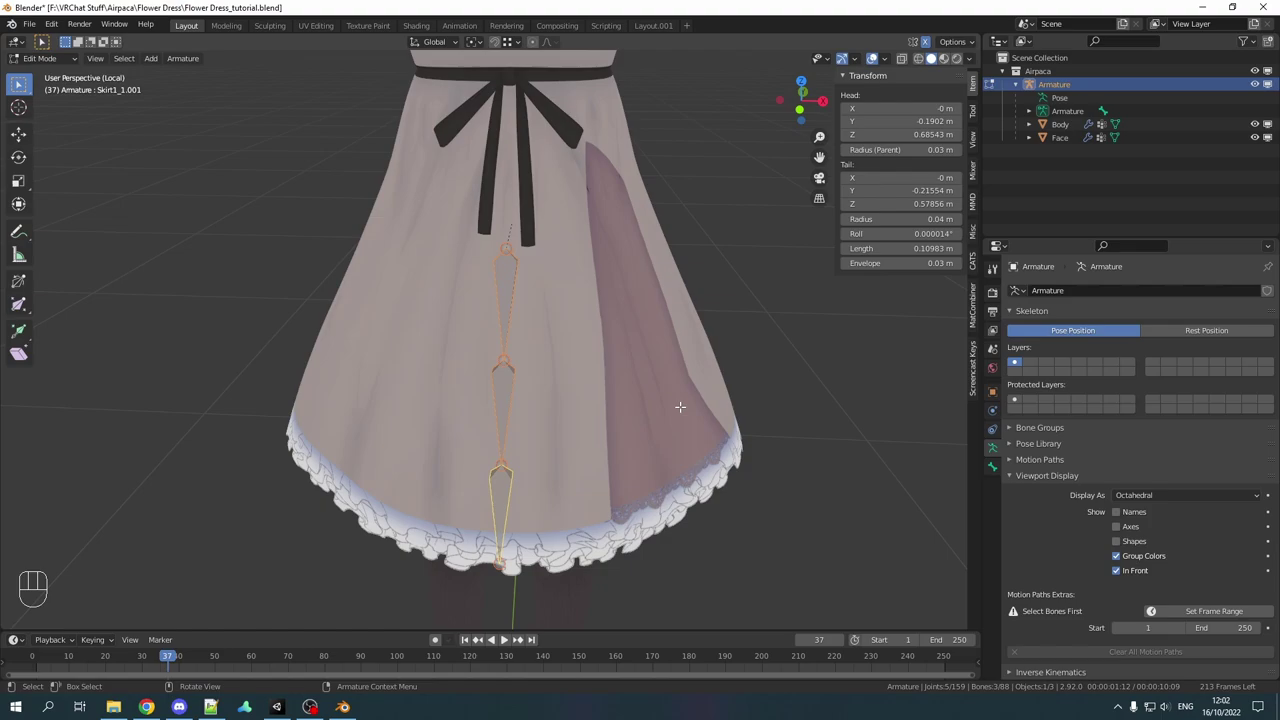
pyautogui.press('KP_7')
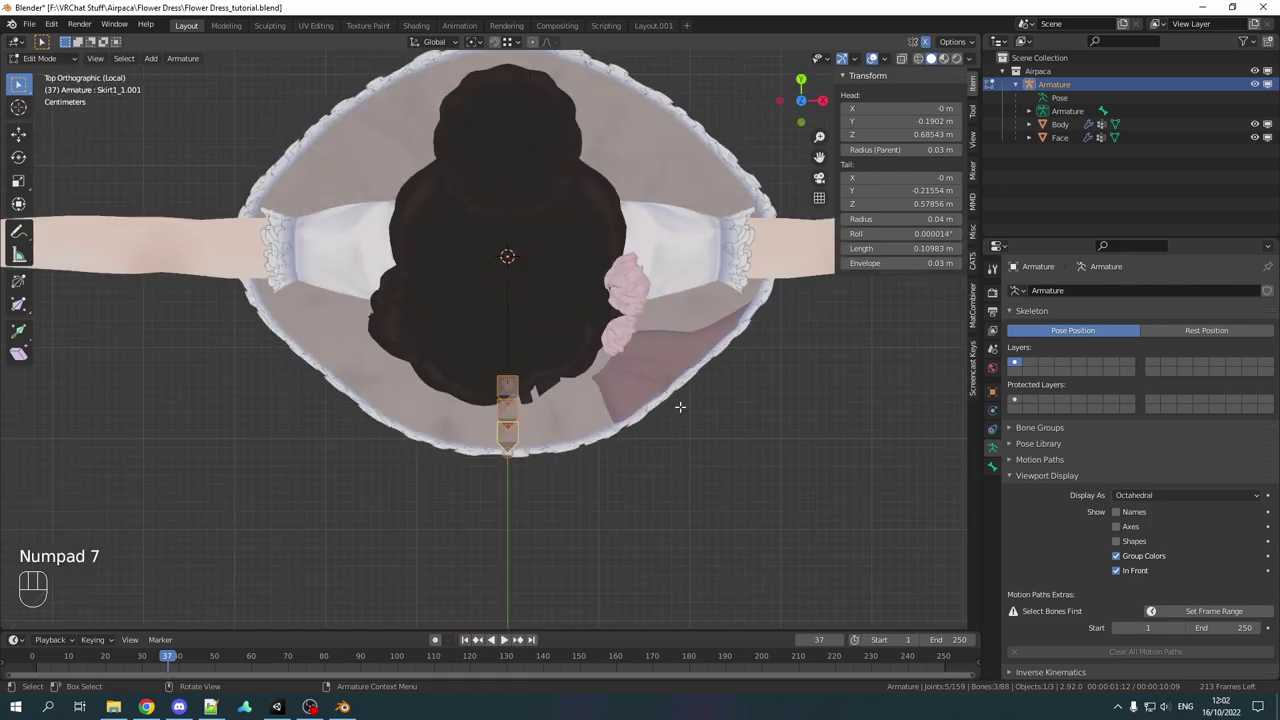
pyautogui.keyDown('shift'); pyautogui.moveTo(649, 379); pyautogui.dragTo(611, 342, button='middle'); pyautogui.keyUp('shift')
pyautogui.scroll(3, 646, 323)
pyautogui.hotkey('shift', 'd')
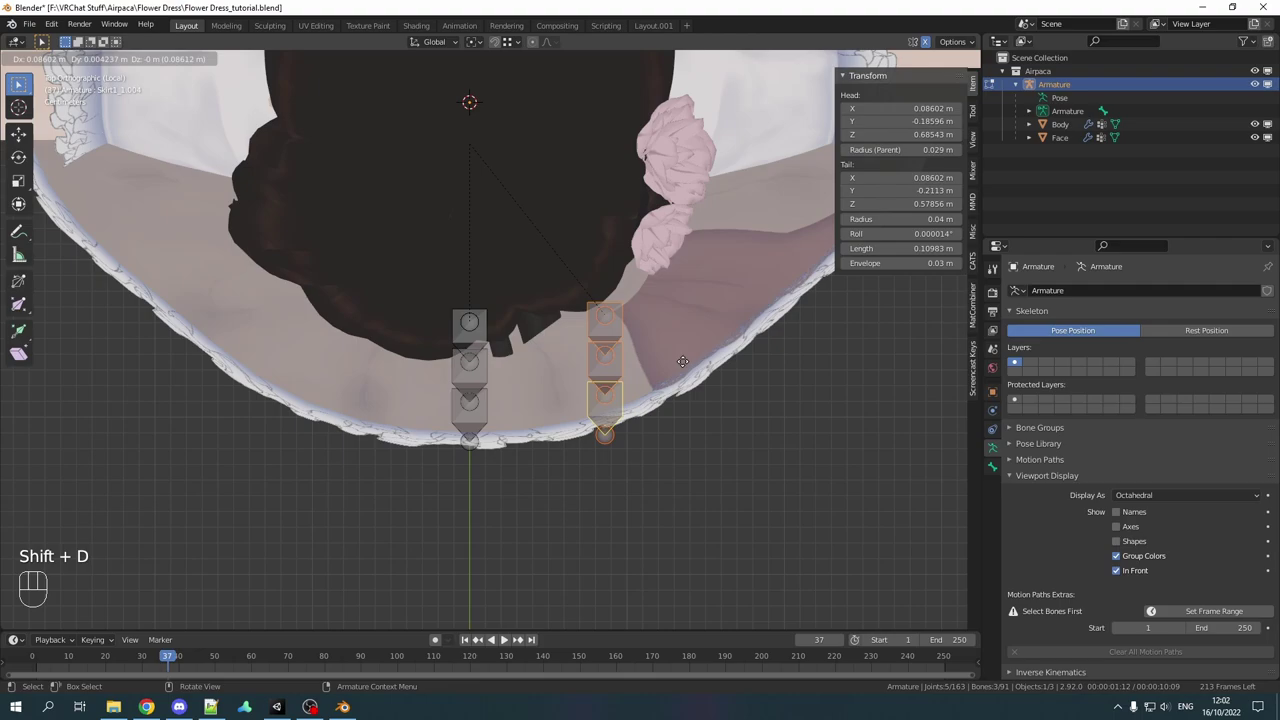
pyautogui.click(655, 355)
pyautogui.scroll(-2, 611, 391)
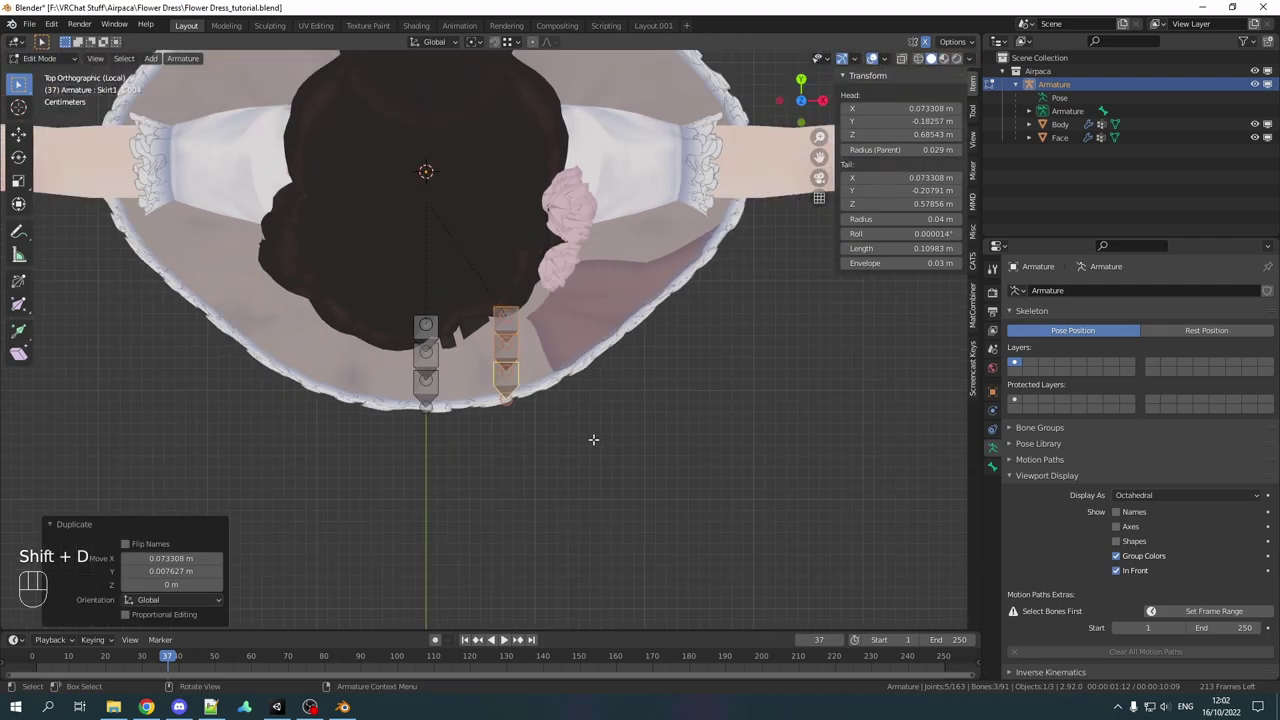
pyautogui.press('r')
pyautogui.click(623, 407)
# Step: Duplicate the rotated chain about 0.073 m along X and 0.043 m along Y, and angle it outward towards the hem
pyautogui.keyDown('shift'); pyautogui.moveTo(623, 406); pyautogui.dragTo(603, 374, button='middle'); pyautogui.keyUp('shift')
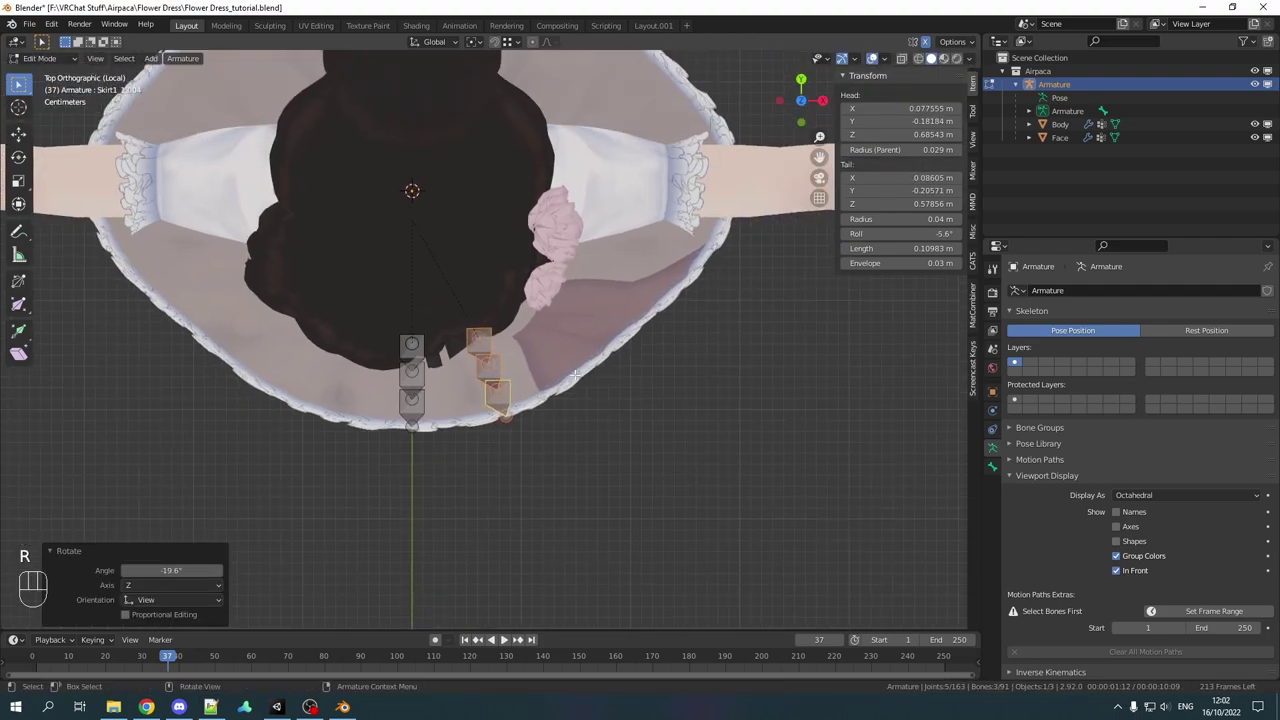
pyautogui.hotkey('shift', 'd')
pyautogui.click(660, 385)
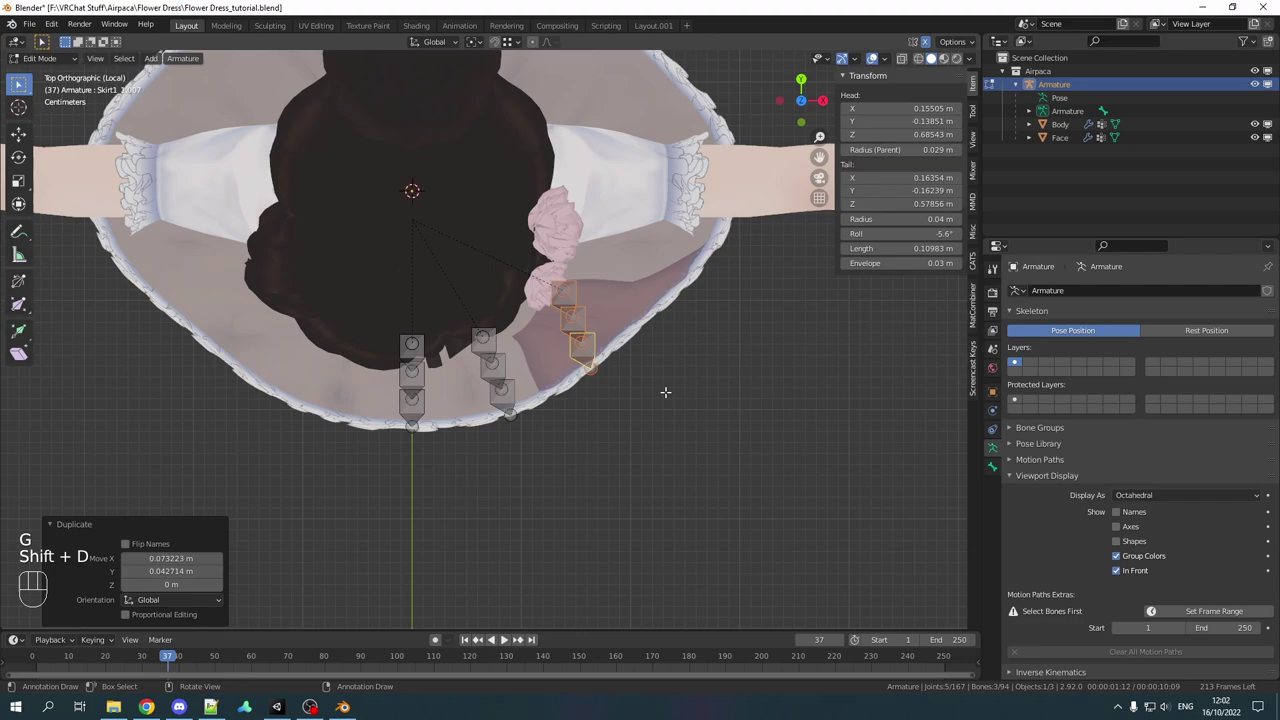
pyautogui.press('r')
pyautogui.click(700, 388)
pyautogui.press('g')
pyautogui.click(694, 389)
# Step: Duplicate the chain again, rotate the copy about 58° to point straight sideways, and place it beneath the avatar's arm
pyautogui.keyDown('shift'); pyautogui.moveTo(692, 352); pyautogui.dragTo(634, 429, button='middle'); pyautogui.keyUp('shift')
pyautogui.hotkey('shift', 'd')
pyautogui.click(660, 309)
pyautogui.press('r')
pyautogui.click(431, 293)
pyautogui.press('g')
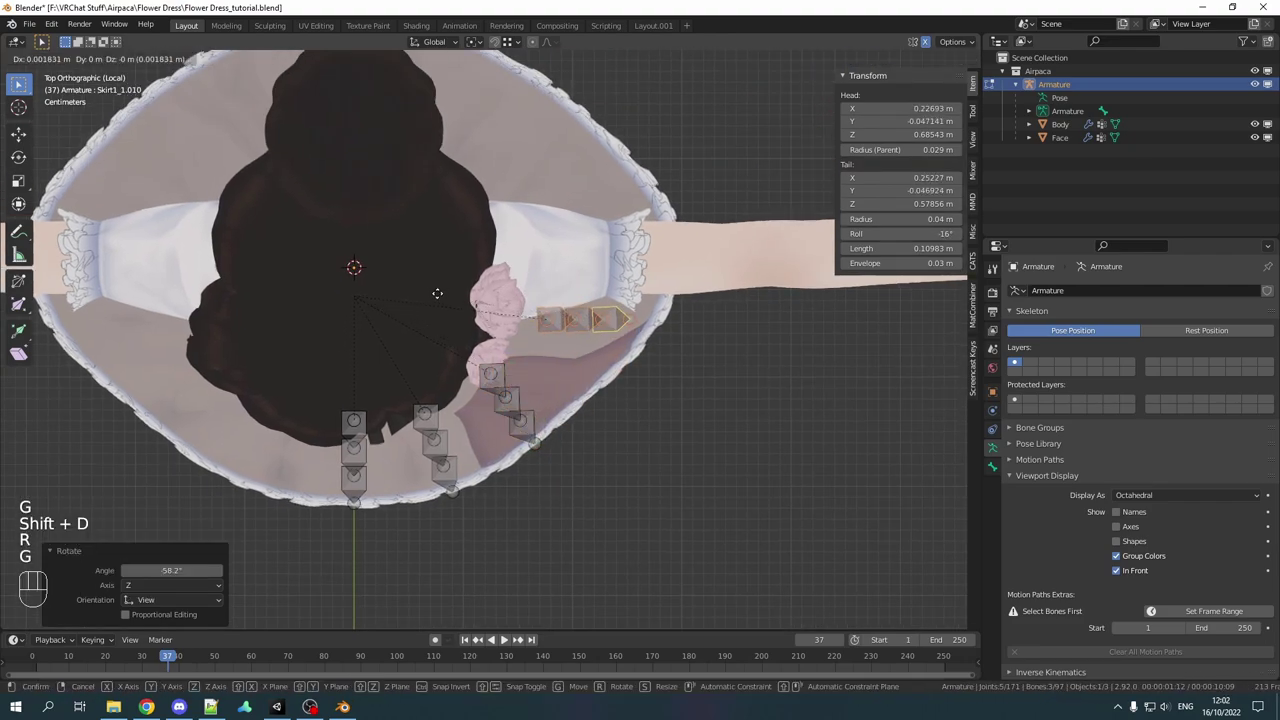
pyautogui.click(453, 264)
# Step: Reposition the bone chain between the front-side chain and the sideways chain along the skirt hem
pyautogui.hotkey('alt', 'a')
pyautogui.press('c')
pyautogui.moveTo(491, 374); pyautogui.dragTo(545, 447)
pyautogui.rightClick(580, 468)
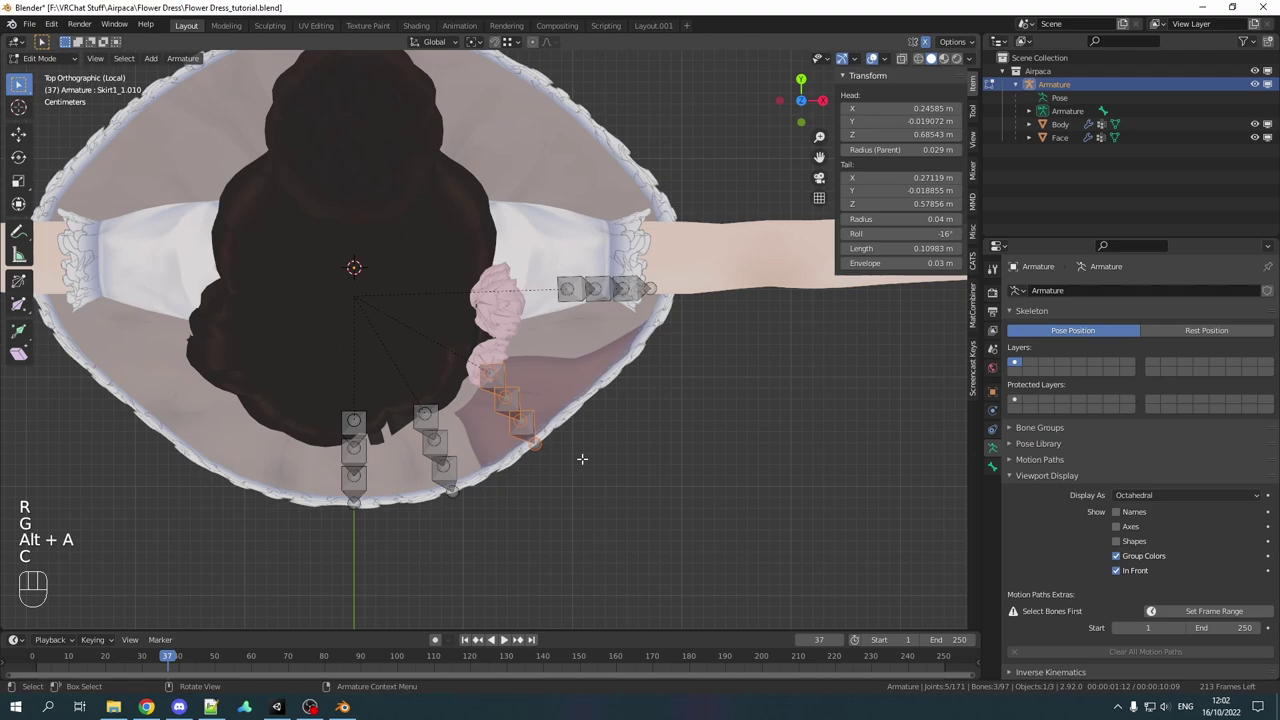
pyautogui.press('g')
pyautogui.click(605, 383)
# Step: Duplicate two more bone chains around the rear half of the same side, rotating and placing them along the hem
pyautogui.click(600, 271)
pyautogui.press('g')
pyautogui.press('g')
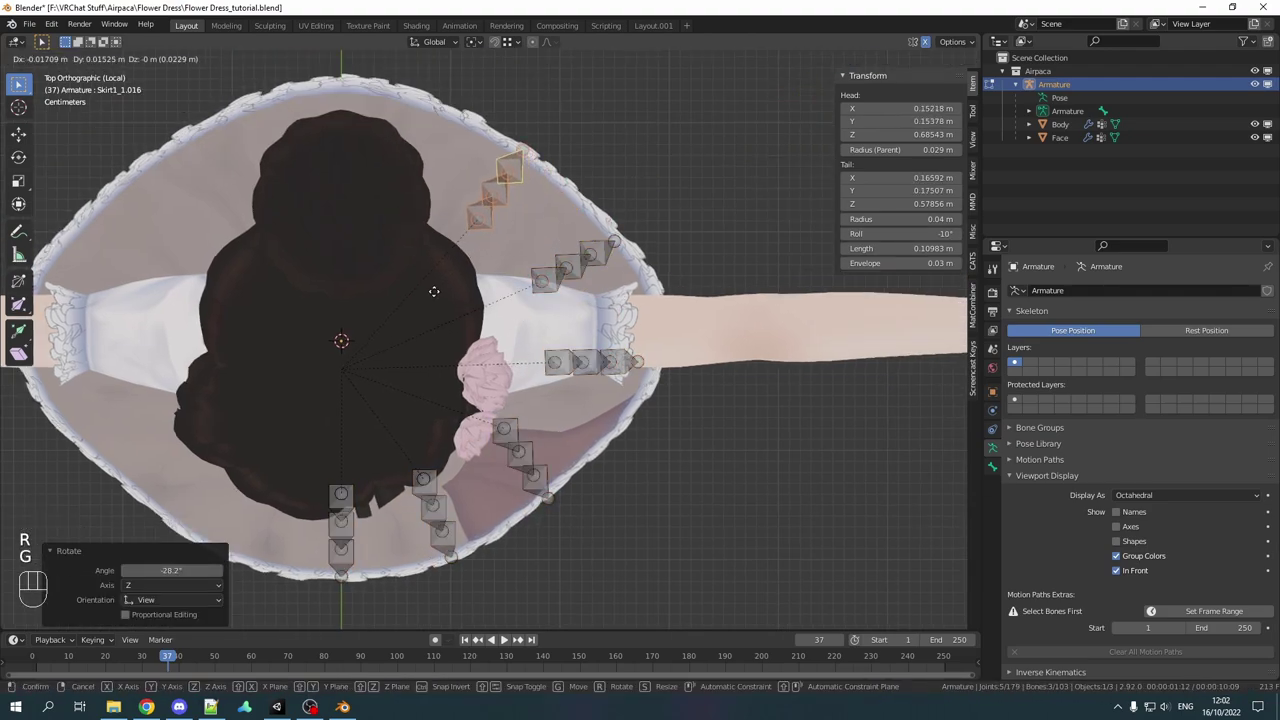
pyautogui.click(416, 288)
# Step: Adjust the positions and angles of the side bone chains so they are spaced more evenly along the skirt hem
pyautogui.hotkey('alt', 'a')
pyautogui.press('c')
pyautogui.press('g')
pyautogui.press('r')
pyautogui.hotkey('alt', 'a')
pyautogui.press('c')
pyautogui.press('g')
pyautogui.hotkey('alt', 'a')
pyautogui.press('c')
pyautogui.press('g')
# Step: Duplicate the front bone chain, mirror the copy along Y, and move it about 0.375 m along Y to the back hem
pyautogui.hotkey('alt', 'a')
pyautogui.press('c')
pyautogui.hotkey('shift', 'd')
pyautogui.press('Escape')
pyautogui.hotkey('ctrl', 'm')
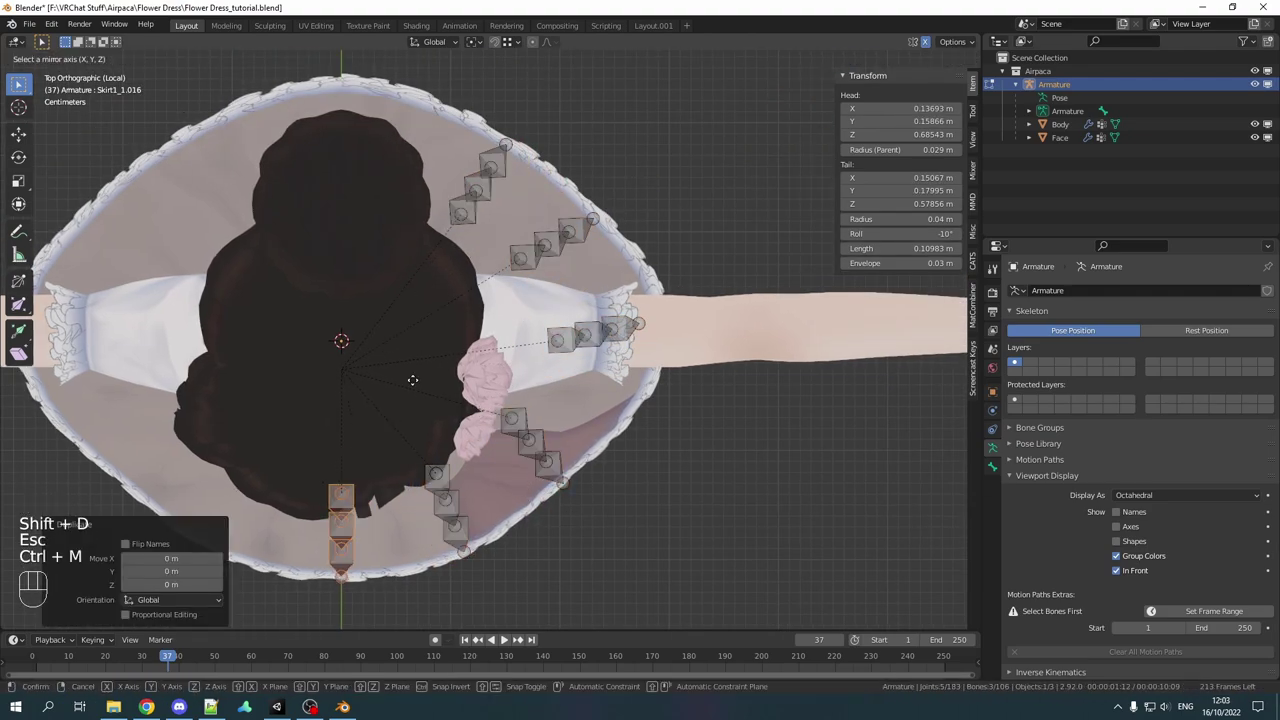
pyautogui.press('y')
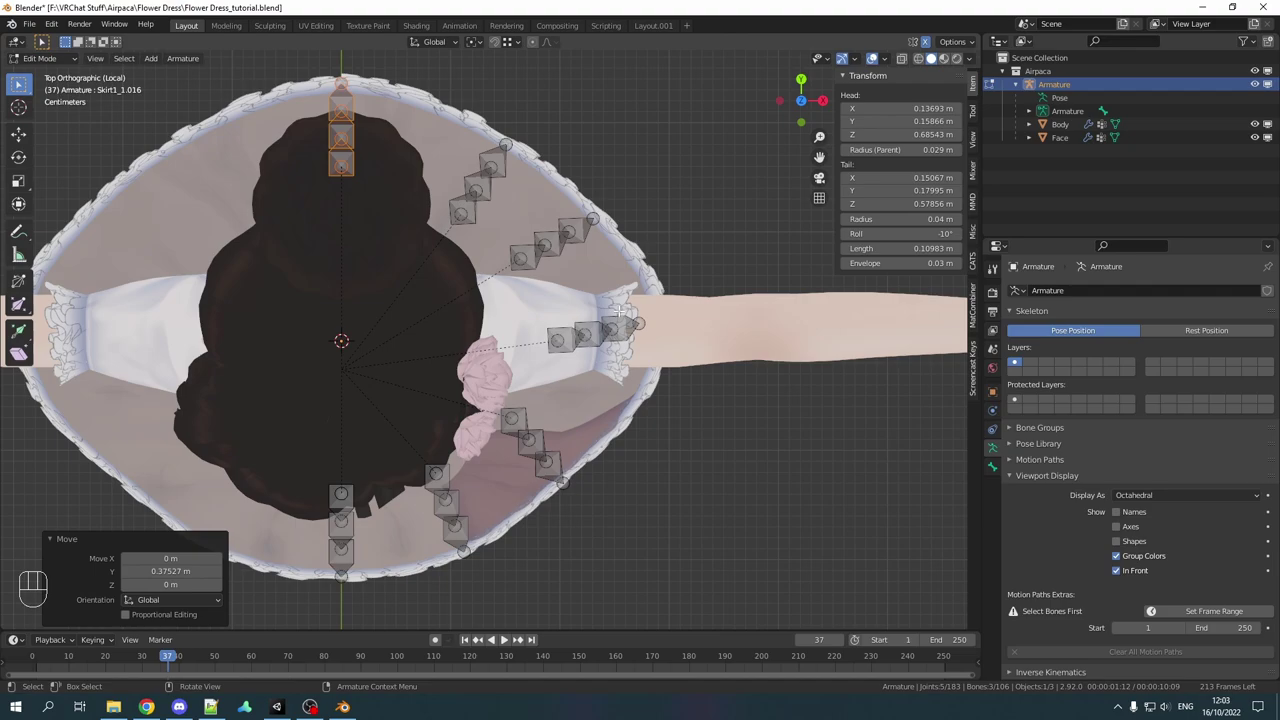
pyautogui.moveTo(510, 428); pyautogui.dragTo(522, 402, button='middle')
pyautogui.hotkey('alt', 'a')
pyautogui.press('c')
pyautogui.hotkey('shift', 'h')
pyautogui.hotkey('ctrl', 'z')
pyautogui.hotkey('ctrl', 'z')
# Step: Rotate the outermost side bone chain to follow the skirt's slope, turning it about -12.8° in front view
pyautogui.hotkey('alt', 'a')
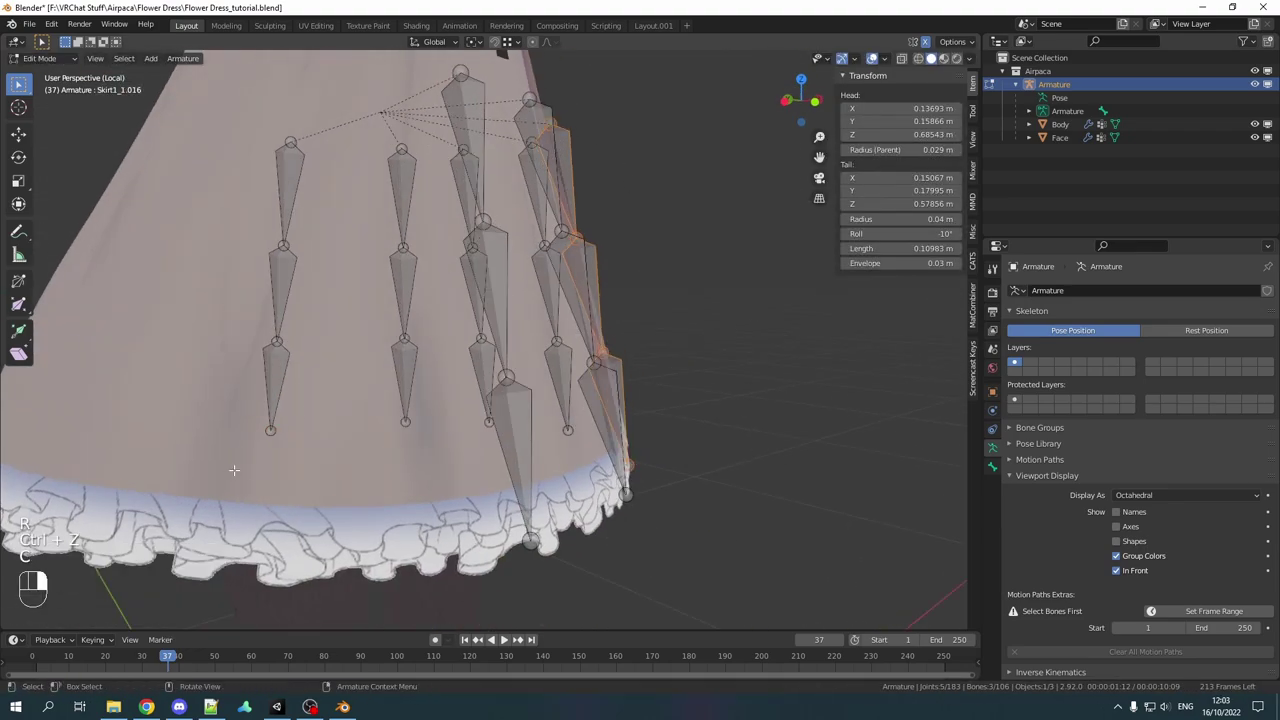
pyautogui.press('r')
pyautogui.press('r')
pyautogui.press('r')
pyautogui.click(720, 217)
pyautogui.press('KP_3')
pyautogui.press('KP_1')
pyautogui.press('r')
pyautogui.click(660, 243)
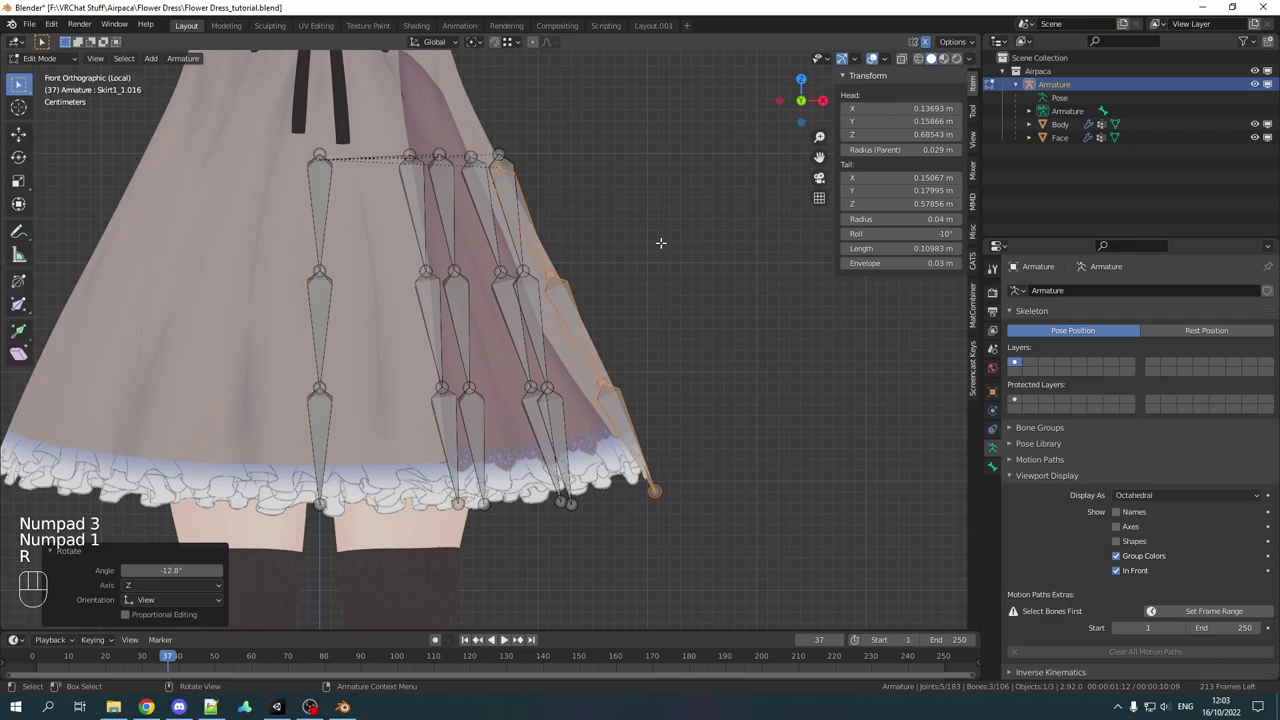
# Step: Rotate the outermost side bone chain further so it follows the skirt's slope
pyautogui.press('r')
pyautogui.press('c')
pyautogui.press('r')
pyautogui.click(553, 144)
pyautogui.moveTo(553, 144); pyautogui.dragTo(591, 200, button='middle')
# Step: Select another side bone chain and fine-tune its position and angle against the skirt surface
pyautogui.hotkey('alt', 'a')
pyautogui.press('c')
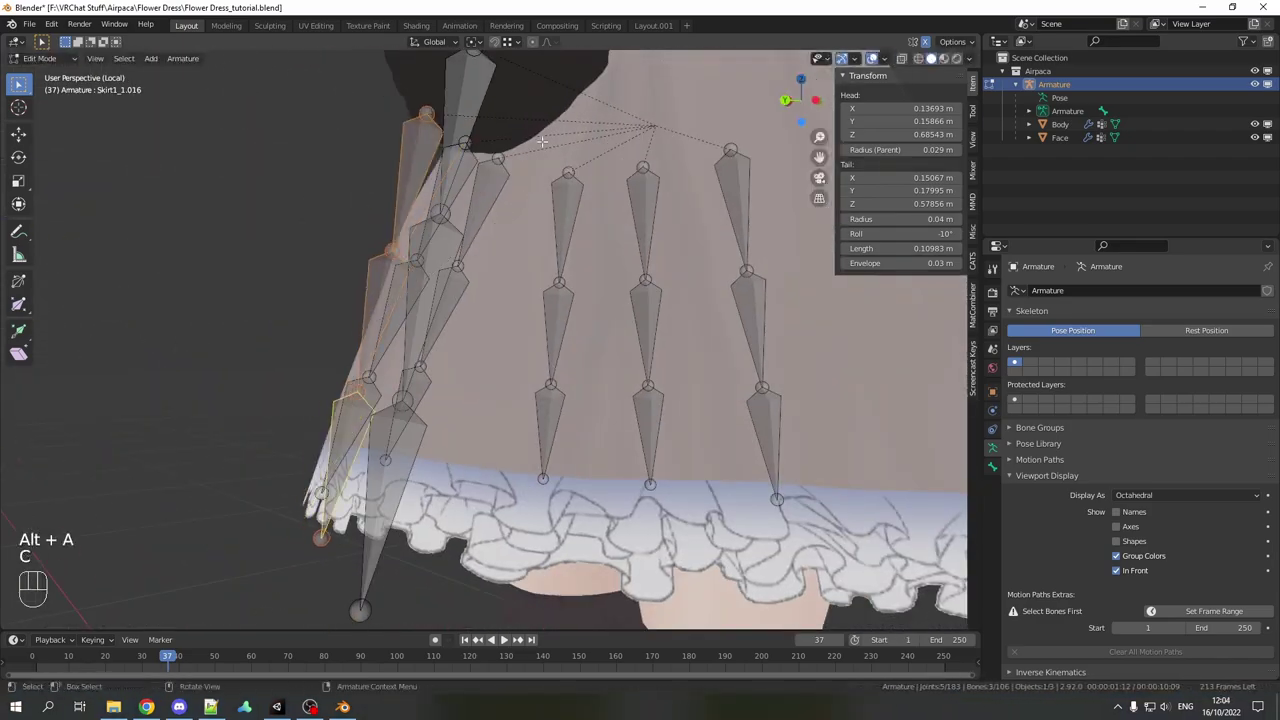
pyautogui.press('g')
pyautogui.press('r')
pyautogui.hotkey('alt', 'a')
pyautogui.hotkey('alt', 'a')
# Step: Select one further chain along the hem, and rotate and move it to line up with the skirt
pyautogui.press('c')
pyautogui.moveTo(657, 178); pyautogui.dragTo(684, 440)
pyautogui.press('r')
pyautogui.click(683, 303)
pyautogui.press('g')
pyautogui.keyDown('alt'); pyautogui.moveTo(684, 440); pyautogui.dragTo(449, 316, button='middle'); pyautogui.keyUp('alt')
pyautogui.click(683, 303)
pyautogui.hotkey('alt', 'a')
# Step: Rename the front chain's middle bone Skirt1_2 and its lowest bone Skirt1_3
pyautogui.press('c')
pyautogui.moveTo(604, 380); pyautogui.dragTo(471, 288, button='middle')
pyautogui.click(414, 268)
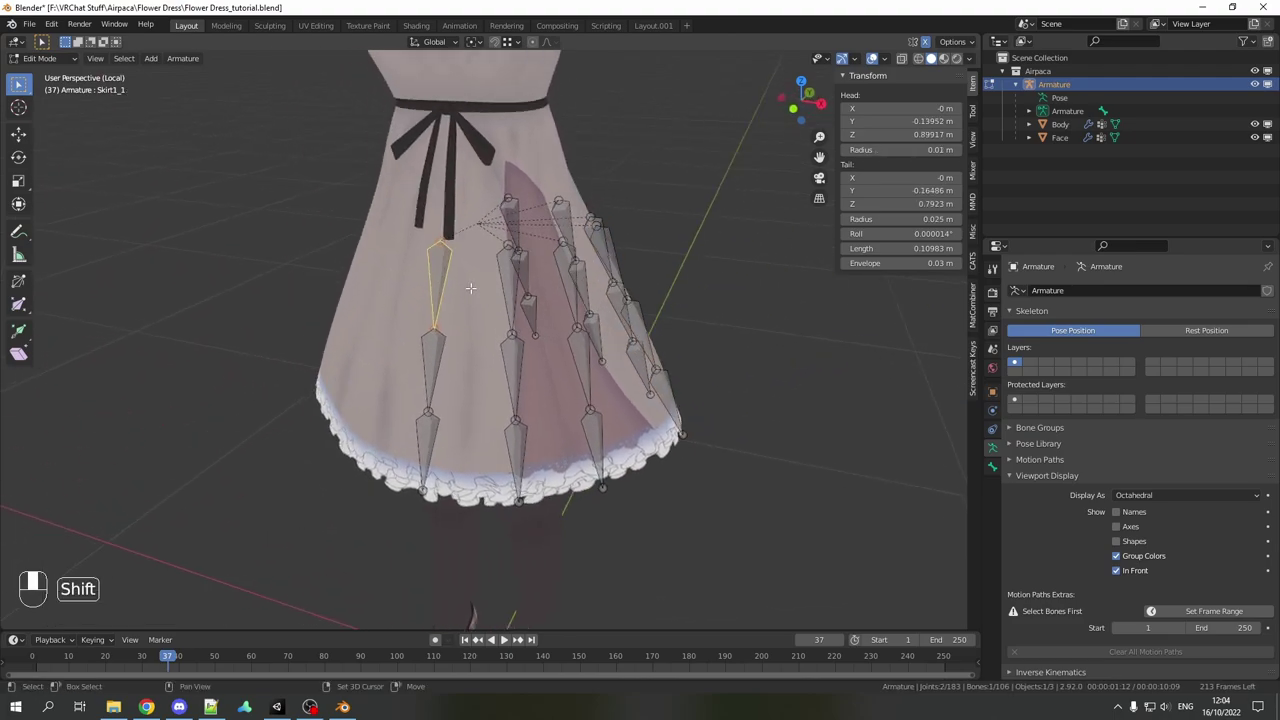
pyautogui.scroll(2, 471, 288)
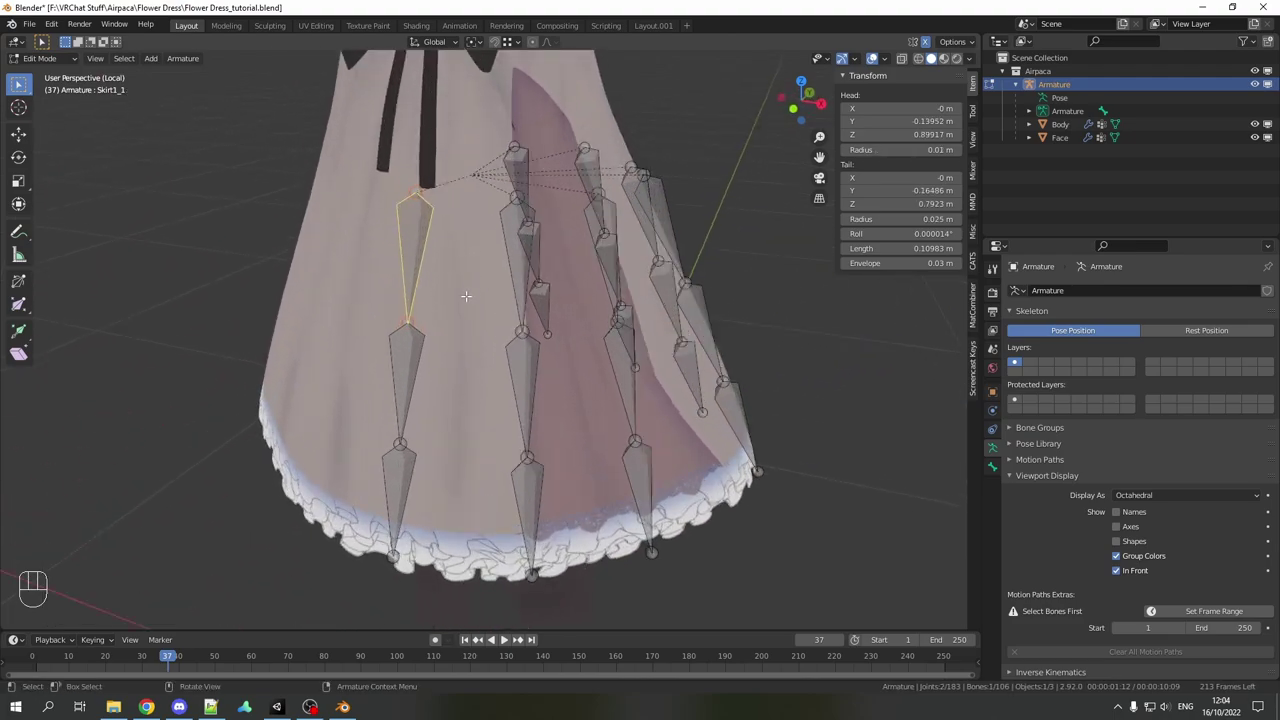
pyautogui.click(416, 357)
pyautogui.press('F2')
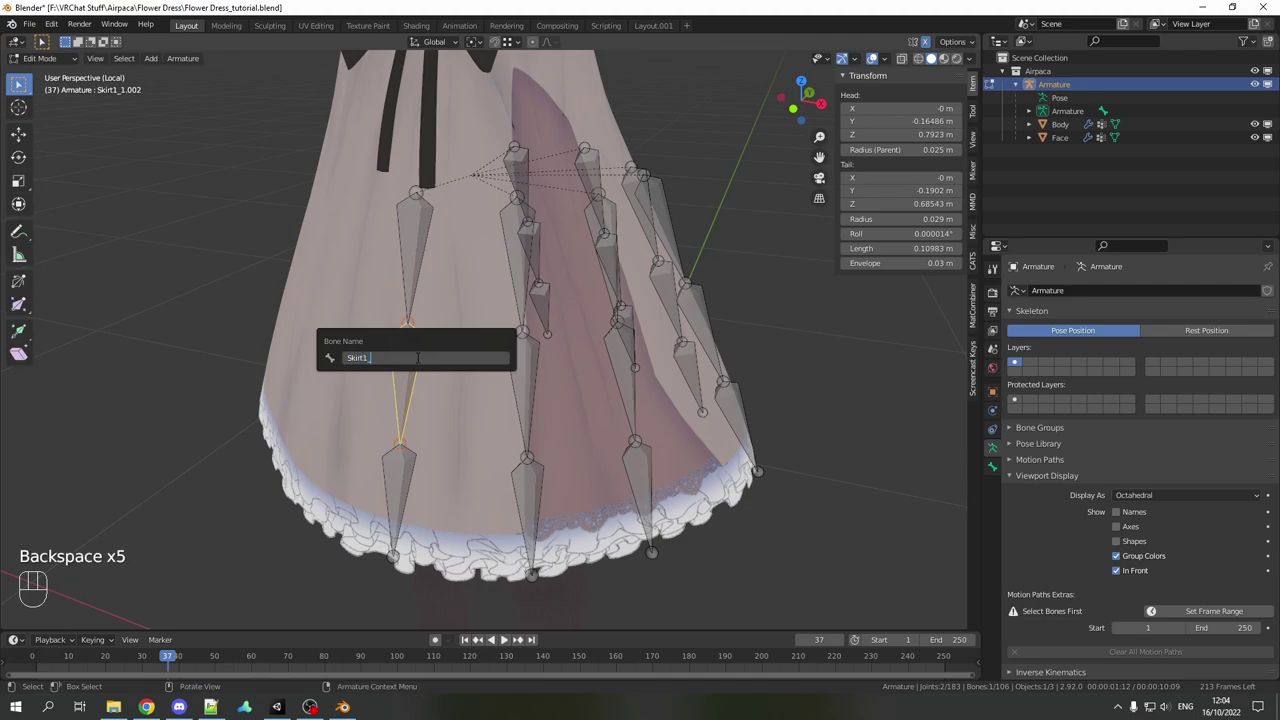
pyautogui.press('ctrl')
pyautogui.press('Return')
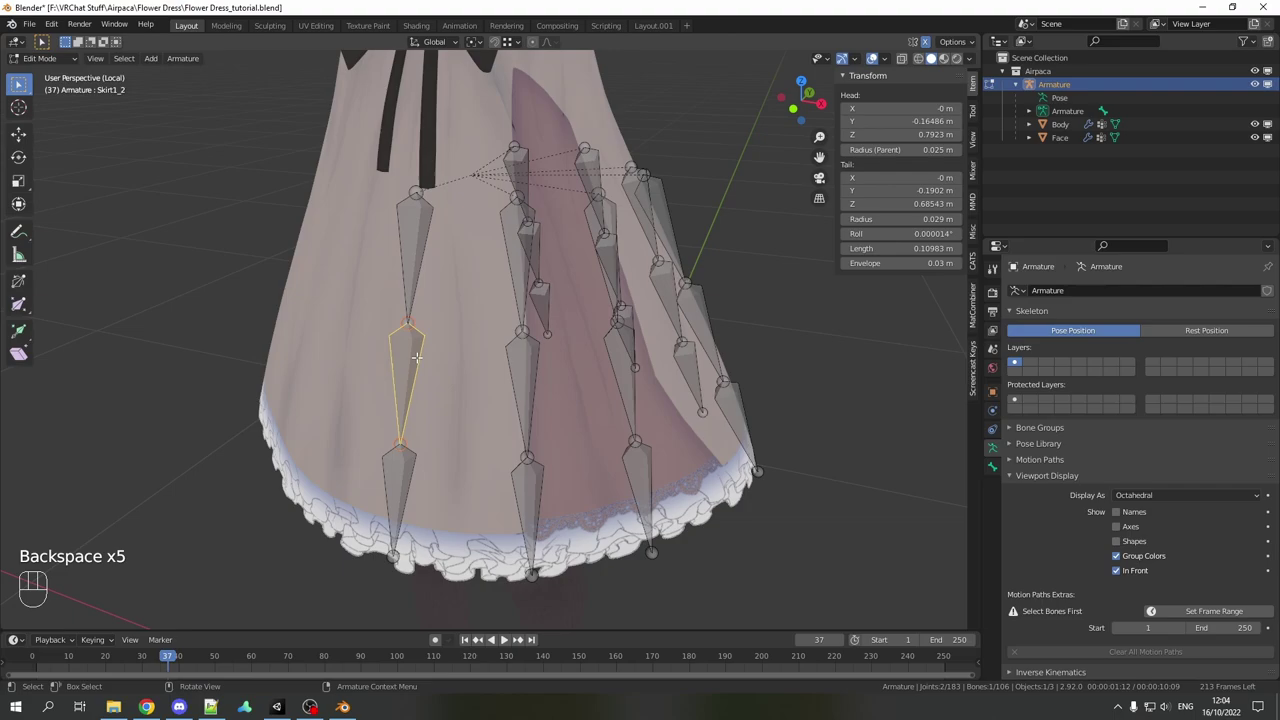
pyautogui.click(396, 472)
pyautogui.press('F2')
pyautogui.press('Return')
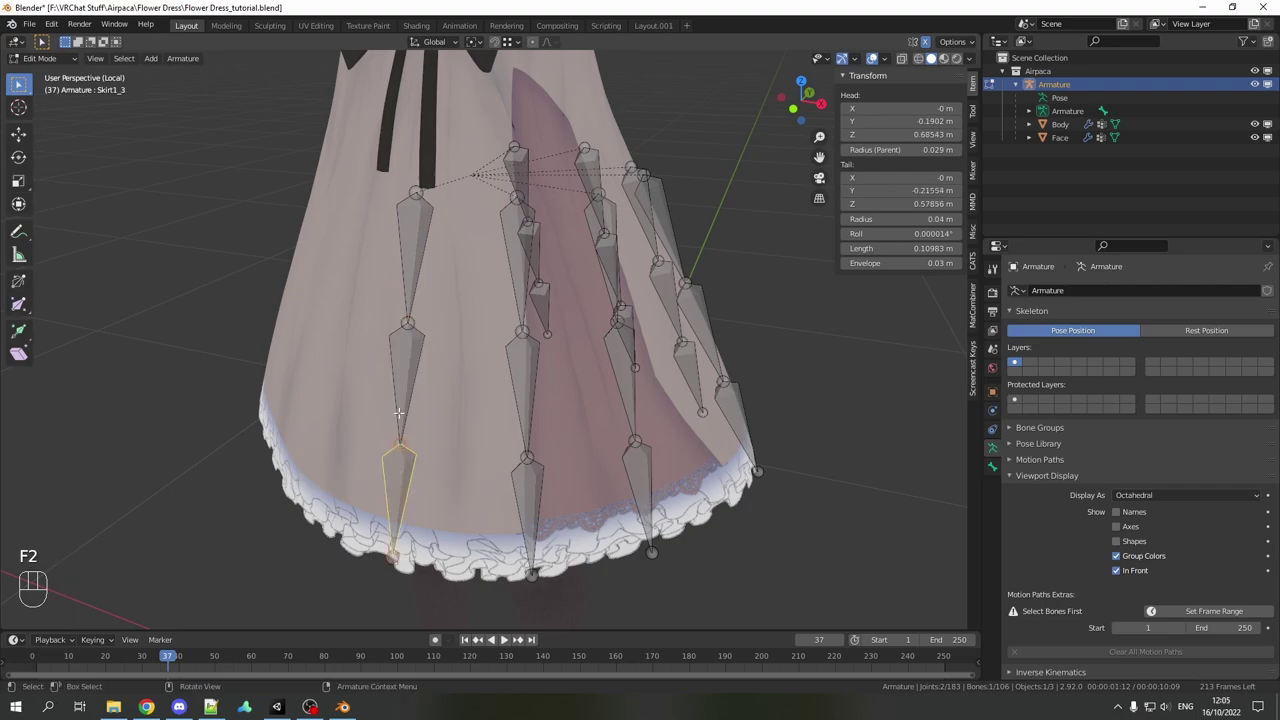
# Step: Rename the top bone of the chain beside the front one Skirt2_1_L
pyautogui.moveTo(424, 286); pyautogui.dragTo(473, 290, button='middle')
pyautogui.click(510, 270)
pyautogui.press('F2')
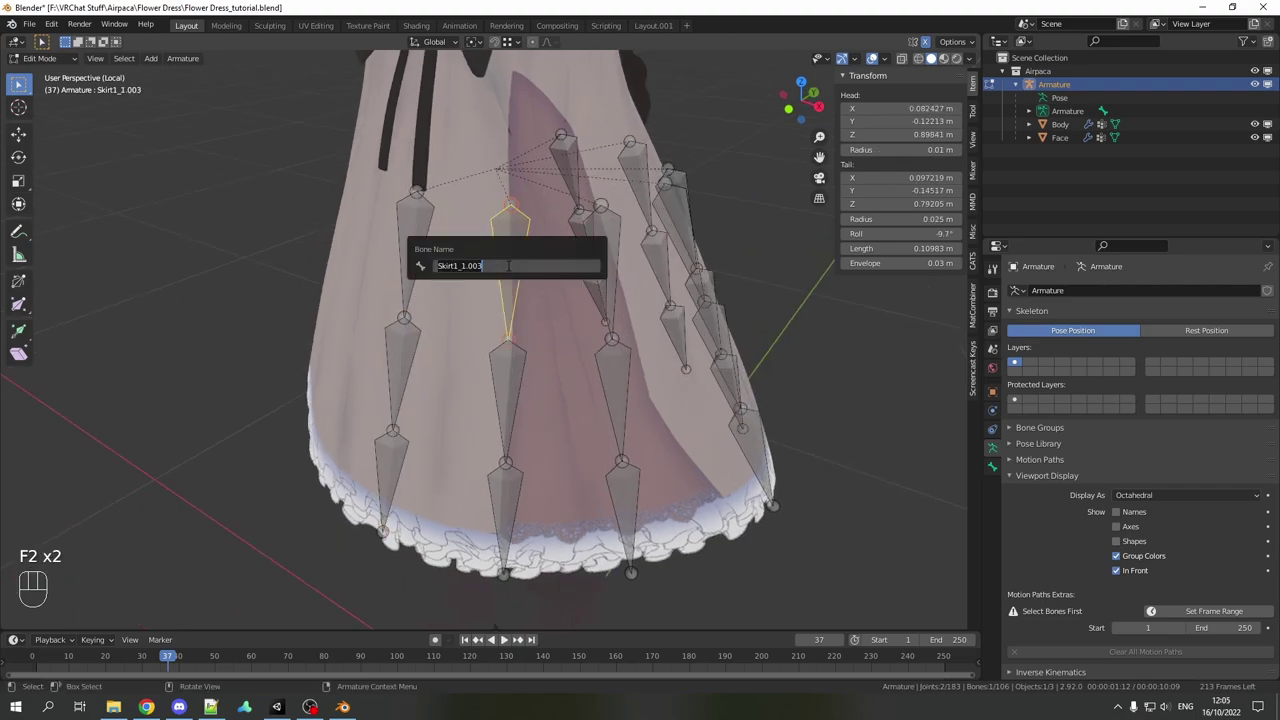
pyautogui.write('Skirt1_2')
pyautogui.press('Left')
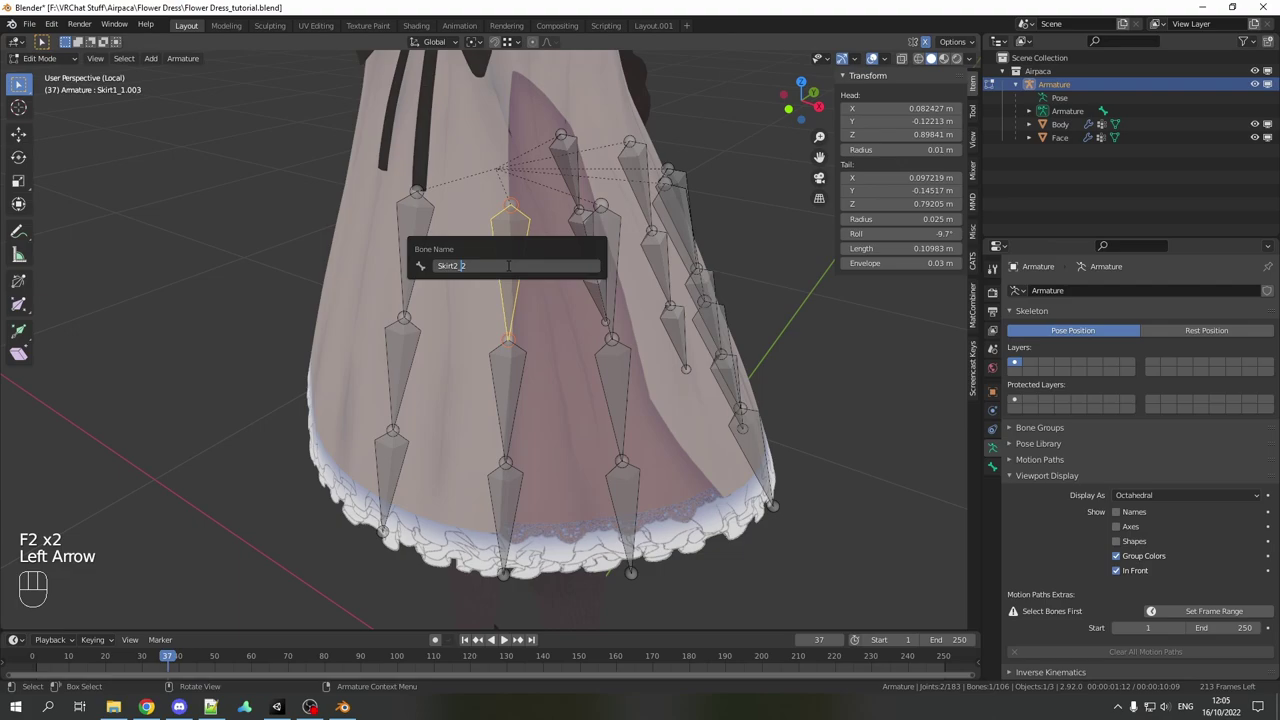
pyautogui.press('Right')
pyautogui.press('BackSpace')
pyautogui.write('1_')
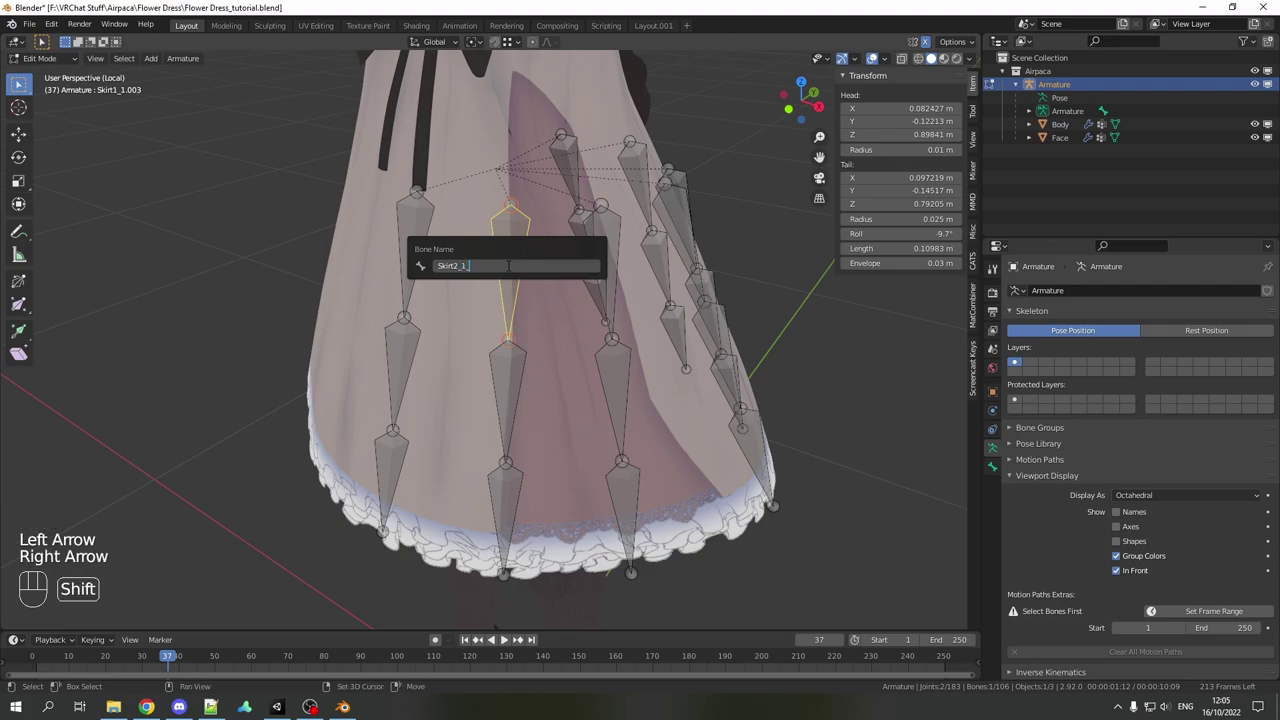
pyautogui.write('L')
pyautogui.press('Return')
# Step: Copy the name Skirt2_1_L and reuse it to rename the middle bone of that chain Skirt2_2_L
pyautogui.press('F2')
pyautogui.hotkey('ctrl', 'c')
pyautogui.click(514, 364)
pyautogui.press('F2')
pyautogui.hotkey('ctrl', 'v')
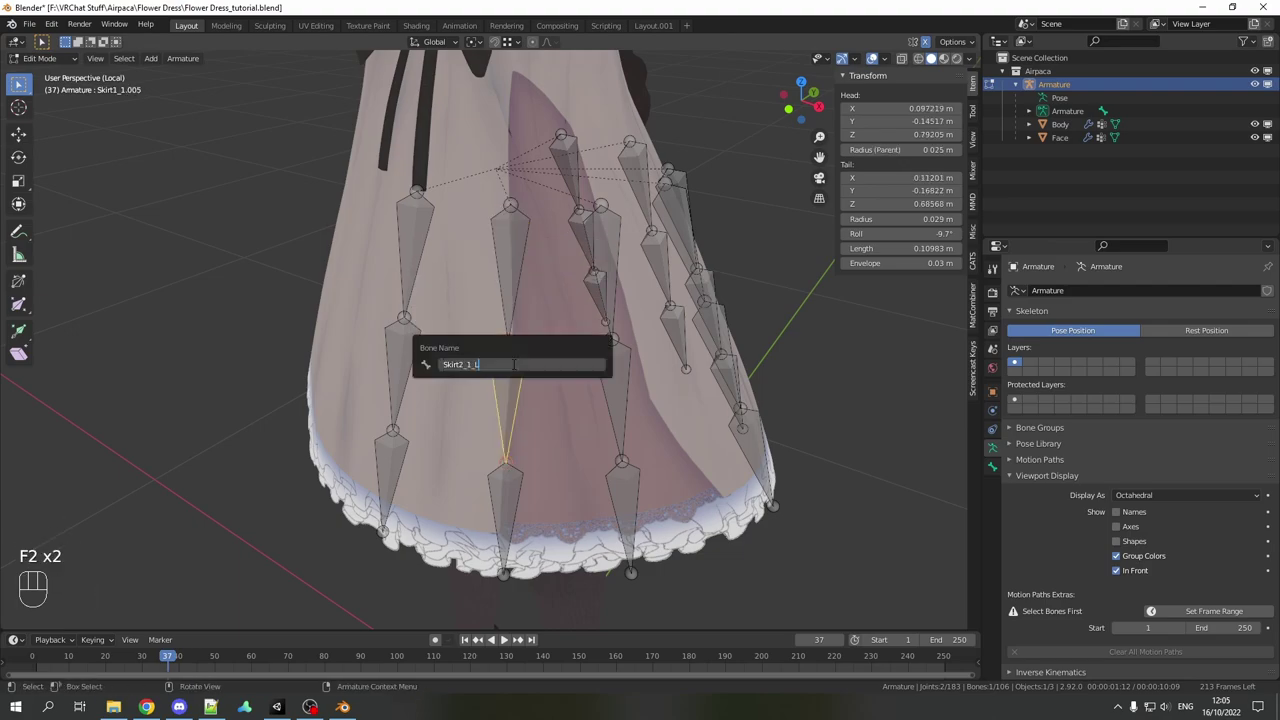
pyautogui.press('Left')
pyautogui.press('BackSpace')
pyautogui.press('BackSpace')
pyautogui.write('2_')
pyautogui.press('Return')
# Step: Rename the lowest bone of the second chain Skirt2_3_L, reusing the copied name
pyautogui.click(514, 519)
pyautogui.press('F2')
pyautogui.hotkey('ctrl', 'v')
pyautogui.press('Left')
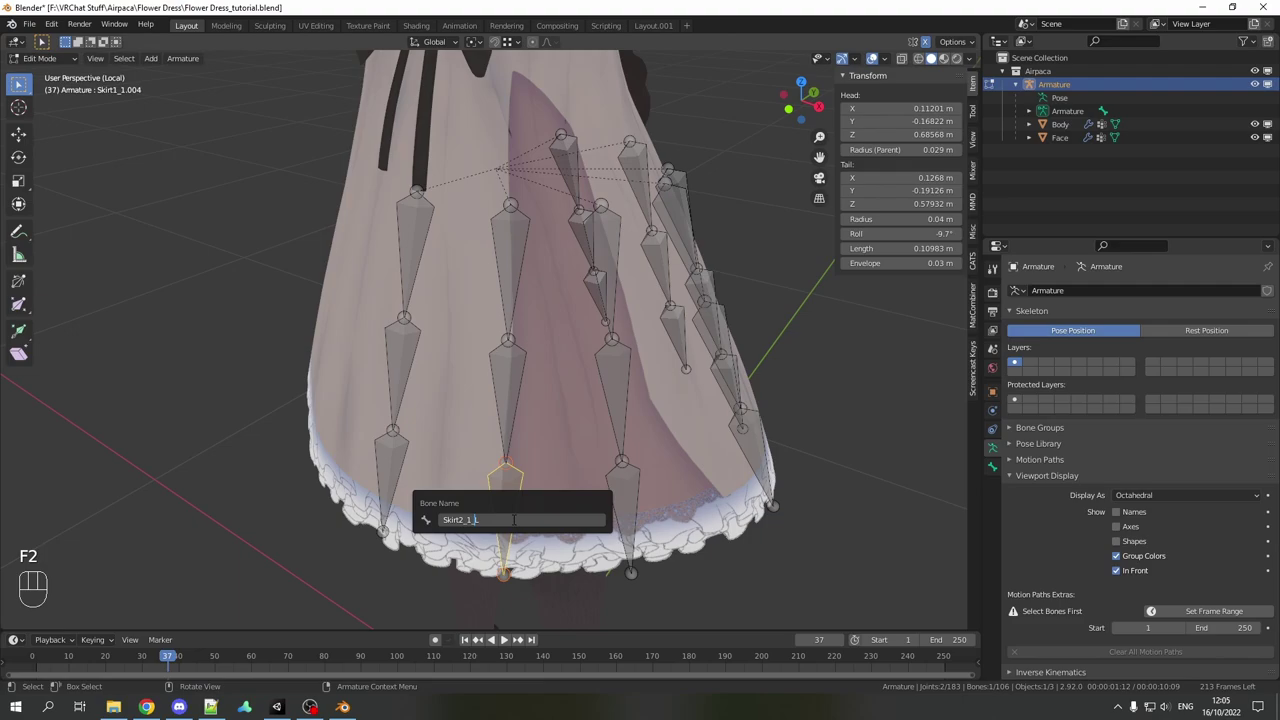
pyautogui.press('Right')
pyautogui.press('BackSpace')
pyautogui.press('BackSpace')
pyautogui.write('3_')
pyautogui.press('Return')
# Step: Rename the top bone of the third chain Skirt3_1_L
pyautogui.moveTo(652, 272); pyautogui.dragTo(587, 292, button='middle')
pyautogui.click(587, 292)
pyautogui.press('F2')
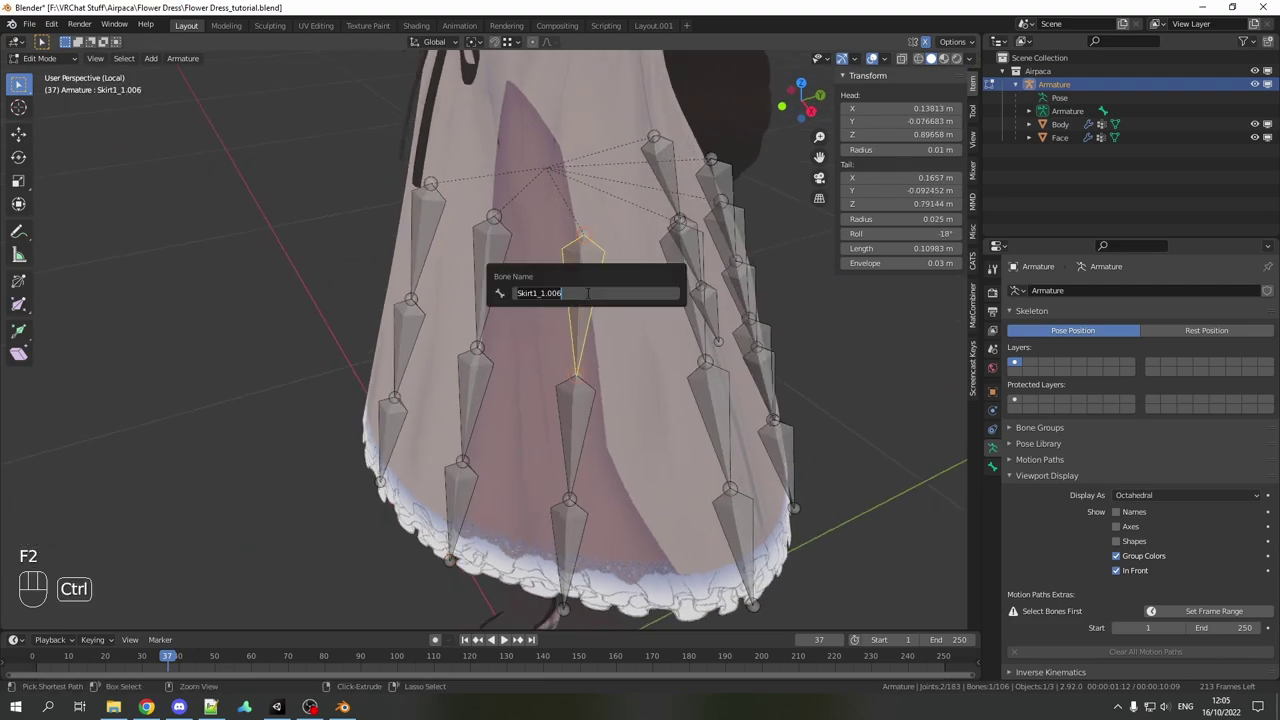
pyautogui.hotkey('ctrl', 'v')
pyautogui.press('Left')
pyautogui.press('Left')
pyautogui.press('Left')
pyautogui.press('Left')
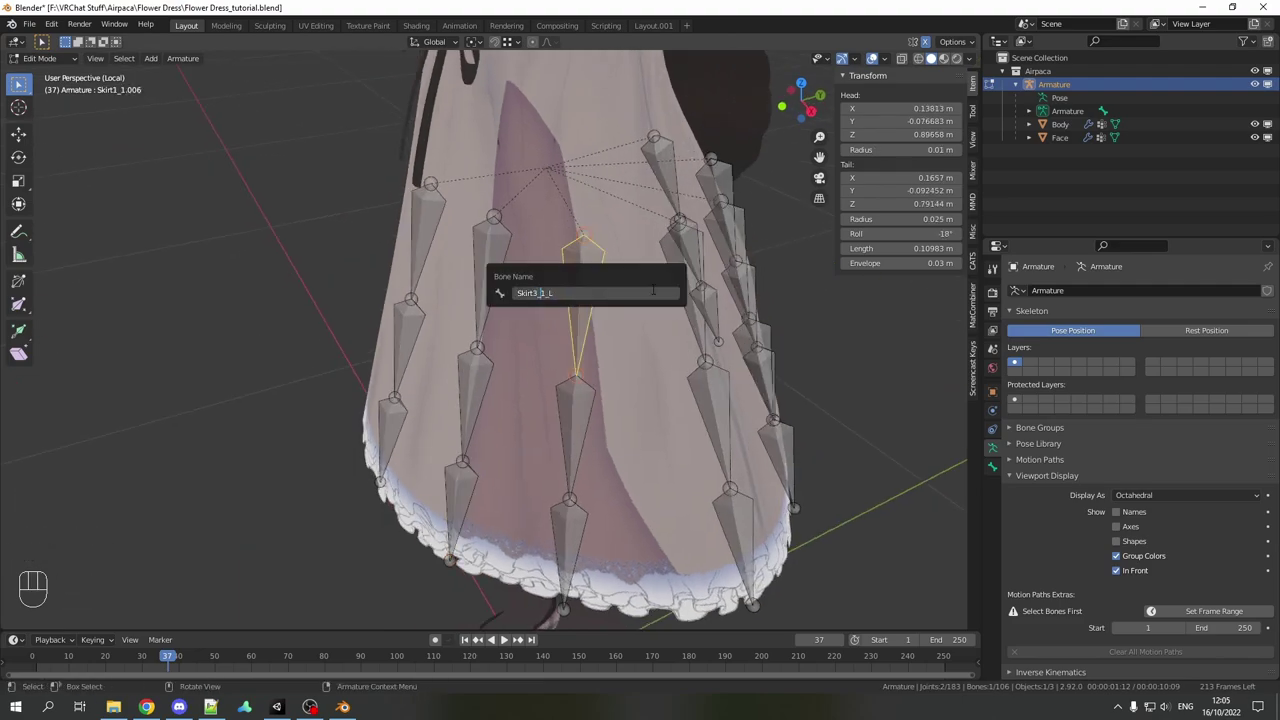
pyautogui.press('Return')
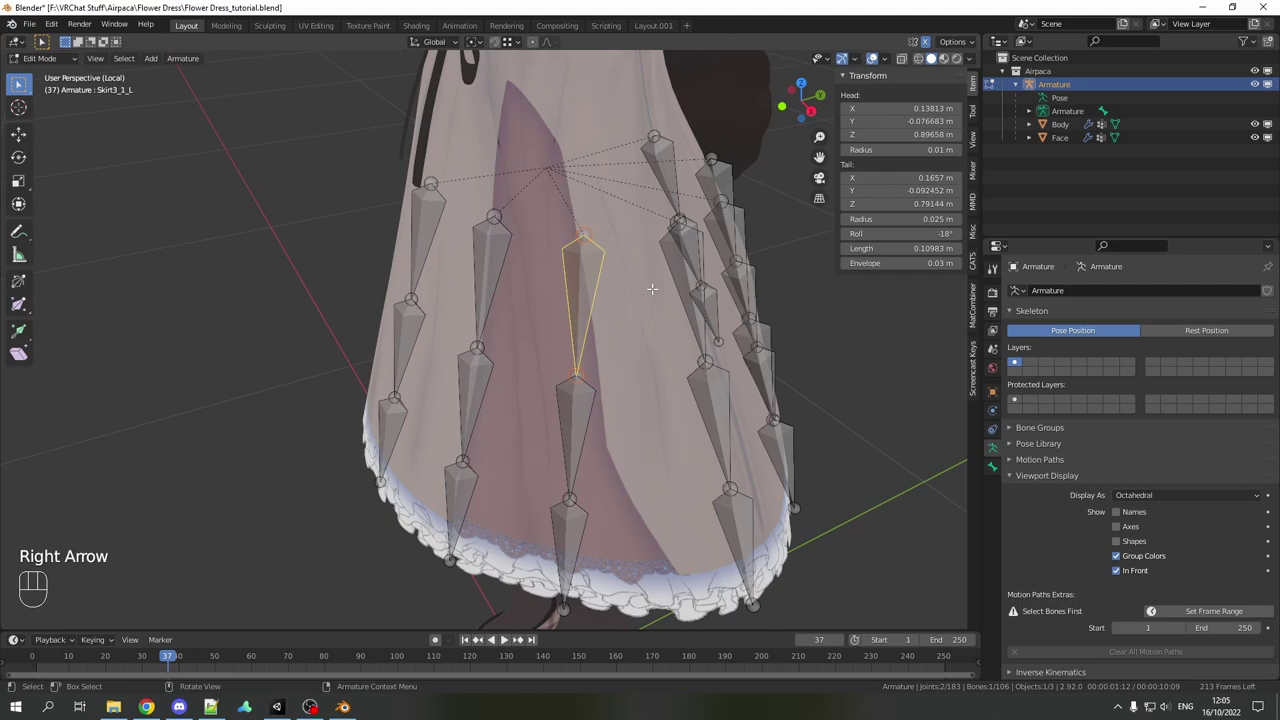
# Step: Name the remaining chains' bones in the same pattern, with Skirt7_1 at the top and Skirt7_3 at the bottom of the back chain
pyautogui.press('F2')
pyautogui.press('Left')
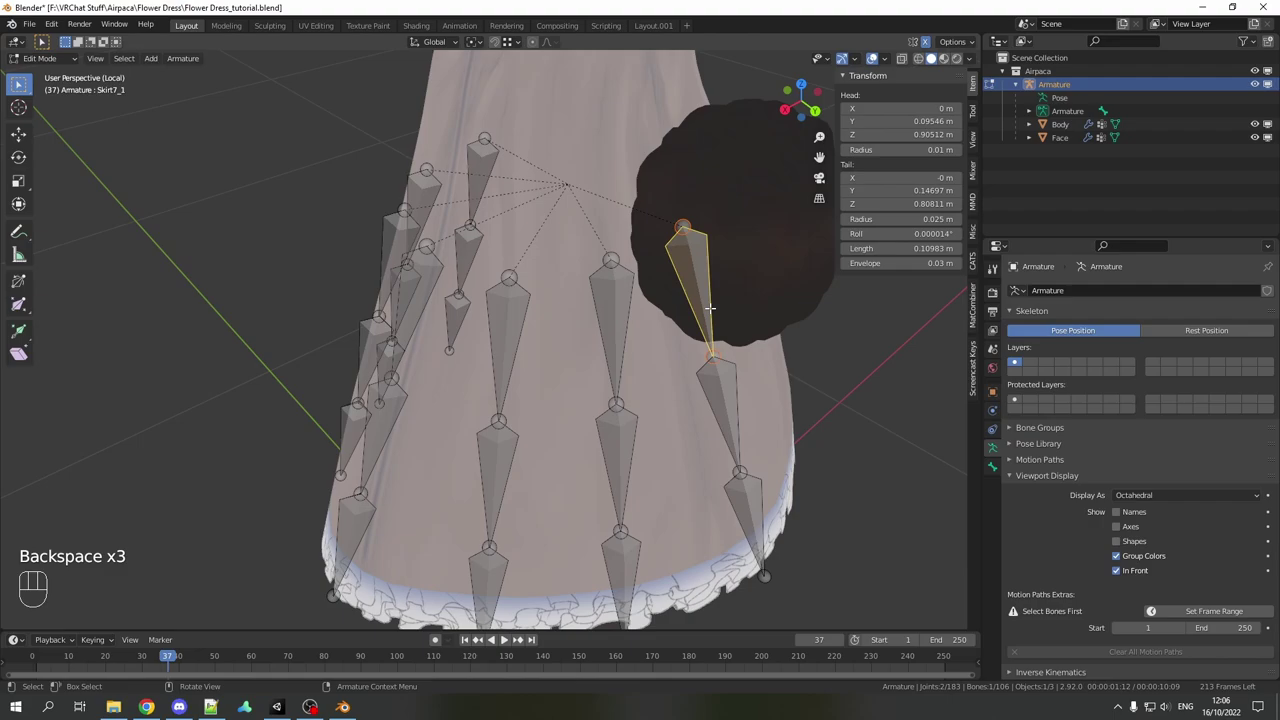
pyautogui.write('Skirt7_3')
pyautogui.press('Return')
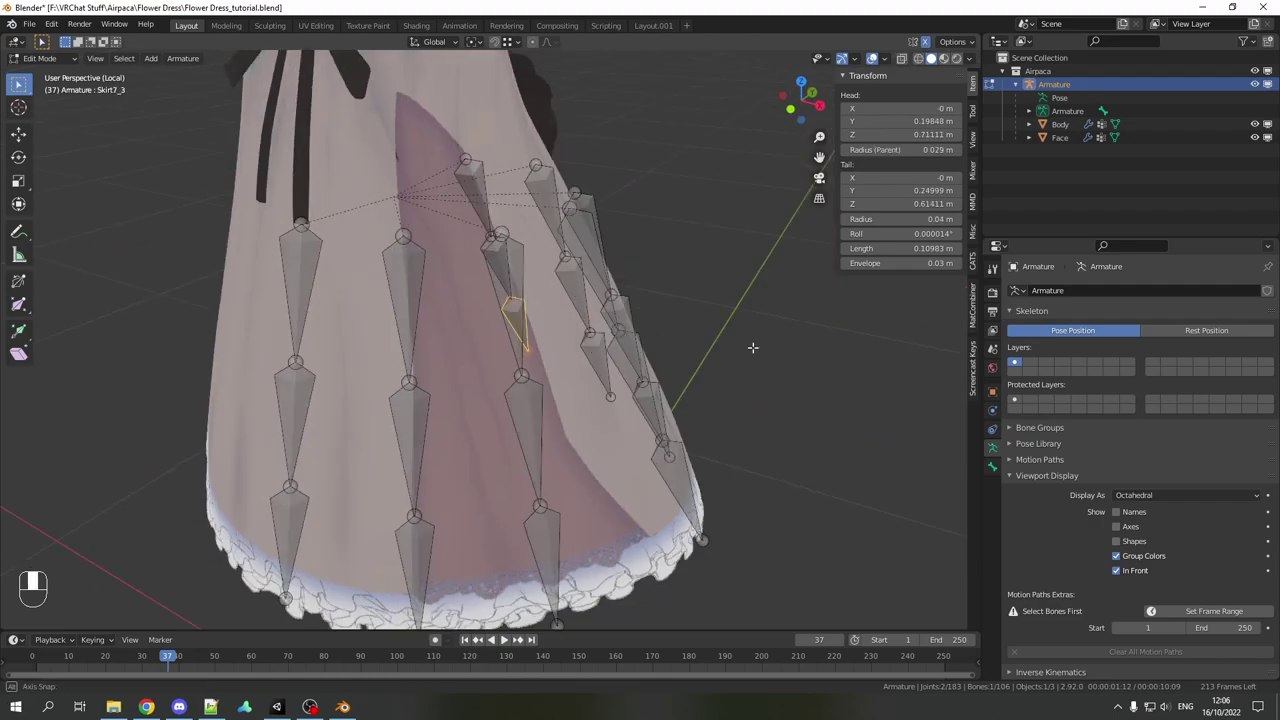
# Step: Select all visible skirt bones and symmetrize them onto the opposite side of the dress
pyautogui.moveTo(754, 349); pyautogui.dragTo(770, 346, button='middle')
pyautogui.click(325, 317)
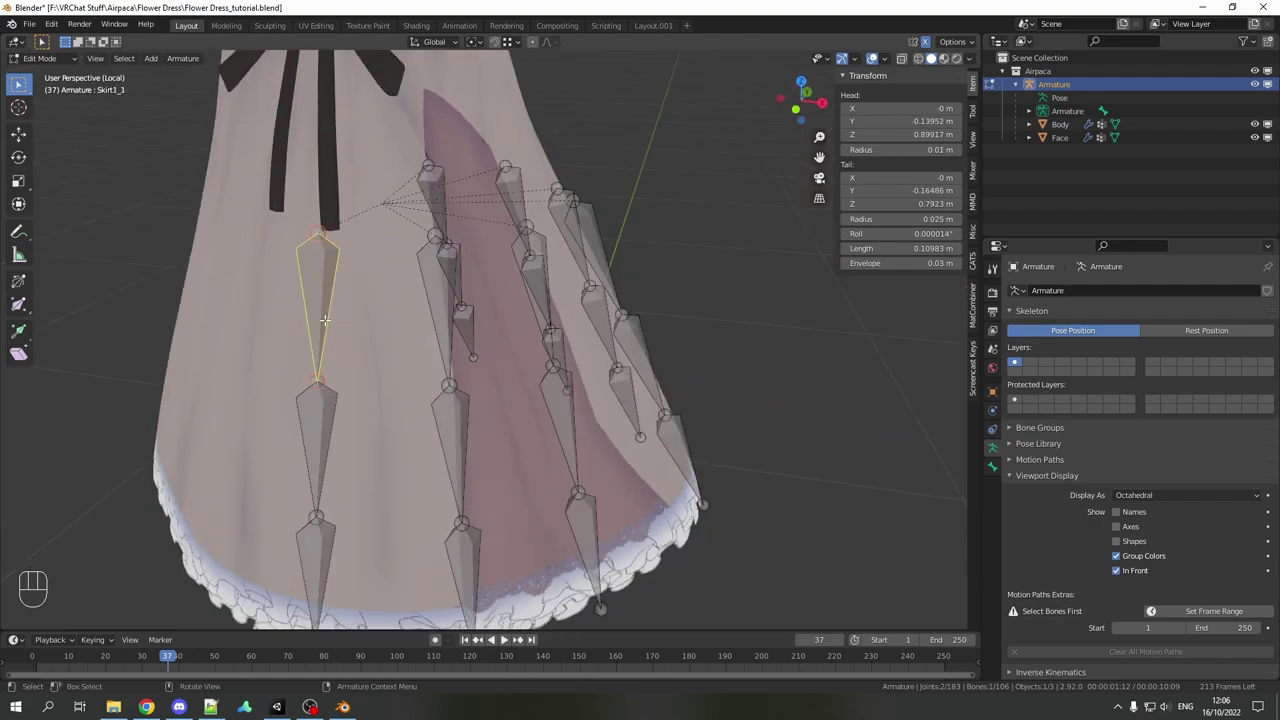
pyautogui.click(337, 405)
pyautogui.scroll(-3, 400, 380)
pyautogui.moveTo(462, 327); pyautogui.dragTo(514, 324, button='middle')
pyautogui.scroll(-5, 513, 324)
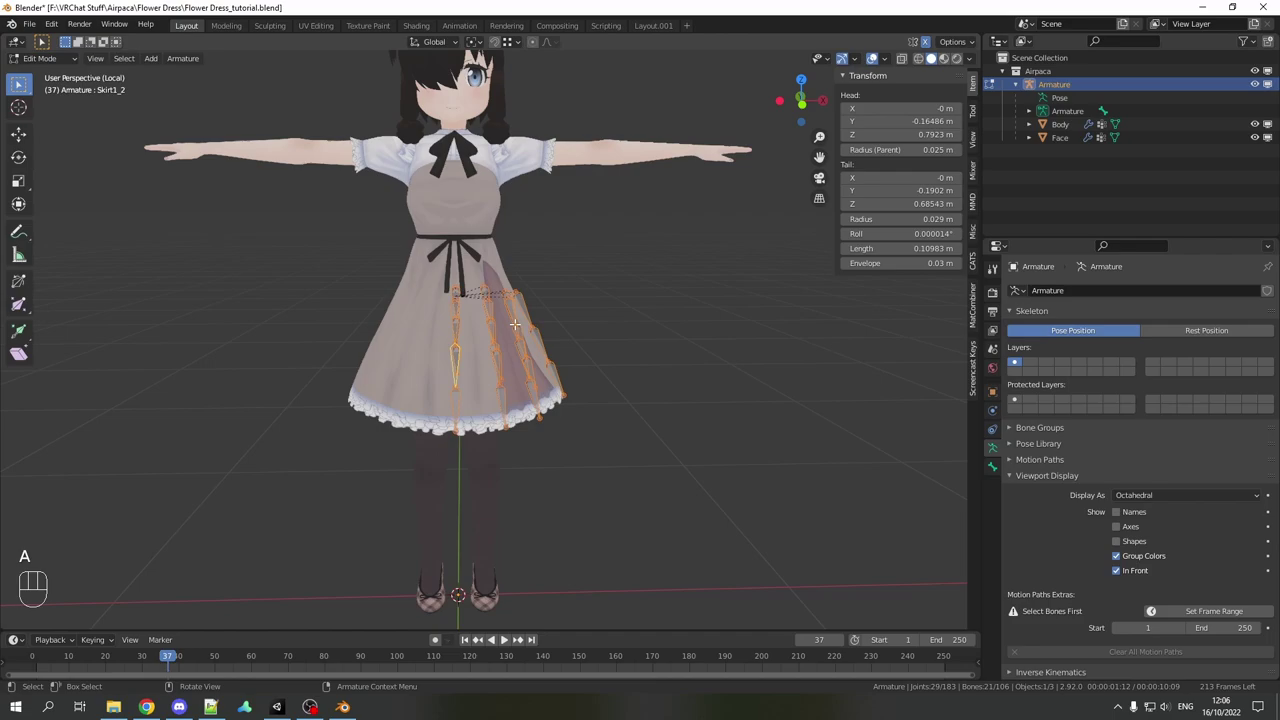
pyautogui.press('a')
pyautogui.press('KP_1')
pyautogui.scroll(5, 515, 324)
pyautogui.scroll(1, 515, 324)
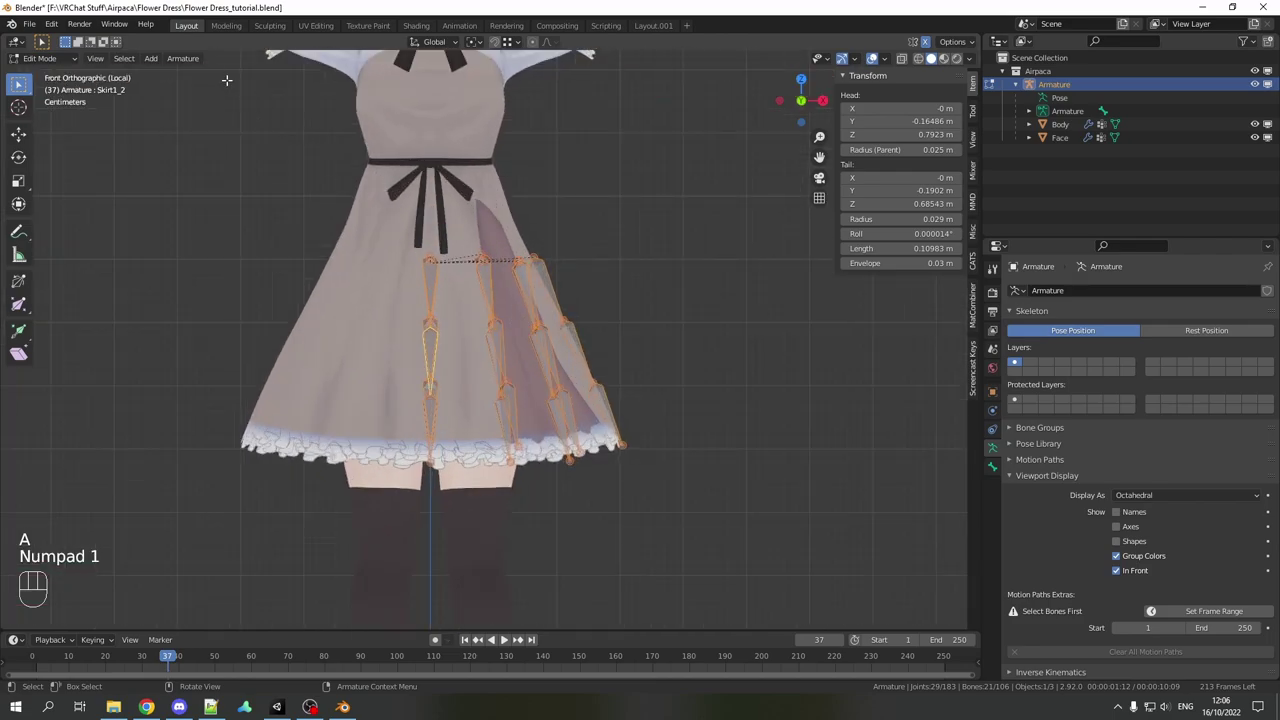
pyautogui.click(188, 62)
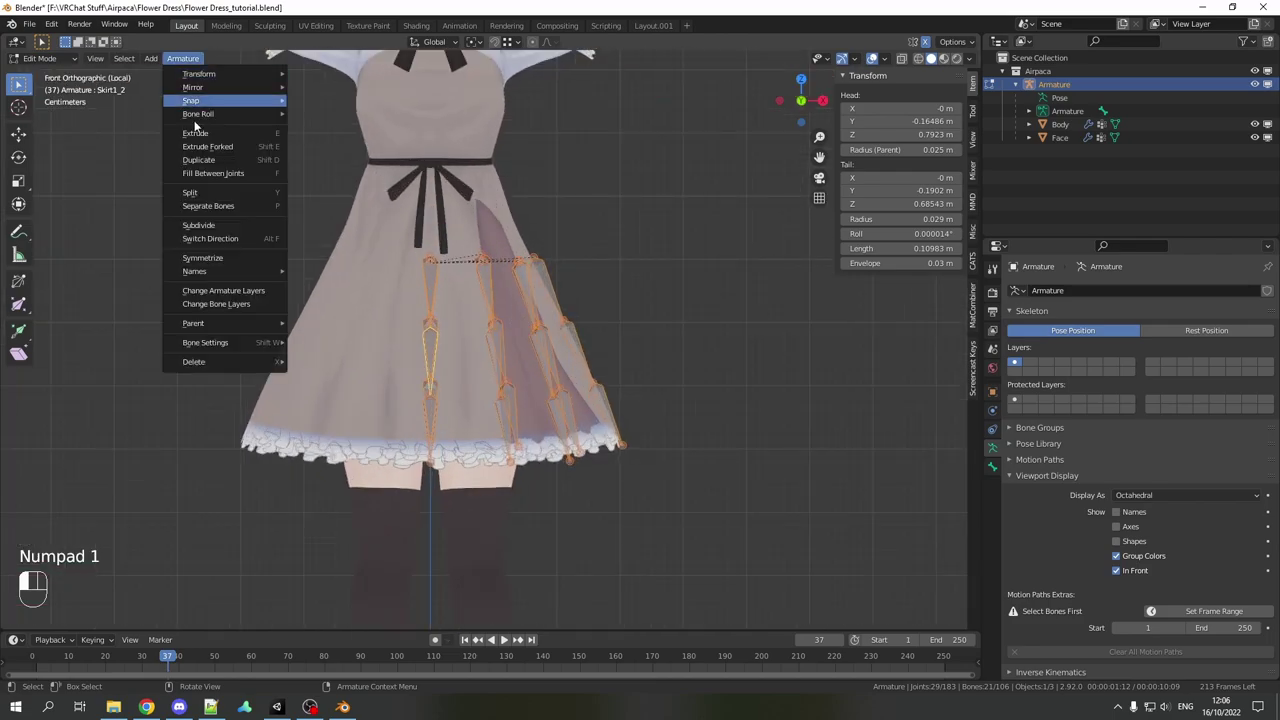
pyautogui.click(217, 258)
pyautogui.moveTo(563, 286); pyautogui.dragTo(507, 320, button='middle')
pyautogui.click(445, 315)
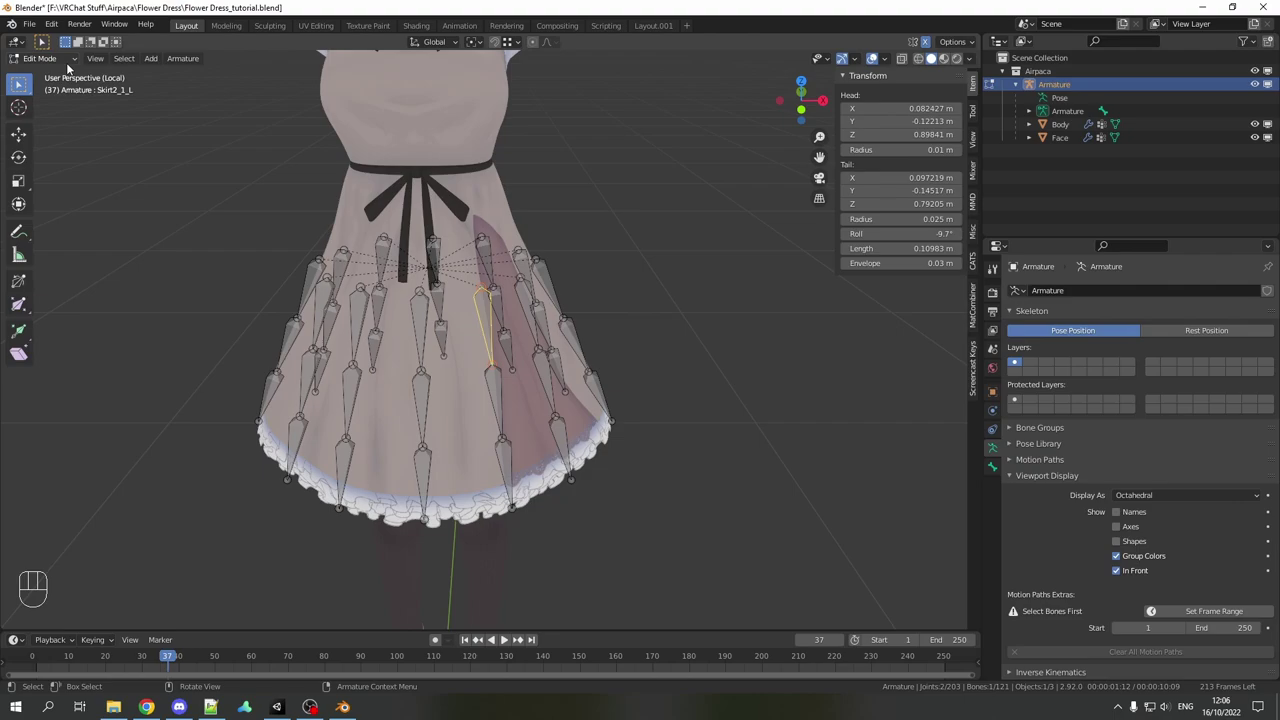
# Step: Leave armature editing, open the Body mesh in Edit Mode, and select the whole linked skirt delimited by seam
pyautogui.click(65, 62)
pyautogui.click(62, 77)
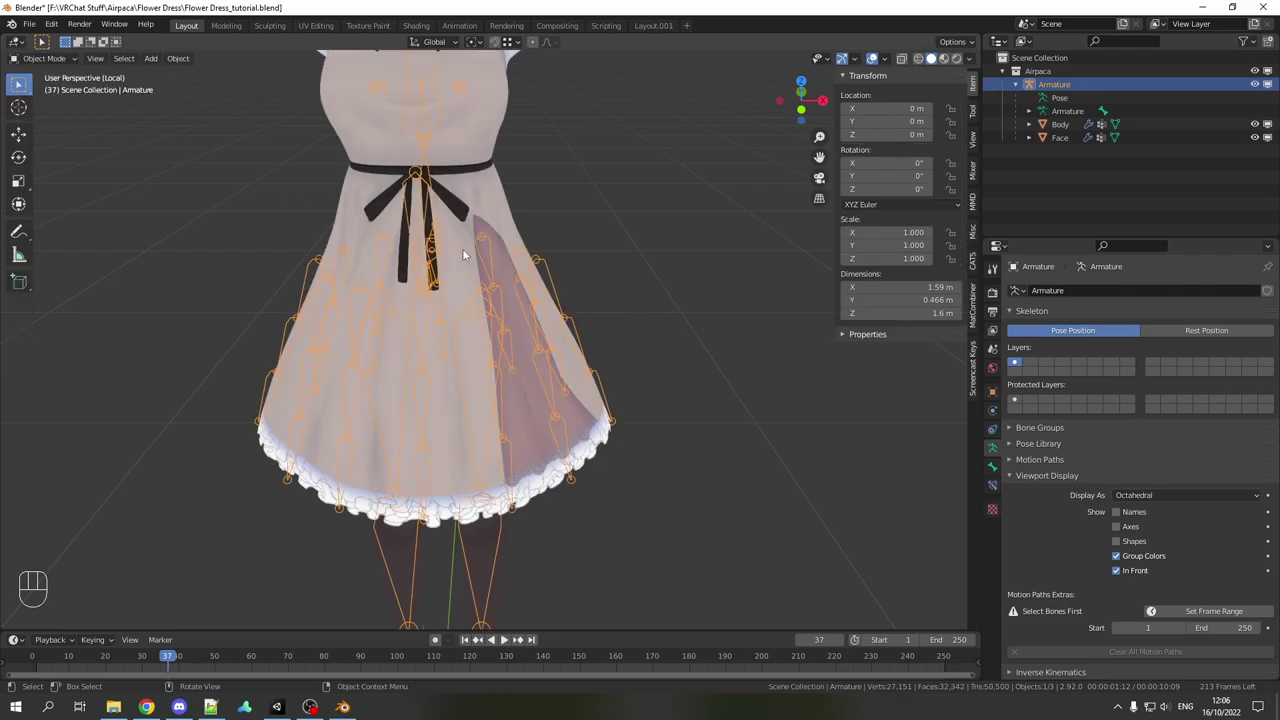
pyautogui.click(513, 222)
pyautogui.press('Tab')
pyautogui.hotkey('alt', 'a')
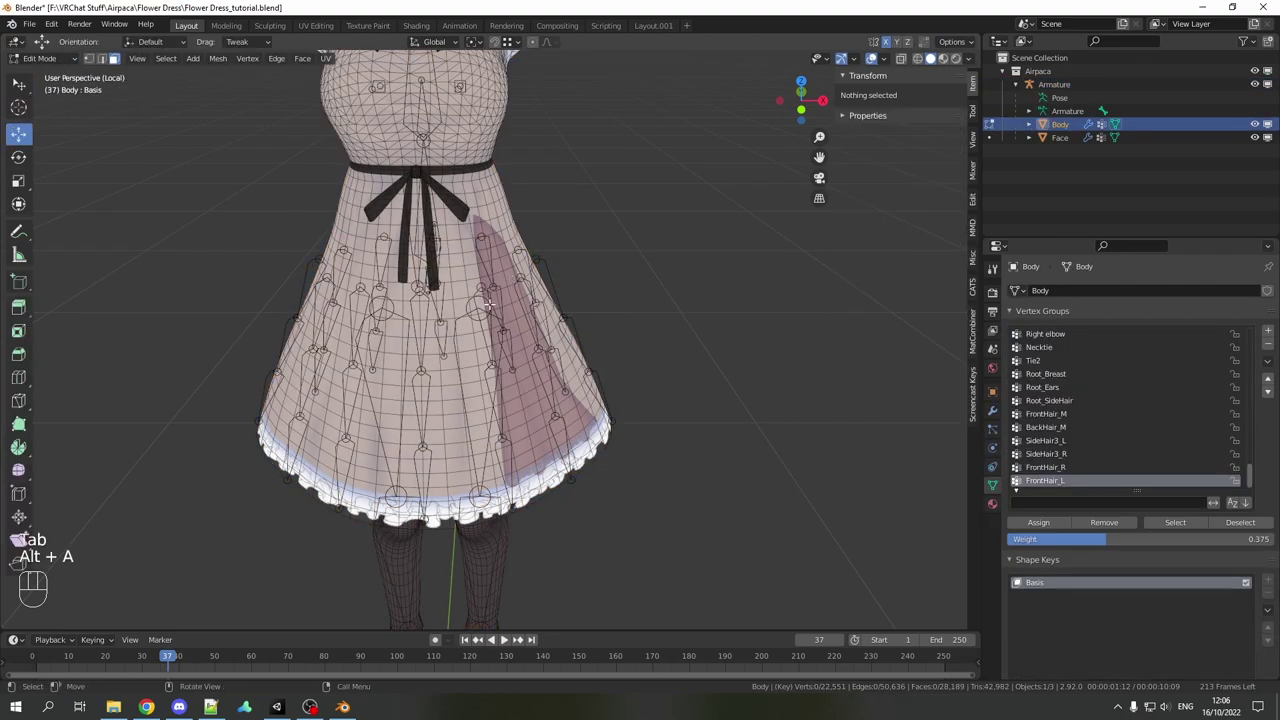
pyautogui.press('l')
pyautogui.moveTo(496, 307); pyautogui.dragTo(403, 287, button='middle')
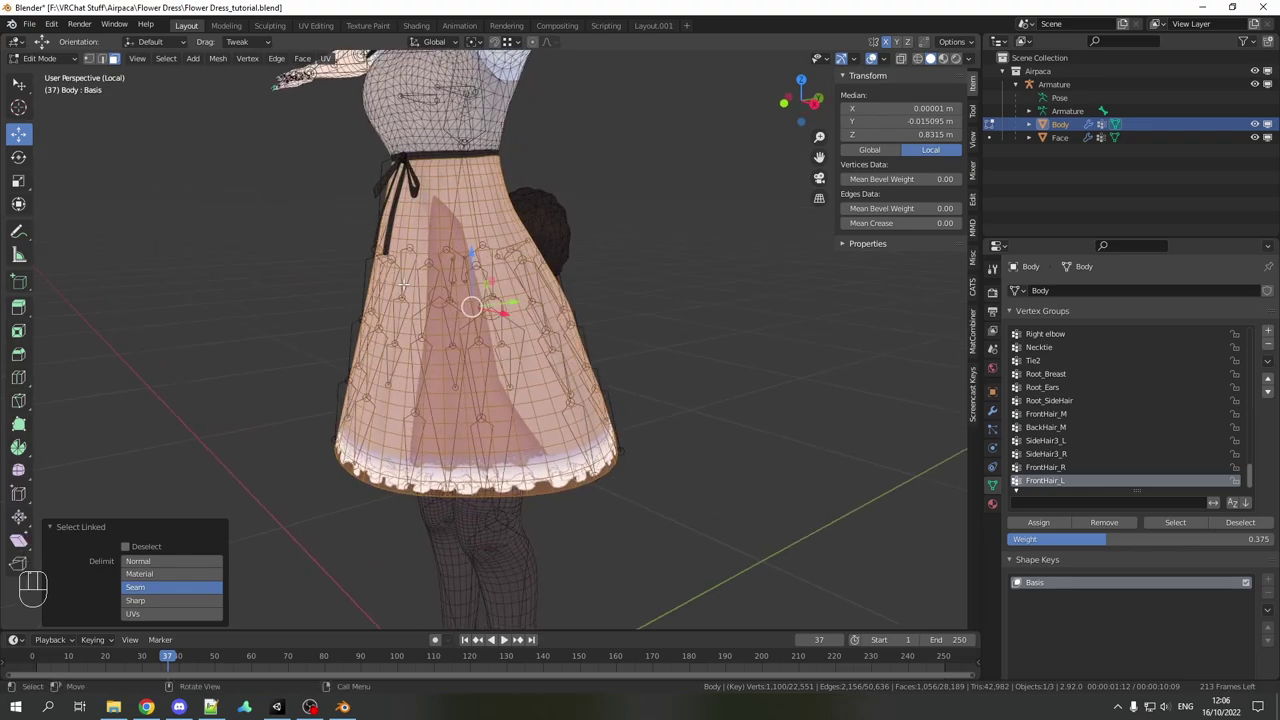
# Step: Separate the selected skirt faces from the Body mesh into their own object and return to Object Mode
pyautogui.press('p')
pyautogui.click(403, 285)
pyautogui.press('Tab')
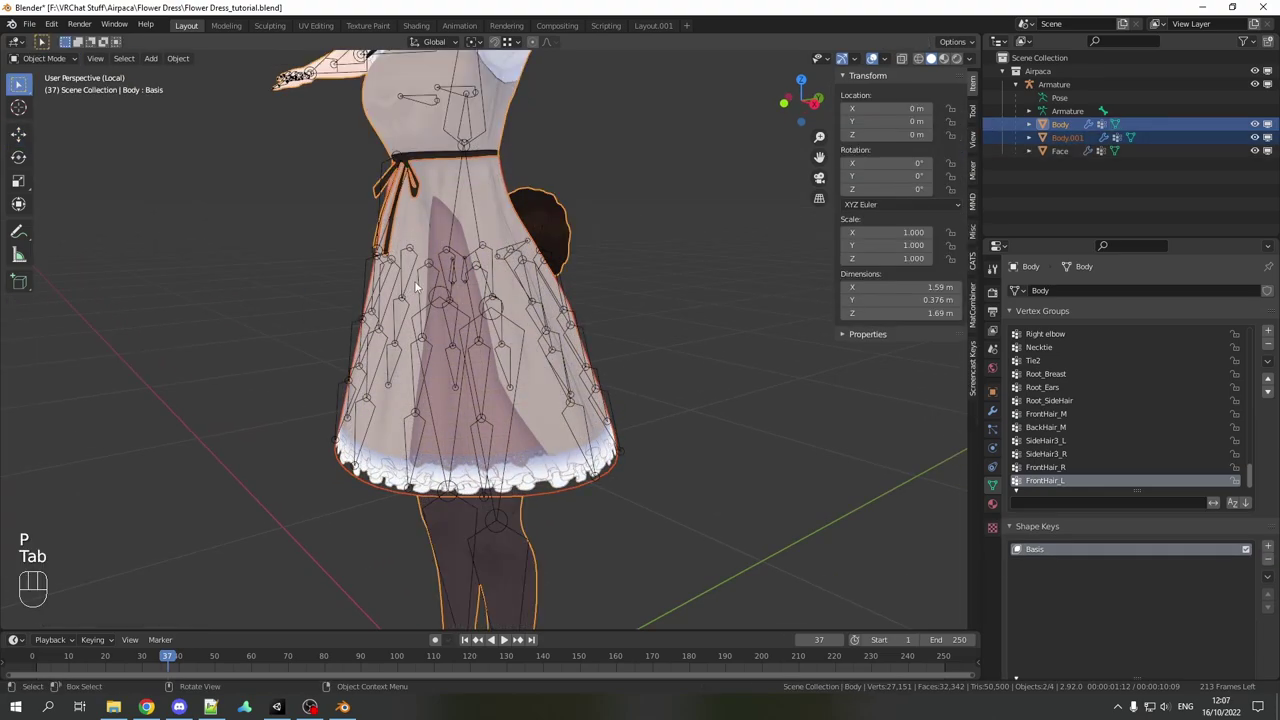
pyautogui.moveTo(450, 255); pyautogui.dragTo(552, 244, button='middle')
pyautogui.click(582, 243)
pyautogui.click(619, 234)
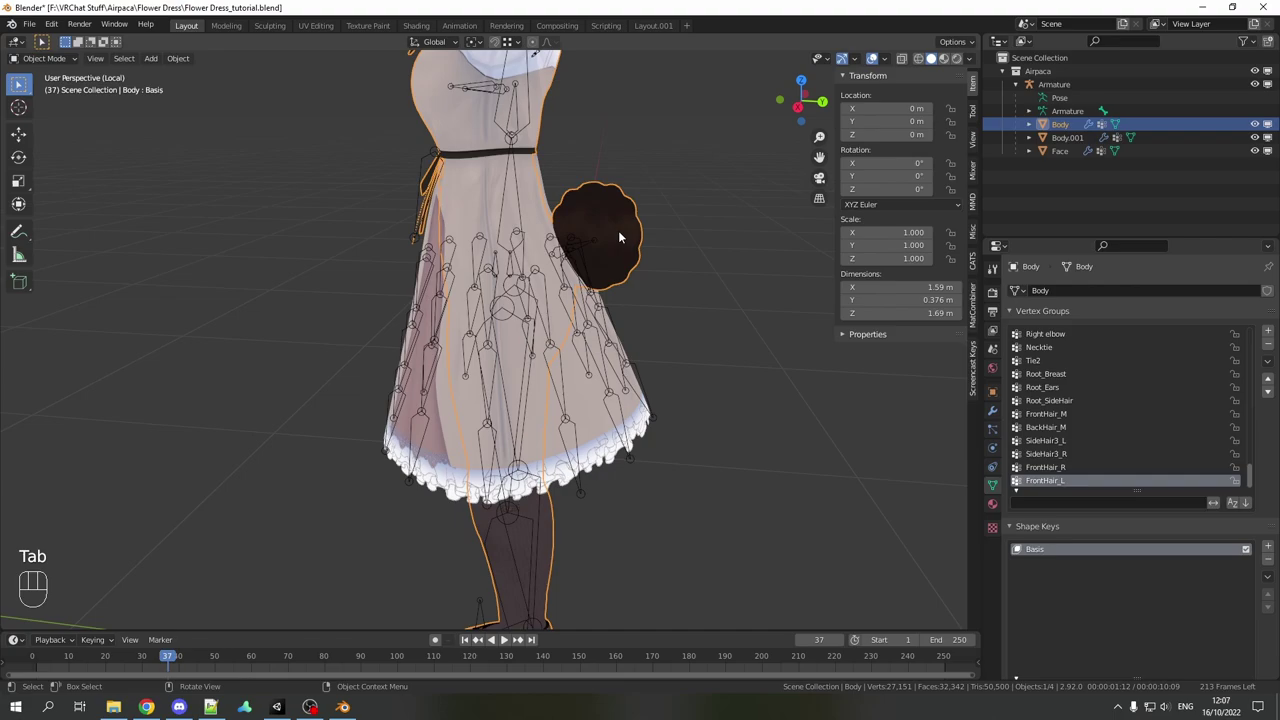
pyautogui.moveTo(597, 281)
pyautogui.mouseDown(button='middle')
pyautogui.moveTo(649, 274)
pyautogui.moveTo(620, 270)
pyautogui.mouseUp(button='middle')
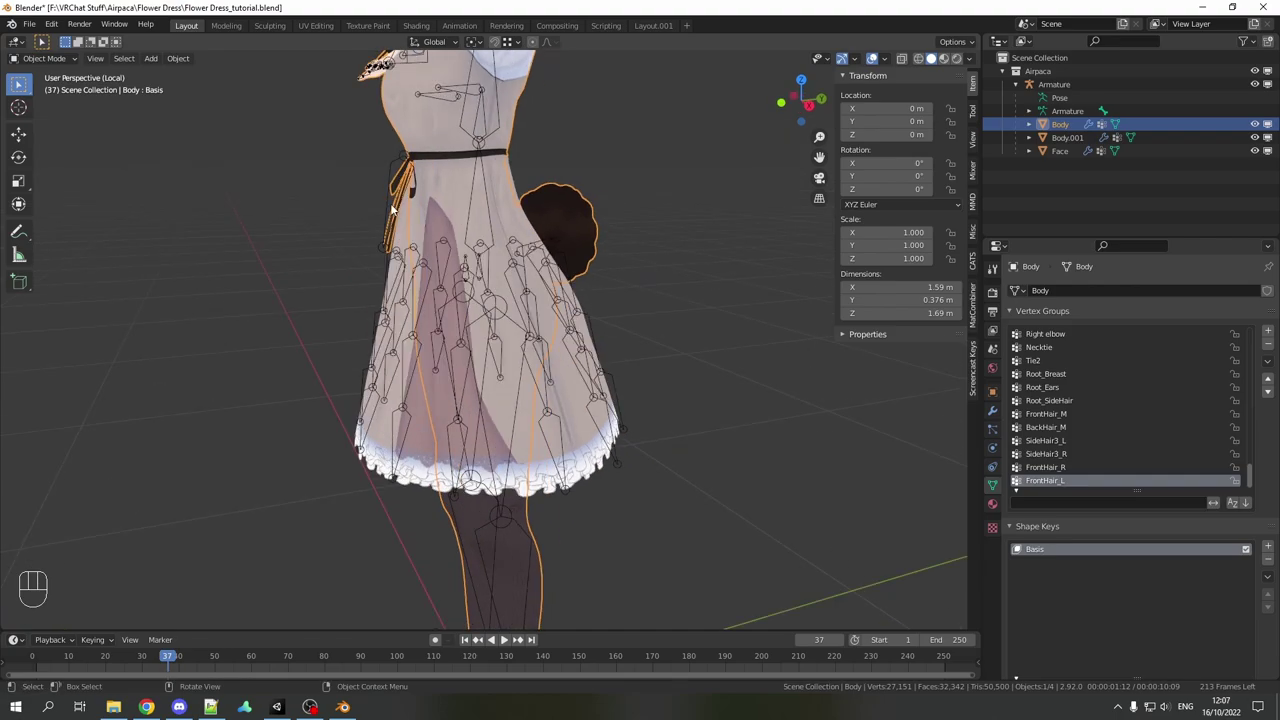
pyautogui.moveTo(406, 172); pyautogui.dragTo(530, 250, button='middle')
# Step: Select the separated skirt together with the armature and hide all other objects
pyautogui.click(449, 236)
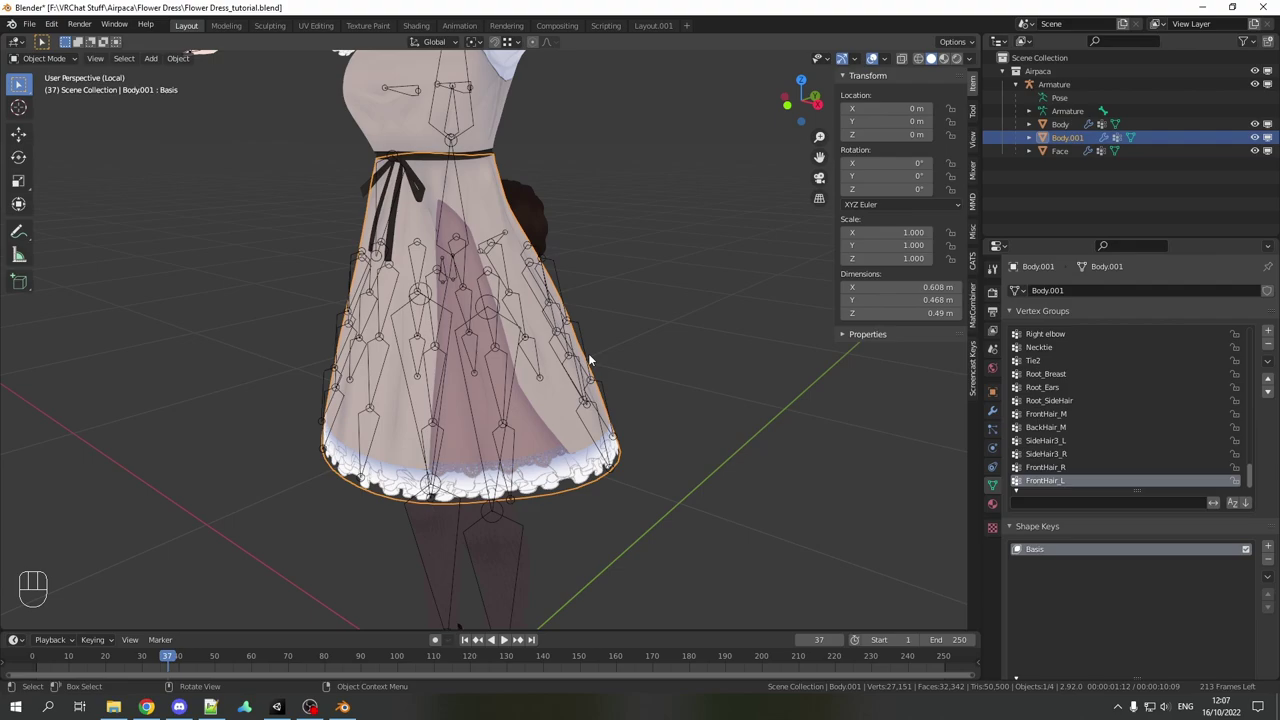
pyautogui.keyDown('shift'); pyautogui.click(496, 308); pyautogui.keyUp('shift')
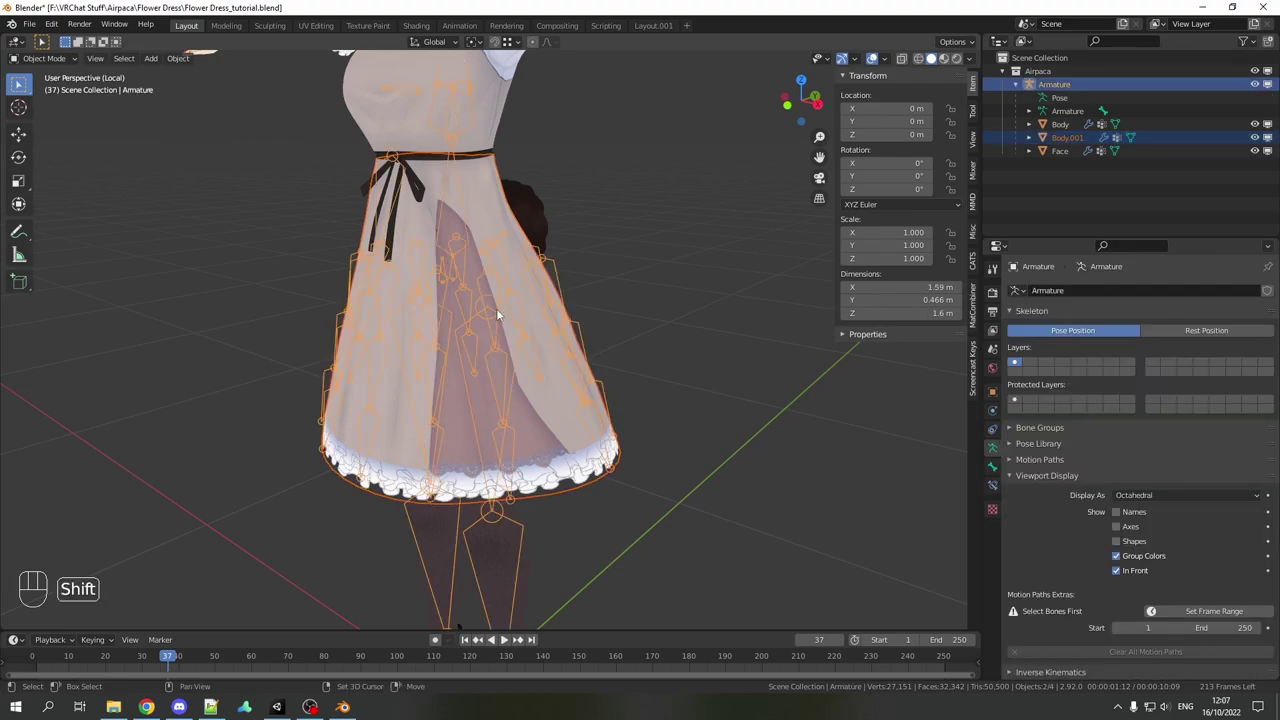
pyautogui.hotkey('shift', 'h')
pyautogui.click(483, 204)
pyautogui.moveTo(519, 205); pyautogui.dragTo(523, 253, button='middle')
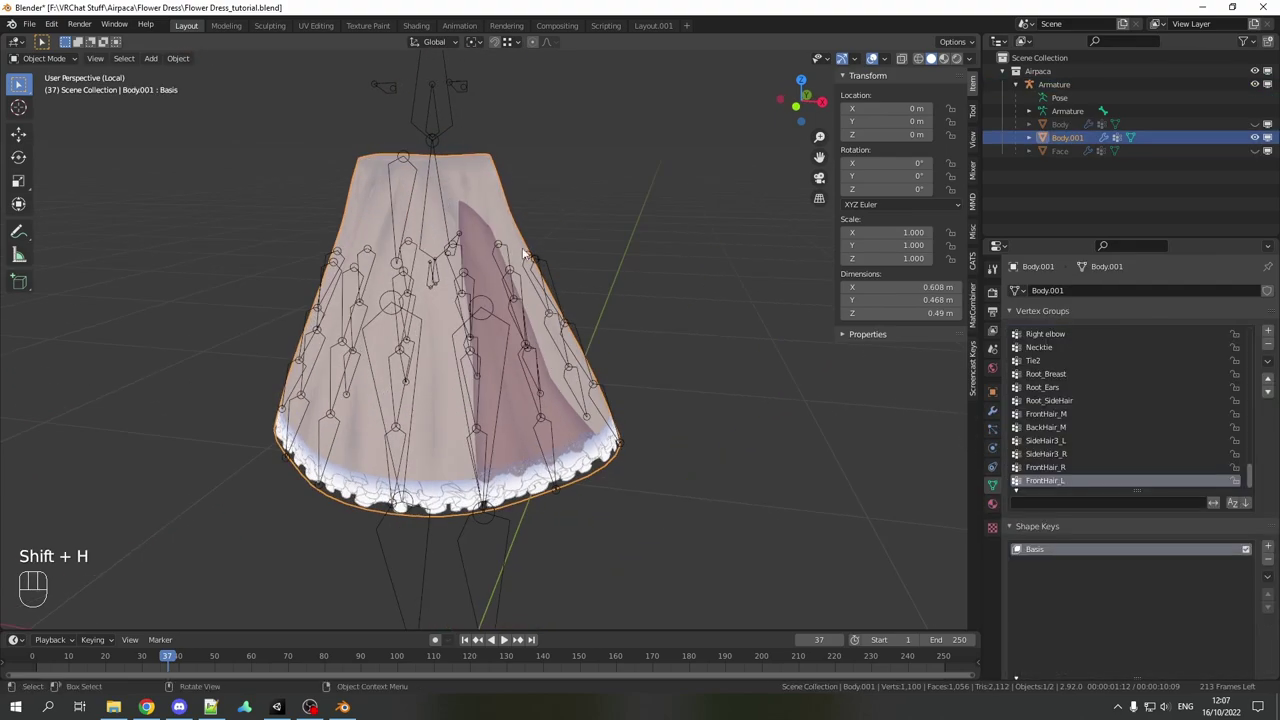
# Step: Put the armature in Pose Mode and hide the Spine bone and a large body bone inside the skirt
pyautogui.click(461, 278)
pyautogui.hotkey('ctrl', 'Tab')
pyautogui.moveTo(612, 242); pyautogui.dragTo(556, 244, button='middle')
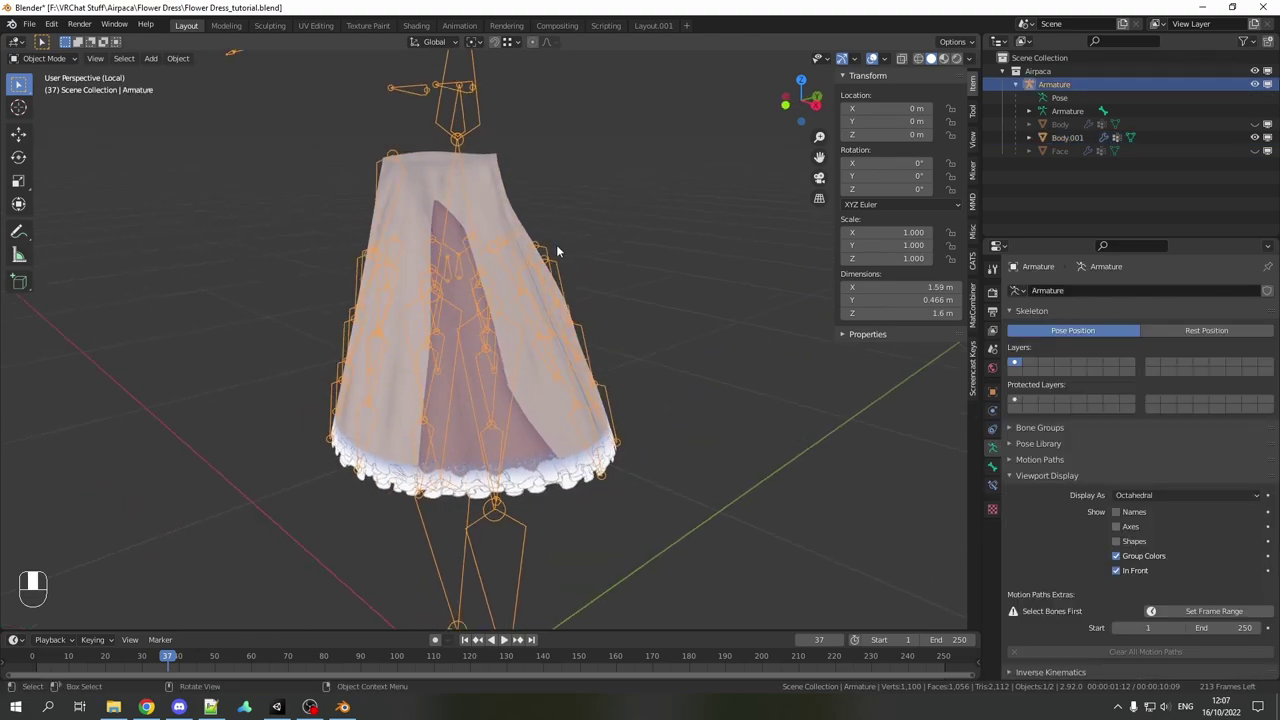
pyautogui.moveTo(466, 253); pyautogui.dragTo(492, 220, button='middle')
pyautogui.hotkey('alt', 'a')
pyautogui.keyDown('shift'); pyautogui.click(492, 220); pyautogui.keyUp('shift')
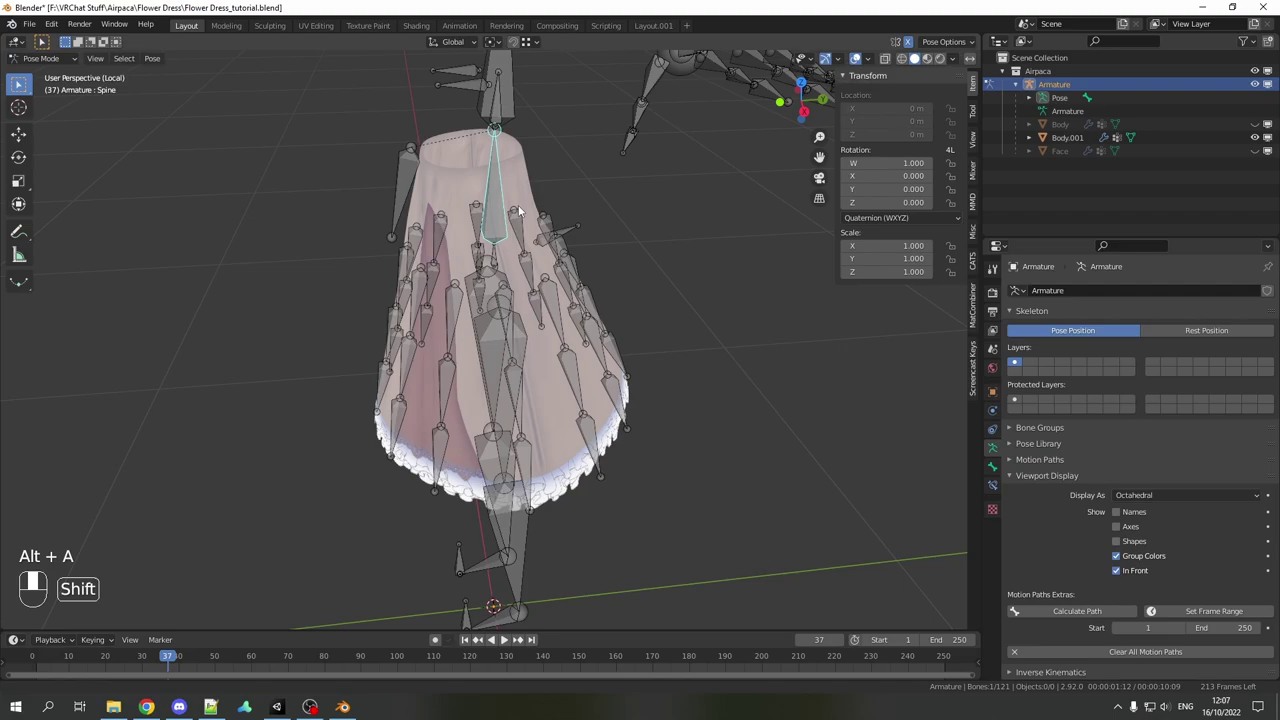
pyautogui.scroll(3, 492, 220)
pyautogui.press('h')
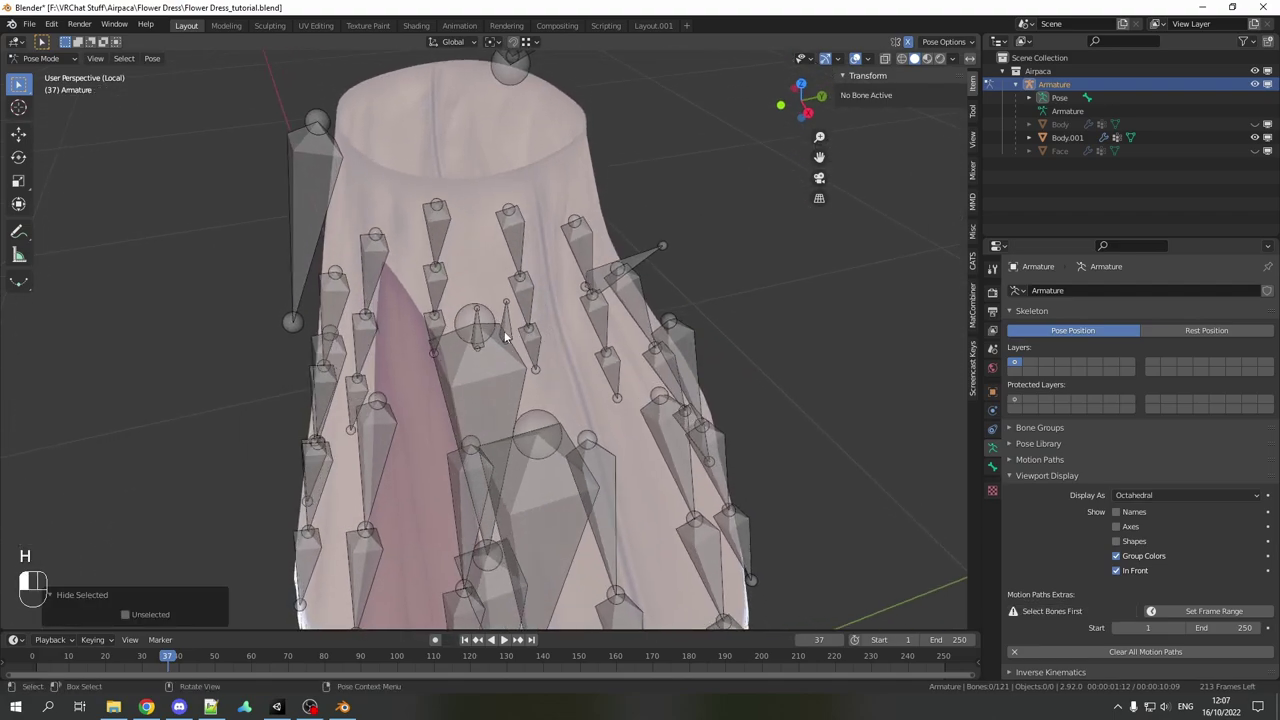
pyautogui.click(492, 391)
pyautogui.press('h')
# Step: Hide the upper and lower leg bones in and beneath the skirt
pyautogui.scroll(-3, 492, 391)
pyautogui.keyDown('shift'); pyautogui.moveTo(492, 391); pyautogui.dragTo(515, 122, button='middle'); pyautogui.keyUp('shift')
pyautogui.press('h')
pyautogui.click(525, 412)
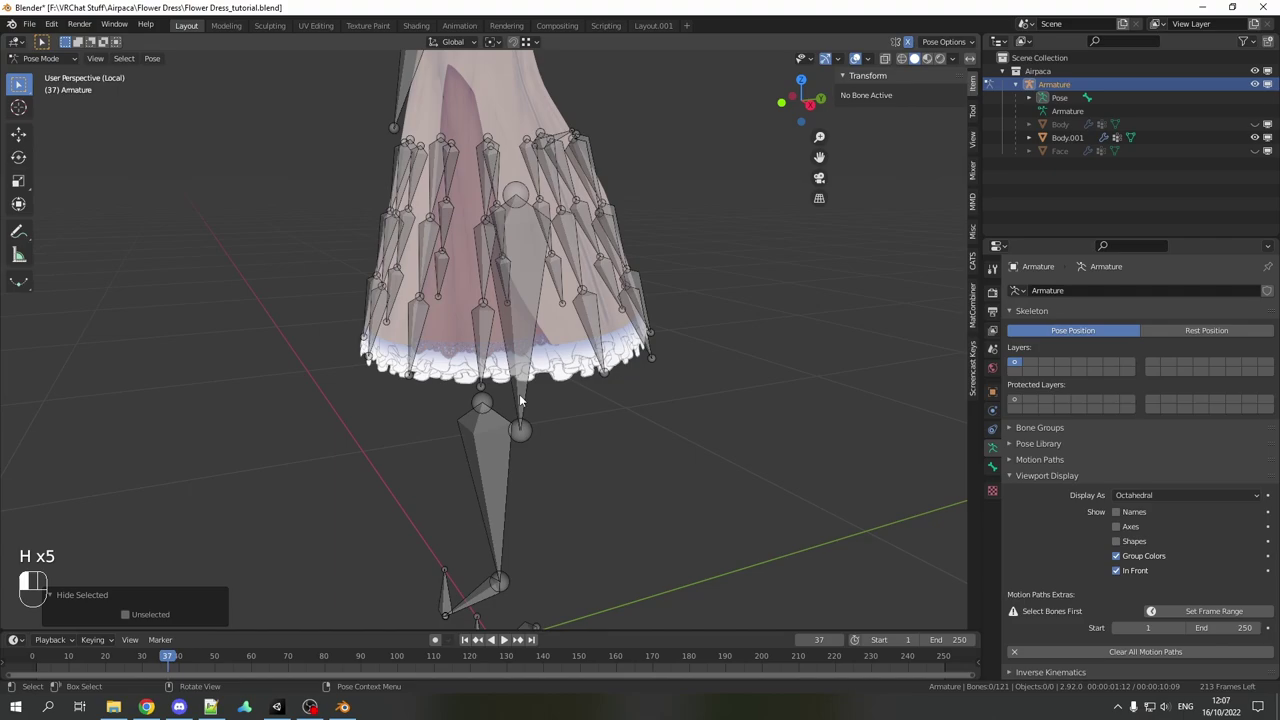
pyautogui.press('h')
pyautogui.click(491, 446)
pyautogui.press('h')
pyautogui.moveTo(511, 432); pyautogui.dragTo(664, 346, button='middle')
pyautogui.scroll(-2, 533, 309)
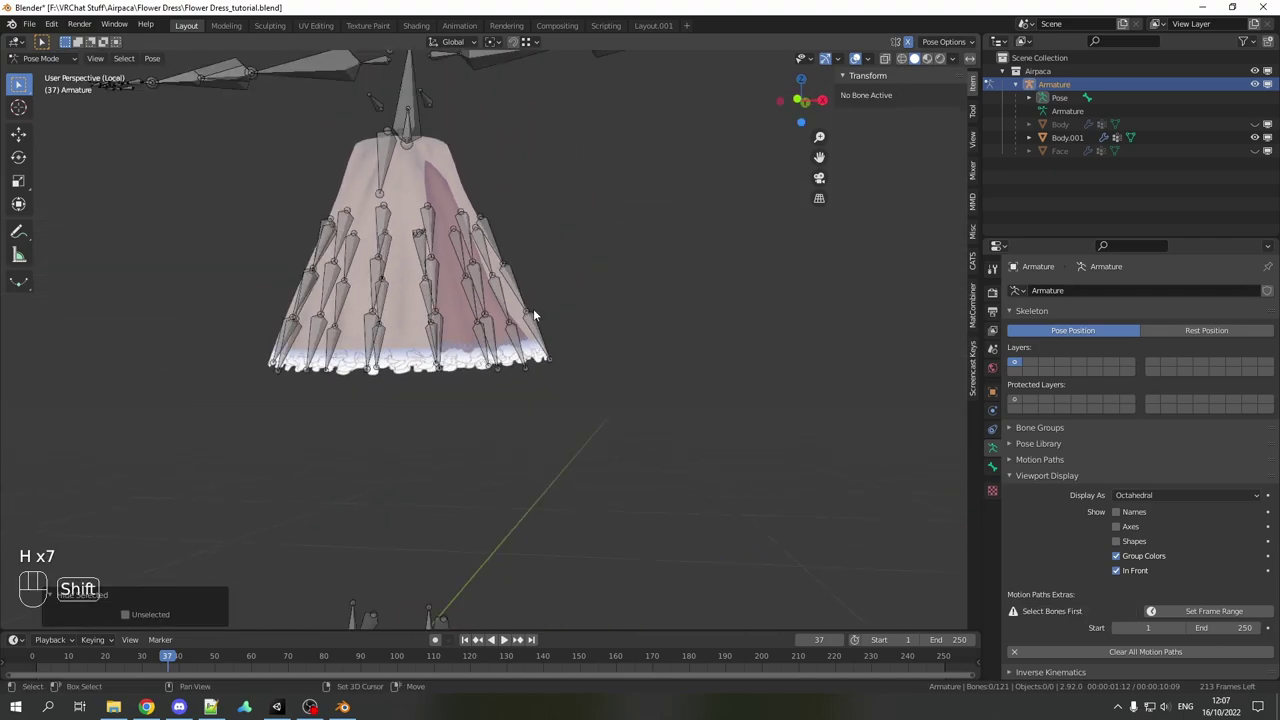
# Step: Hide the remaining large bone at the skirt's waist, plus every bone outside the skirt chains
pyautogui.keyDown('shift'); pyautogui.moveTo(533, 309); pyautogui.dragTo(564, 380, button='middle'); pyautogui.keyUp('shift')
pyautogui.moveTo(564, 380); pyautogui.dragTo(616, 407, button='middle')
pyautogui.click(446, 233)
pyautogui.press('h')
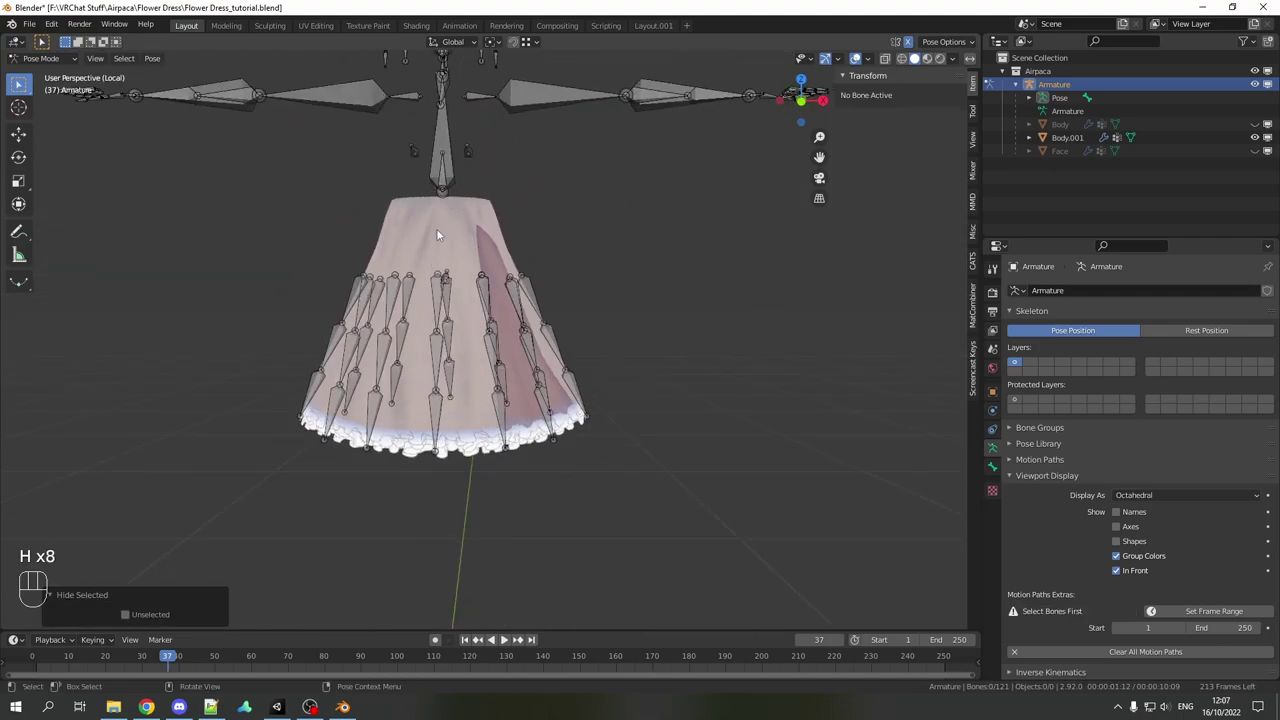
pyautogui.press('b')
pyautogui.moveTo(286, 247); pyautogui.dragTo(637, 511)
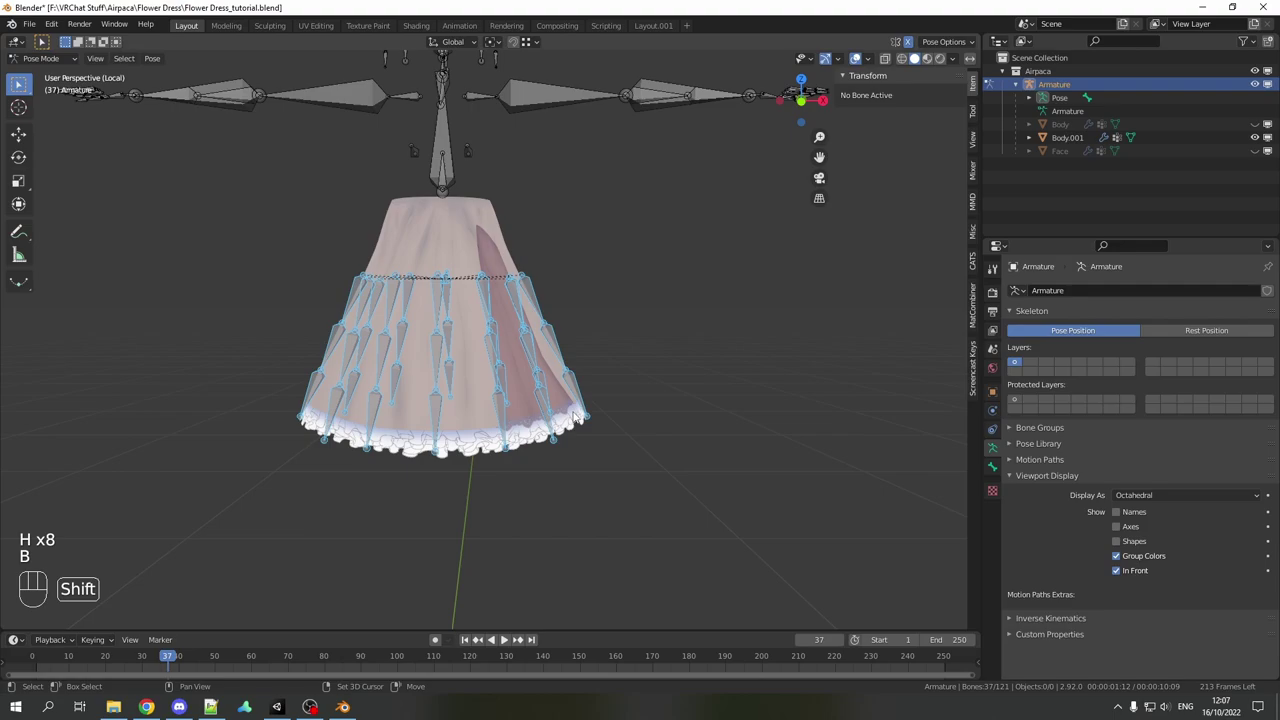
pyautogui.hotkey('shift', 'h')
pyautogui.moveTo(631, 359); pyautogui.dragTo(422, 288, button='middle')
# Step: Return the armature to Object Mode, add the skirt mesh to the selection and enter Weight Paint mode
pyautogui.click(56, 60)
pyautogui.click(47, 74)
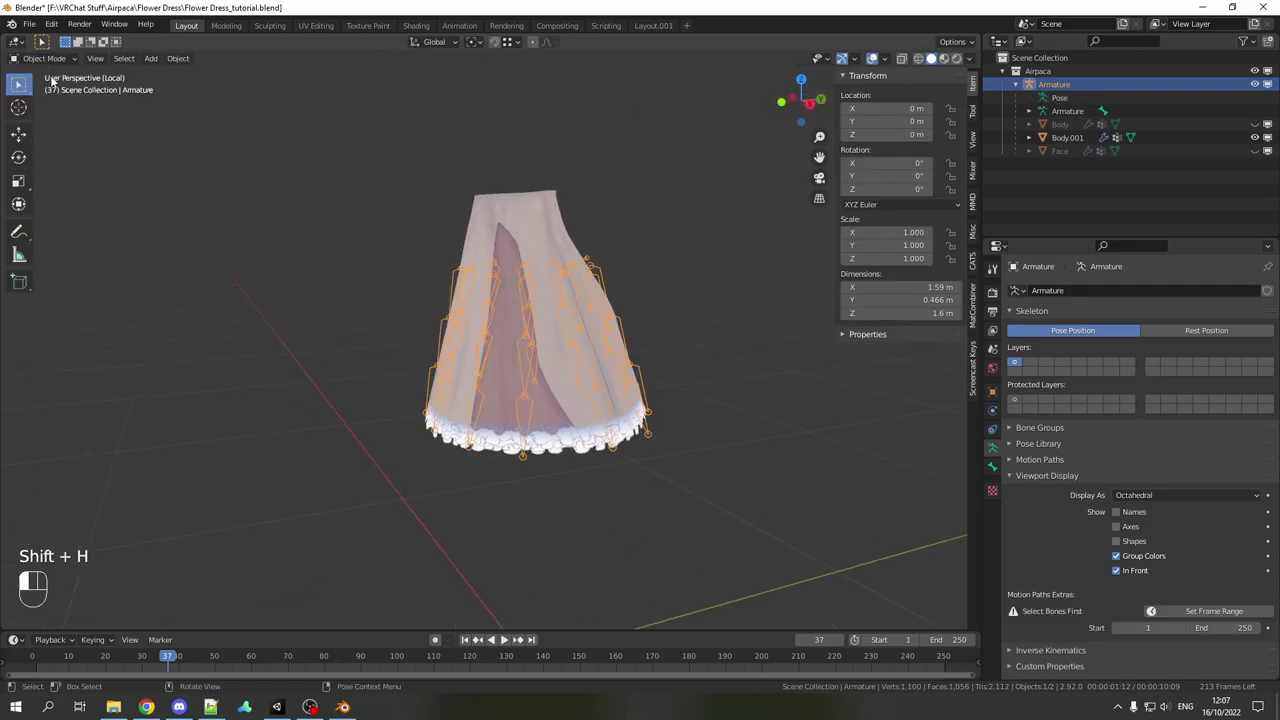
pyautogui.keyDown('shift'); pyautogui.click(518, 235); pyautogui.keyUp('shift')
pyautogui.hotkey('ctrl', 'Tab')
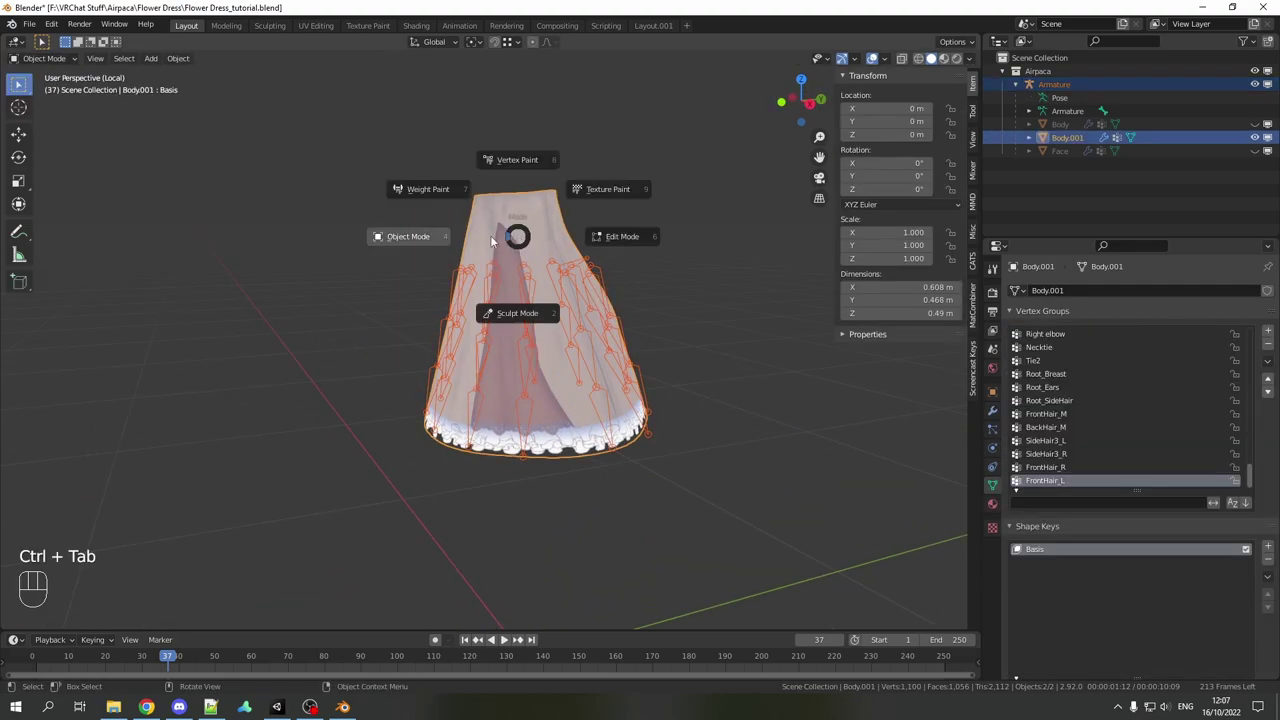
pyautogui.click(490, 232)
# Step: Select all visible skirt bones and assign the skirt mesh's weights from bone envelopes
pyautogui.moveTo(490, 232)
pyautogui.mouseDown(button='middle')
pyautogui.moveTo(594, 243)
pyautogui.moveTo(535, 258)
pyautogui.mouseUp(button='middle')
pyautogui.moveTo(535, 258)
pyautogui.keyDown('shift'); pyautogui.mouseDown(button='middle')
pyautogui.moveTo(491, 326)
pyautogui.moveTo(571, 292)
pyautogui.moveTo(649, 280)
pyautogui.moveTo(574, 274)
pyautogui.mouseUp(button='middle'); pyautogui.keyUp('shift')
pyautogui.scroll(3, 491, 326)
pyautogui.keyDown('ctrl'); pyautogui.click(490, 325); pyautogui.keyUp('ctrl')
pyautogui.press('h')
pyautogui.press('a')
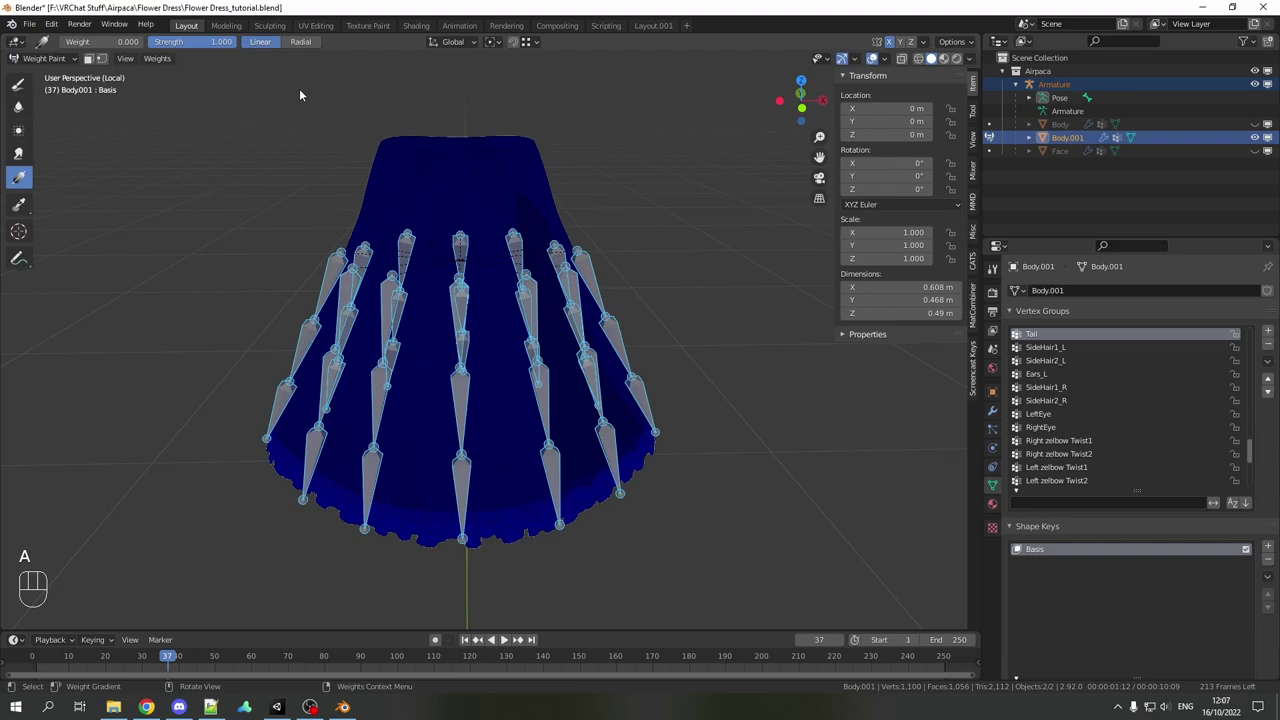
pyautogui.click(158, 59)
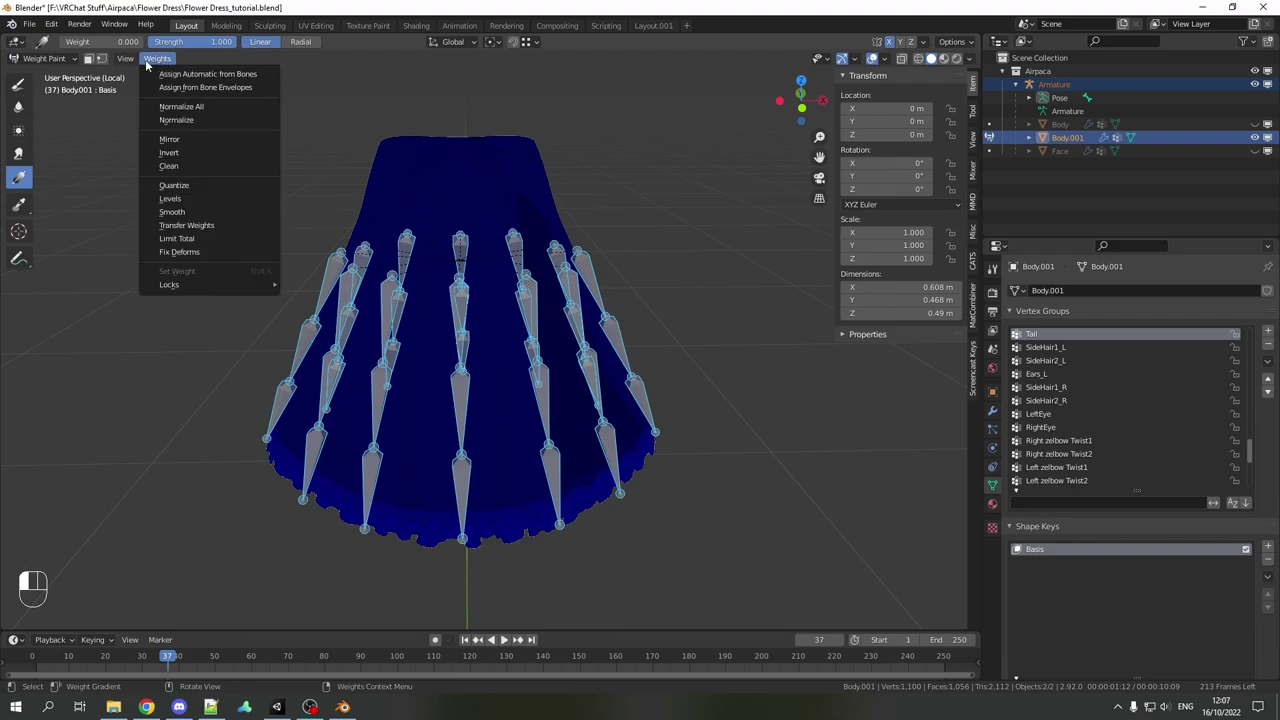
pyautogui.click(158, 62)
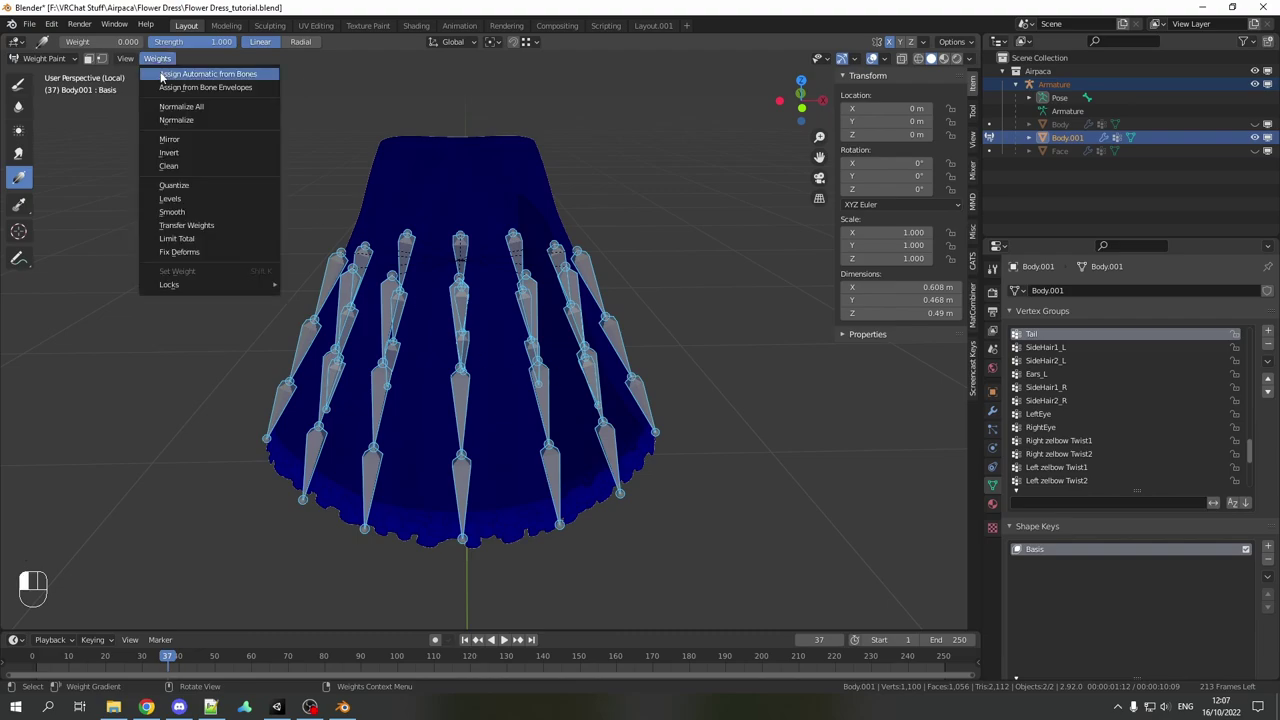
pyautogui.click(214, 87)
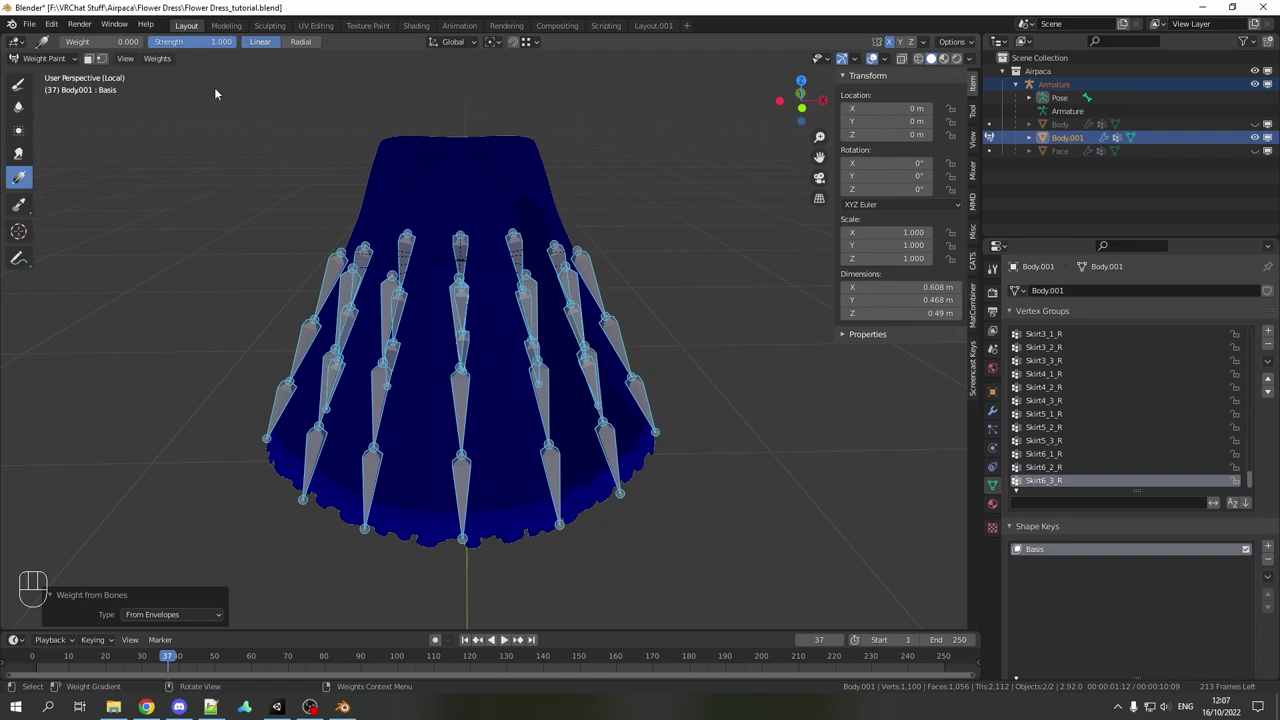
# Step: Examine the envelope weights of the front chain's bones Skirt1_1, Skirt1_2 and Skirt1_3, and test-rotate Skirt1_2
pyautogui.moveTo(419, 352); pyautogui.dragTo(389, 395, button='middle')
pyautogui.keyDown('ctrl'); pyautogui.click(450, 316); pyautogui.keyUp('ctrl')
pyautogui.moveTo(451, 318)
pyautogui.mouseDown(button='middle')
pyautogui.moveTo(474, 323)
pyautogui.moveTo(464, 330)
pyautogui.mouseUp(button='middle')
pyautogui.keyDown('ctrl'); pyautogui.click(443, 412); pyautogui.keyUp('ctrl')
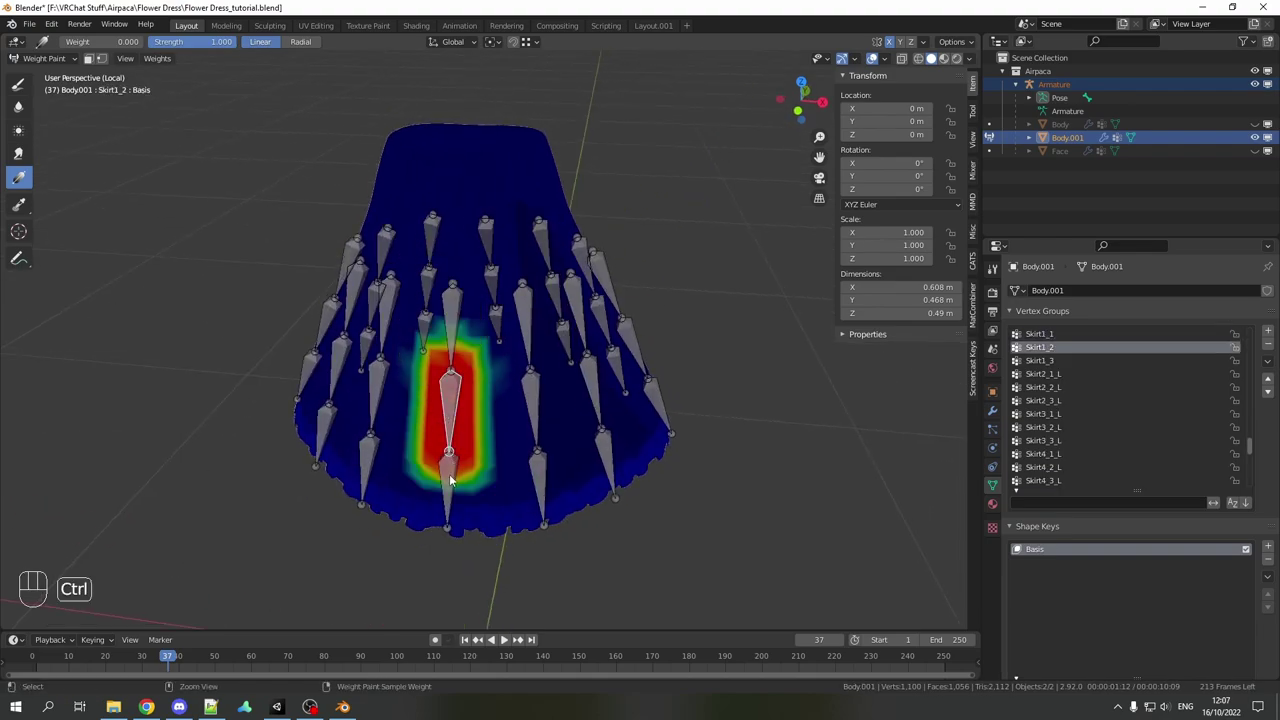
pyautogui.keyDown('ctrl'); pyautogui.click(449, 476); pyautogui.keyUp('ctrl')
pyautogui.moveTo(449, 476); pyautogui.dragTo(402, 436, button='middle')
pyautogui.moveTo(492, 362); pyautogui.dragTo(478, 425, button='middle')
pyautogui.keyDown('ctrl'); pyautogui.click(478, 425); pyautogui.keyUp('ctrl')
pyautogui.keyDown('ctrl'); pyautogui.click(472, 482); pyautogui.keyUp('ctrl')
pyautogui.moveTo(472, 482); pyautogui.dragTo(475, 392, button='middle')
pyautogui.keyDown('ctrl'); pyautogui.click(447, 480); pyautogui.keyUp('ctrl')
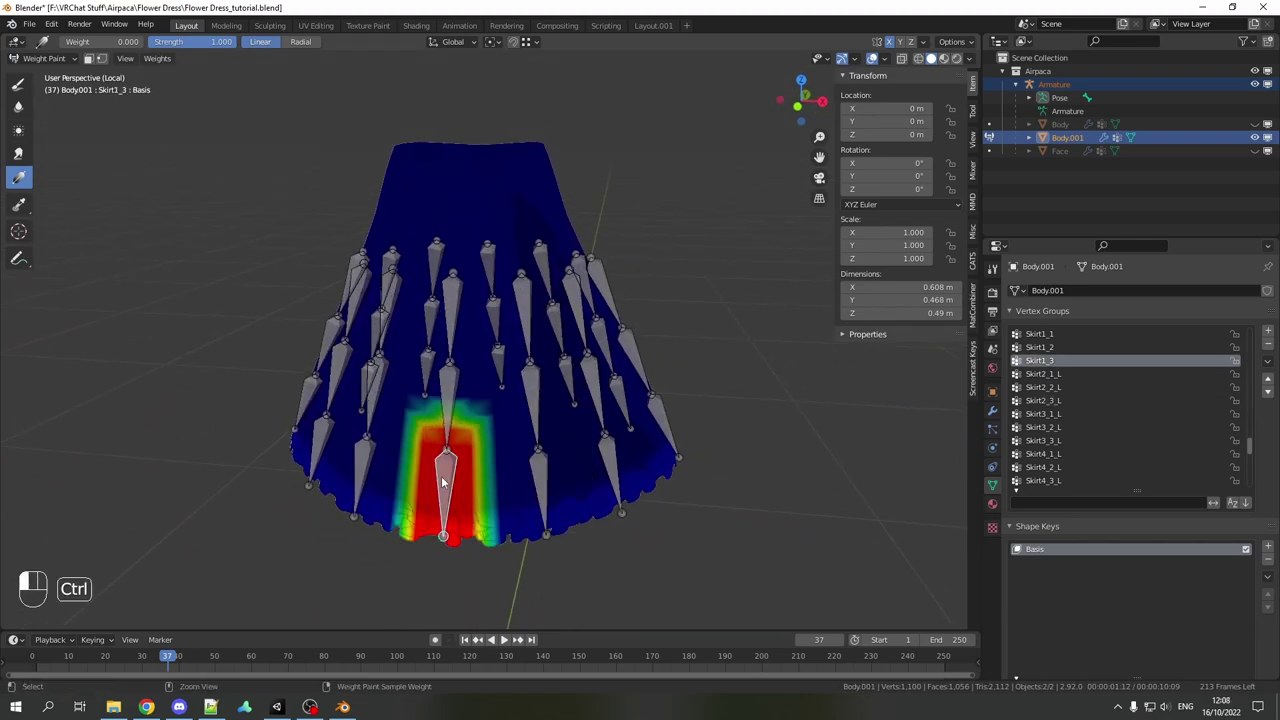
pyautogui.keyDown('ctrl'); pyautogui.click(458, 410); pyautogui.keyUp('ctrl')
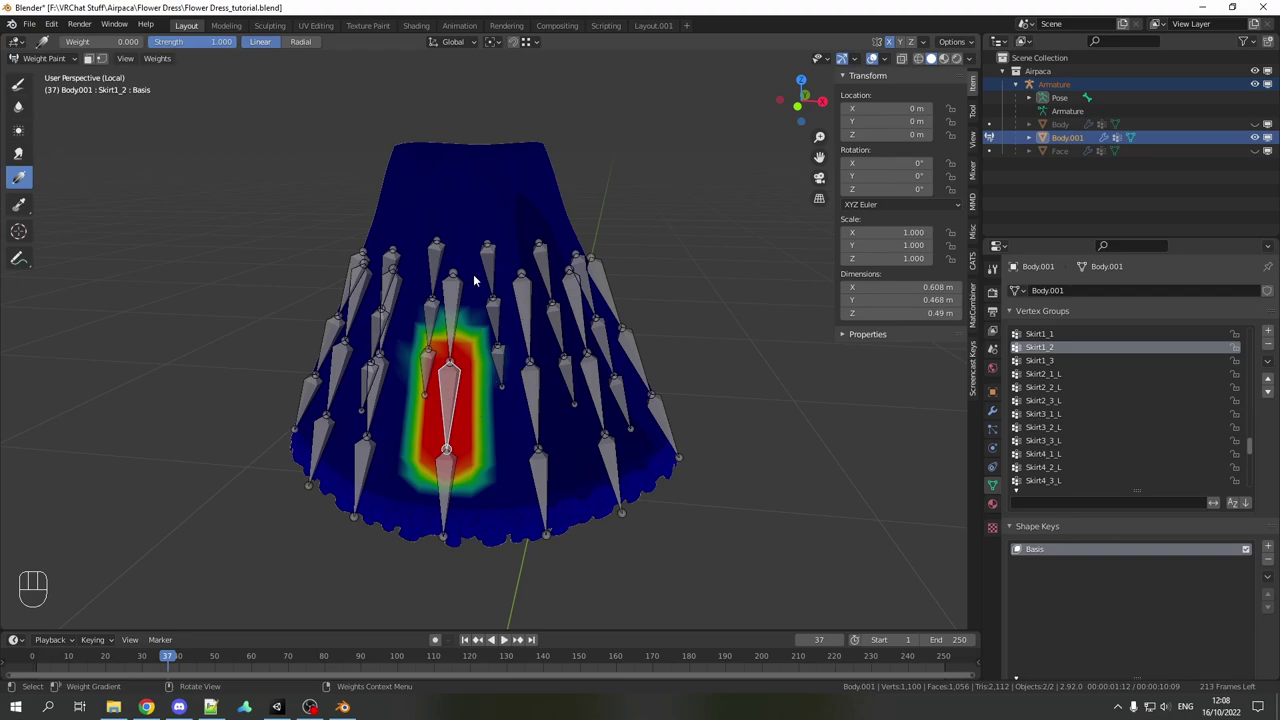
pyautogui.press('r')
pyautogui.press('Escape')
# Step: Select all skirt bones and smooth their vertex weights with the subset Selected Pose Bones
pyautogui.press('a')
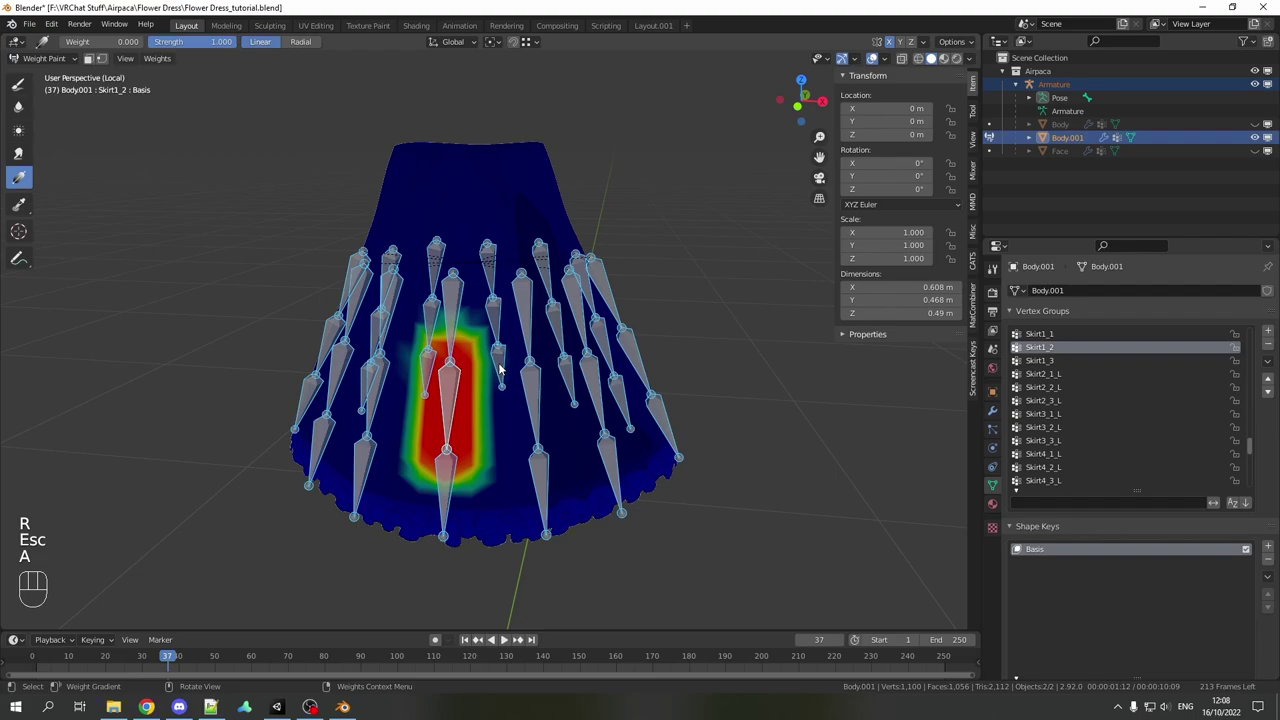
pyautogui.click(157, 59)
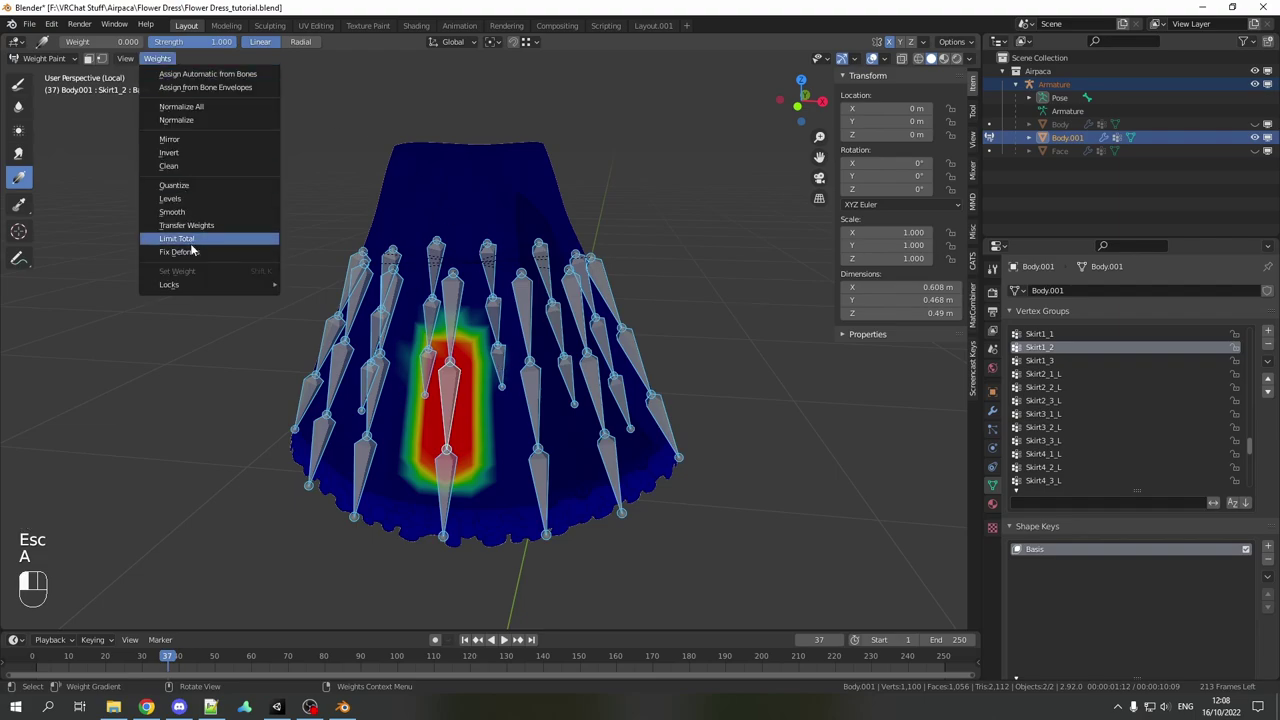
pyautogui.click(184, 217)
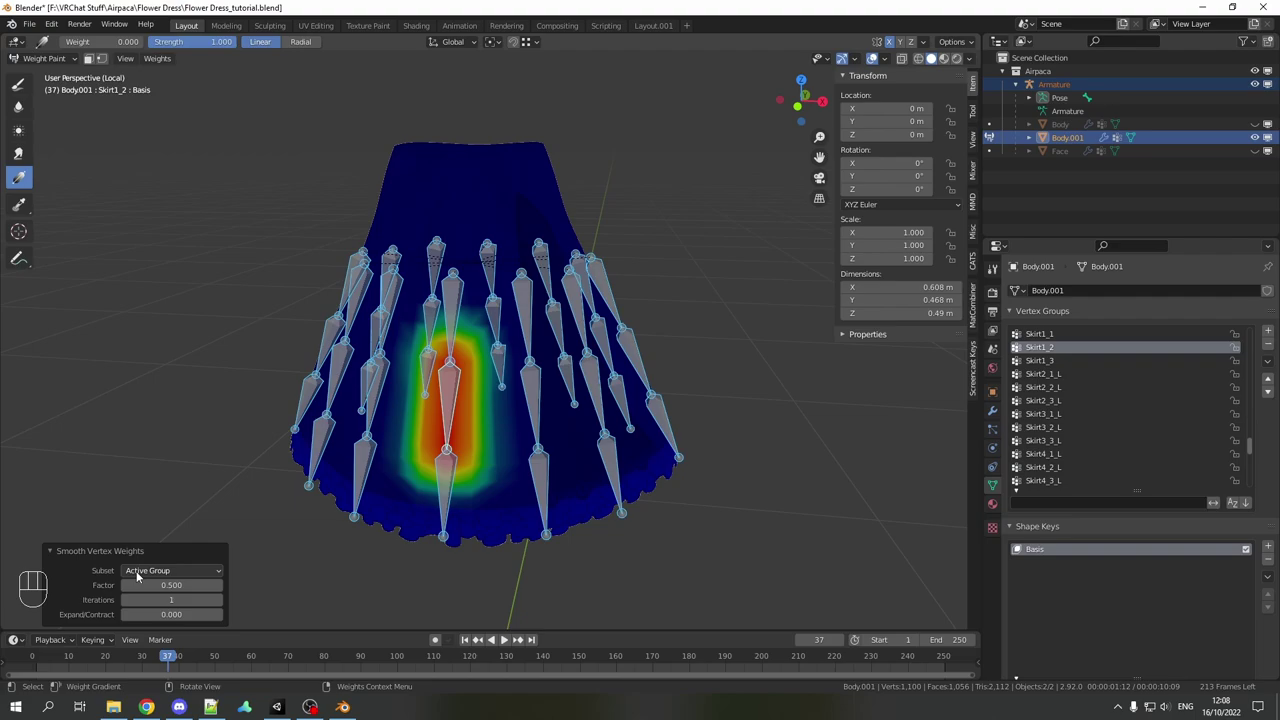
pyautogui.click(167, 572)
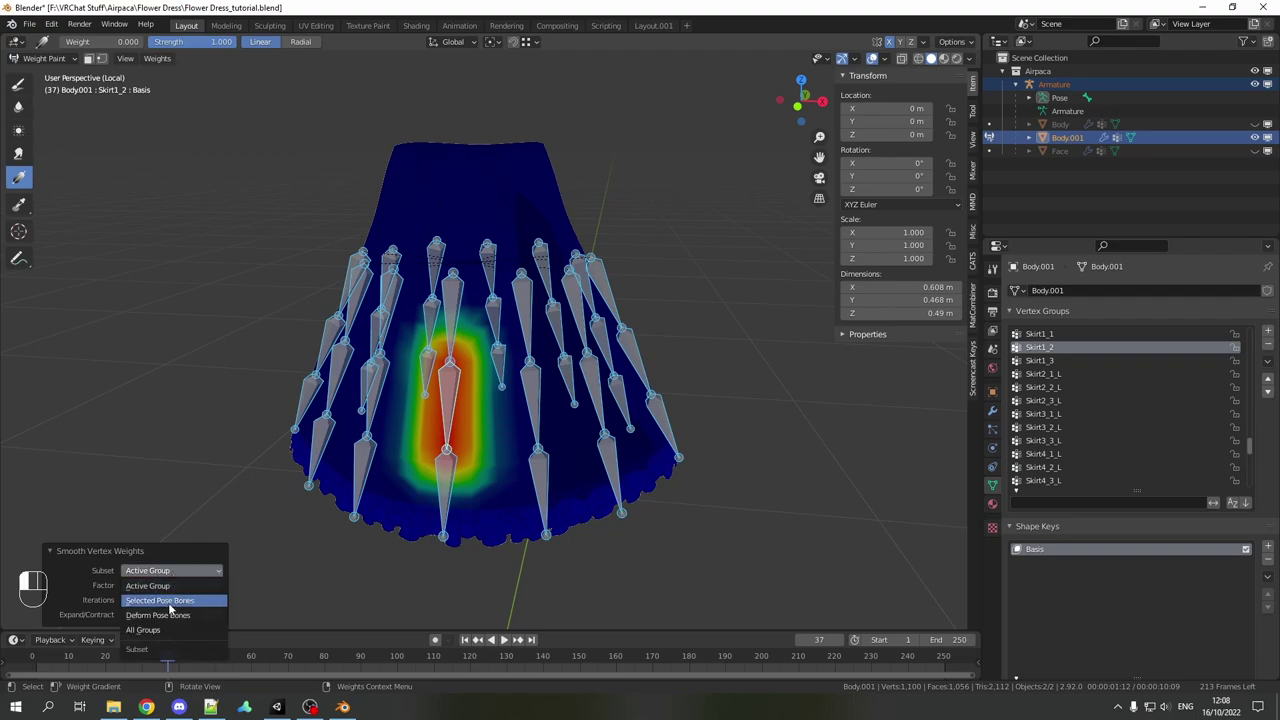
pyautogui.click(169, 601)
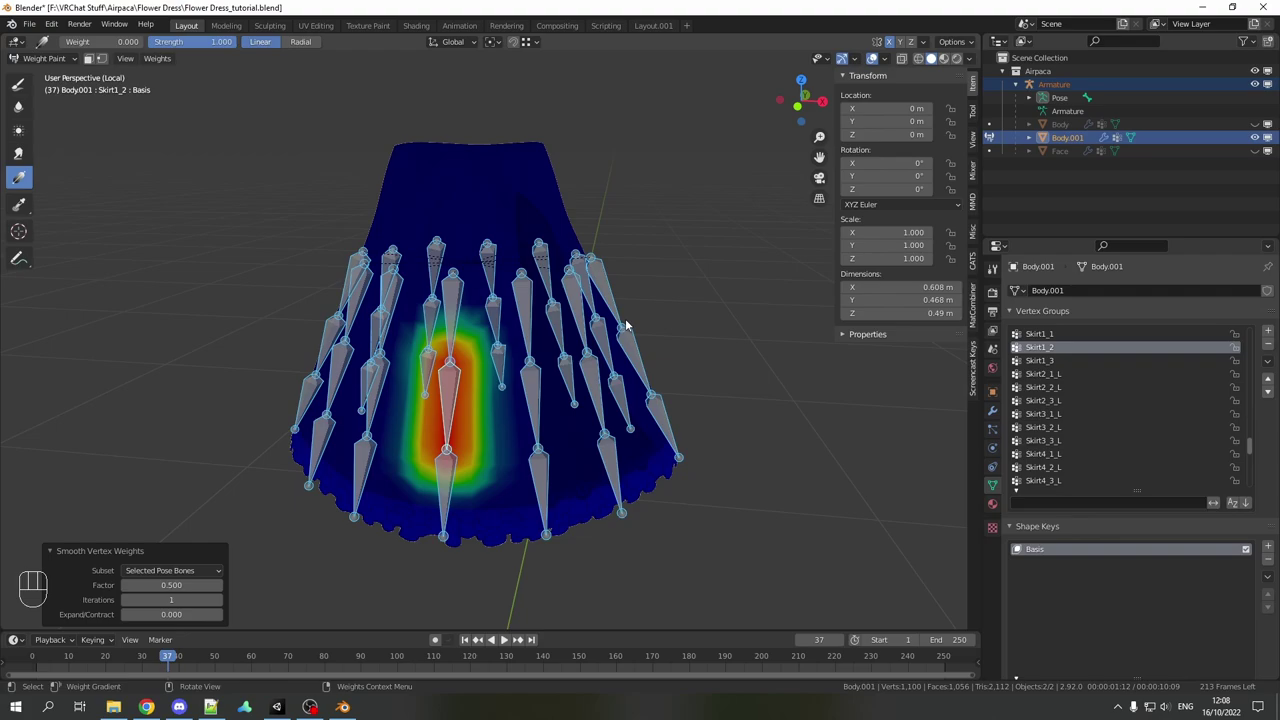
# Step: Raise the weight smoothing to 5 iterations
pyautogui.click(218, 600)
pyautogui.click(218, 600)
pyautogui.click(218, 600)
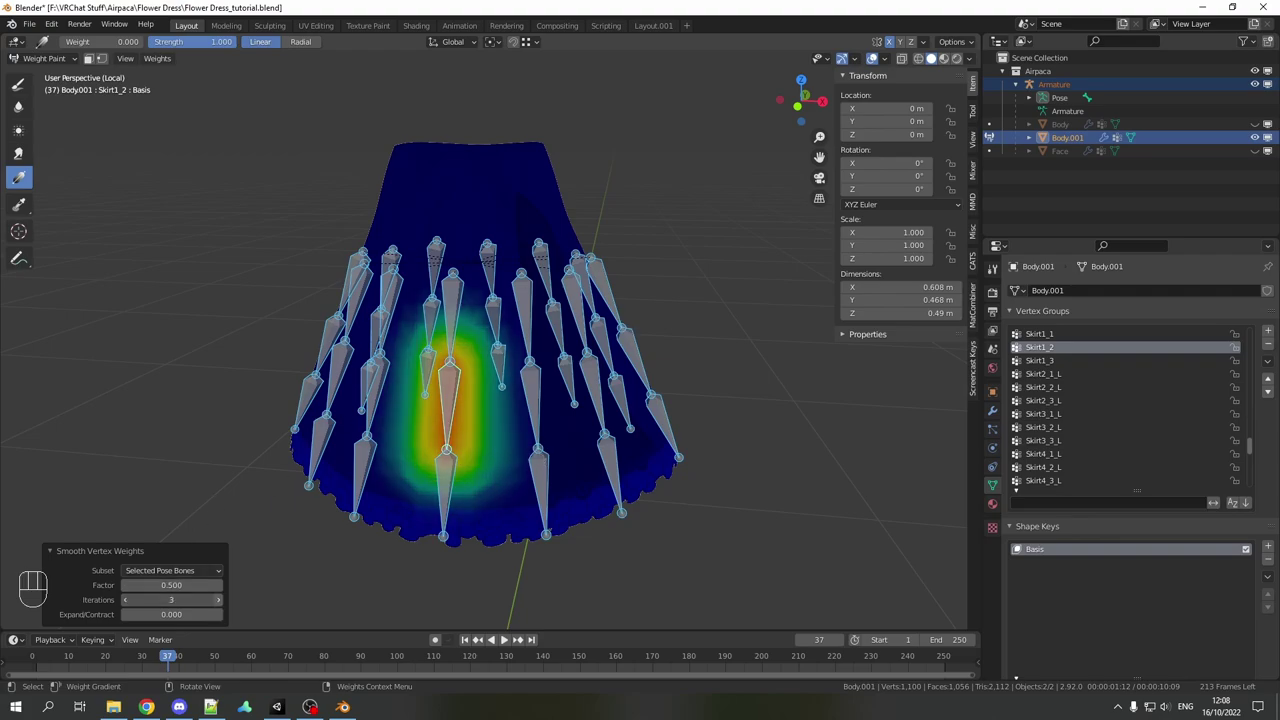
pyautogui.click(218, 600)
pyautogui.moveTo(380, 474); pyautogui.dragTo(395, 454, button='middle')
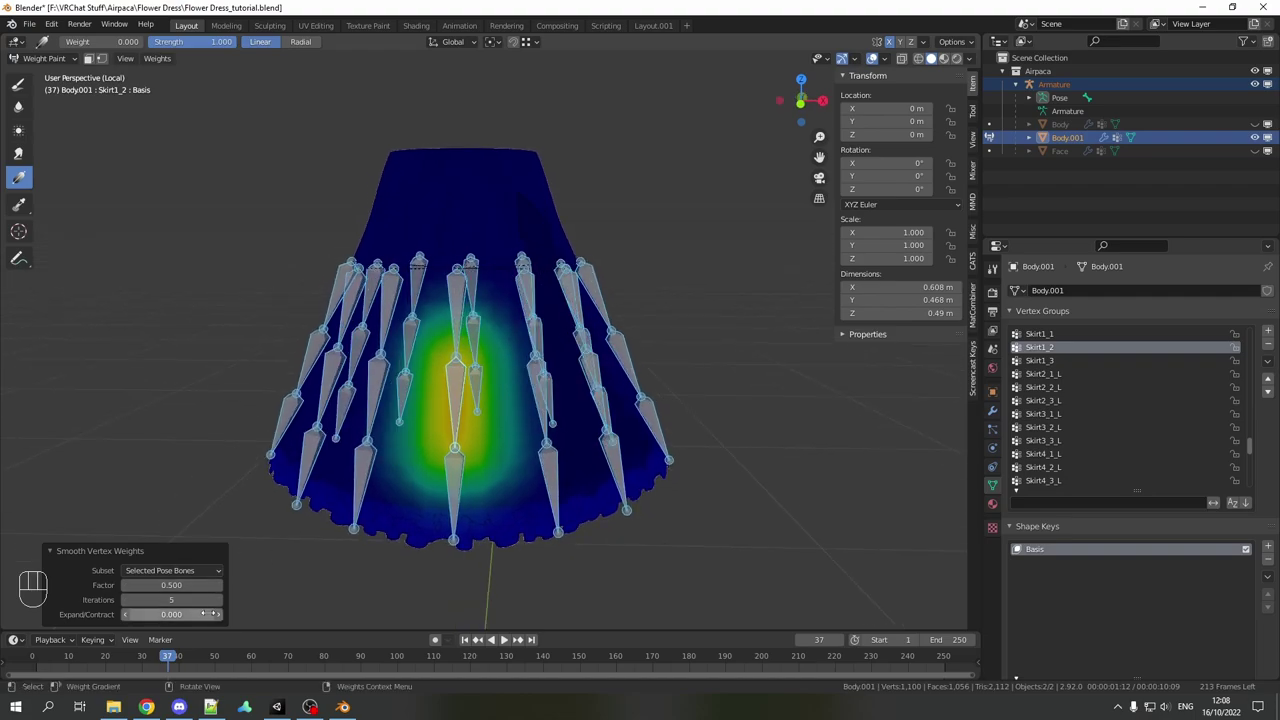
# Step: Try smoothing factors of 1 and 0, and set the factor back to 0.5
pyautogui.click(189, 584)
pyautogui.write('1')
pyautogui.press('Return')
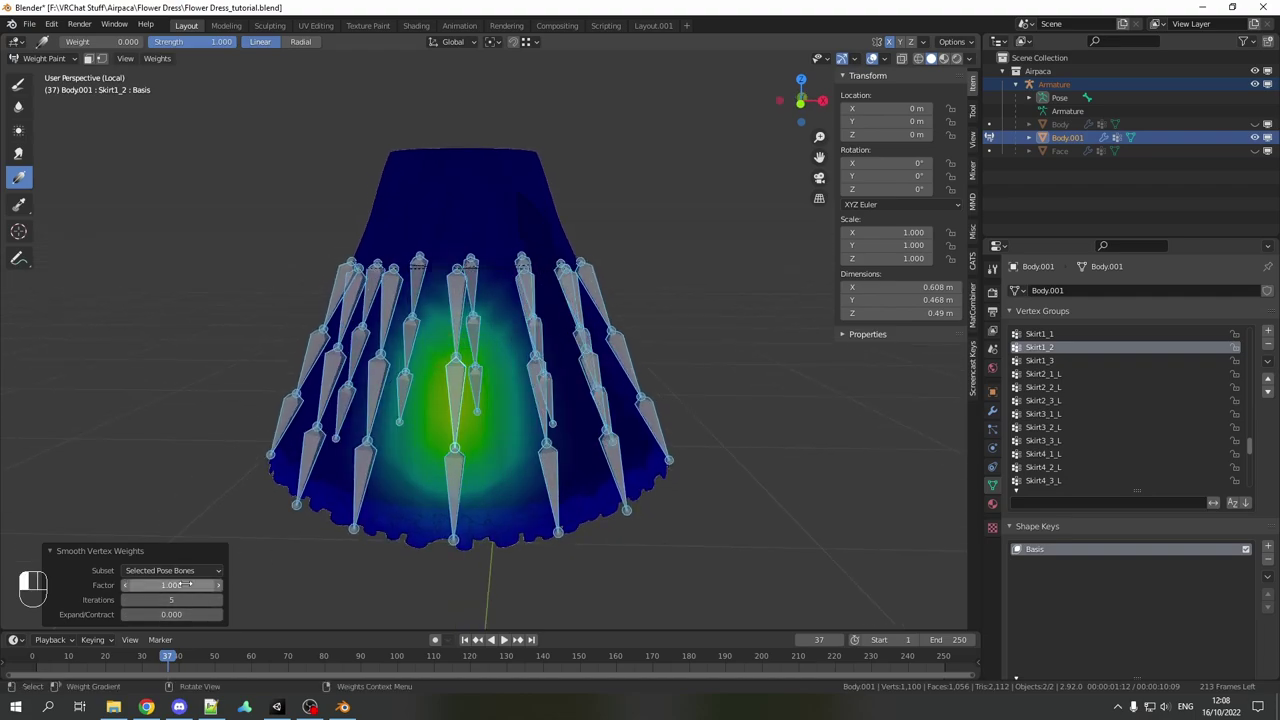
pyautogui.click(186, 585)
pyautogui.write('0')
pyautogui.press('Return')
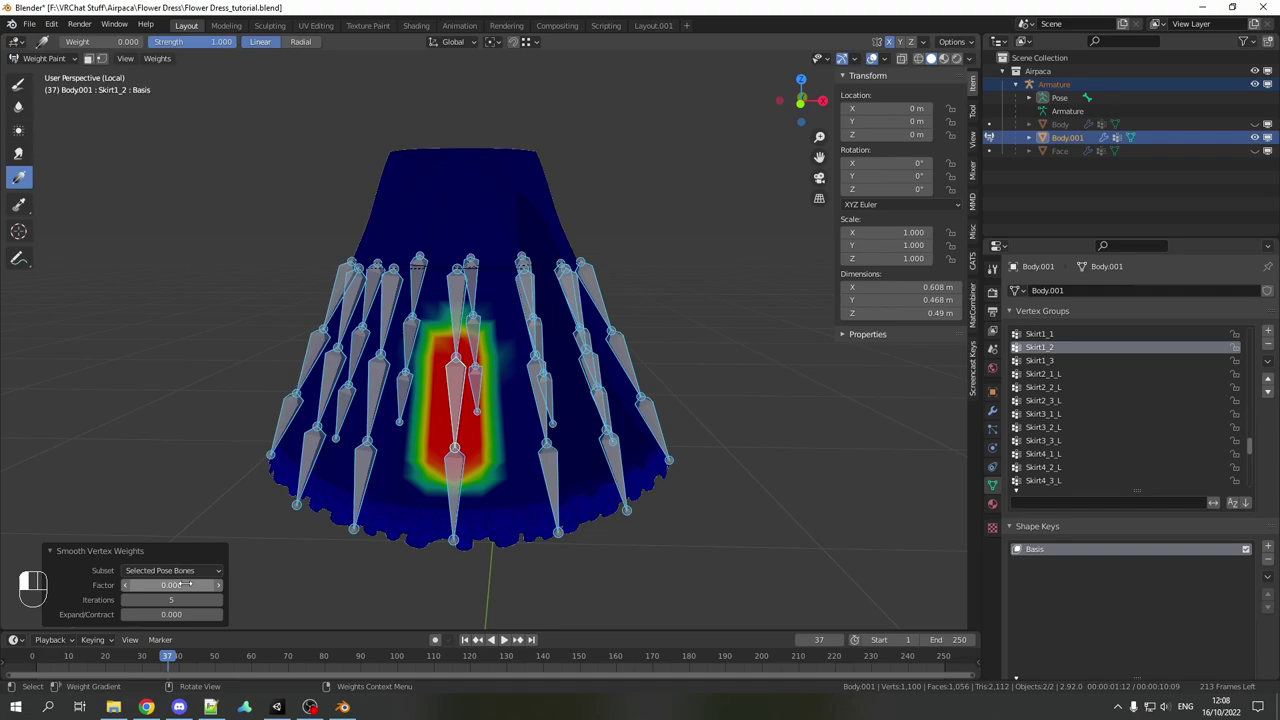
pyautogui.click(186, 584)
pyautogui.write('0.5')
pyautogui.press('Return')
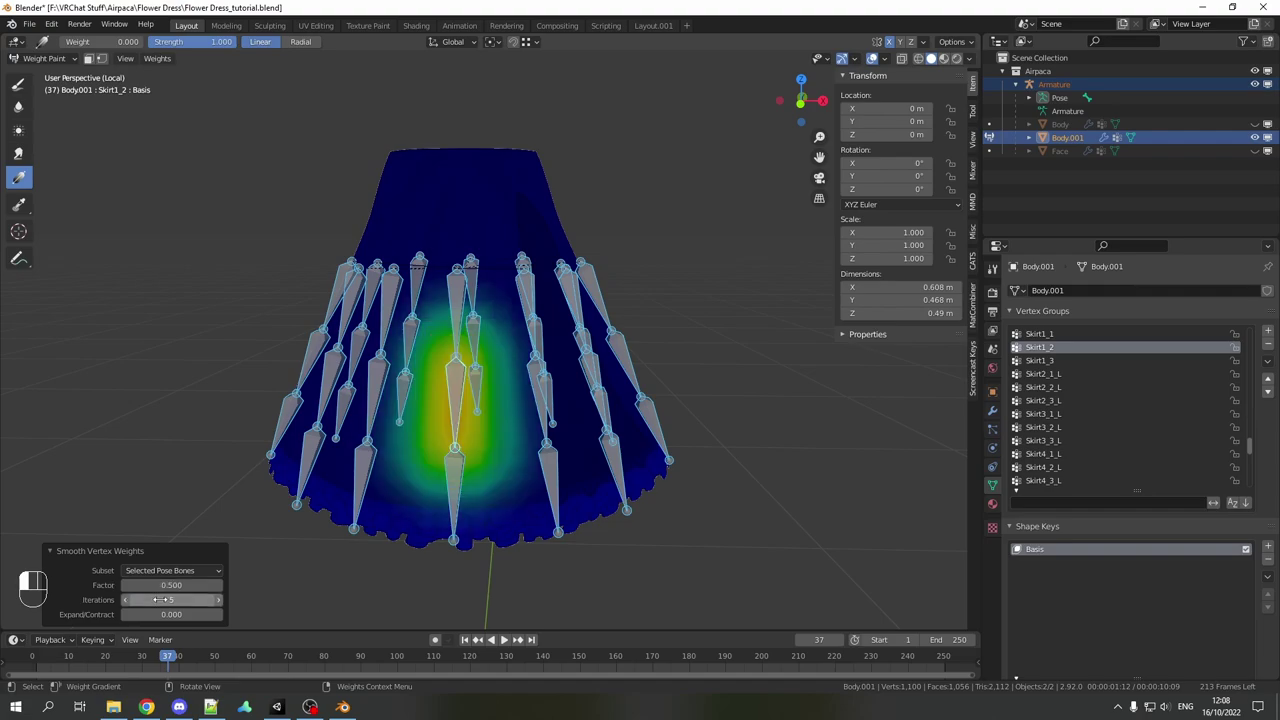
# Step: Set the weight smoothing to 6 iterations with an Expand/Contract value of 0.5
pyautogui.click(218, 600)
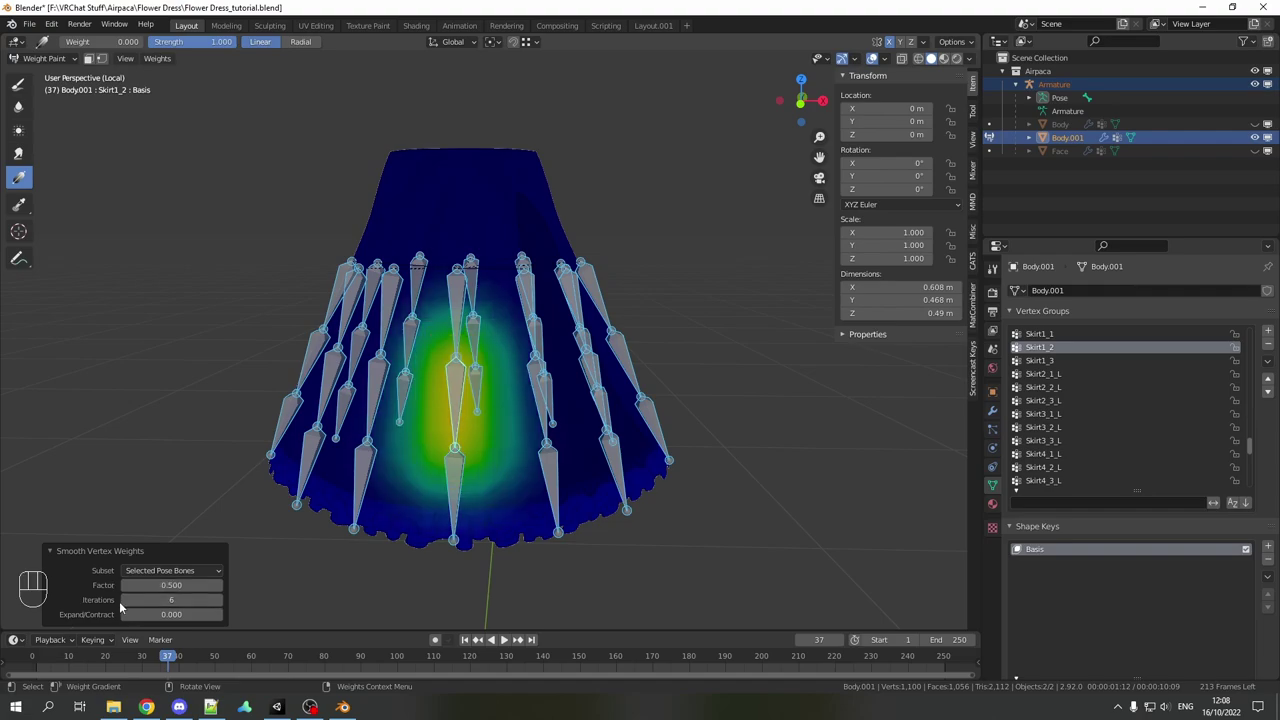
pyautogui.click(193, 613)
pyautogui.write('0.05')
pyautogui.press('Return')
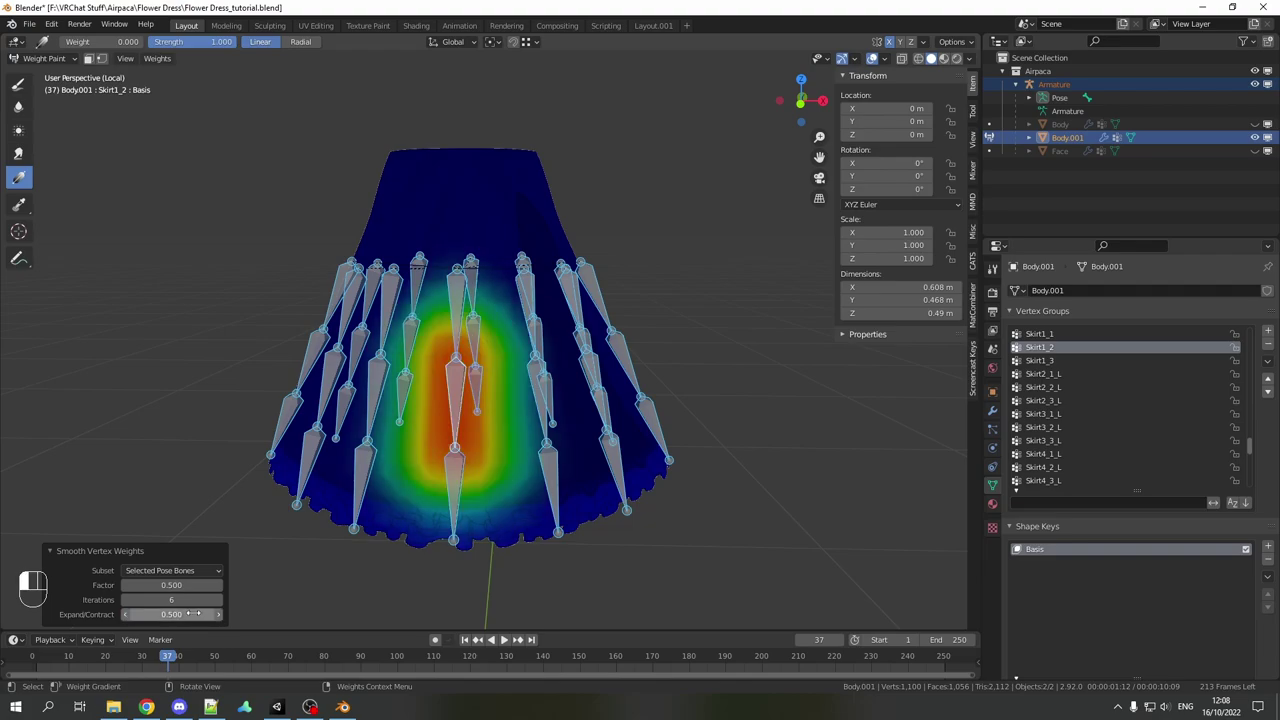
pyautogui.moveTo(449, 528)
pyautogui.mouseDown(button='middle')
pyautogui.moveTo(438, 542)
pyautogui.moveTo(455, 537)
pyautogui.moveTo(419, 537)
pyautogui.moveTo(452, 535)
pyautogui.mouseUp(button='middle')
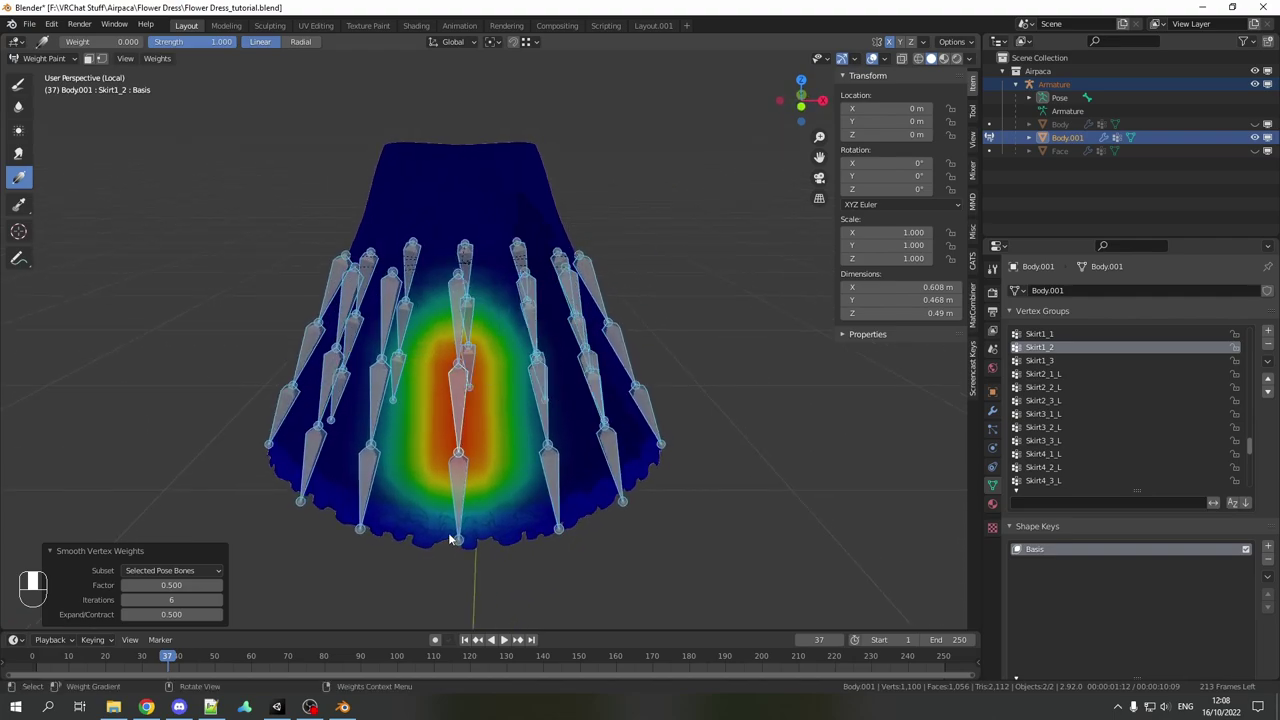
# Step: Try 4 smoothing iterations for comparison and return to 6
pyautogui.click(127, 600)
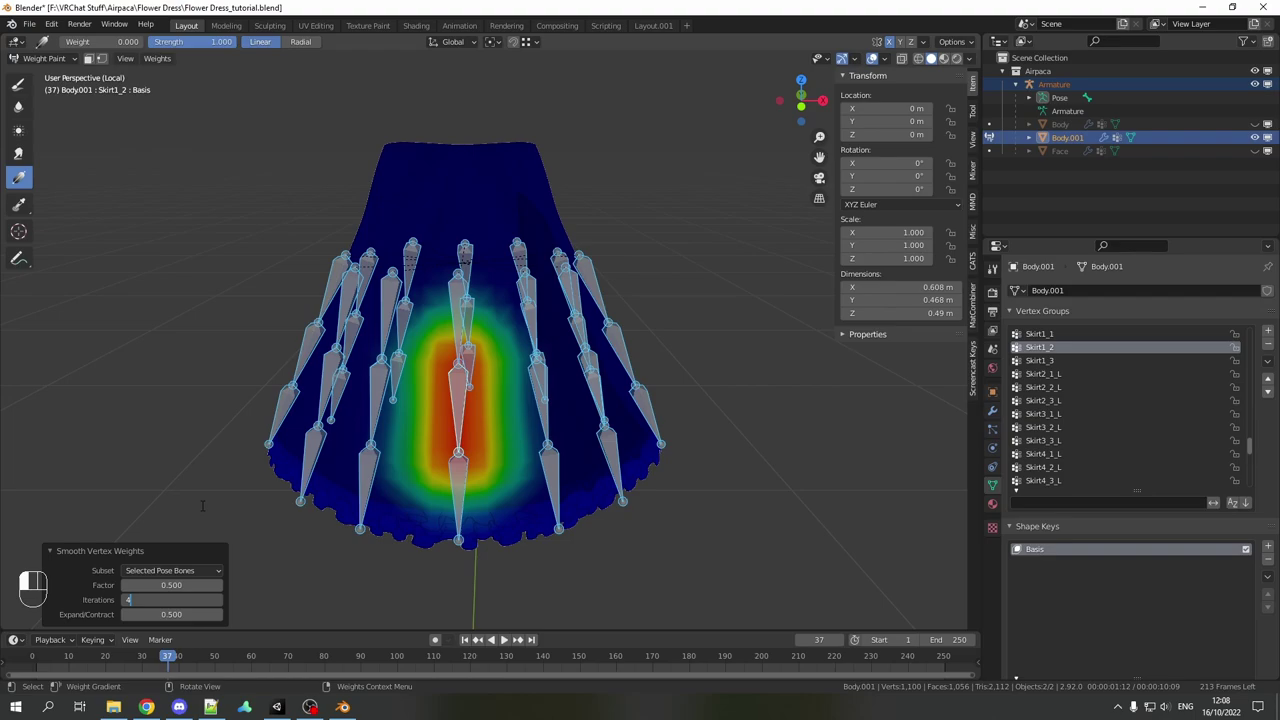
pyautogui.click(219, 600)
pyautogui.click(219, 600)
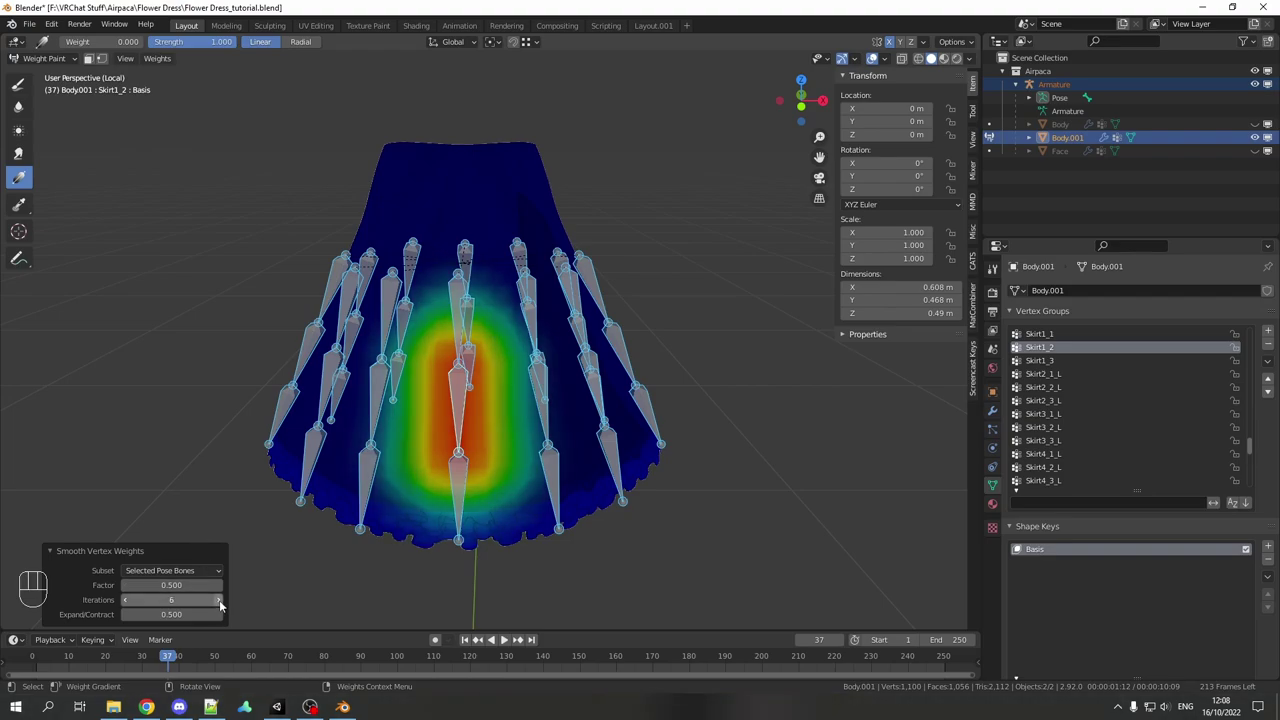
# Step: Examine the smoothed weights of each bone in the front Skirt1 chain and test-rotate Skirt1_2, cancelling the rotation
pyautogui.moveTo(417, 463); pyautogui.dragTo(450, 452, button='middle')
pyautogui.keyDown('ctrl'); pyautogui.click(498, 495); pyautogui.keyUp('ctrl')
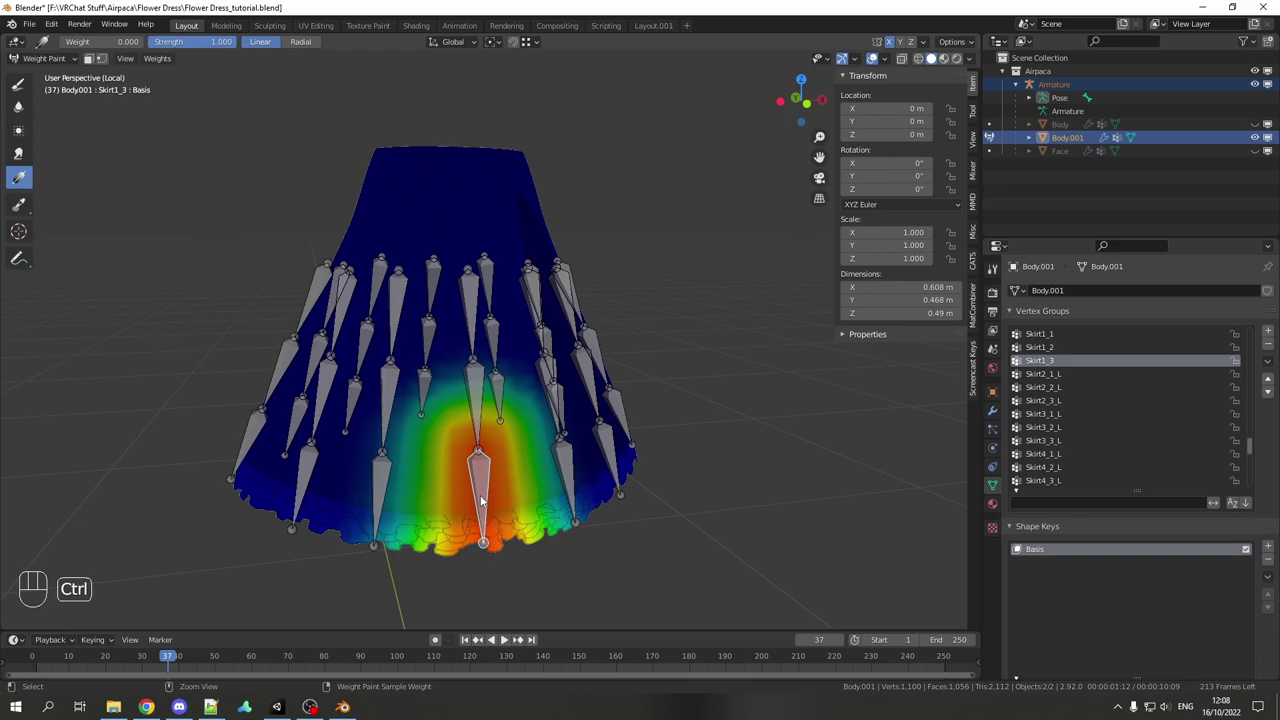
pyautogui.keyDown('ctrl'); pyautogui.click(475, 404); pyautogui.keyUp('ctrl')
pyautogui.keyDown('ctrl'); pyautogui.click(467, 322); pyautogui.keyUp('ctrl')
pyautogui.moveTo(489, 323); pyautogui.dragTo(445, 400, button='middle')
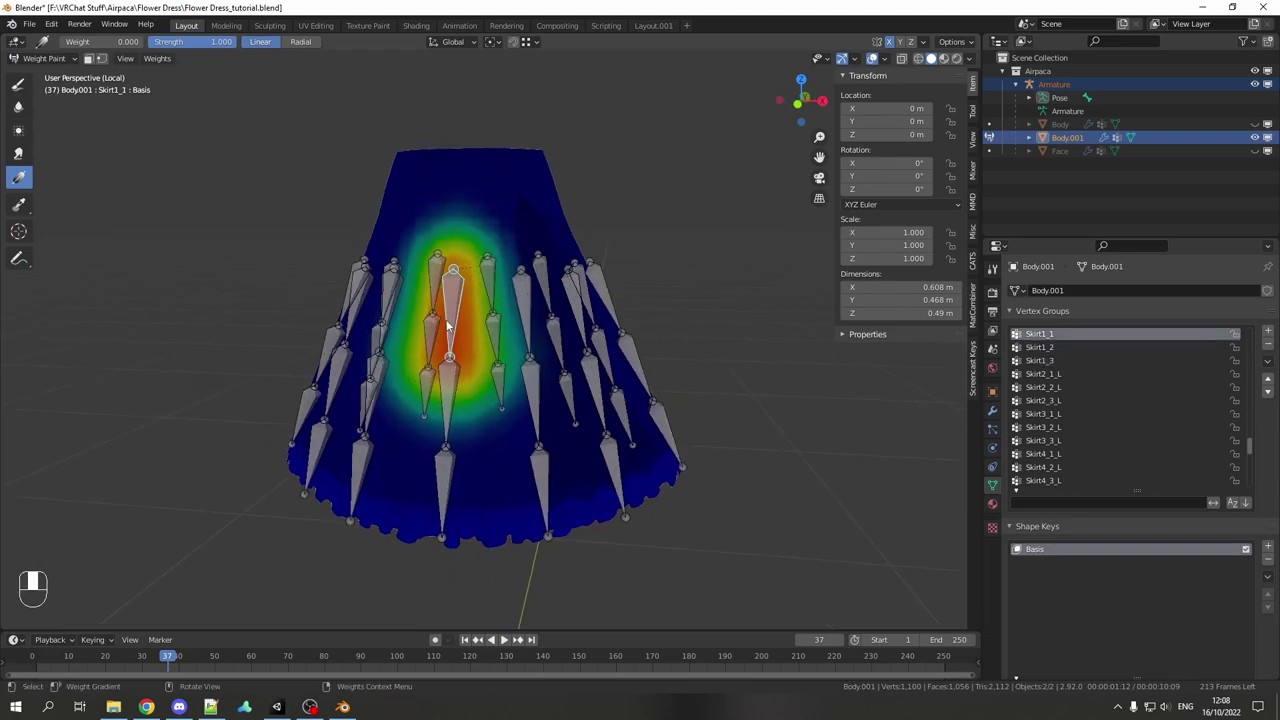
pyautogui.keyDown('ctrl'); pyautogui.click(441, 480); pyautogui.keyUp('ctrl')
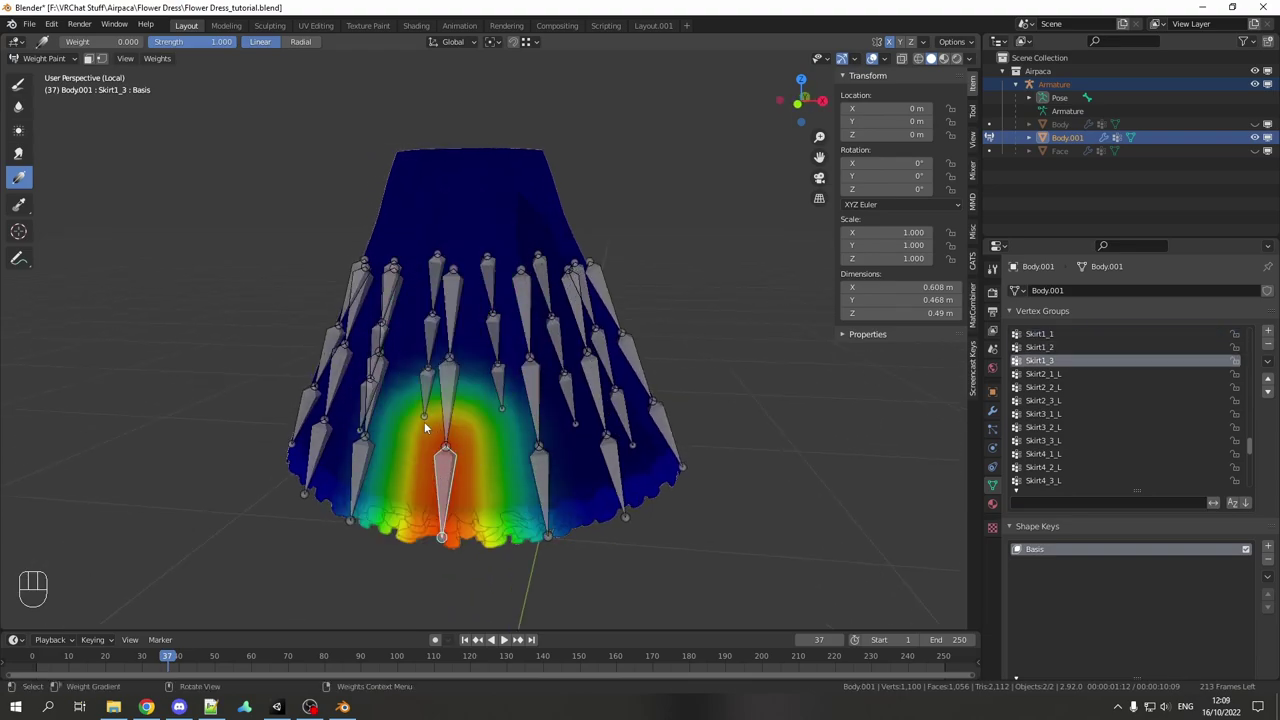
pyautogui.keyDown('ctrl'); pyautogui.click(459, 376); pyautogui.keyUp('ctrl')
pyautogui.moveTo(459, 376); pyautogui.dragTo(531, 414, button='middle')
pyautogui.press('r')
pyautogui.press('Escape')
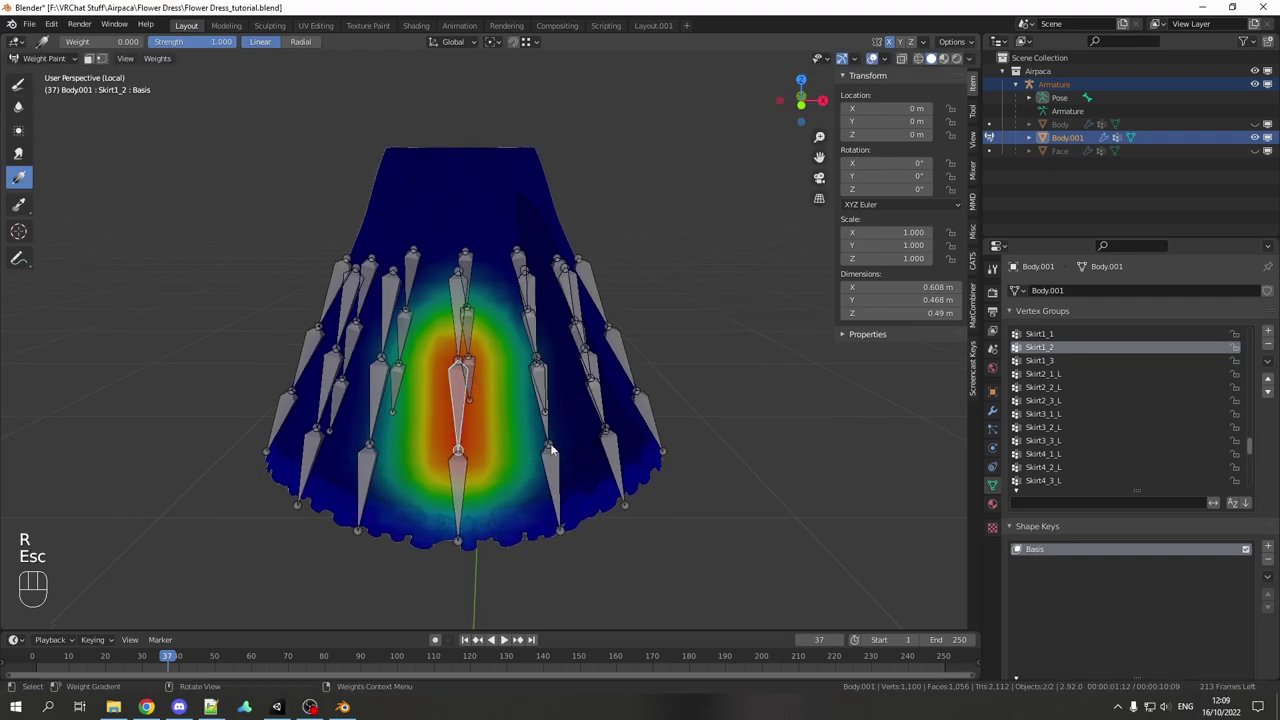
# Step: Test the skirt deformation by rotating Skirt2_1_L and Skirt2_2_L, cancelling each rotation
pyautogui.moveTo(535, 354); pyautogui.dragTo(509, 326, button='middle')
pyautogui.keyDown('ctrl'); pyautogui.click(509, 322); pyautogui.keyUp('ctrl')
pyautogui.moveTo(537, 412); pyautogui.dragTo(488, 374, button='middle')
pyautogui.keyDown('ctrl'); pyautogui.click(500, 340); pyautogui.keyUp('ctrl')
pyautogui.keyDown('ctrl'); pyautogui.click(500, 340); pyautogui.keyUp('ctrl')
pyautogui.press('r')
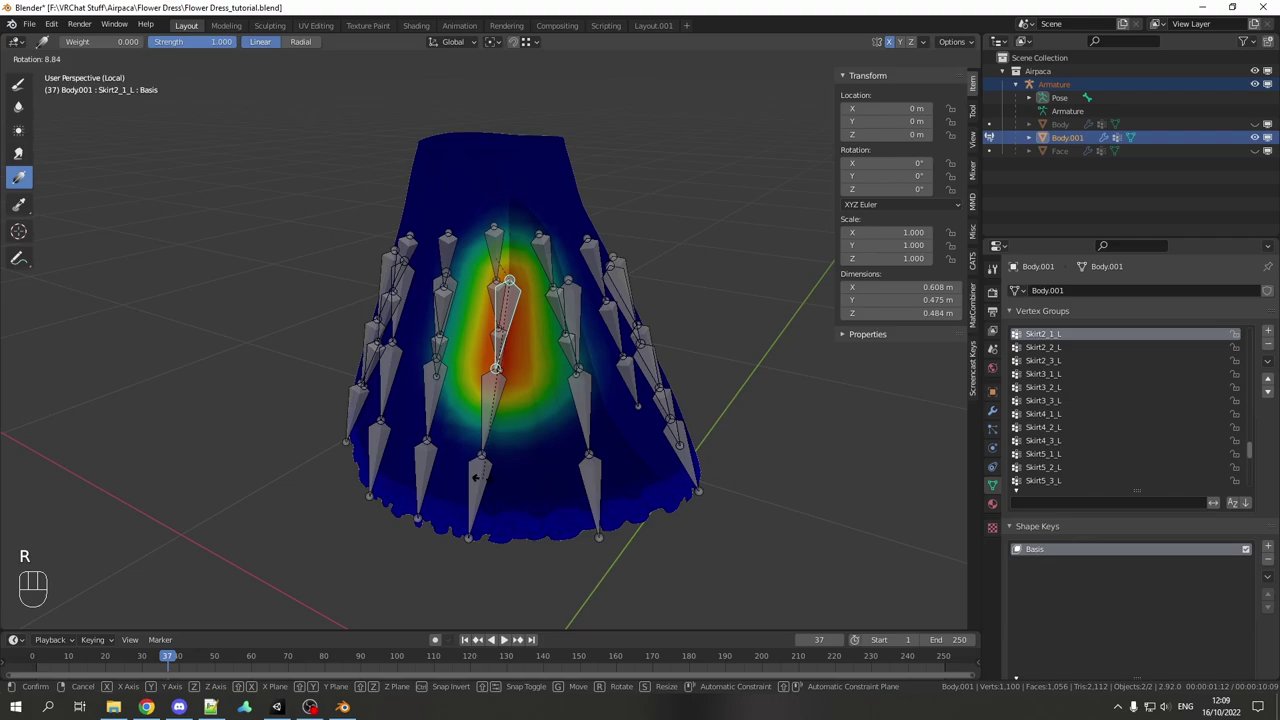
pyautogui.press('Escape')
pyautogui.keyDown('ctrl'); pyautogui.click(503, 450); pyautogui.keyUp('ctrl')
pyautogui.press('r')
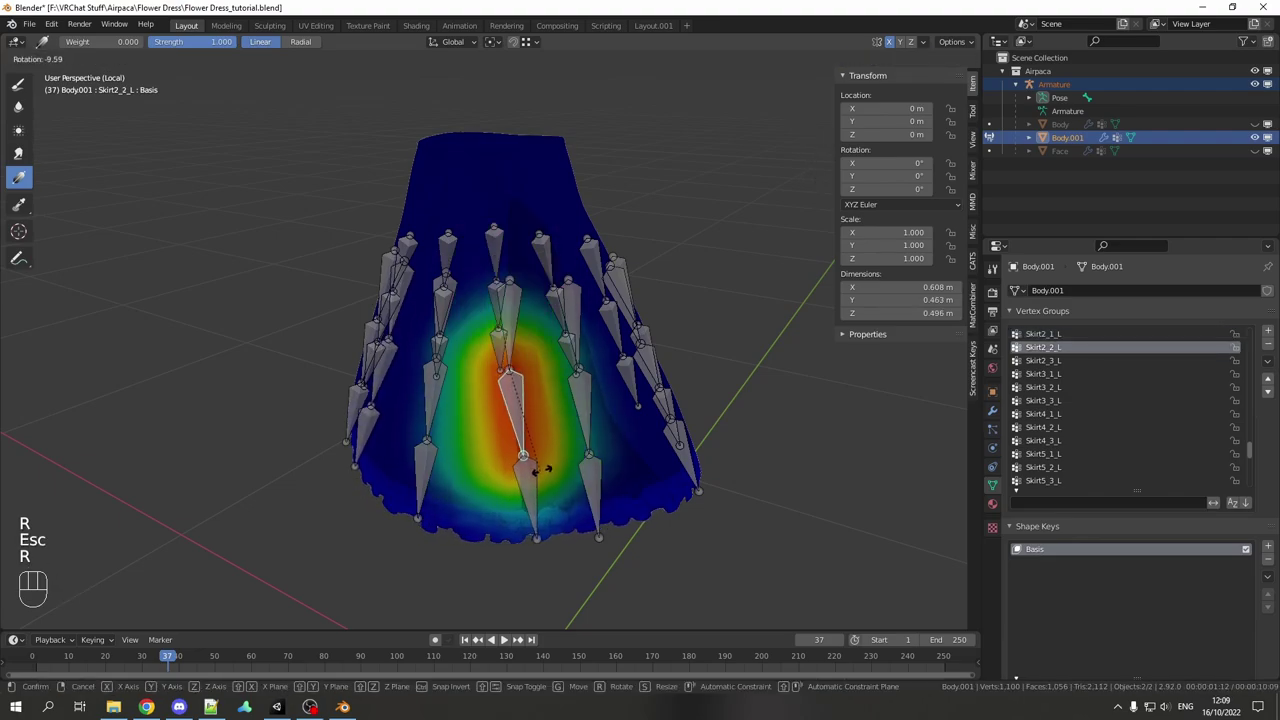
pyautogui.press('Escape')
pyautogui.moveTo(527, 480); pyautogui.dragTo(458, 323, button='middle')
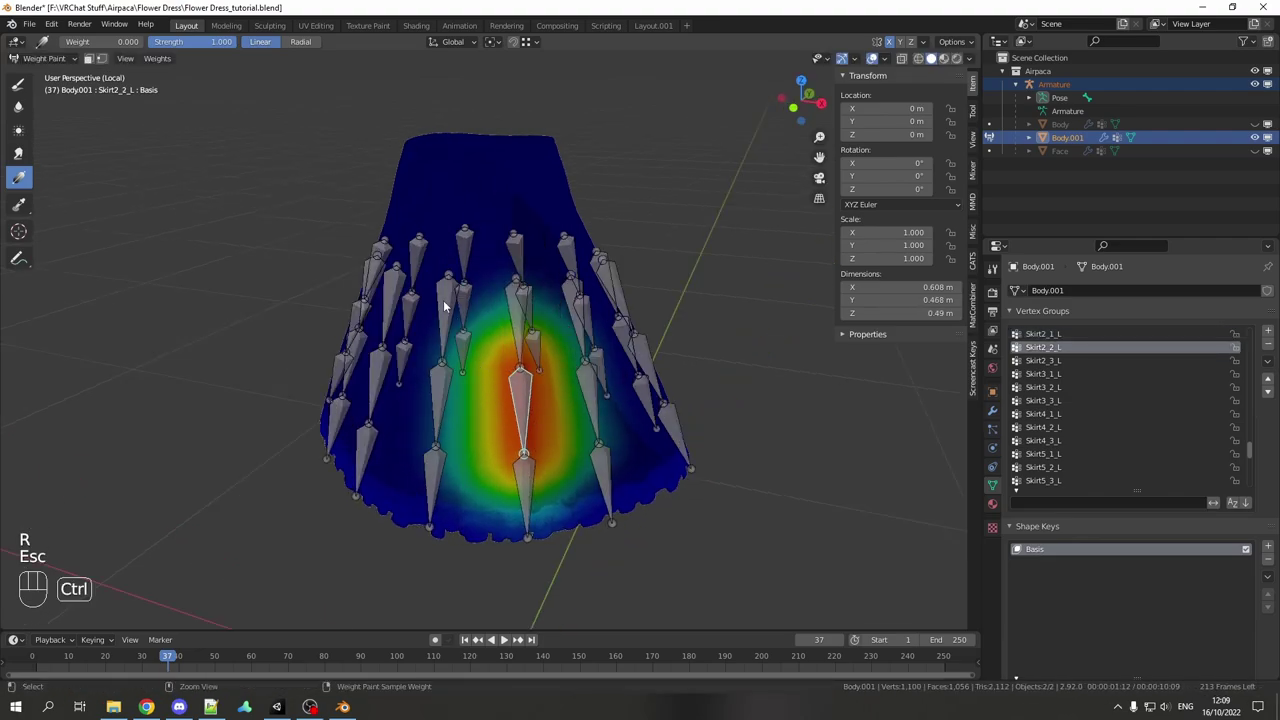
# Step: Test the skirt deformation by rotating Skirt1_1 in the right orthographic view and cancel the rotation
pyautogui.keyDown('ctrl'); pyautogui.click(445, 307); pyautogui.keyUp('ctrl')
pyautogui.press('KP_3')
pyautogui.scroll(-5, 472, 435)
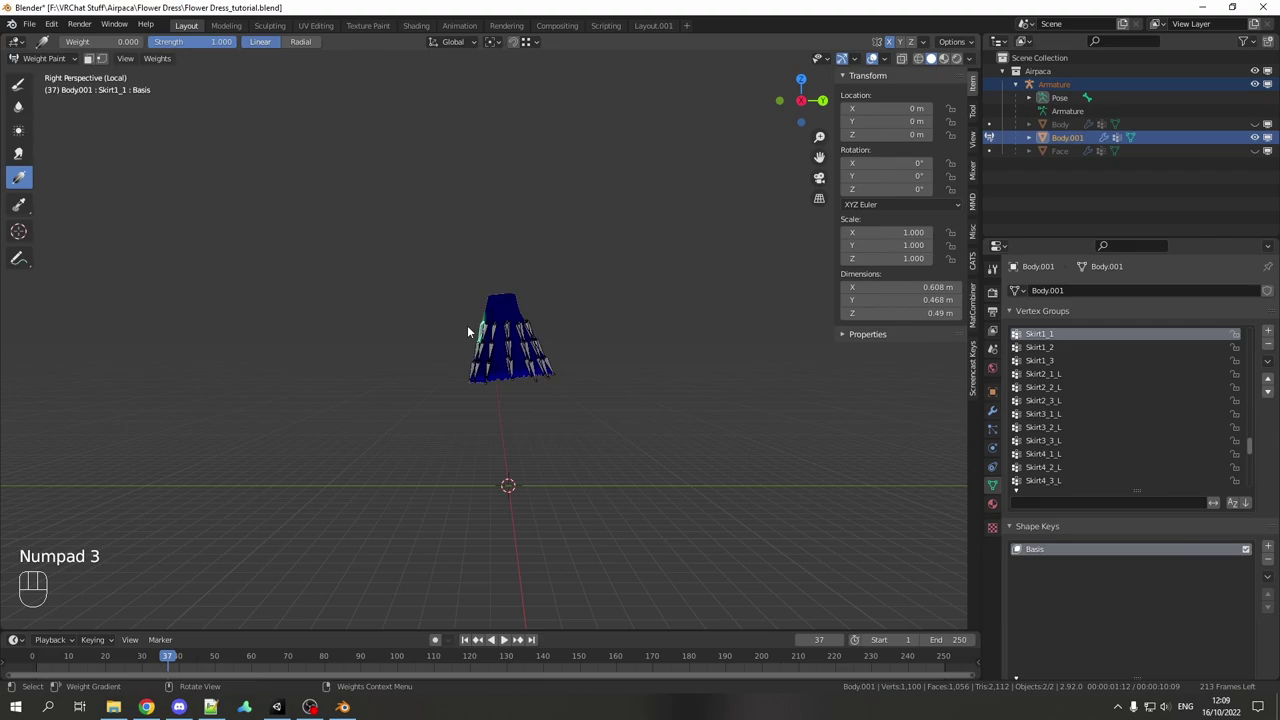
pyautogui.press('KP_3')
pyautogui.keyDown('shift'); pyautogui.moveTo(467, 331); pyautogui.dragTo(532, 418, button='middle'); pyautogui.keyUp('shift')
pyautogui.scroll(2, 532, 418)
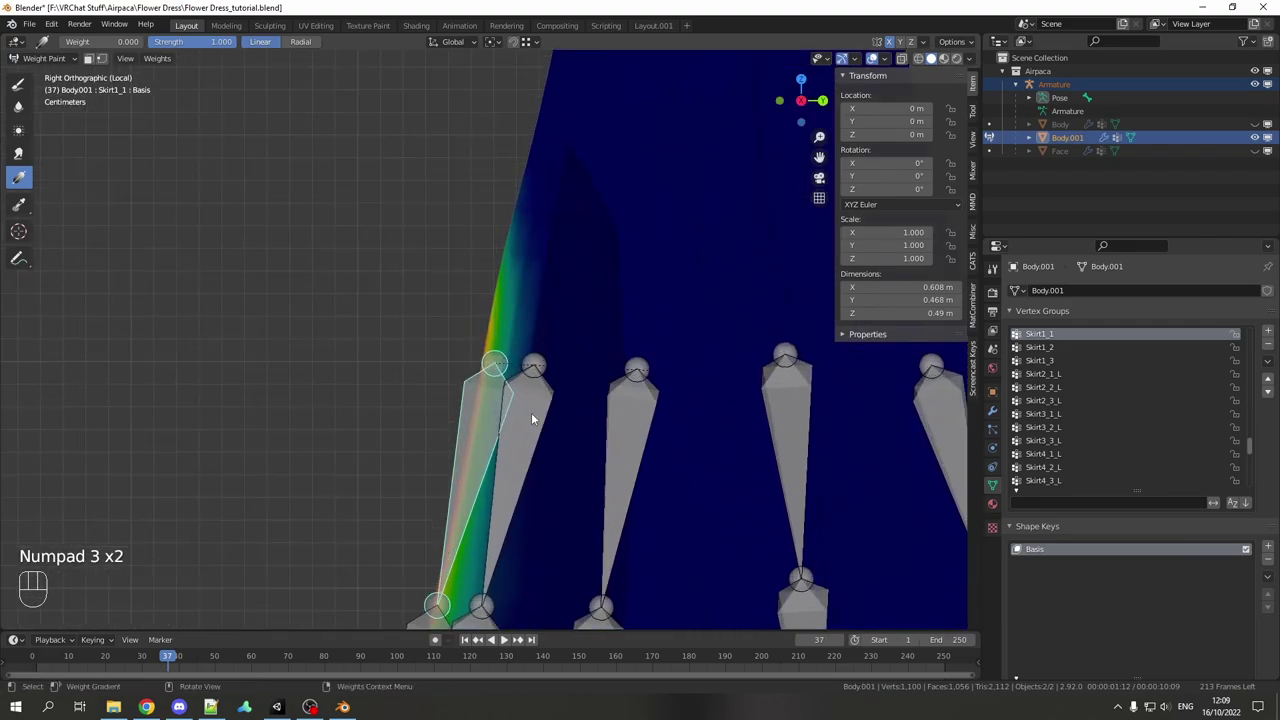
pyautogui.press('r')
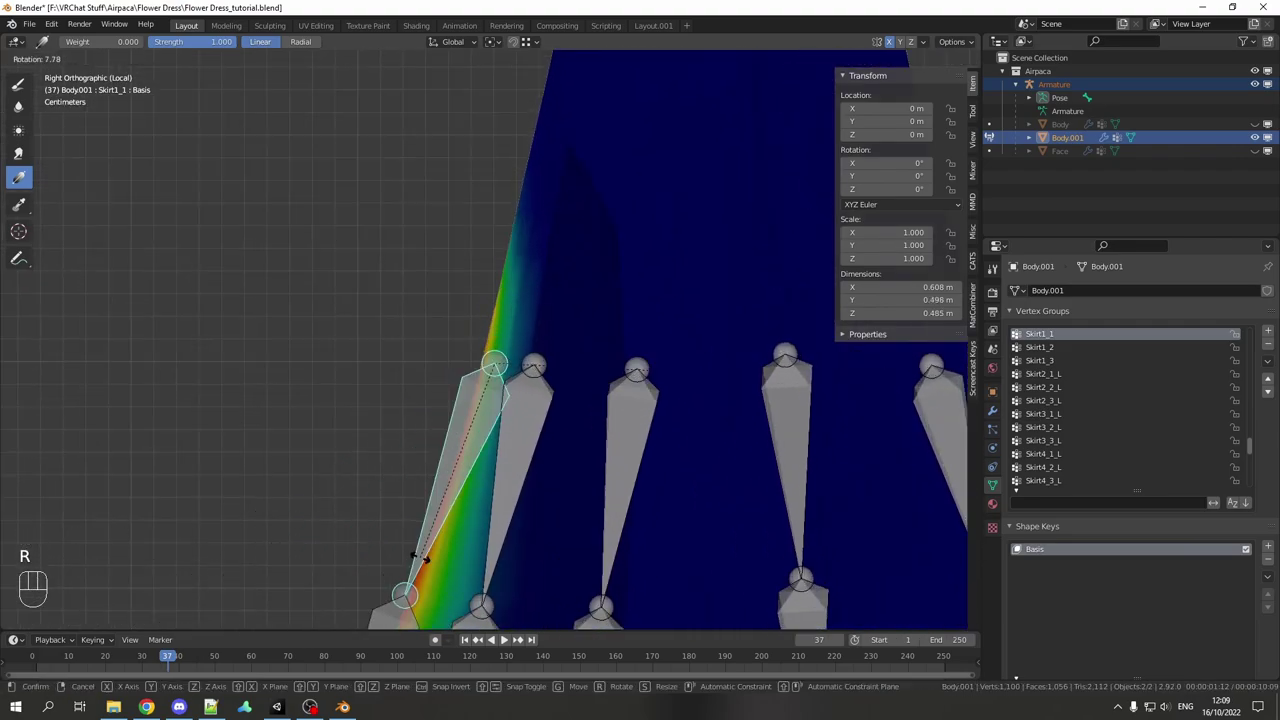
pyautogui.press('Escape')
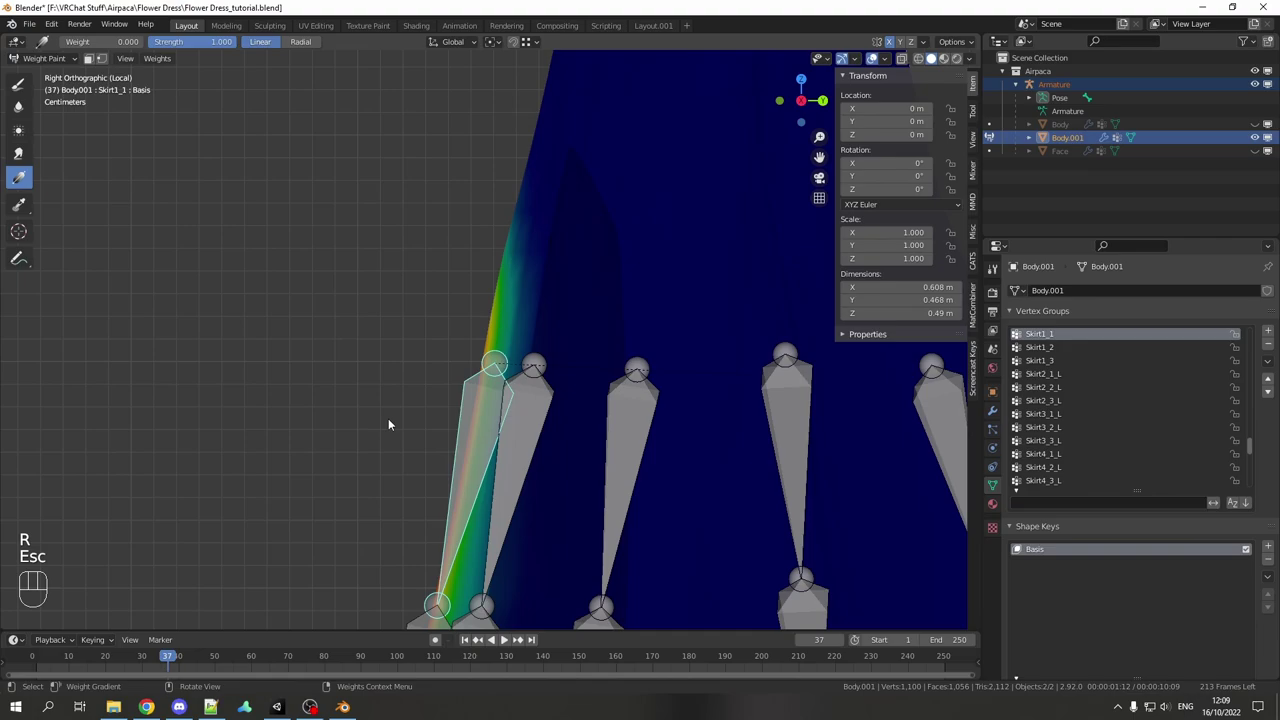
pyautogui.scroll(-4, 580, 330)
# Step: Fade out the upper weights of the front Skirt1_1 bone with a linear gradient of weight 0 from above the bone downwards
pyautogui.press('KP_1')
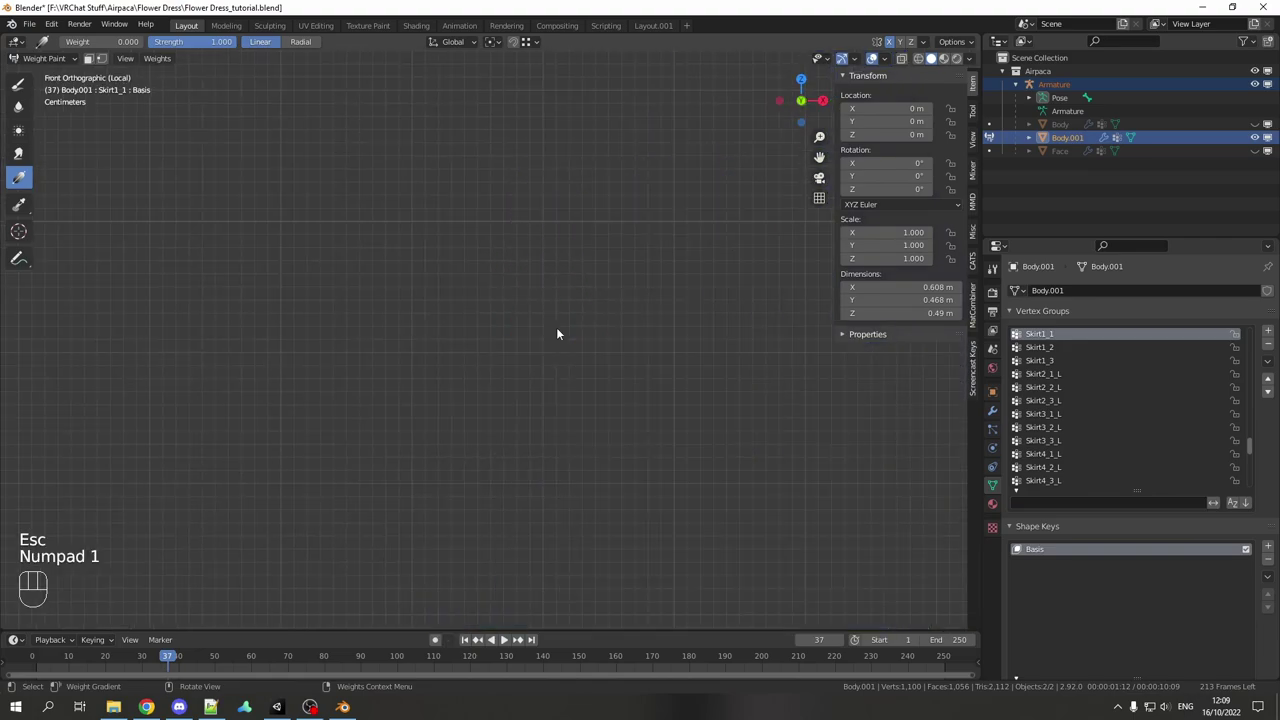
pyautogui.press('KP_Decimal')
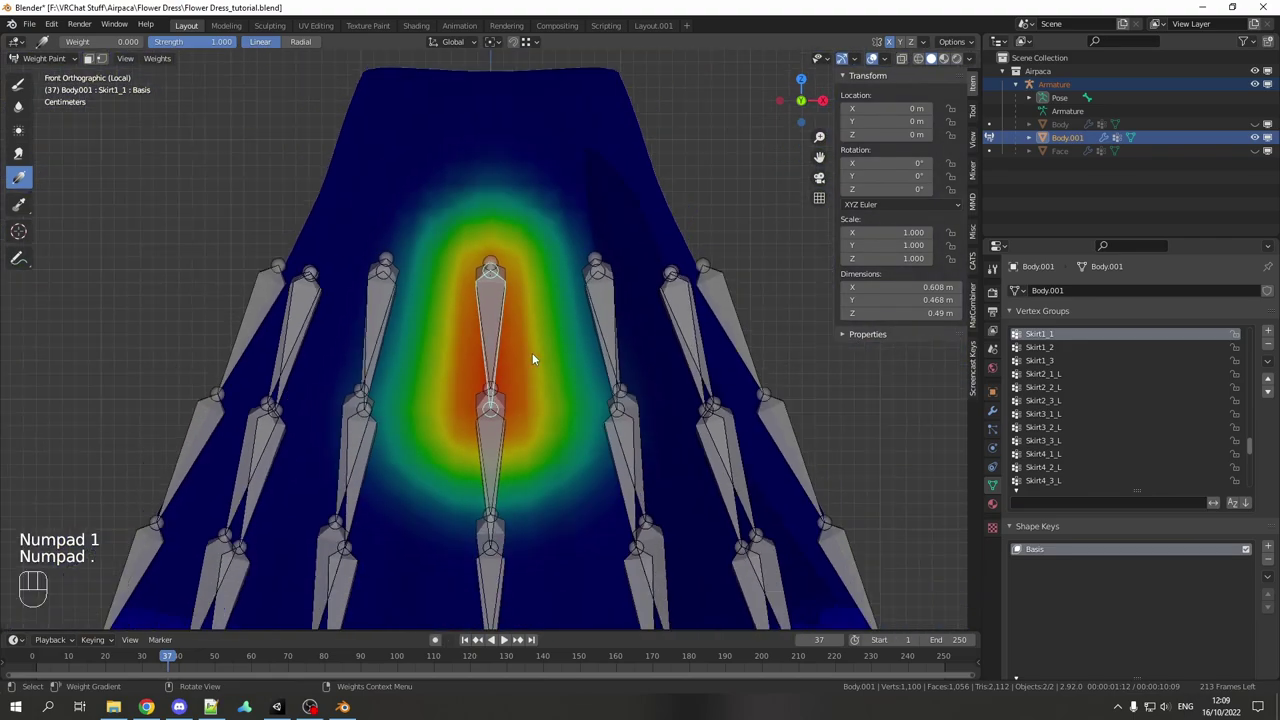
pyautogui.scroll(-1, 532, 353)
pyautogui.keyDown('shift'); pyautogui.moveTo(532, 353); pyautogui.dragTo(524, 436, button='middle'); pyautogui.keyUp('shift')
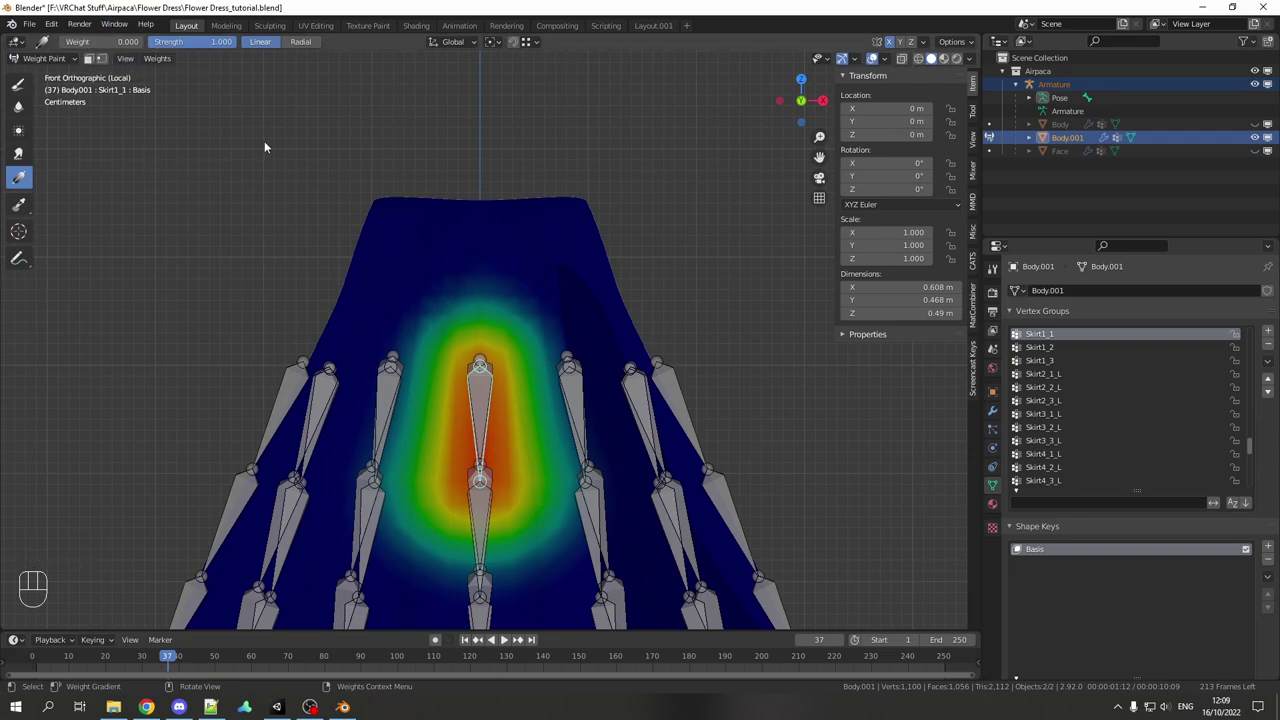
pyautogui.scroll(2, 520, 316)
pyautogui.hotkey('alt', 'a')
pyautogui.click(479, 431)
pyautogui.moveTo(479, 431); pyautogui.dragTo(480, 397, button='middle')
pyautogui.moveTo(473, 268); pyautogui.dragTo(472, 453)
# Step: Fade out the upper weights of Skirt2_1_L with the same zero-weight linear gradient
pyautogui.keyDown('ctrl'); pyautogui.click(563, 404); pyautogui.keyUp('ctrl')
pyautogui.moveTo(563, 404); pyautogui.dragTo(525, 413, button='middle')
pyautogui.keyDown('ctrl'); pyautogui.click(600, 423); pyautogui.keyUp('ctrl')
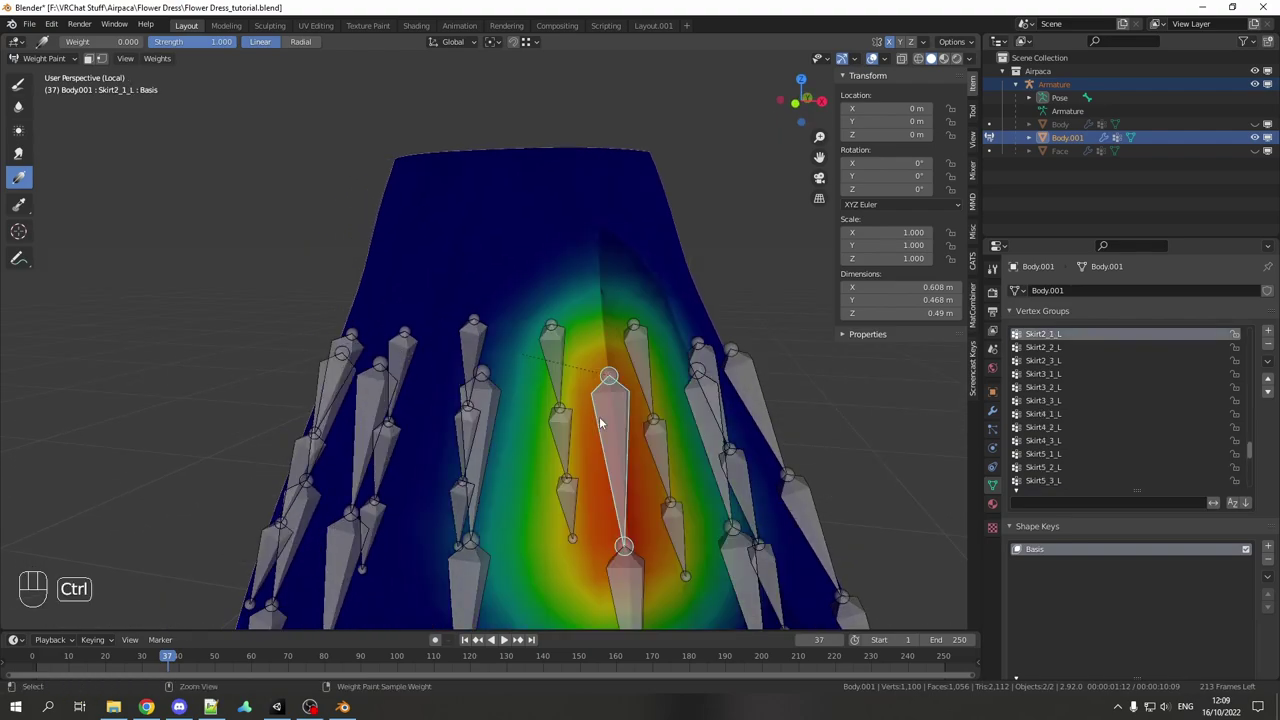
pyautogui.moveTo(600, 424); pyautogui.dragTo(560, 400, button='middle')
pyautogui.moveTo(534, 306); pyautogui.dragTo(535, 422)
# Step: Apply the zero-weight gradient above each of the next three top-row skirt bones beyond Skirt2_1_L, working around the skirt
pyautogui.moveTo(586, 411); pyautogui.dragTo(567, 411, button='middle')
pyautogui.keyDown('ctrl'); pyautogui.click(661, 446); pyautogui.keyUp('ctrl')
pyautogui.moveTo(663, 446); pyautogui.dragTo(476, 419, button='middle')
pyautogui.moveTo(516, 297); pyautogui.dragTo(505, 440)
pyautogui.moveTo(618, 434); pyautogui.dragTo(520, 398, button='middle')
pyautogui.keyDown('ctrl'); pyautogui.click(612, 435); pyautogui.keyUp('ctrl')
pyautogui.moveTo(507, 267); pyautogui.dragTo(506, 412)
pyautogui.moveTo(612, 411); pyautogui.dragTo(487, 390, button='middle')
pyautogui.keyDown('ctrl'); pyautogui.click(614, 417); pyautogui.keyUp('ctrl')
pyautogui.moveTo(481, 253); pyautogui.dragTo(483, 410)
# Step: Fade the upper weights of the remaining top-row skirt bones around to the front and recheck the Skirt1_1 weights
pyautogui.keyDown('ctrl'); pyautogui.click(612, 405); pyautogui.keyUp('ctrl')
pyautogui.moveTo(563, 268); pyautogui.dragTo(560, 405)
pyautogui.keyDown('ctrl'); pyautogui.click(600, 395); pyautogui.keyUp('ctrl')
pyautogui.keyDown('ctrl'); pyautogui.click(600, 390); pyautogui.keyUp('ctrl')
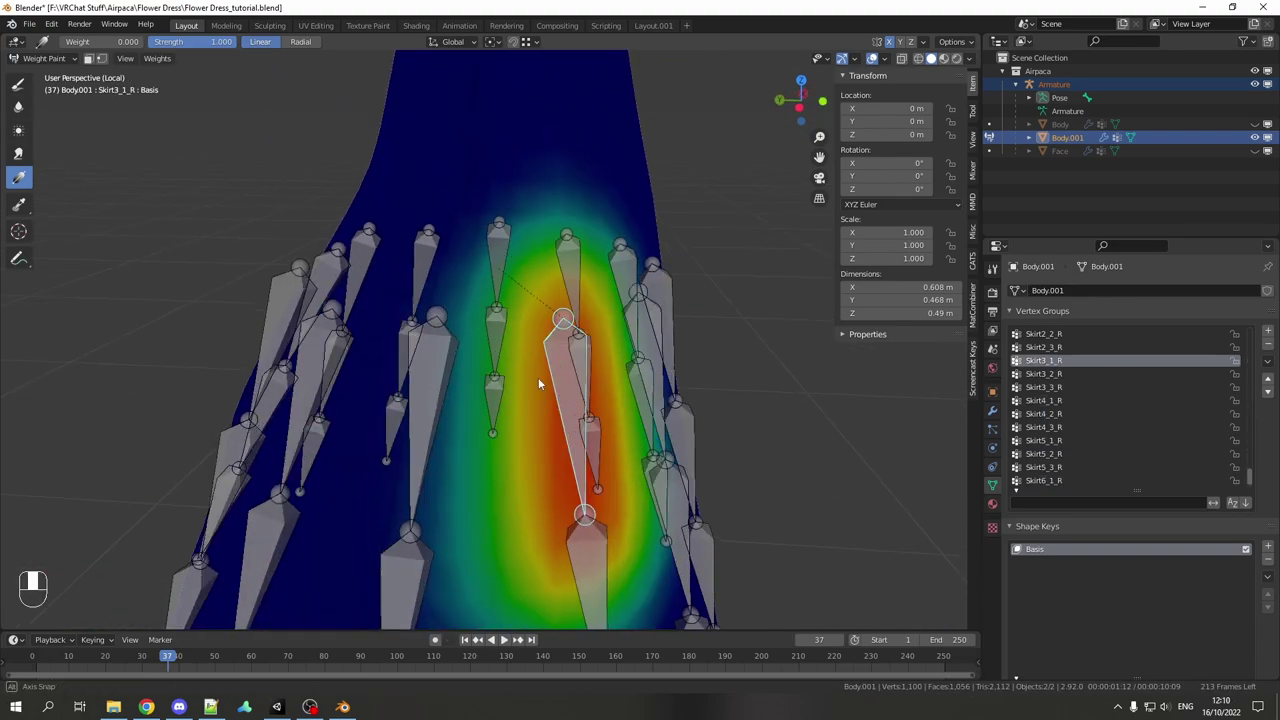
pyautogui.keyDown('ctrl'); pyautogui.click(610, 390); pyautogui.keyUp('ctrl')
pyautogui.moveTo(508, 272); pyautogui.dragTo(508, 400)
pyautogui.moveTo(618, 385); pyautogui.dragTo(483, 378, button='middle')
pyautogui.keyDown('ctrl'); pyautogui.click(483, 378); pyautogui.keyUp('ctrl')
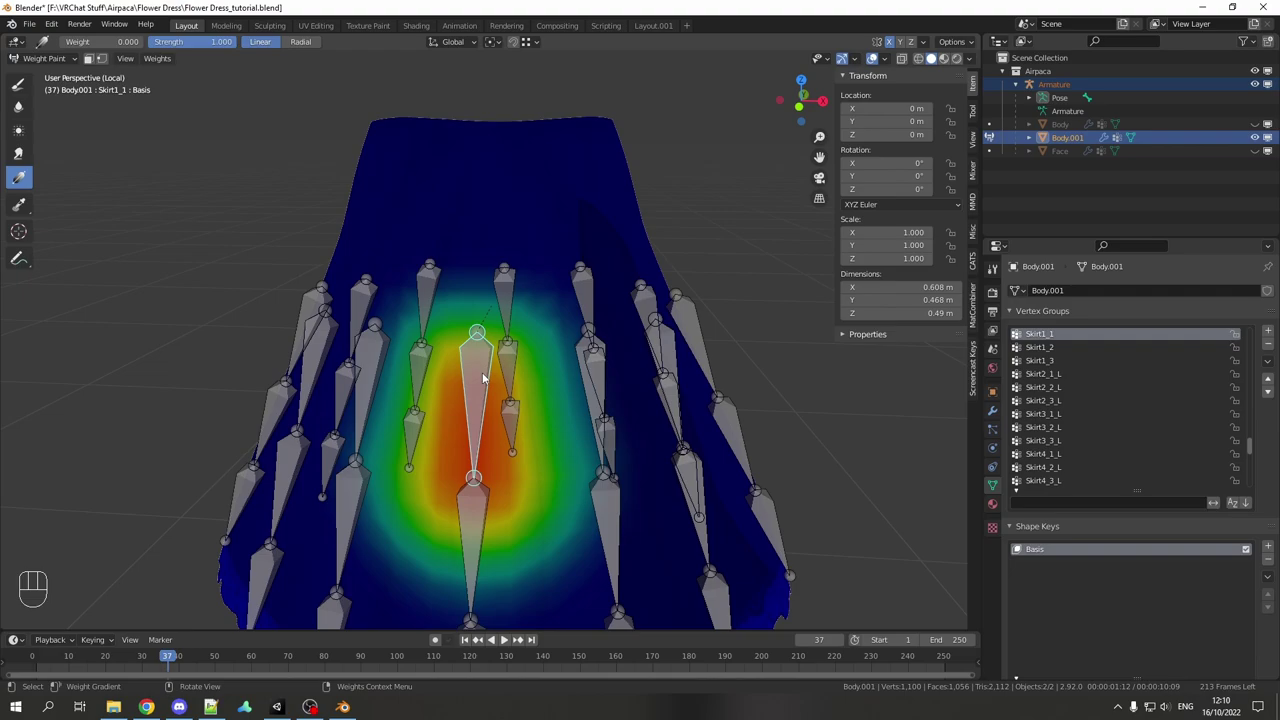
# Step: Return to Object Mode, reveal the hidden meshes and join the skirt mesh Body.001 into Body
pyautogui.click(43, 58)
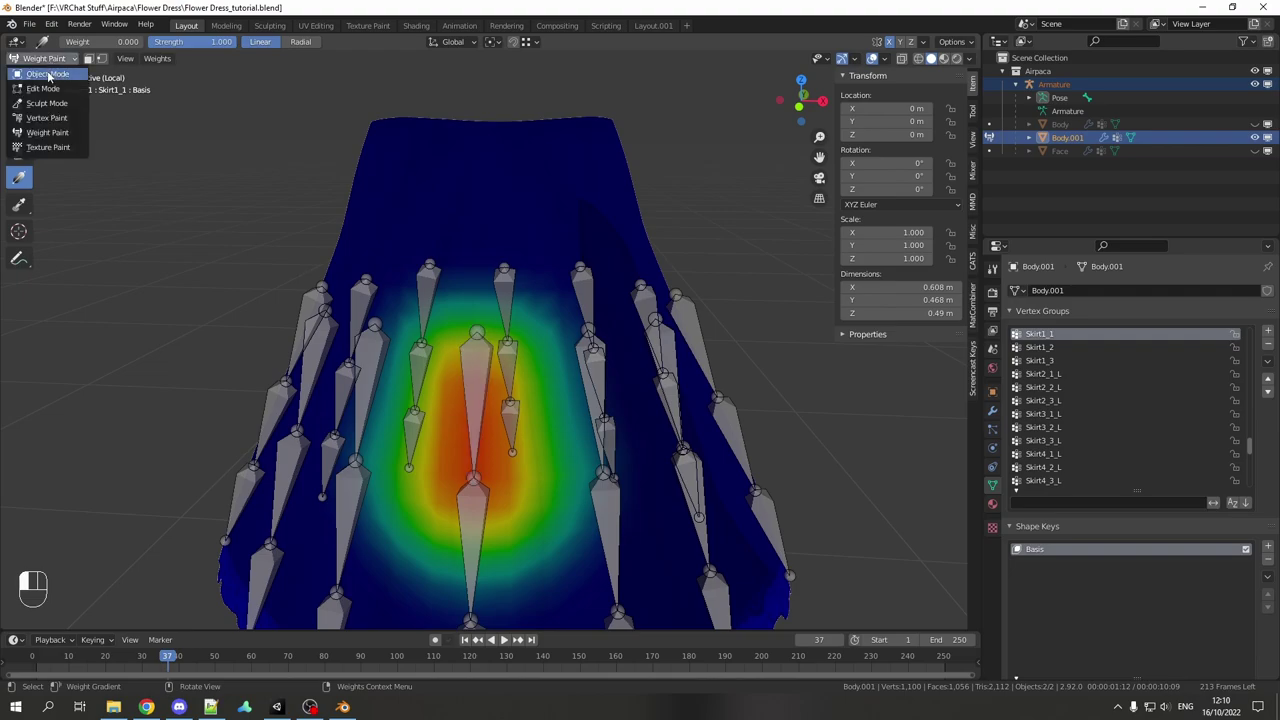
pyautogui.click(40, 75)
pyautogui.hotkey('alt', 'h')
pyautogui.hotkey('alt', 'a')
pyautogui.click(585, 263)
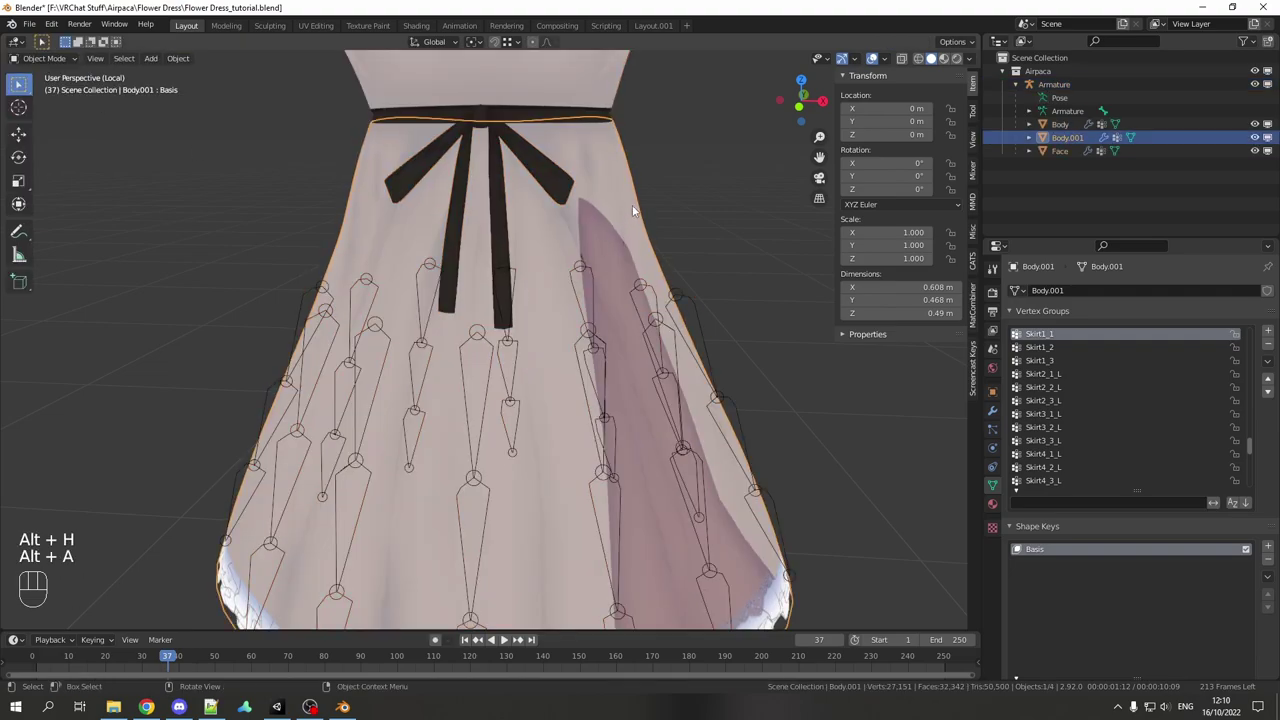
pyautogui.scroll(-3, 515, 210)
pyautogui.keyDown('shift'); pyautogui.click(544, 201); pyautogui.keyUp('shift')
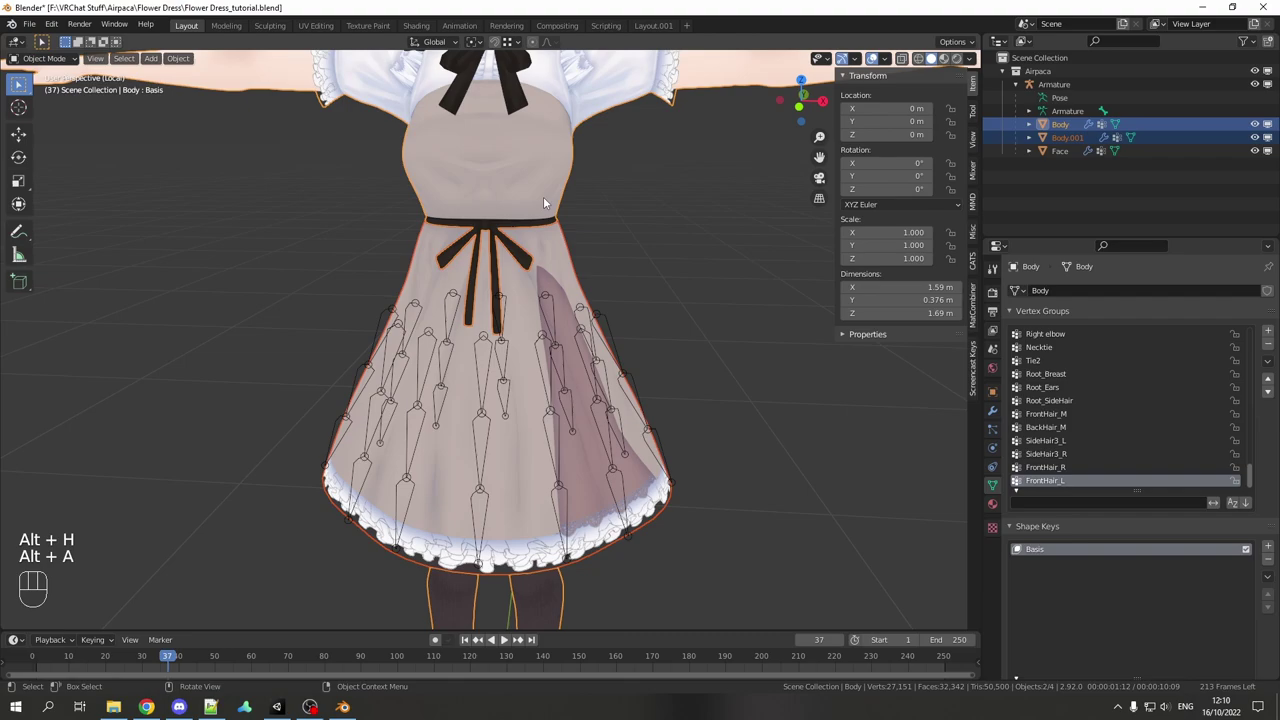
pyautogui.hotkey('ctrl', 'j')
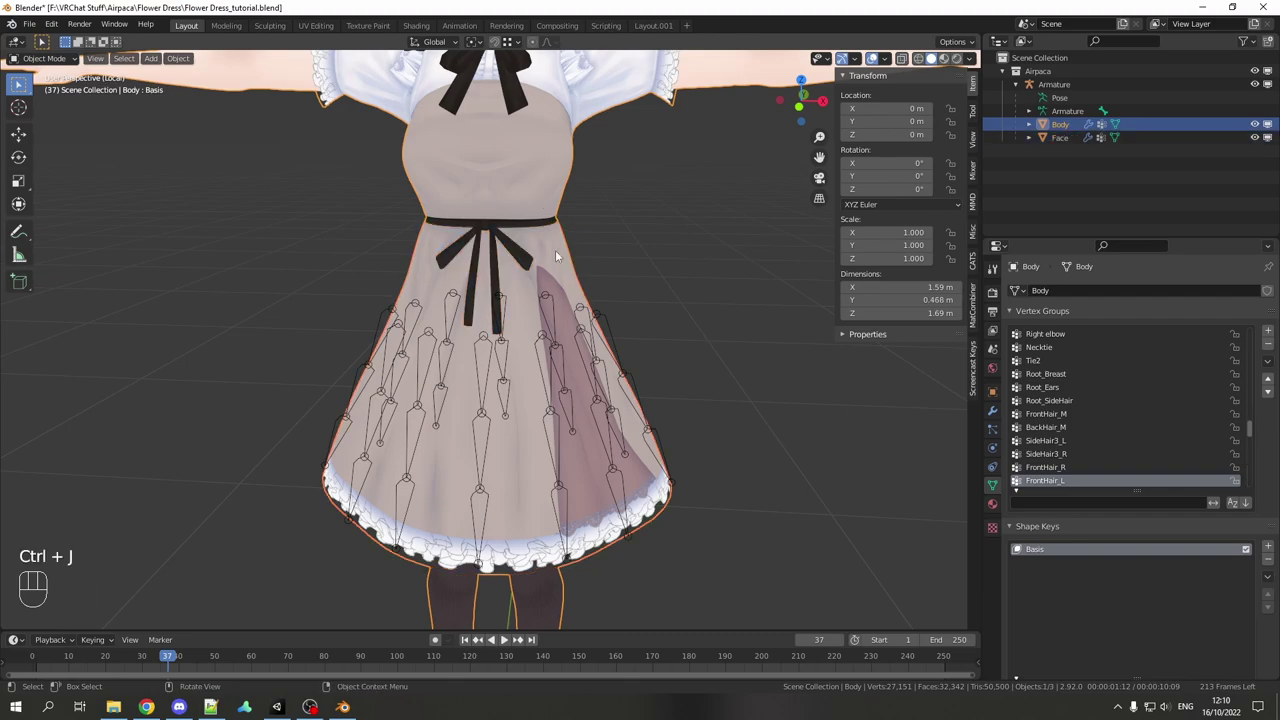
# Step: Switch the armature to Pose Mode and test-rotate skirt bones such as Skirt2_1_L, cancelling each rotation
pyautogui.hotkey('ctrl', 'Tab')
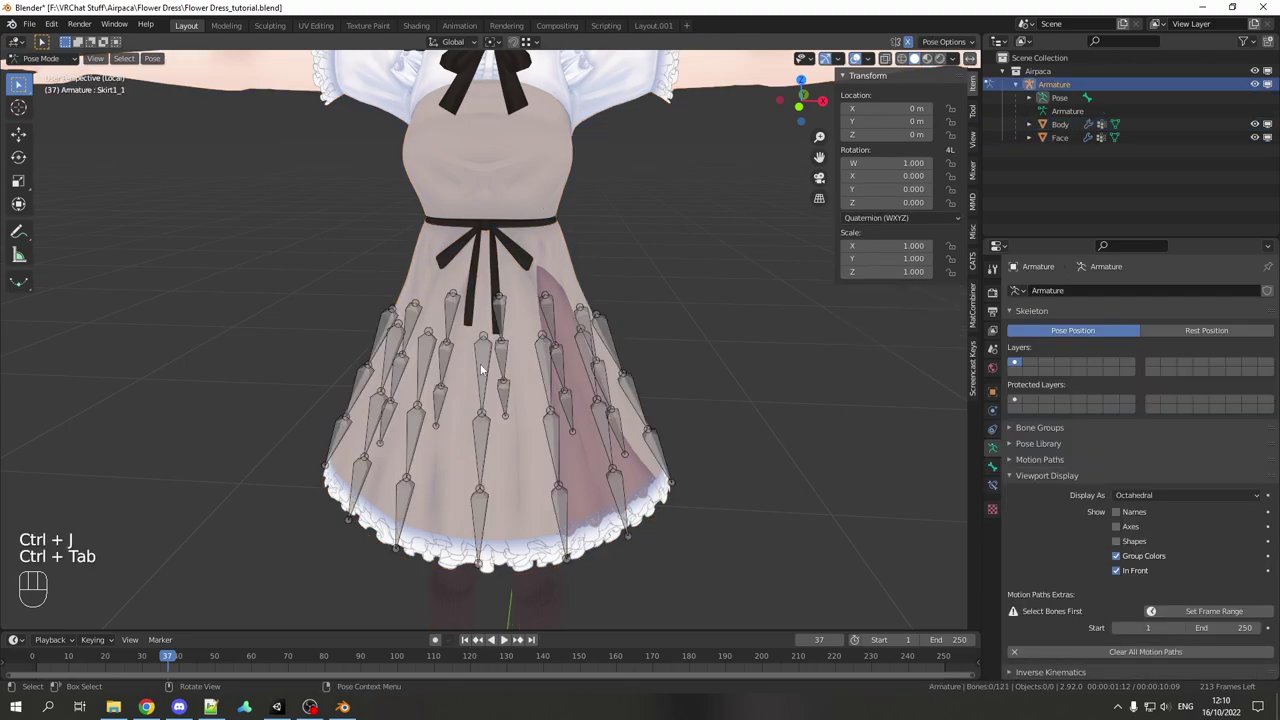
pyautogui.moveTo(481, 370); pyautogui.dragTo(572, 456, button='middle')
pyautogui.press('r')
pyautogui.press('Escape')
pyautogui.press('r')
pyautogui.press('Escape')
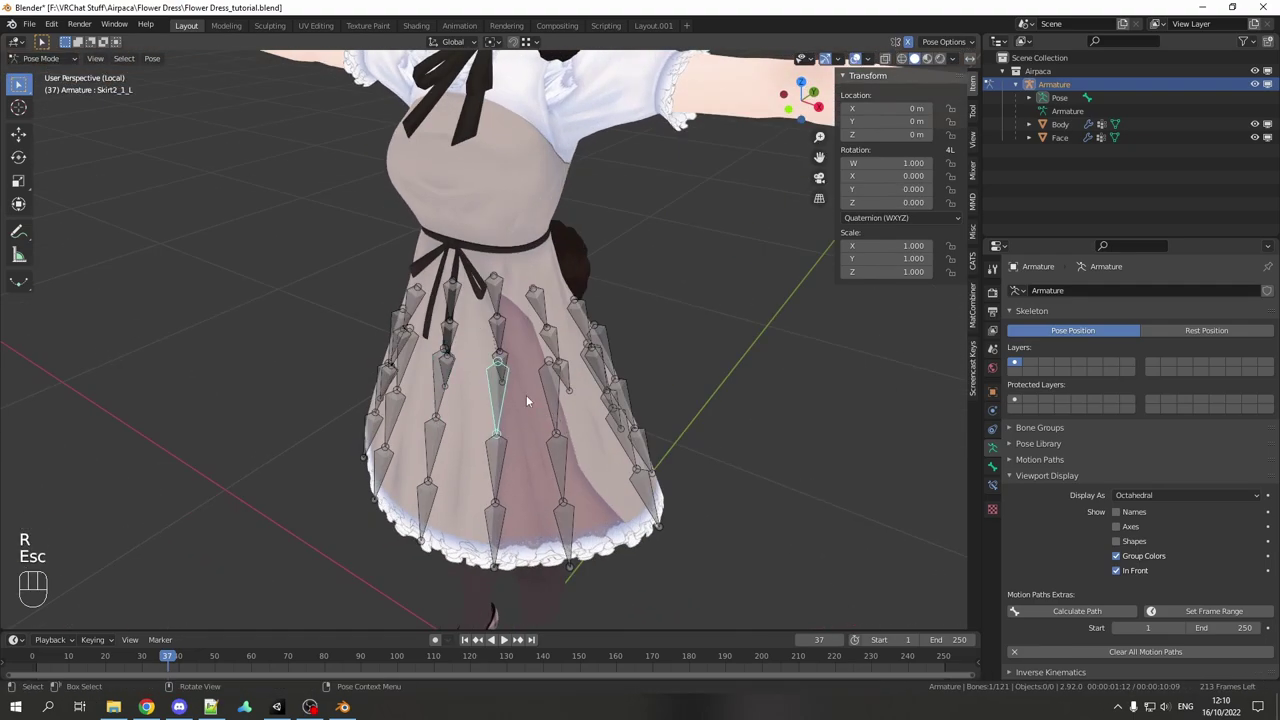
# Step: Reveal all hidden armature bones and test-move the Root_Skirt bone, cancelling the move
pyautogui.hotkey('alt', 'h')
pyautogui.hotkey('alt', 'a')
pyautogui.moveTo(517, 346); pyautogui.dragTo(484, 336, button='middle')
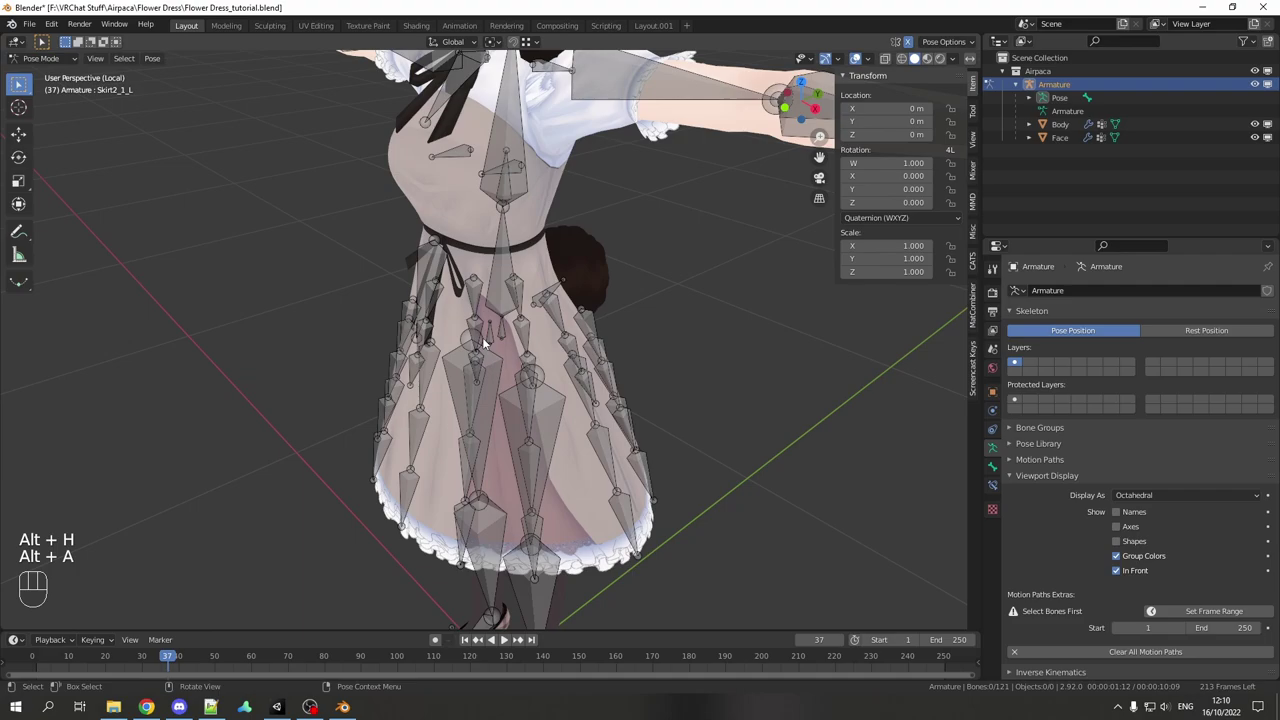
pyautogui.click(486, 338)
pyautogui.click(492, 338)
pyautogui.press('g')
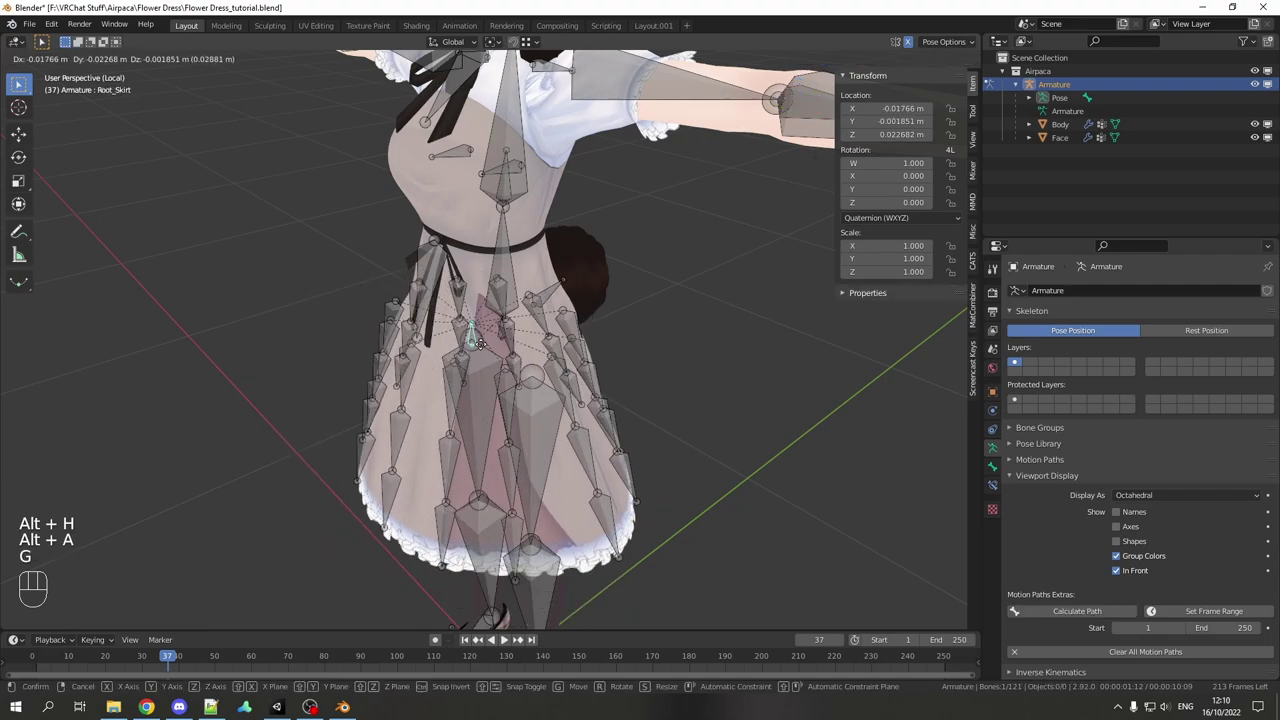
pyautogui.press('Escape')
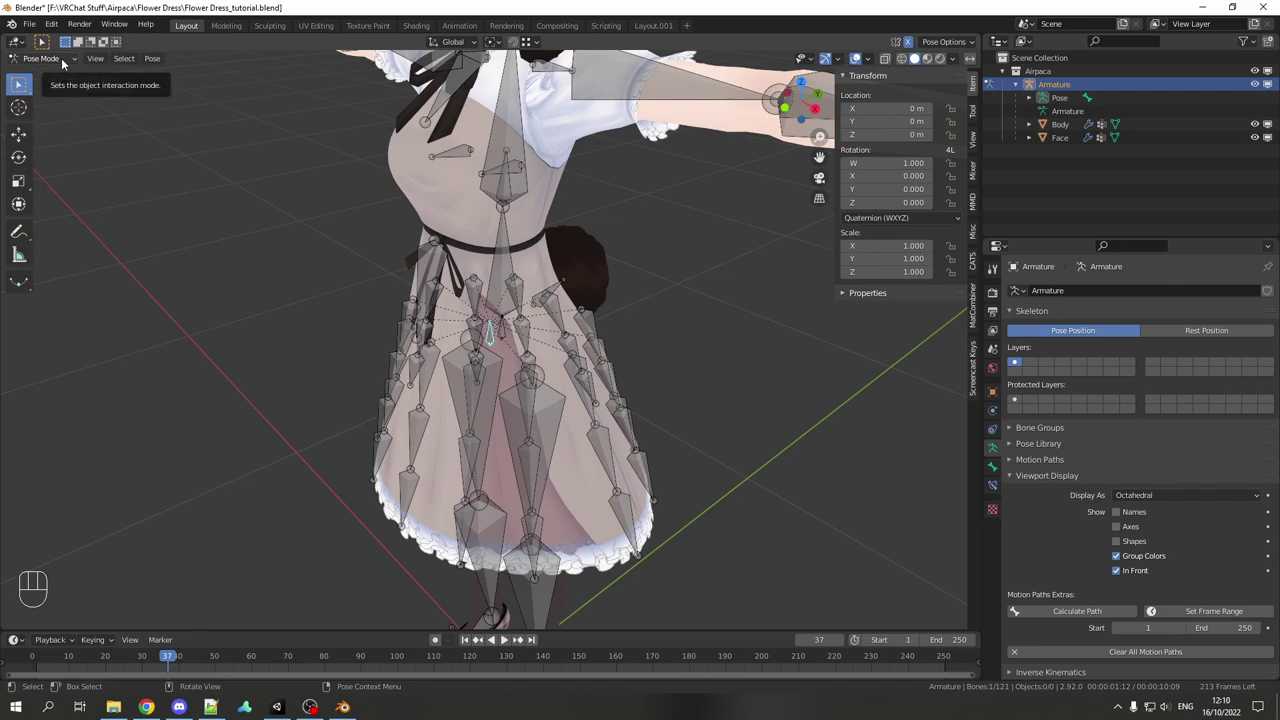
# Step: Inspect the full skirt rig from several angles and test-move Root_Skirt once more, cancelling the move
pyautogui.scroll(-3, 526, 300)
pyautogui.moveTo(526, 300); pyautogui.dragTo(631, 273, button='middle')
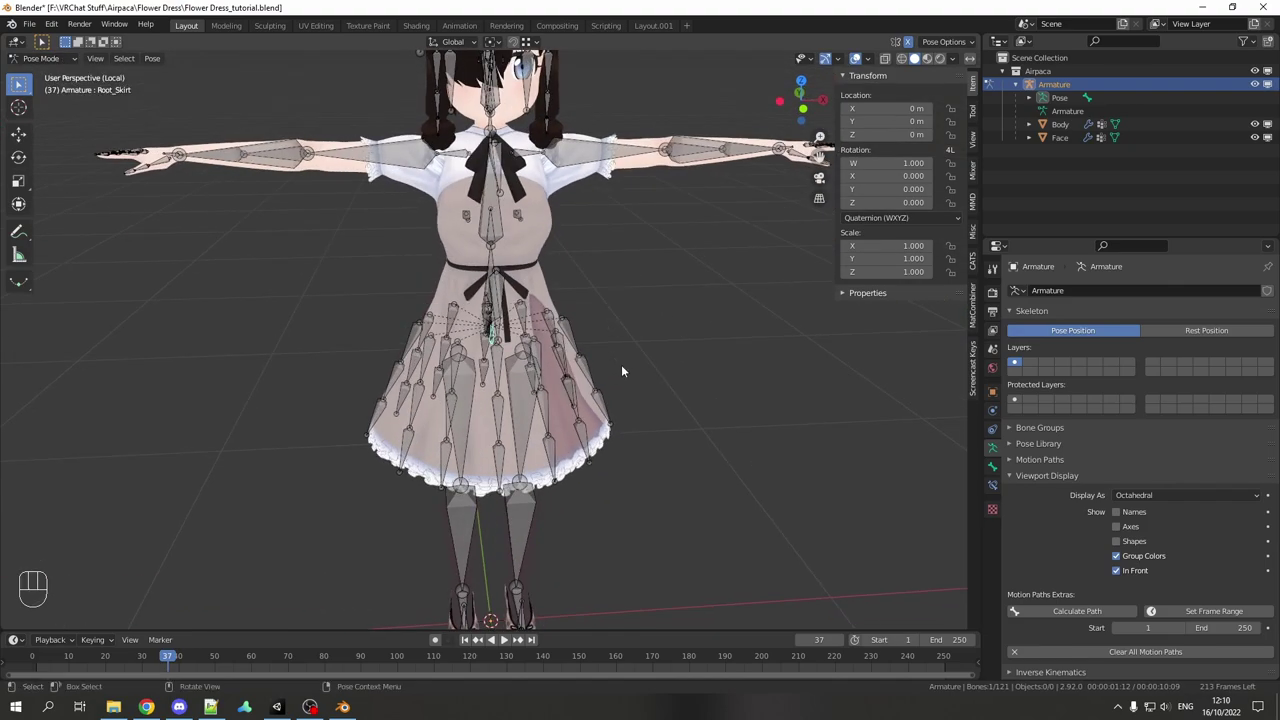
pyautogui.keyDown('shift'); pyautogui.moveTo(621, 364); pyautogui.dragTo(628, 308, button='middle'); pyautogui.keyUp('shift')
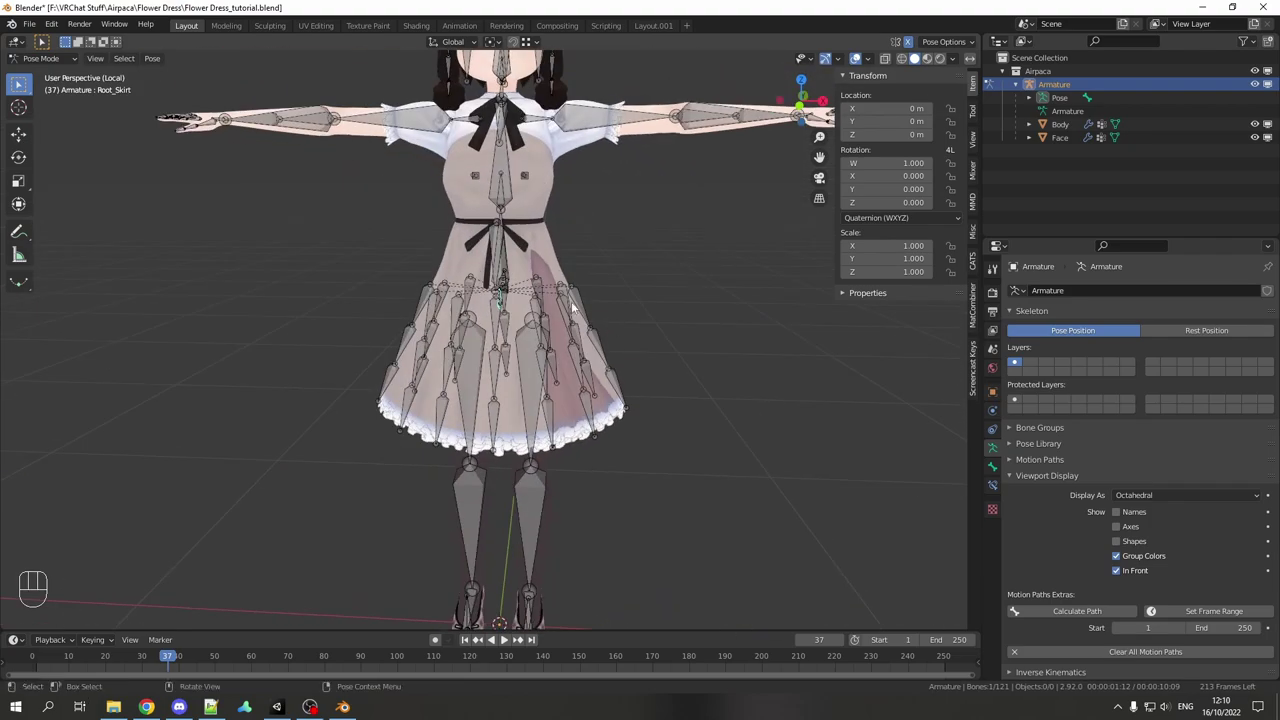
pyautogui.moveTo(543, 293); pyautogui.dragTo(512, 273, button='middle')
pyautogui.scroll(4, 483, 322)
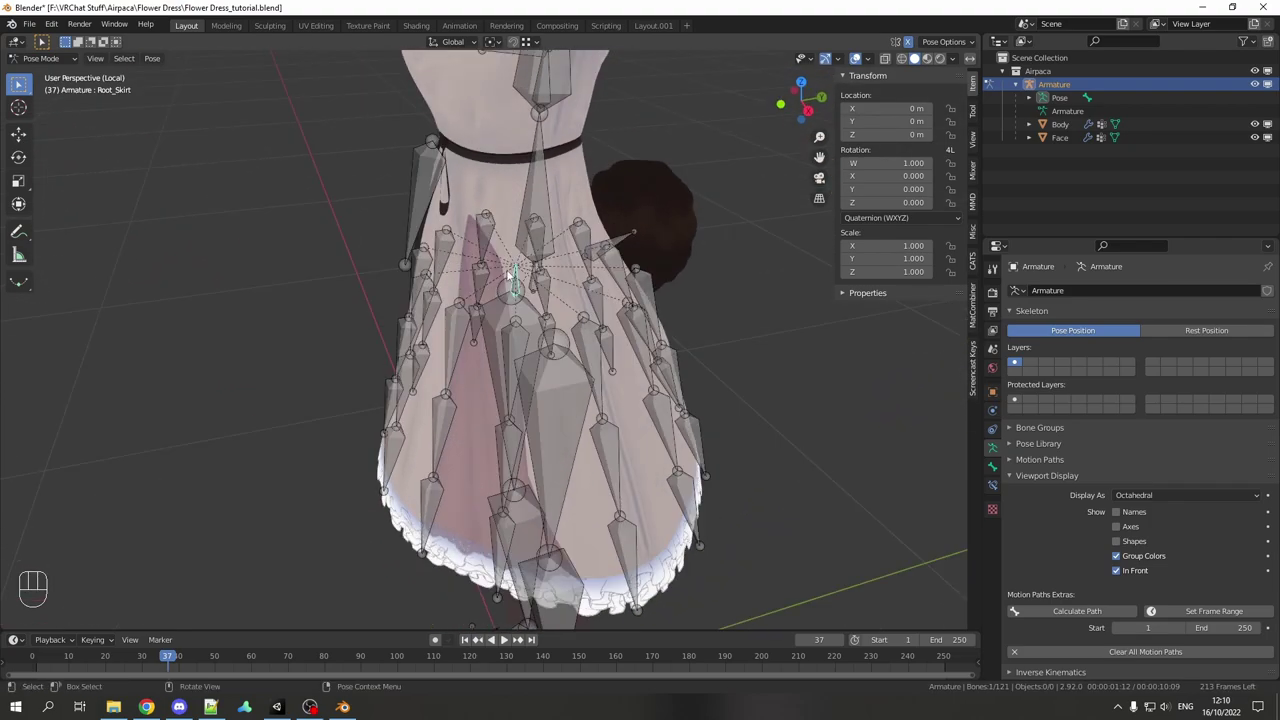
pyautogui.press('g')
pyautogui.press('Escape')
# Step: Put the armature in Edit Mode and turn on the display of bone axes for the skirt bones
pyautogui.click(67, 60)
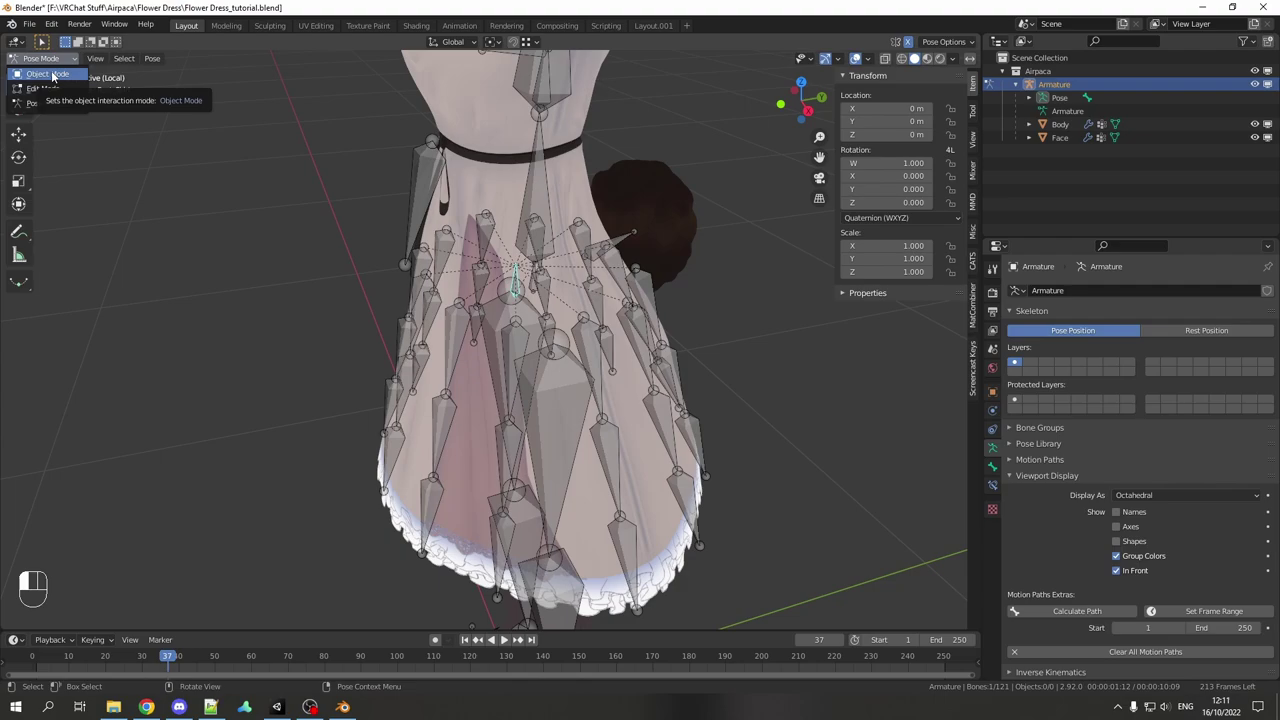
pyautogui.click(42, 88)
pyautogui.moveTo(560, 230)
pyautogui.mouseDown(button='middle')
pyautogui.moveTo(683, 206)
pyautogui.moveTo(581, 231)
pyautogui.mouseUp(button='middle')
pyautogui.press('b')
pyautogui.moveTo(262, 197); pyautogui.dragTo(786, 551)
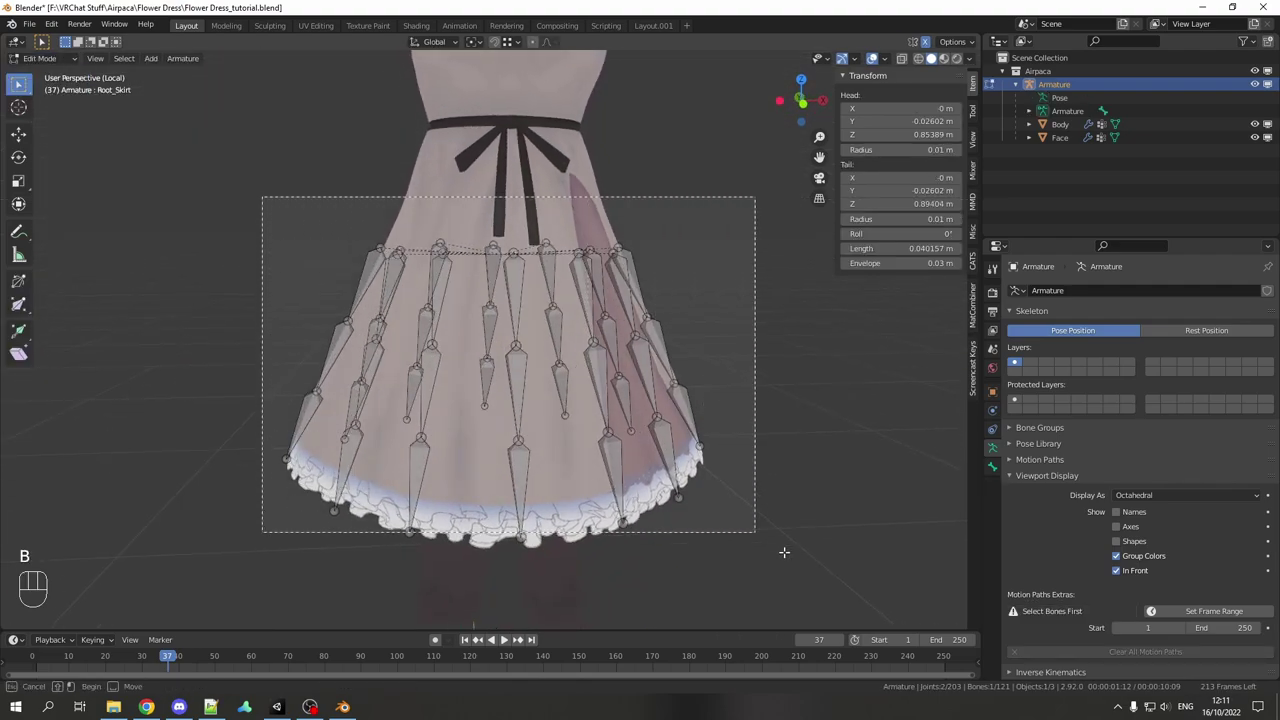
pyautogui.moveTo(786, 551); pyautogui.dragTo(566, 375, button='middle')
pyautogui.hotkey('alt', 'a')
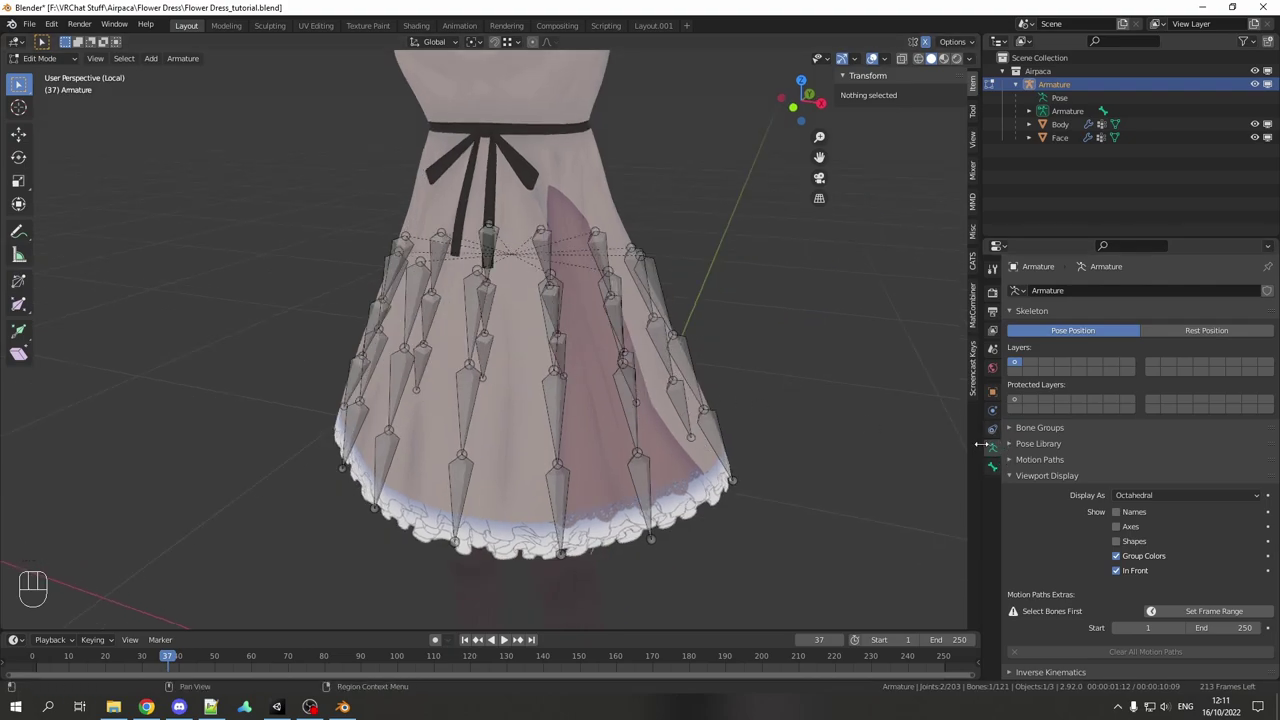
pyautogui.click(1119, 528)
pyautogui.moveTo(660, 330); pyautogui.dragTo(521, 372, button='middle')
pyautogui.scroll(1, 610, 398)
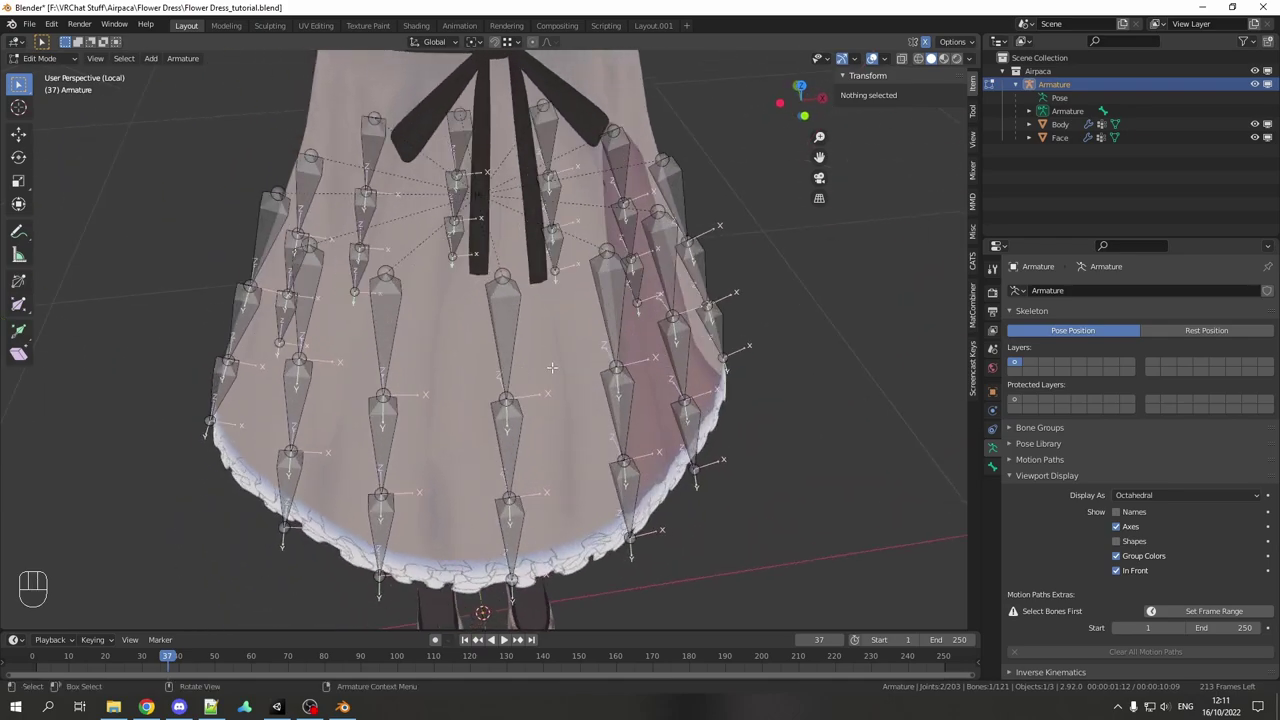
# Step: Examine the axis orientation of the skirt bones from the front, sides and back of the dress
pyautogui.press('a')
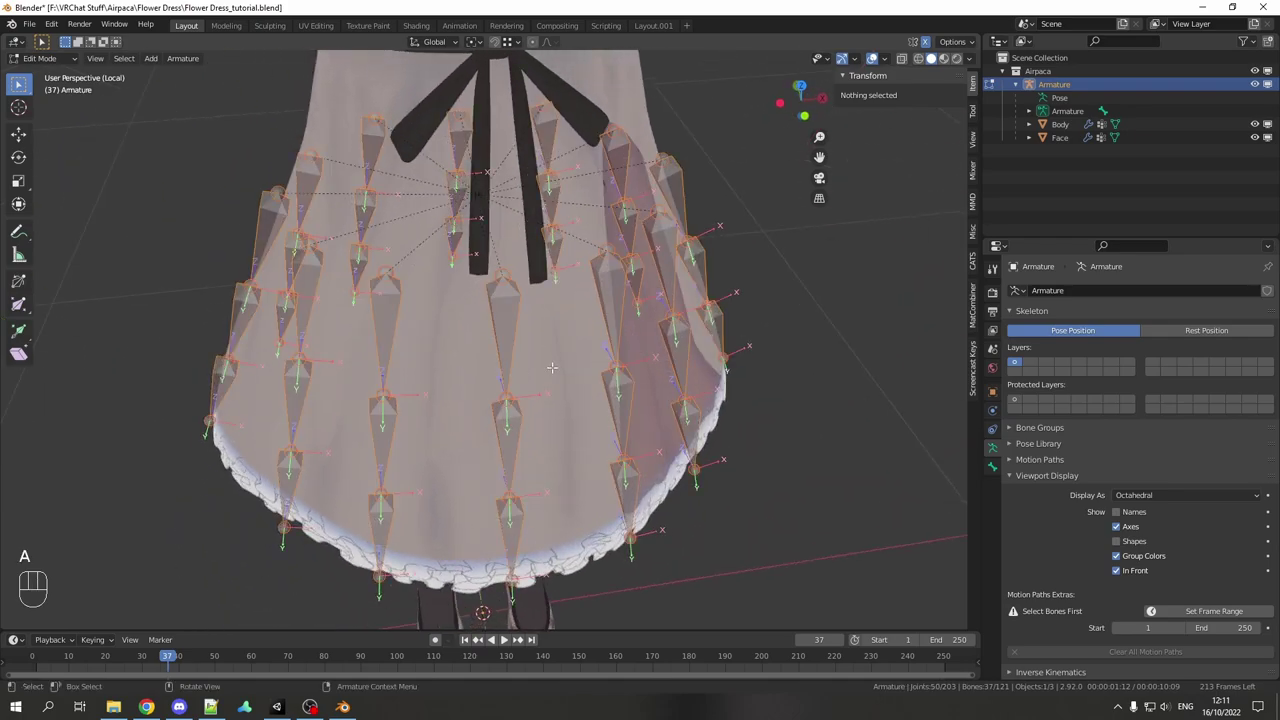
pyautogui.hotkey('alt', 'a')
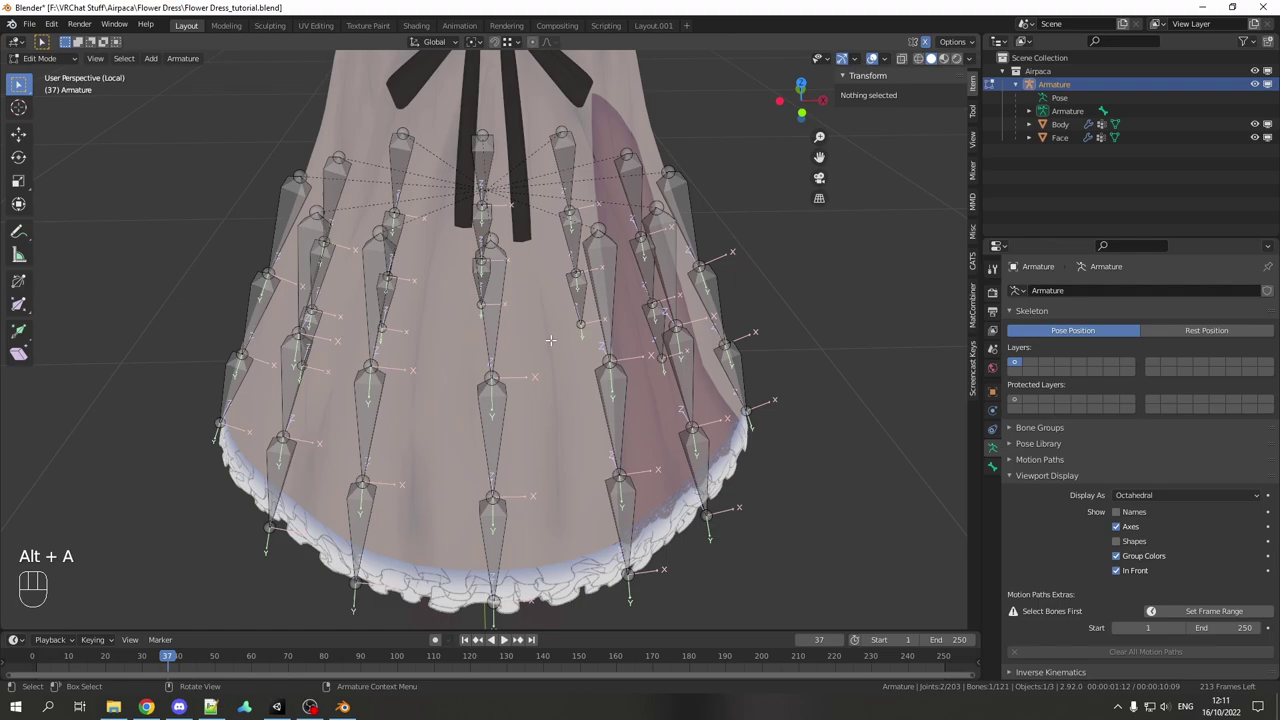
pyautogui.moveTo(550, 340); pyautogui.dragTo(600, 362, button='middle')
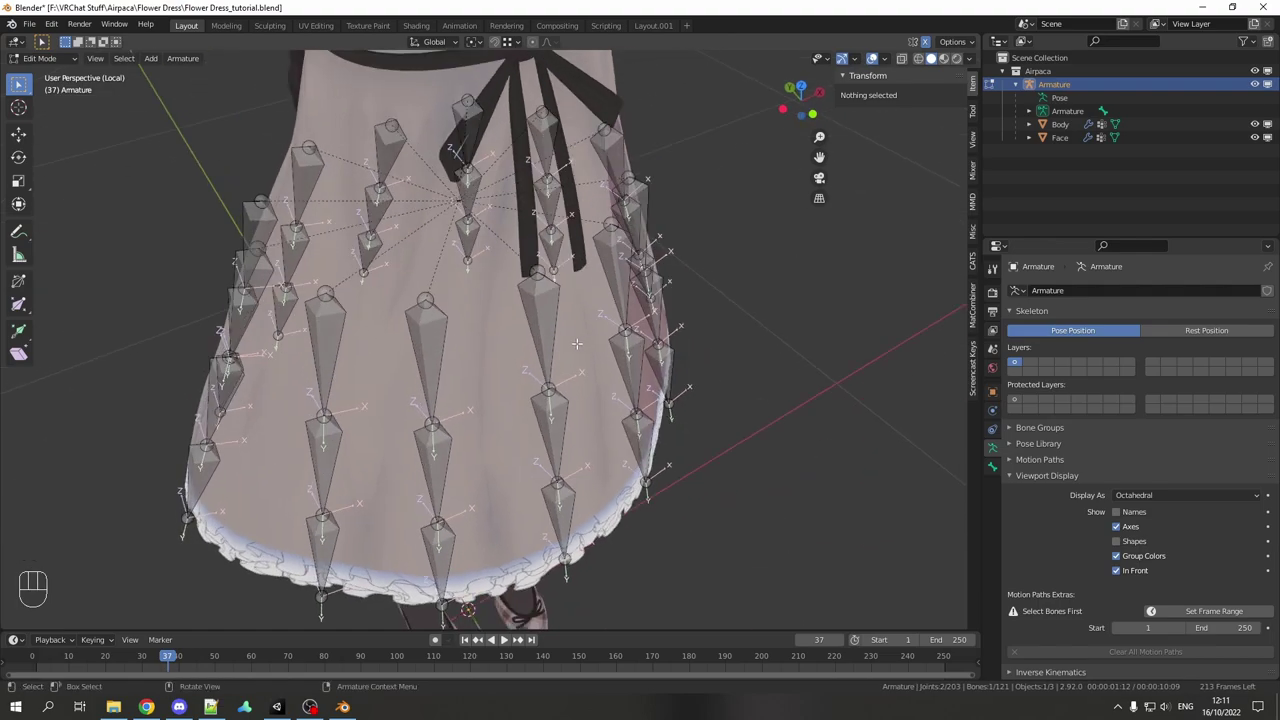
pyautogui.moveTo(576, 344); pyautogui.dragTo(533, 414, button='middle')
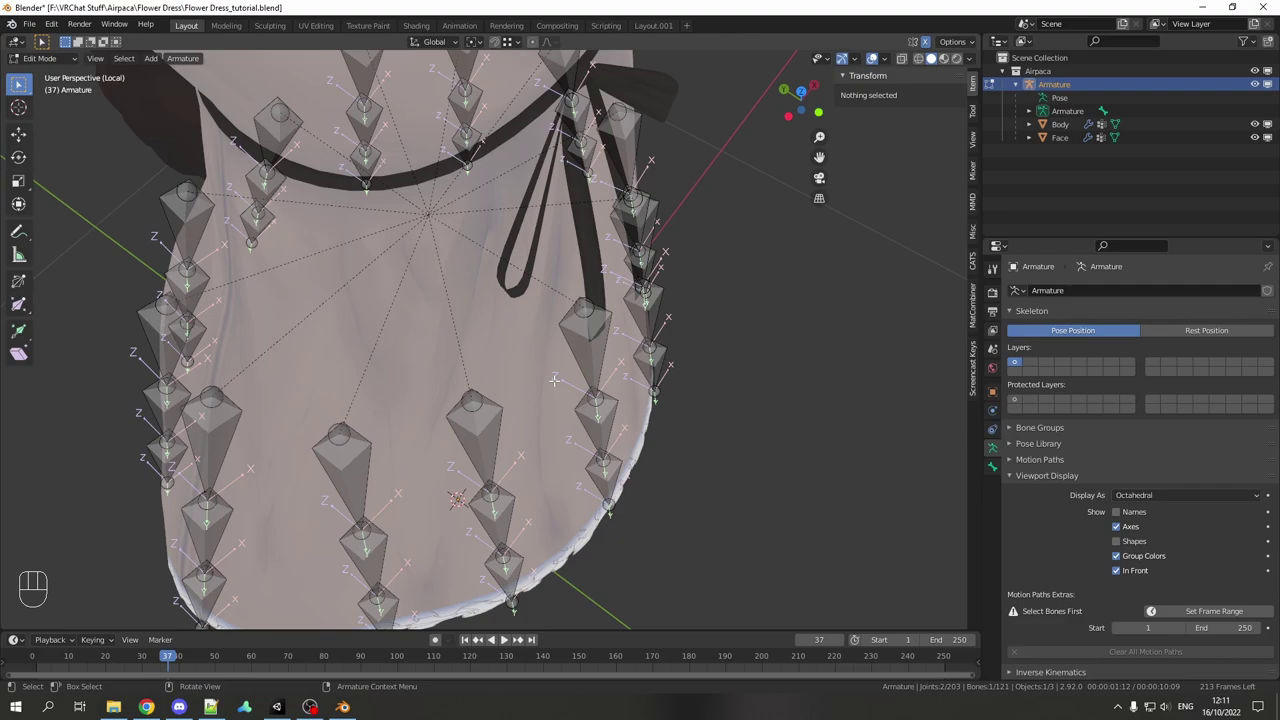
pyautogui.moveTo(515, 357); pyautogui.dragTo(505, 325, button='middle')
pyautogui.moveTo(505, 325); pyautogui.dragTo(638, 346, button='middle')
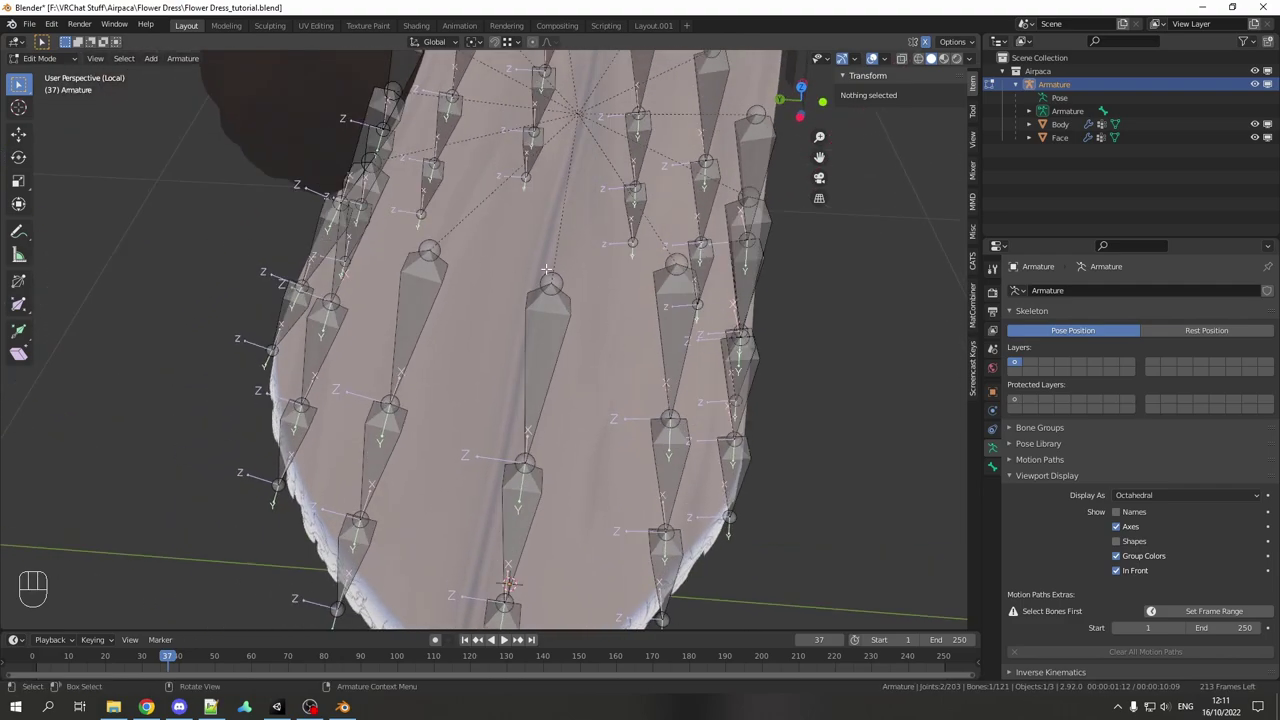
pyautogui.keyDown('shift'); pyautogui.moveTo(546, 270); pyautogui.dragTo(581, 279, button='middle'); pyautogui.keyUp('shift')
# Step: Clear the roll of all the skirt bones to 0°
pyautogui.press('a')
pyautogui.hotkey('alt', 'r')
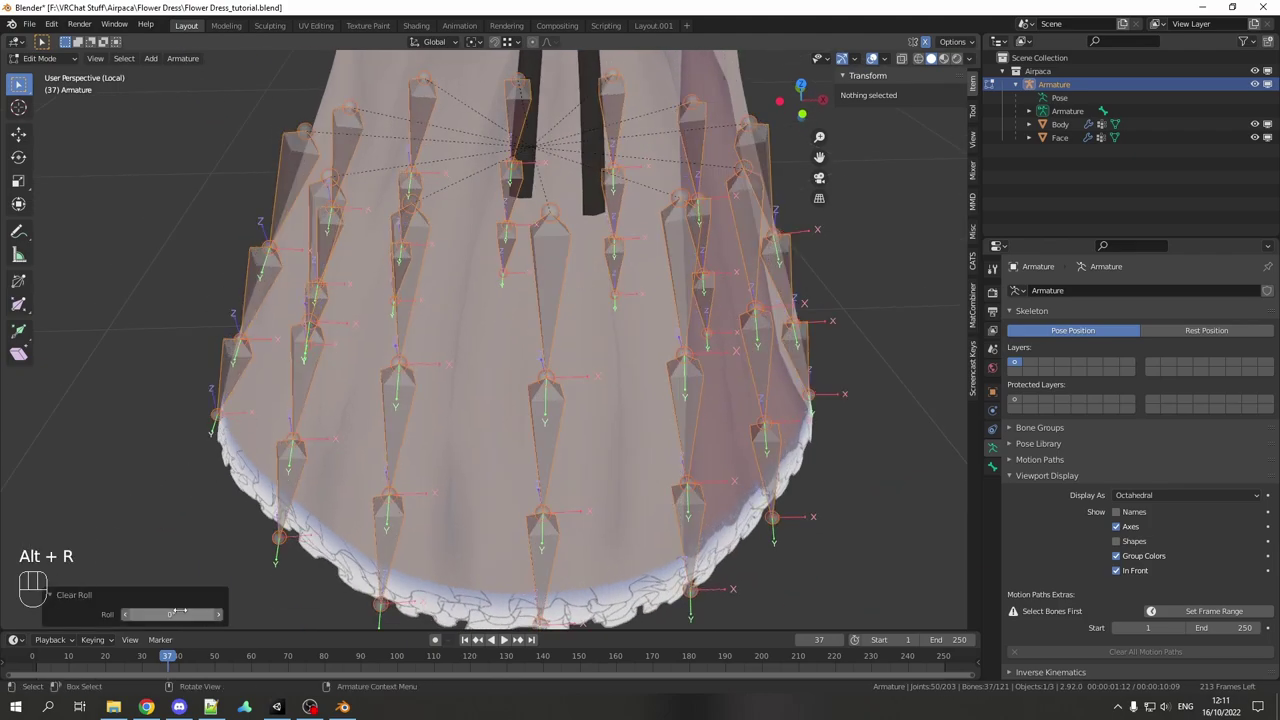
pyautogui.keyDown('shift'); pyautogui.moveTo(465, 375); pyautogui.dragTo(692, 408, button='middle'); pyautogui.keyUp('shift')
pyautogui.moveTo(642, 345); pyautogui.dragTo(551, 271, button='middle')
# Step: View the skirt bones from above, deselect them, and set the transform orientation to Normal and the pivot point to Individual Origins
pyautogui.press('KP_7')
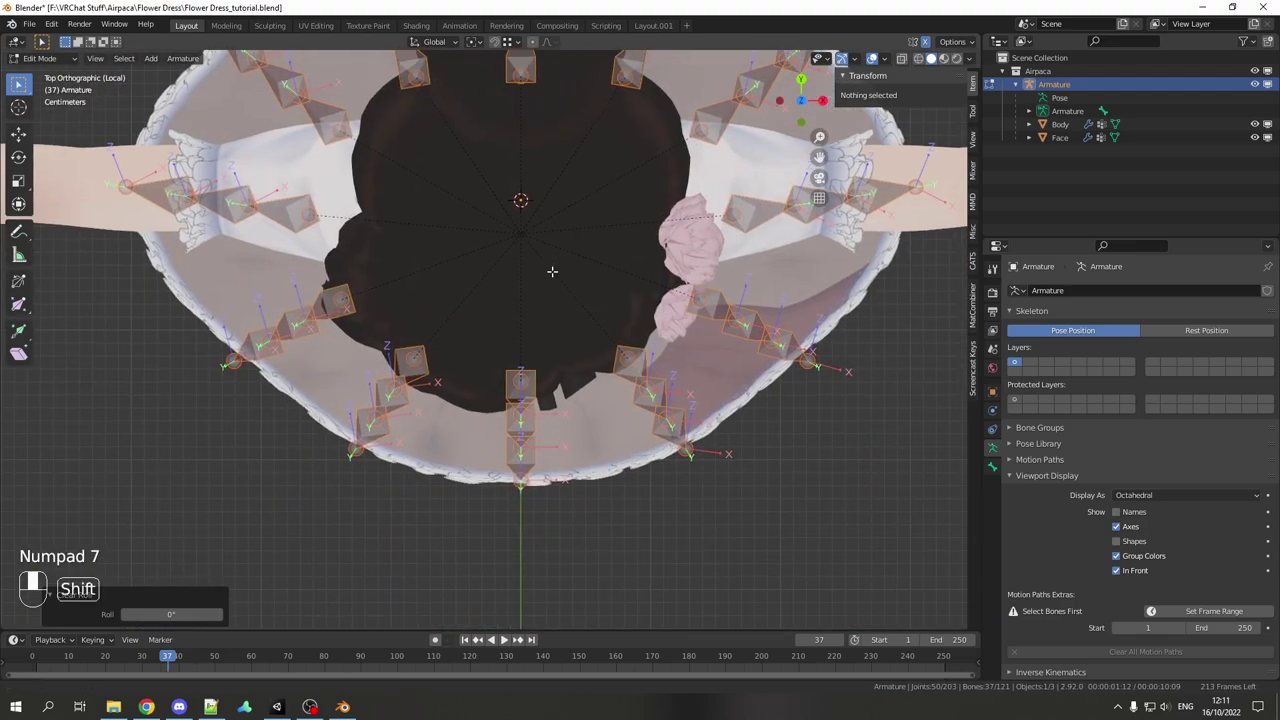
pyautogui.scroll(3, 551, 265)
pyautogui.hotkey('alt', 'a')
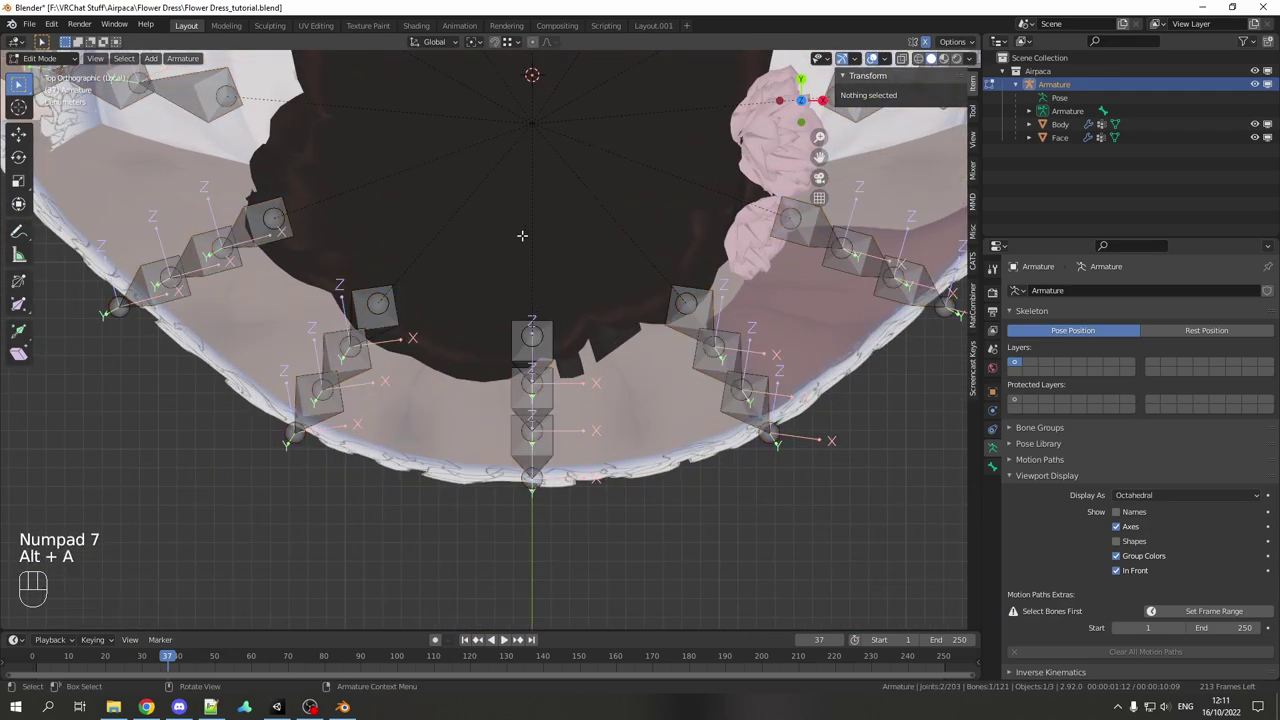
pyautogui.click(449, 41)
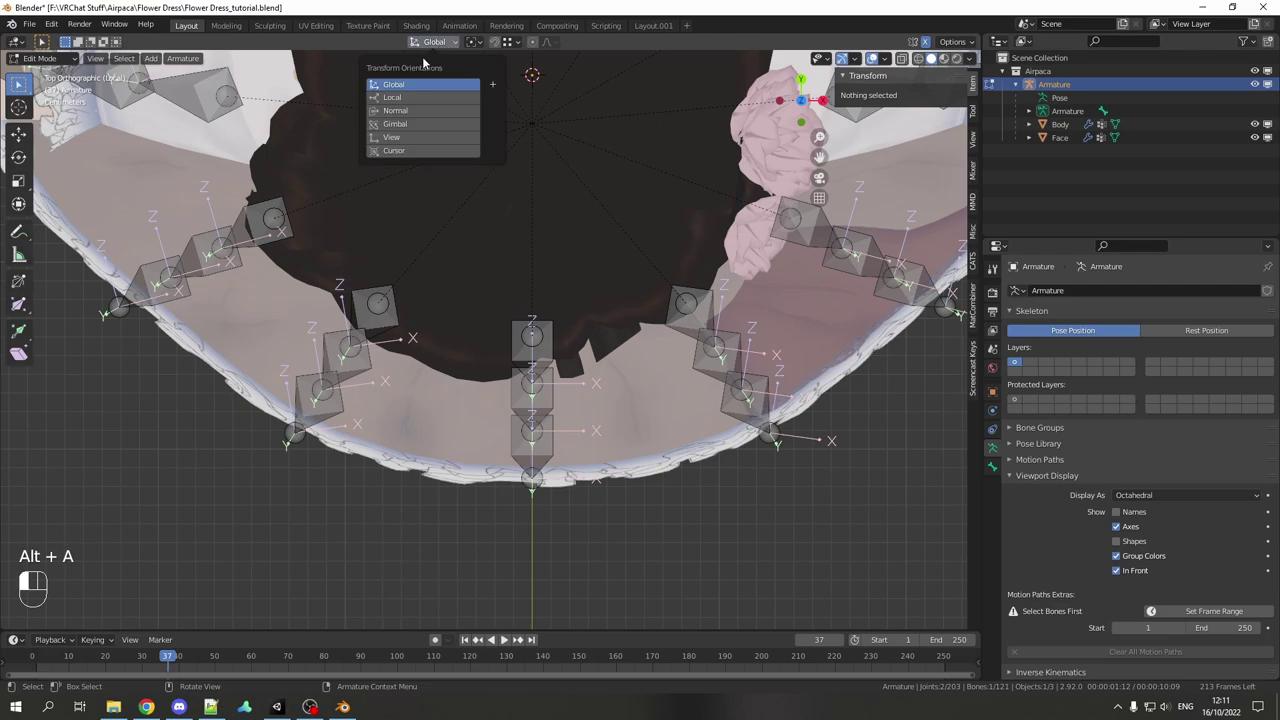
pyautogui.click(416, 110)
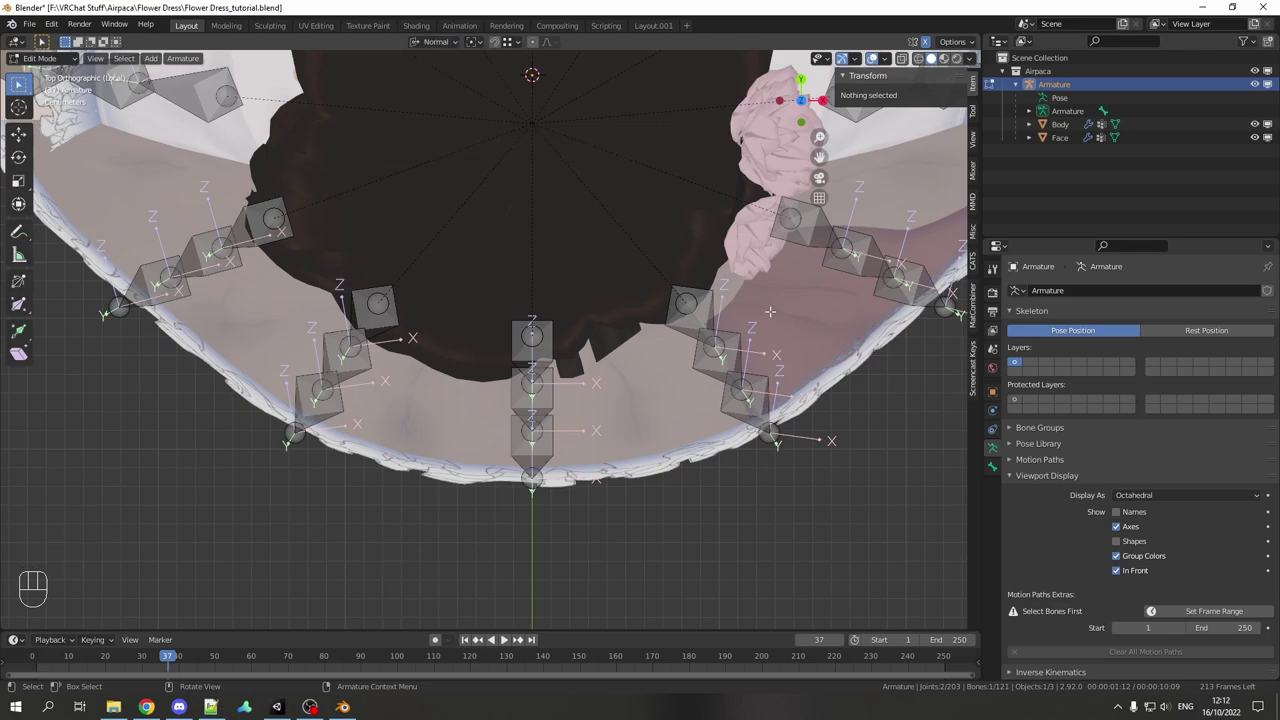
pyautogui.click(482, 44)
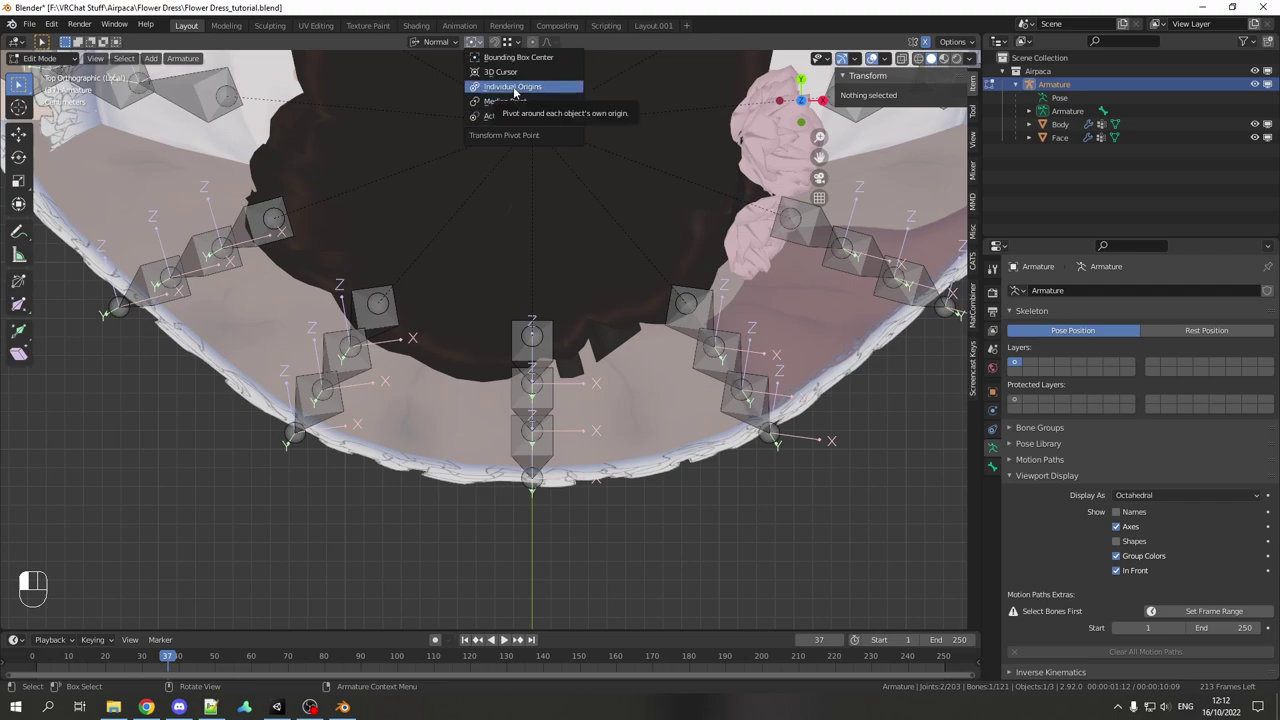
pyautogui.click(513, 86)
# Step: Try rolling the front-centre skirt bone chain around its own length
pyautogui.hotkey('alt', 'a')
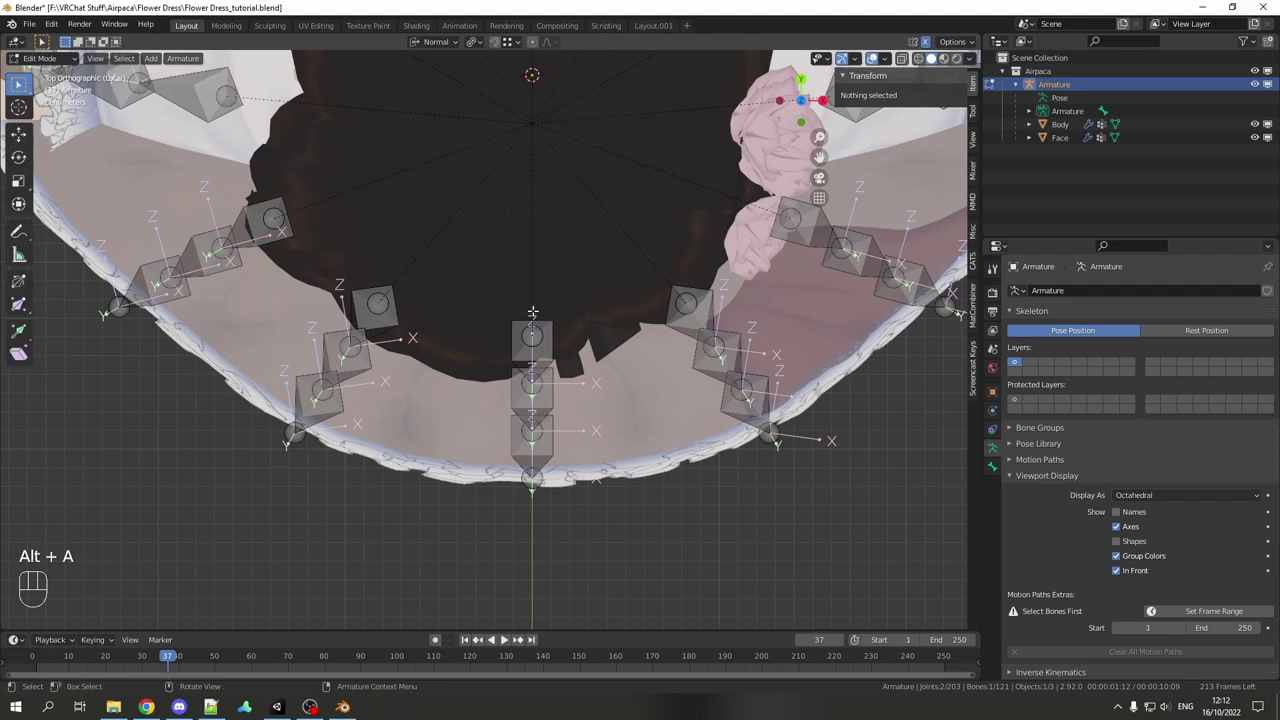
pyautogui.press('c')
pyautogui.moveTo(532, 335); pyautogui.dragTo(537, 490)
pyautogui.rightClick(537, 521)
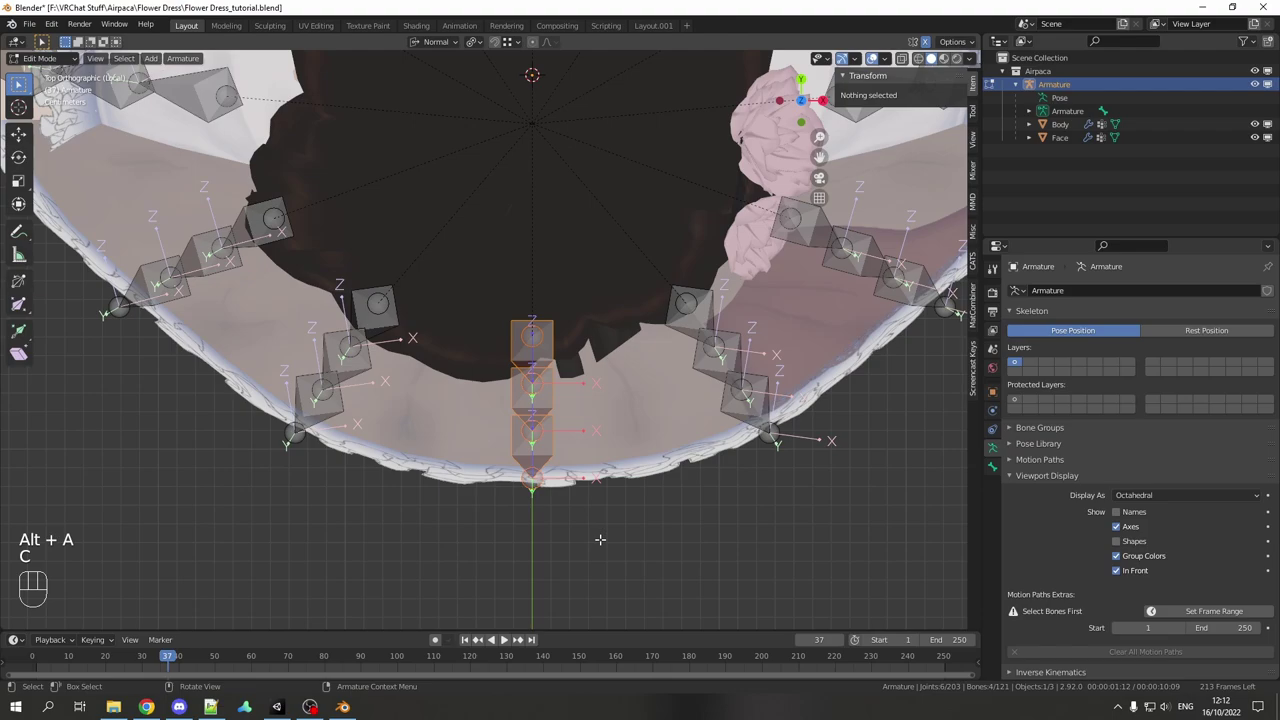
pyautogui.hotkey('ctrl', 'r')
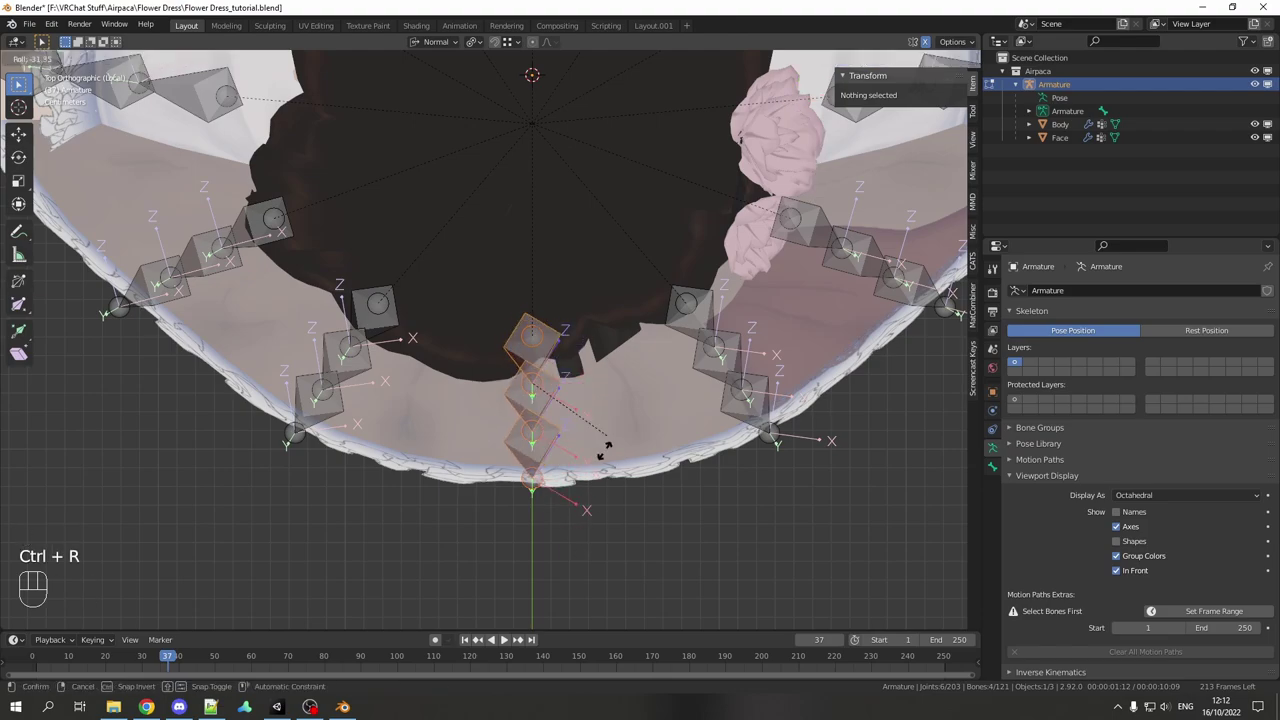
pyautogui.press('Escape')
pyautogui.moveTo(574, 534); pyautogui.dragTo(686, 449, button='middle')
pyautogui.hotkey('ctrl', 'r')
pyautogui.press('Escape')
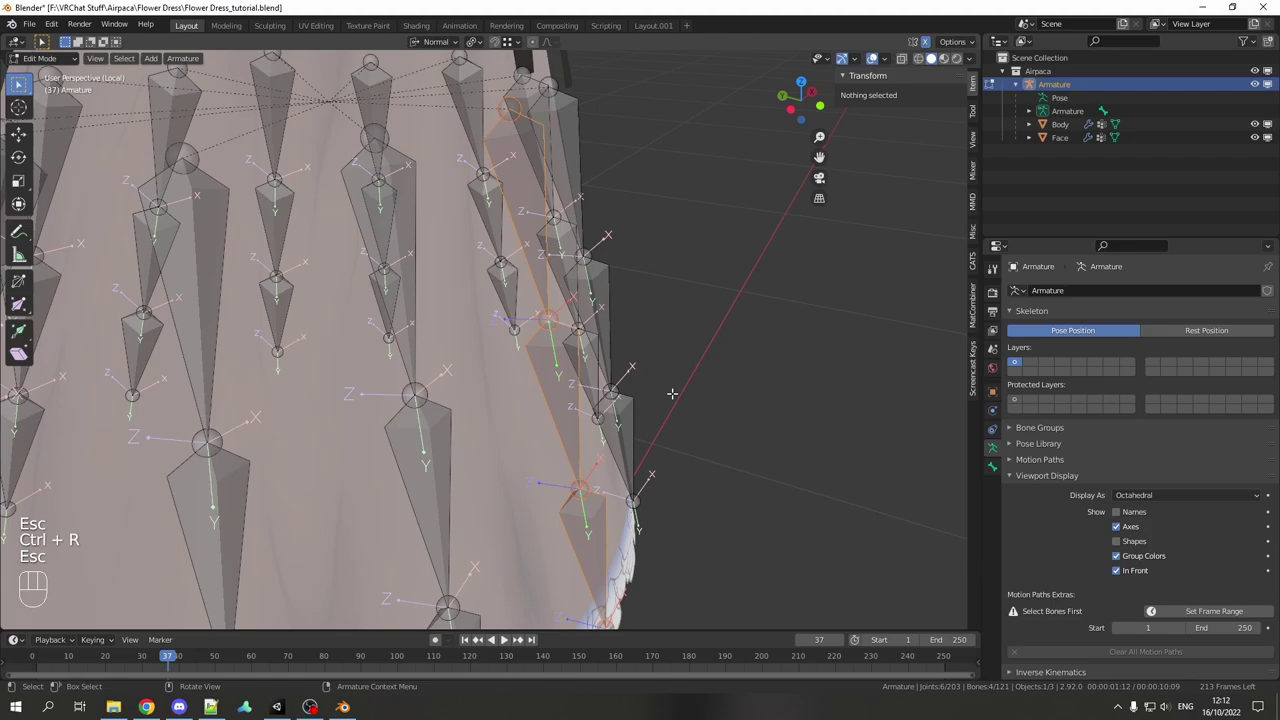
# Step: Roll the first skirt bone chain beside the front centre, on the +X side, so its Z axes point toward the skirt's centre
pyautogui.press('KP_7')
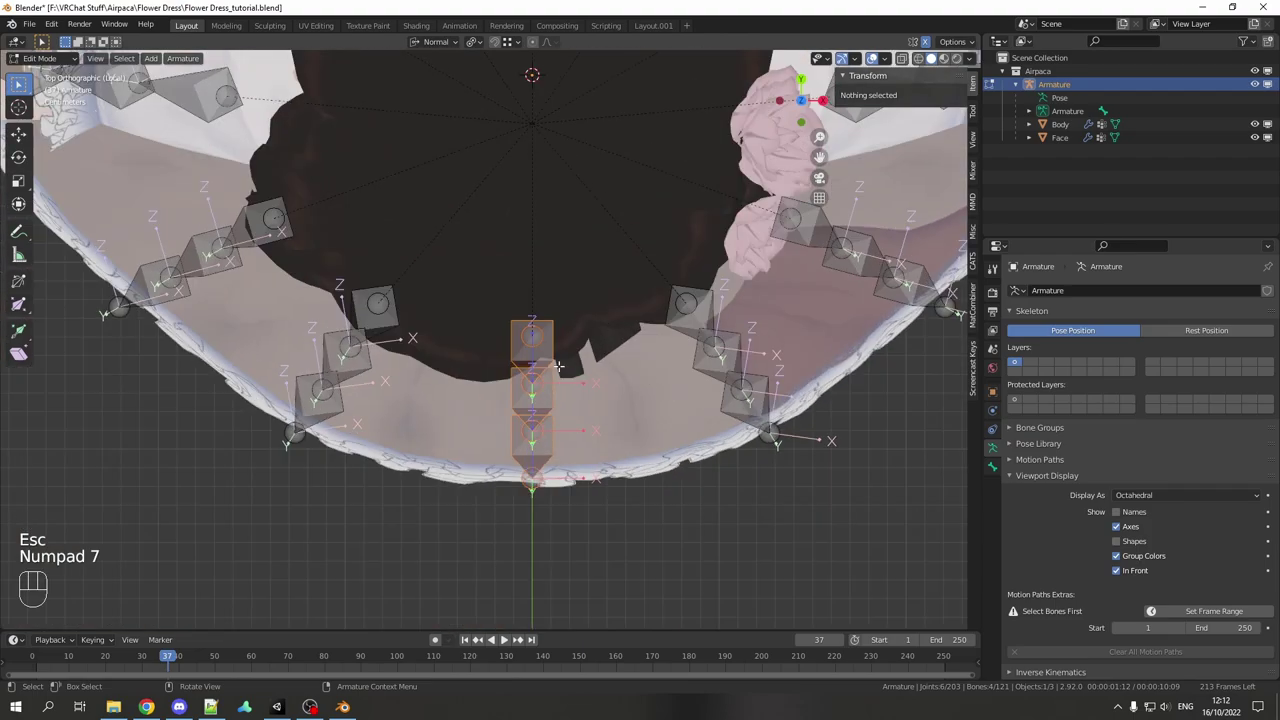
pyautogui.keyDown('shift'); pyautogui.moveTo(526, 326); pyautogui.dragTo(396, 360, button='middle'); pyautogui.keyUp('shift')
pyautogui.hotkey('alt', 'a')
pyautogui.press('c')
pyautogui.moveTo(548, 340); pyautogui.dragTo(662, 476)
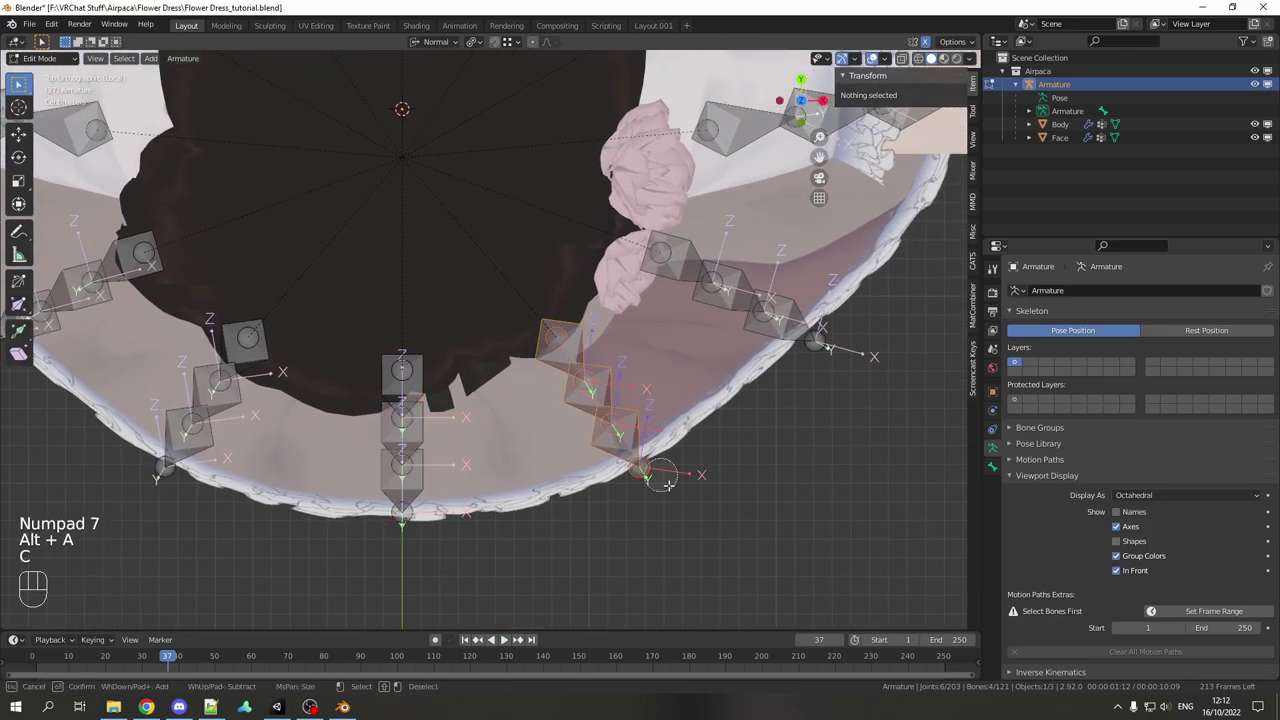
pyautogui.rightClick(690, 517)
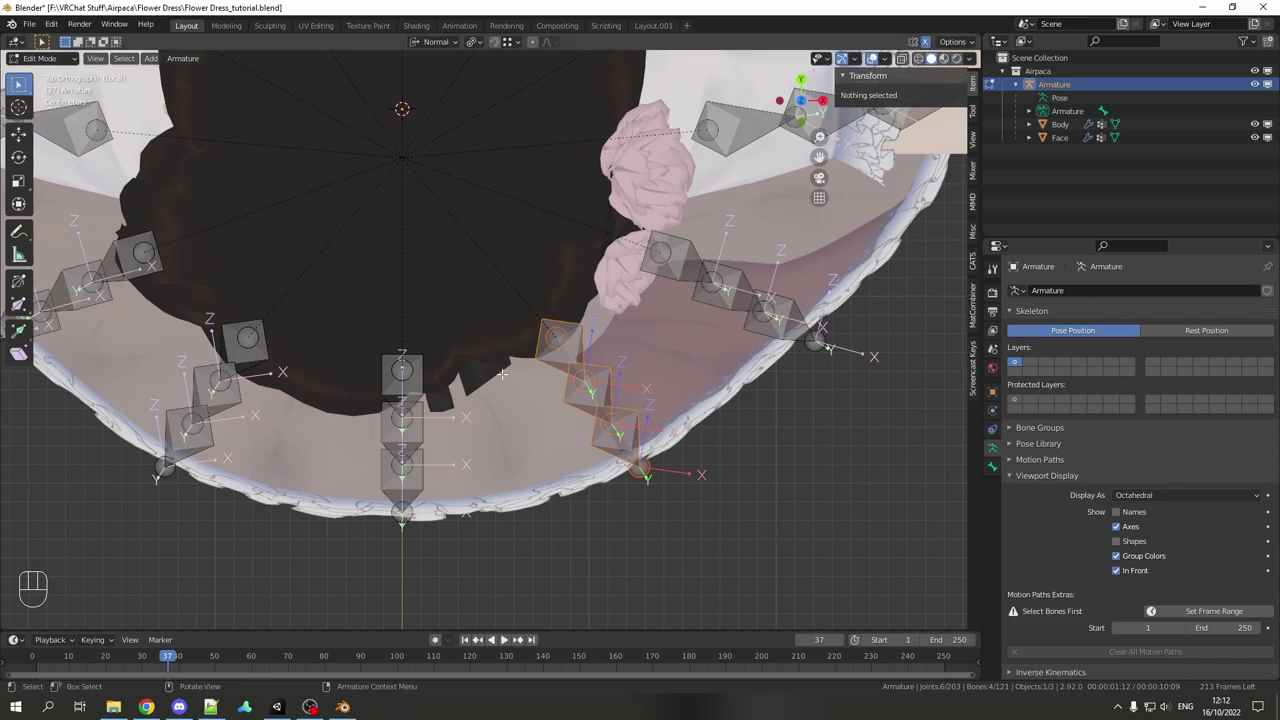
pyautogui.hotkey('ctrl', 'r')
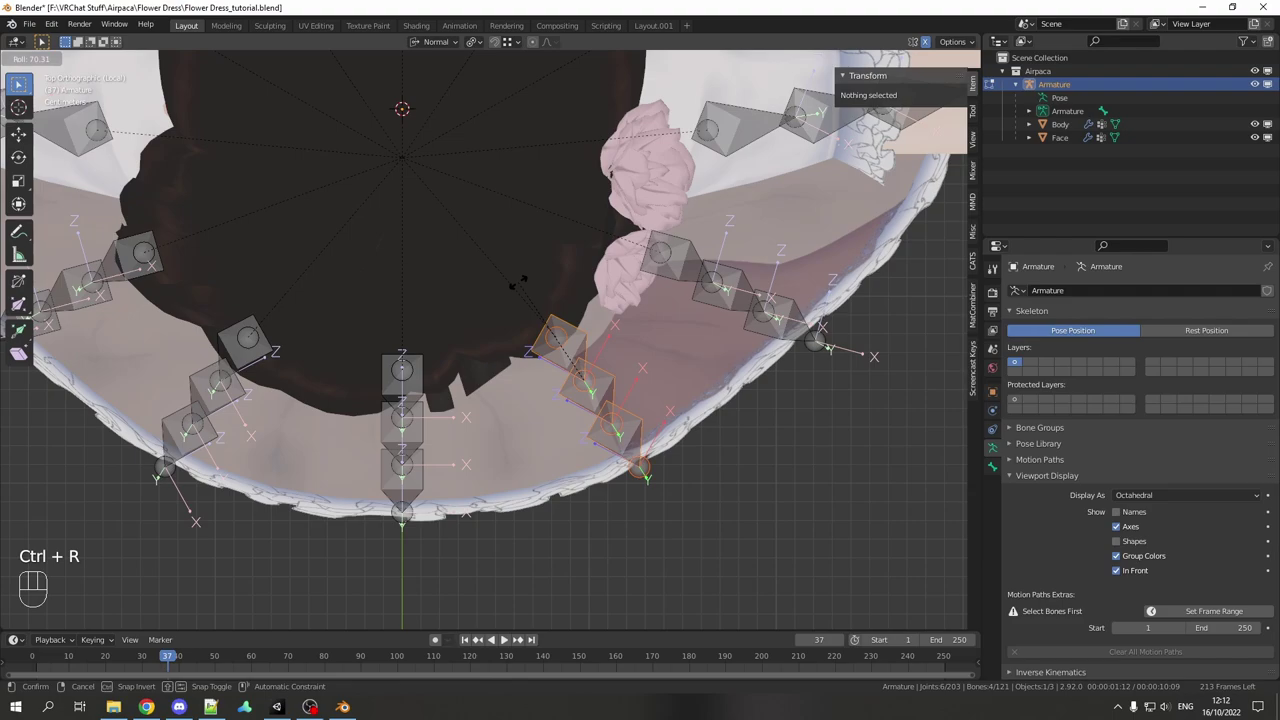
pyautogui.click(485, 292)
# Step: Roll the second skirt bone chain from the front centre, on the +X side, so its Z axes point inward
pyautogui.keyDown('shift'); pyautogui.moveTo(471, 294); pyautogui.dragTo(390, 345, button='middle'); pyautogui.keyUp('shift')
pyautogui.hotkey('alt', 'a')
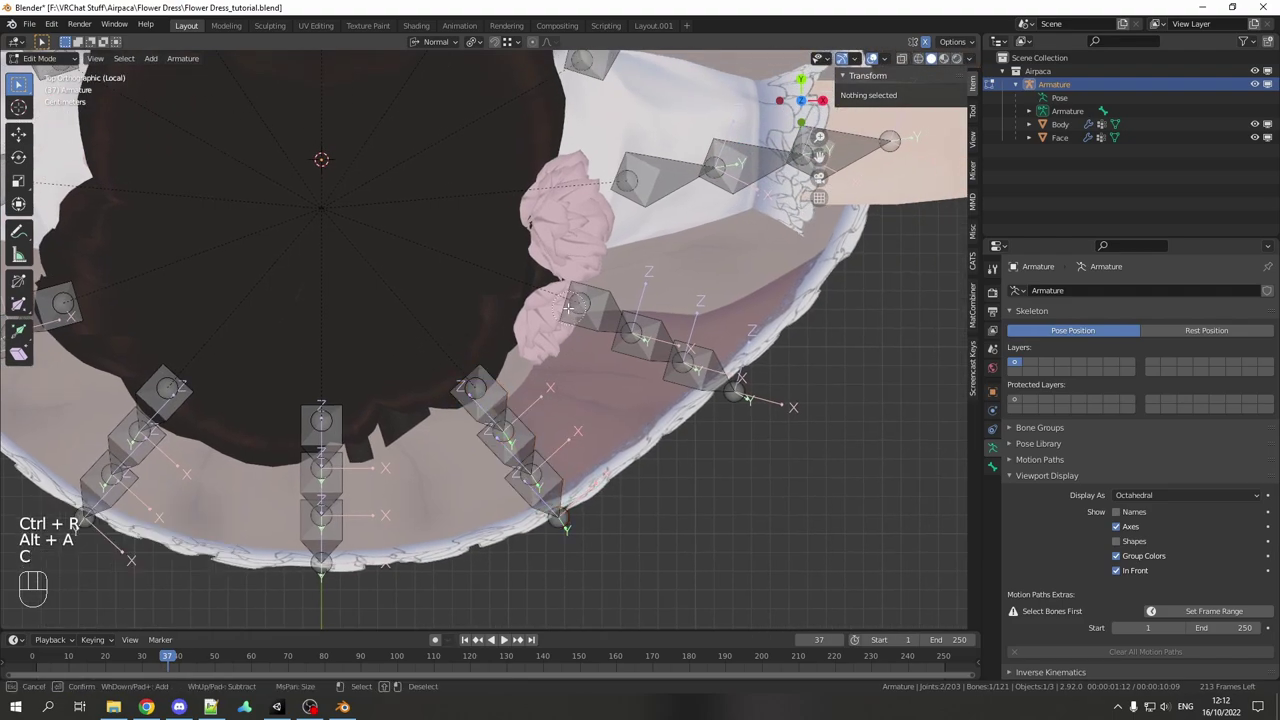
pyautogui.press('c')
pyautogui.press('Escape')
pyautogui.press('c')
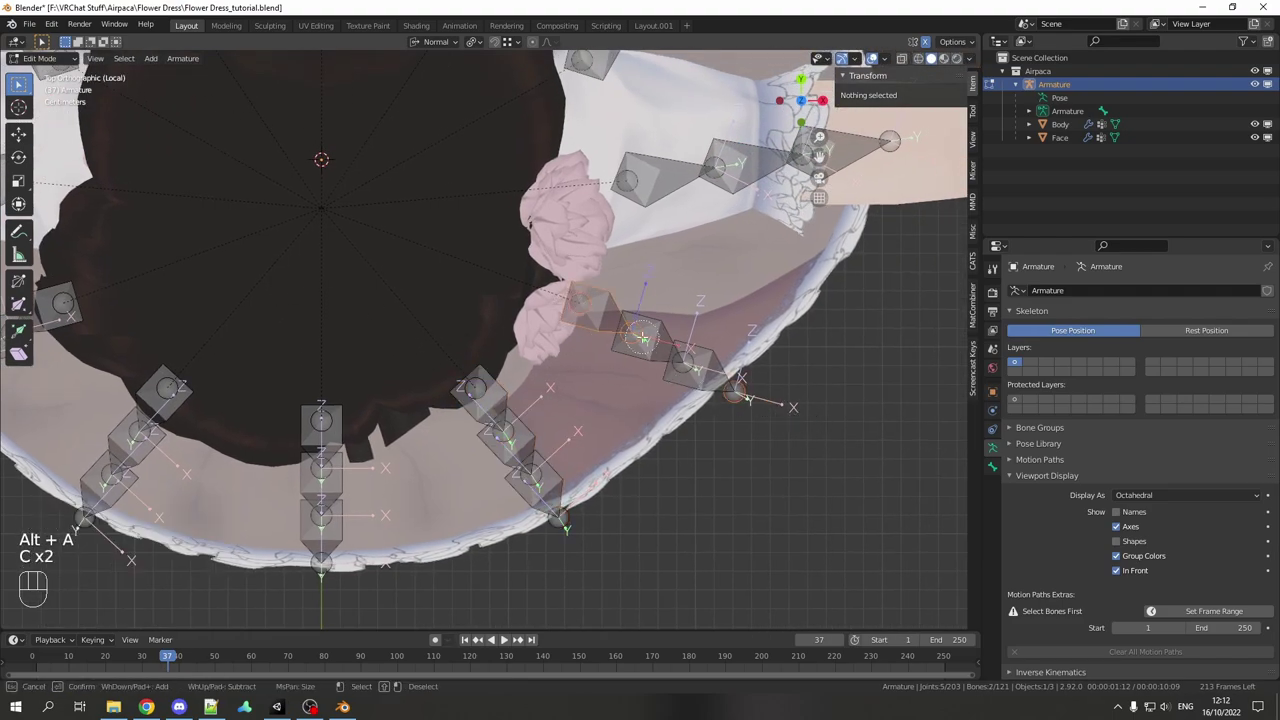
pyautogui.moveTo(650, 348); pyautogui.dragTo(752, 398)
pyautogui.rightClick(752, 398)
pyautogui.hotkey('ctrl', 'r')
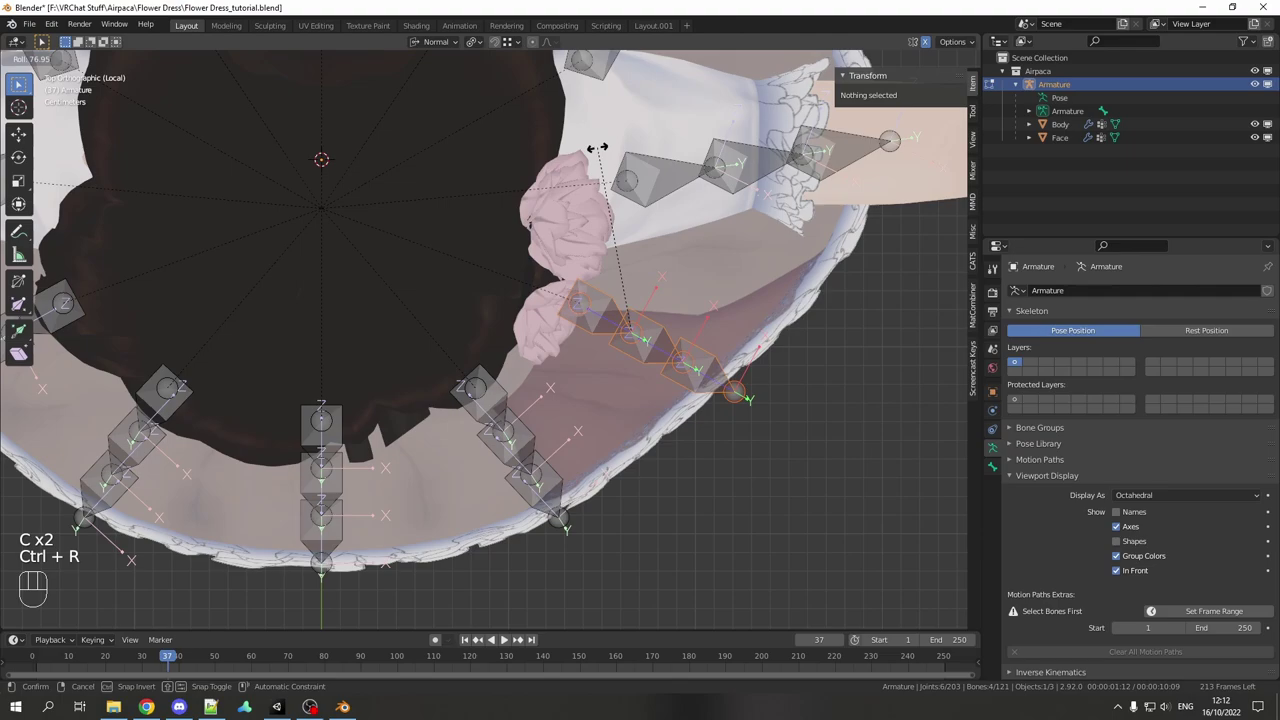
pyautogui.click(615, 180)
# Step: Roll the side skirt bone chain beneath the arm on the +X side to turn its Z axes toward the skirt's centre
pyautogui.keyDown('shift'); pyautogui.moveTo(621, 188); pyautogui.dragTo(507, 345, button='middle'); pyautogui.keyUp('shift')
pyautogui.hotkey('alt', 'a')
pyautogui.press('c')
pyautogui.moveTo(604, 323); pyautogui.dragTo(776, 298)
pyautogui.rightClick(776, 298)
pyautogui.hotkey('ctrl', 'r')
pyautogui.click(543, 684)
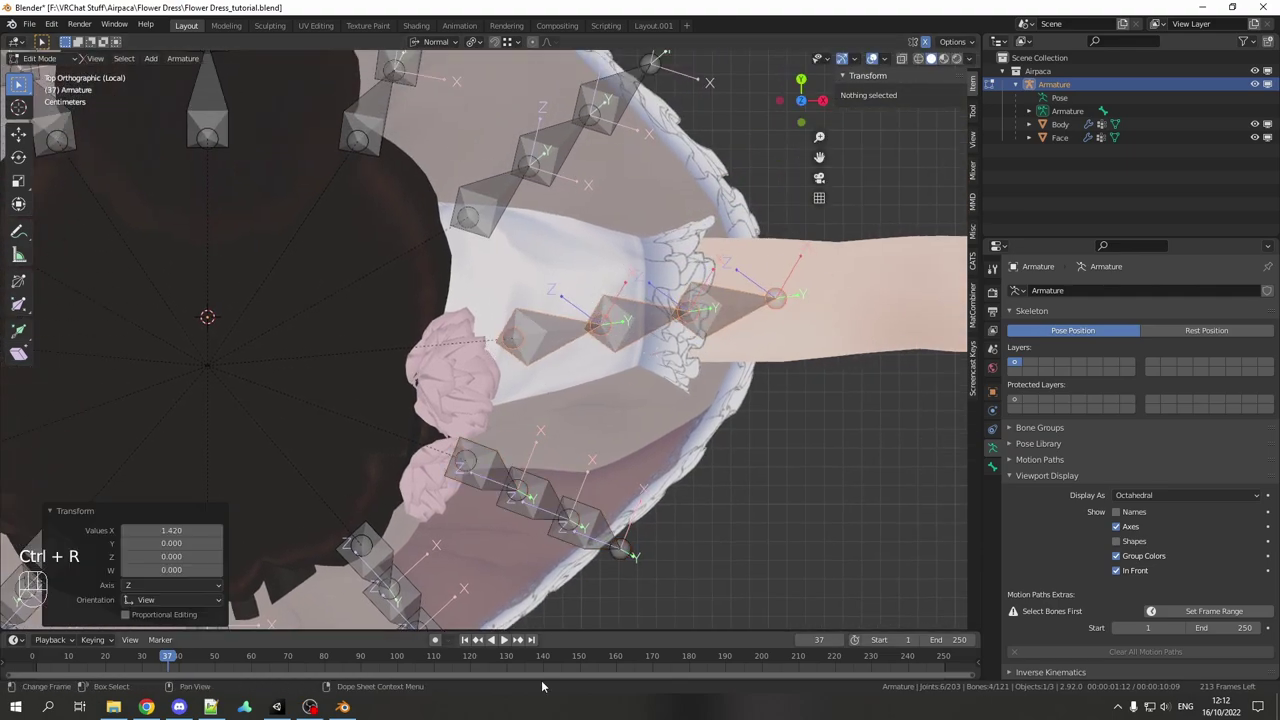
# Step: Select the back-centre skirt bone chain and set its roll to 180° with Clear Roll
pyautogui.hotkey('alt', 'a')
pyautogui.keyDown('shift'); pyautogui.moveTo(560, 170); pyautogui.dragTo(538, 375, button='middle'); pyautogui.keyUp('shift')
pyautogui.press('c')
pyautogui.moveTo(435, 337); pyautogui.dragTo(431, 438)
pyautogui.rightClick(431, 438)
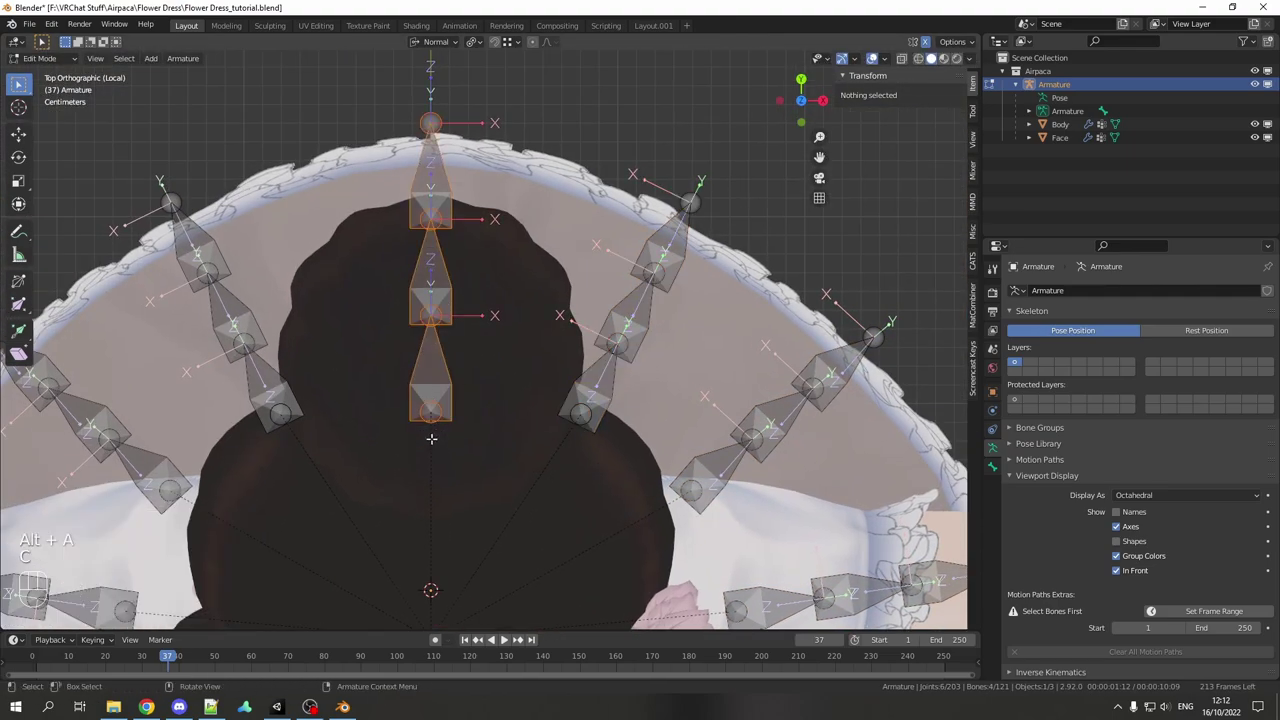
pyautogui.hotkey('alt', 'r')
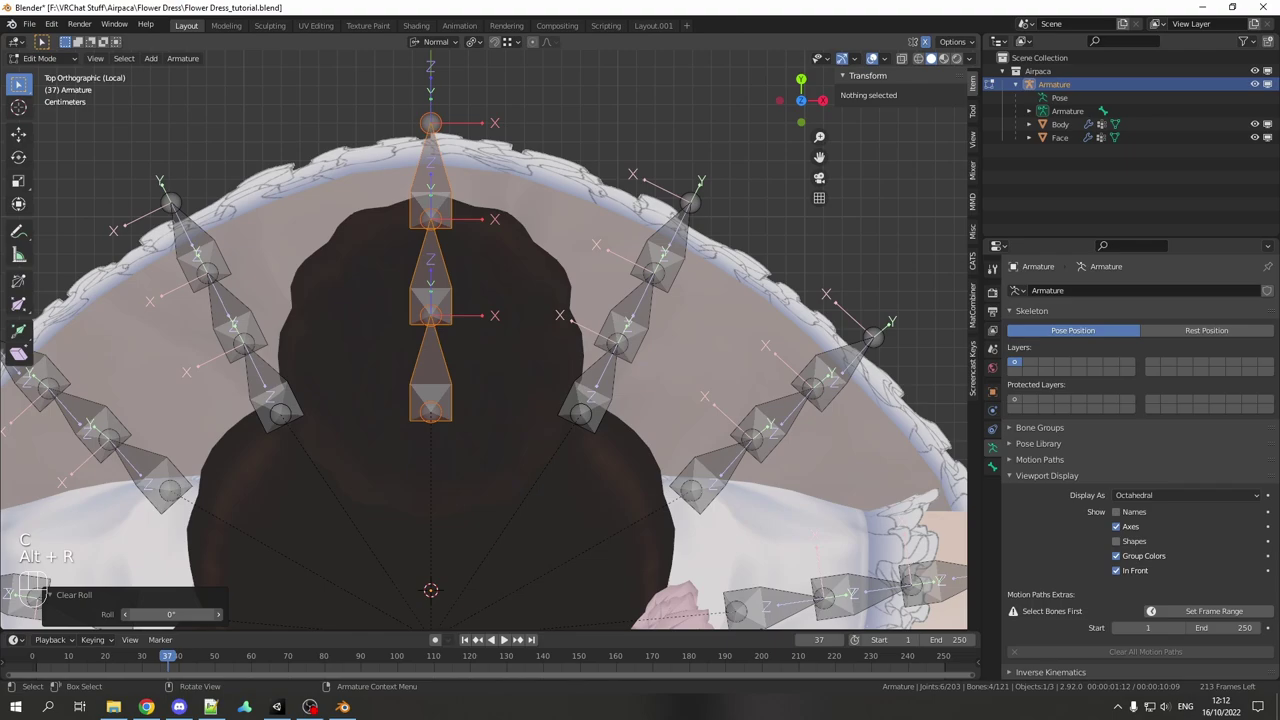
pyautogui.press('Return')
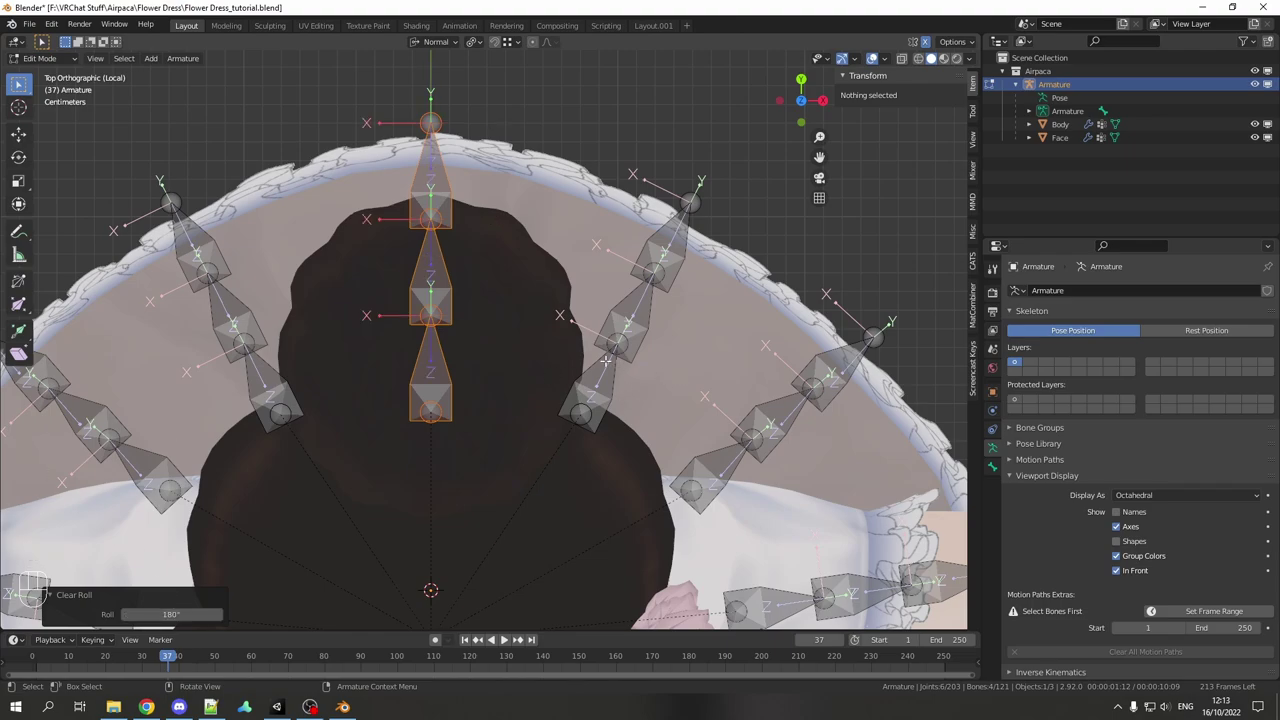
# Step: Check the corrected bone axes around the skirt and turn off the armature's axes display
pyautogui.moveTo(605, 362); pyautogui.dragTo(432, 277, button='middle')
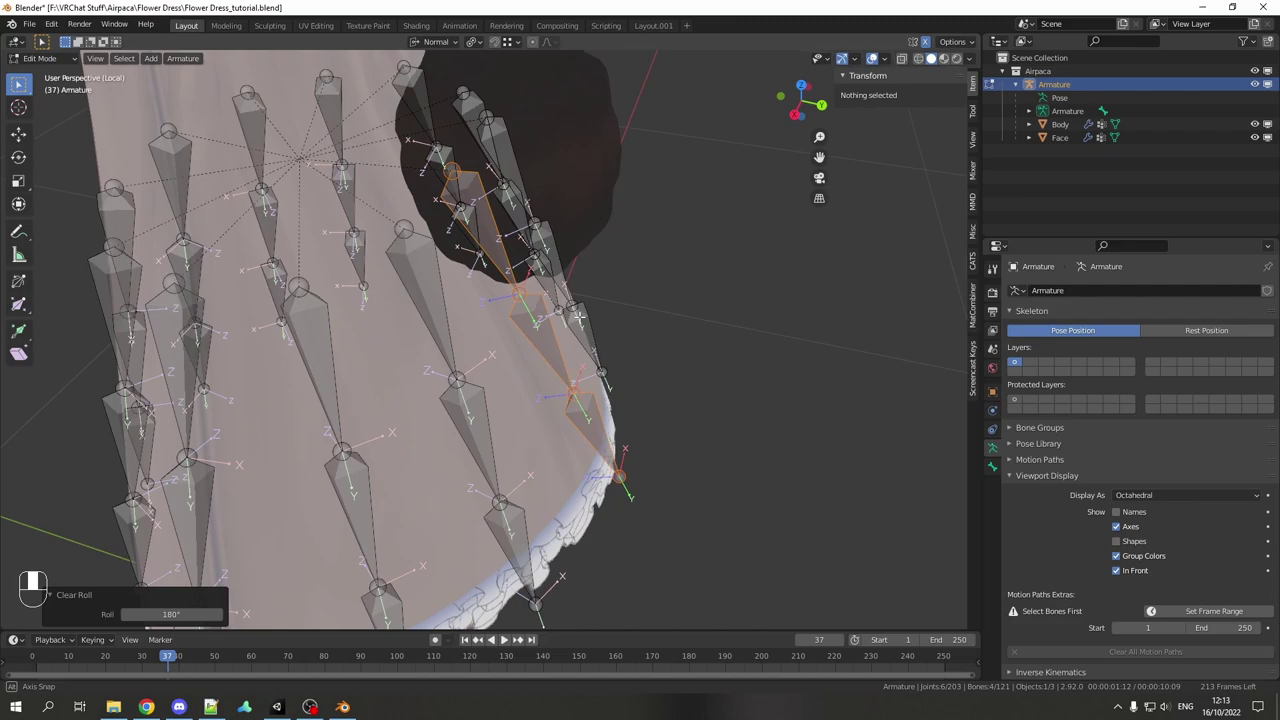
pyautogui.moveTo(579, 316); pyautogui.dragTo(652, 278, button='middle')
pyautogui.scroll(-3, 518, 201)
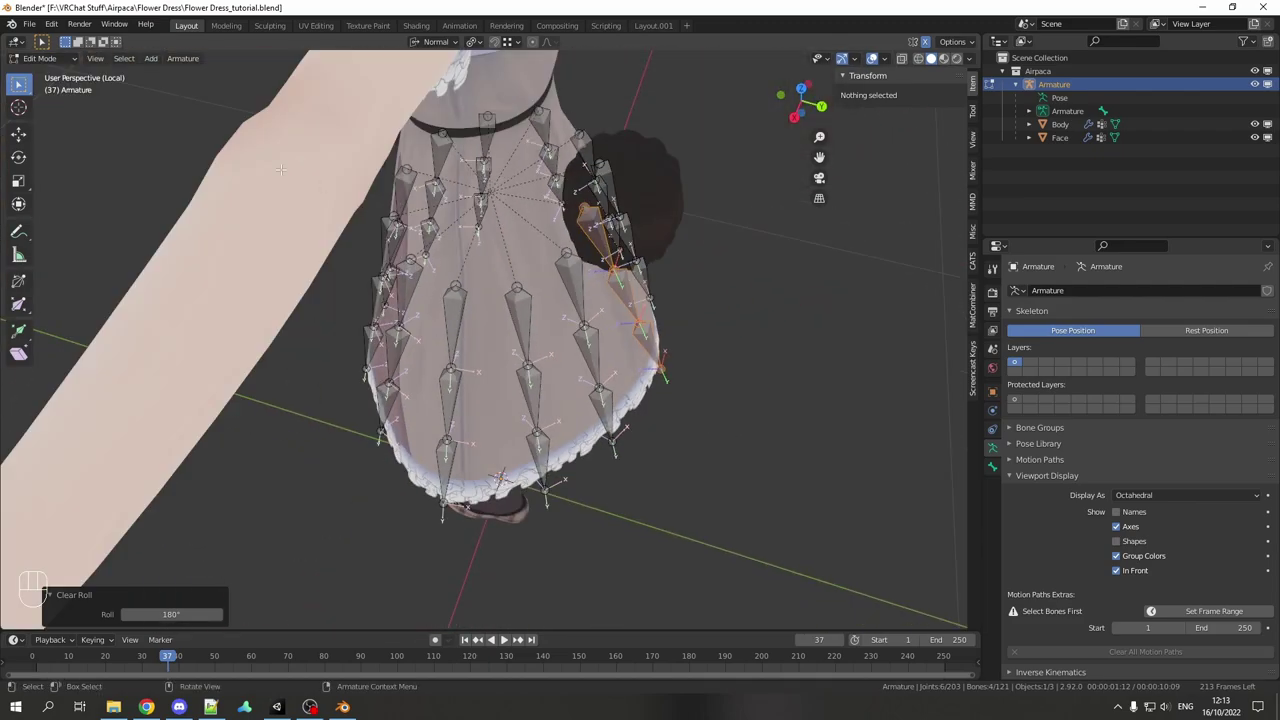
pyautogui.moveTo(253, 158); pyautogui.dragTo(472, 140, button='middle')
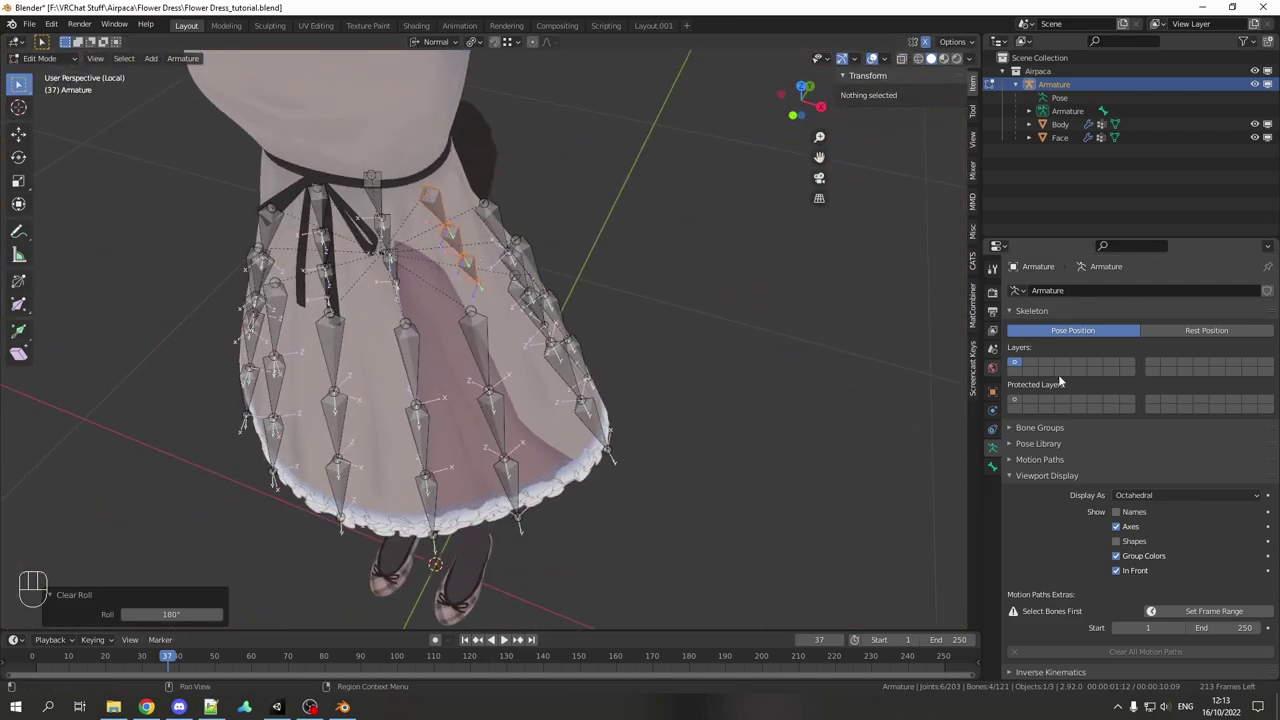
pyautogui.click(1119, 525)
pyautogui.keyDown('shift'); pyautogui.moveTo(514, 324); pyautogui.dragTo(638, 301, button='middle'); pyautogui.keyUp('shift')
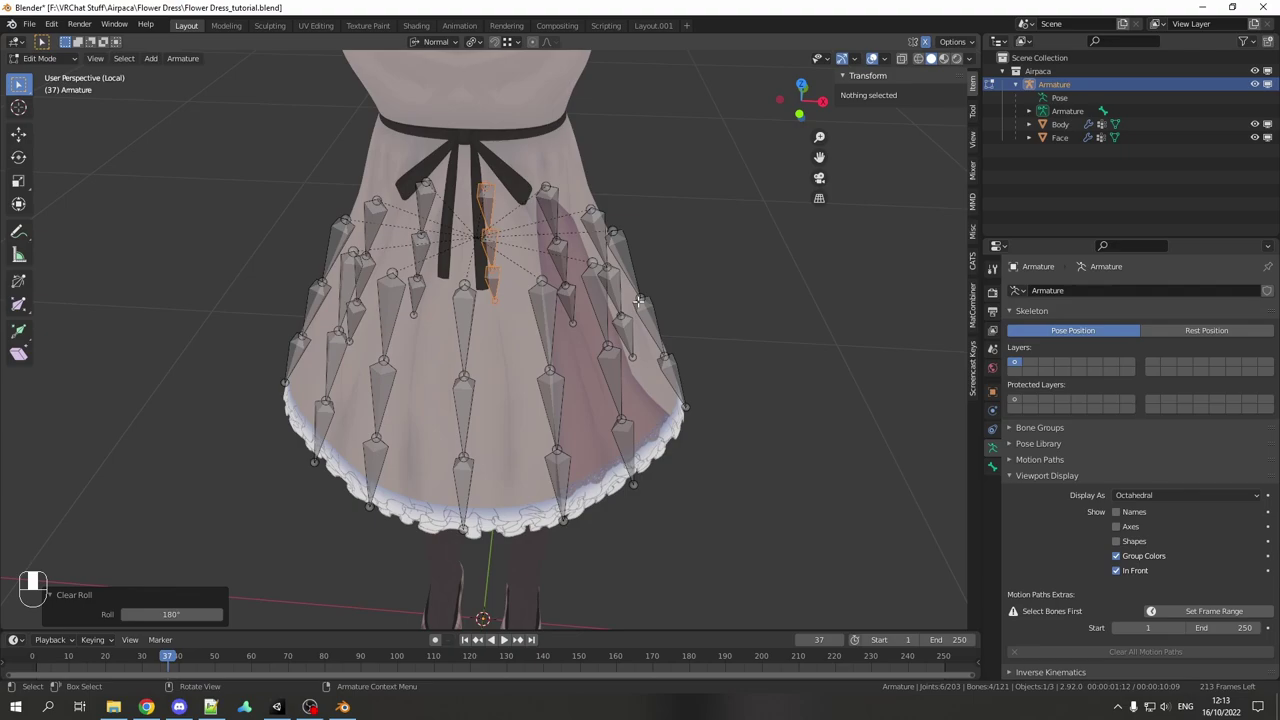
# Step: Select the whole top row of skirt bones from the front and duplicate it in place
pyautogui.hotkey('alt', 'a')
pyautogui.press('KP_1')
pyautogui.keyDown('shift'); pyautogui.moveTo(514, 277); pyautogui.dragTo(506, 374, button='middle'); pyautogui.keyUp('shift')
pyautogui.scroll(1, 390, 321)
pyautogui.press('c')
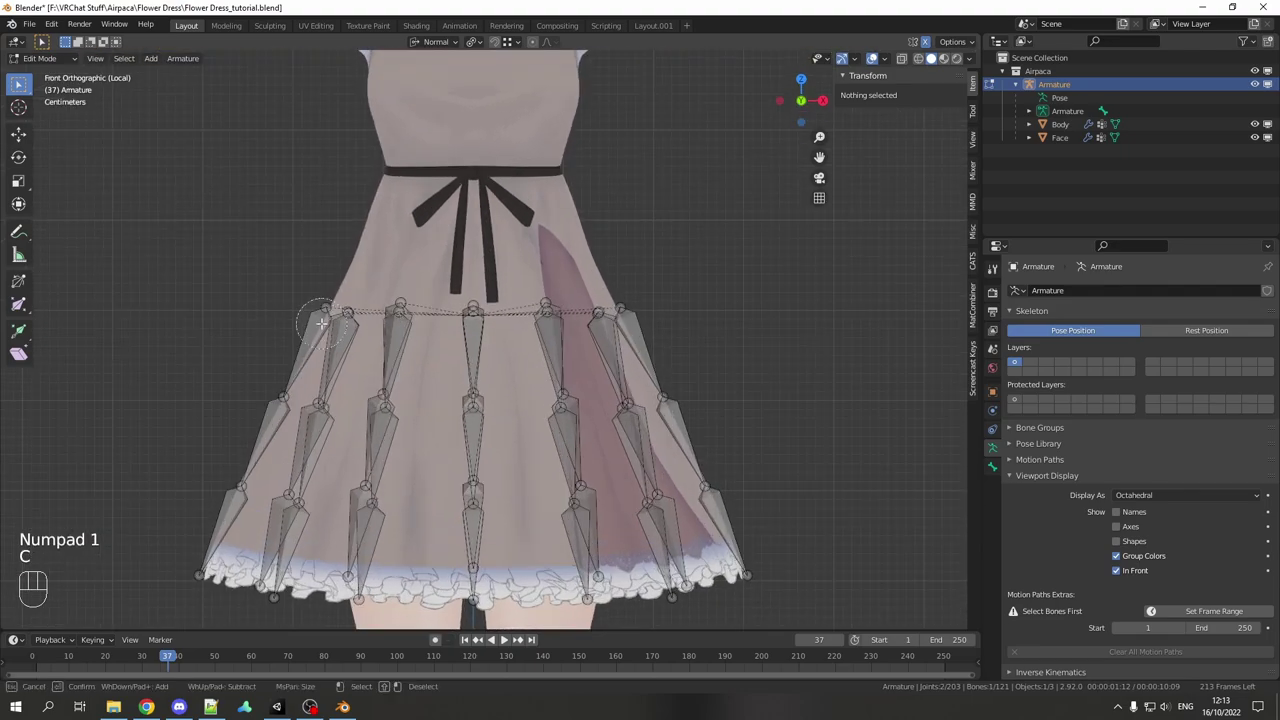
pyautogui.moveTo(315, 318)
pyautogui.mouseDown()
pyautogui.moveTo(665, 347)
pyautogui.moveTo(280, 329)
pyautogui.mouseUp()
pyautogui.rightClick(280, 329)
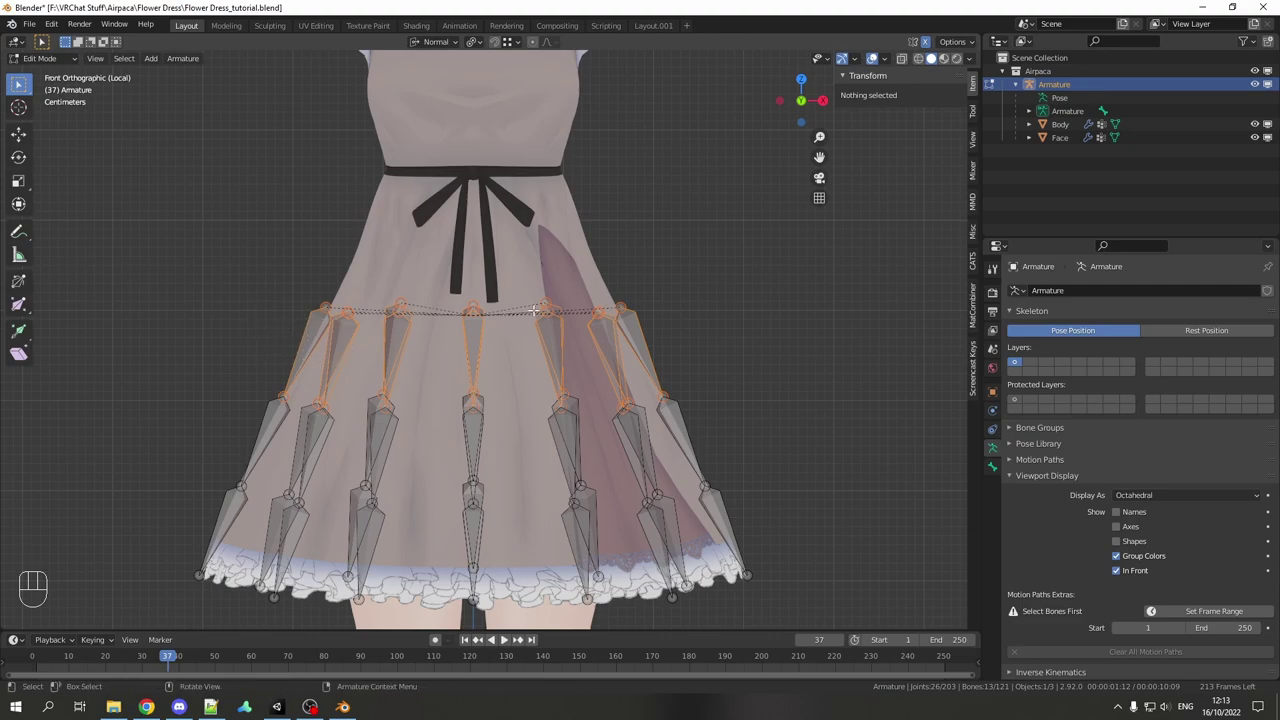
pyautogui.keyDown('shift'); pyautogui.moveTo(428, 303); pyautogui.dragTo(418, 322, button='middle'); pyautogui.keyUp('shift')
pyautogui.scroll(2, 418, 322)
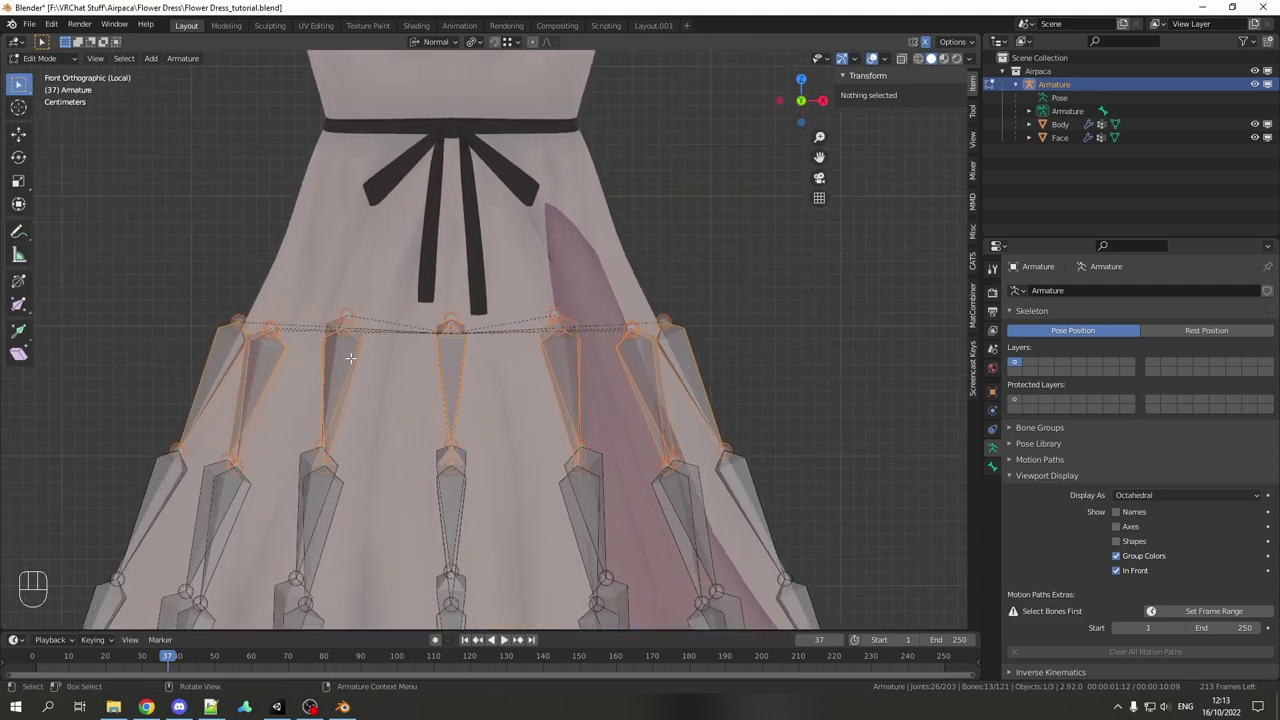
pyautogui.keyDown('shift'); pyautogui.moveTo(350, 357); pyautogui.dragTo(523, 357, button='middle'); pyautogui.keyUp('shift')
pyautogui.hotkey('shift', 'd')
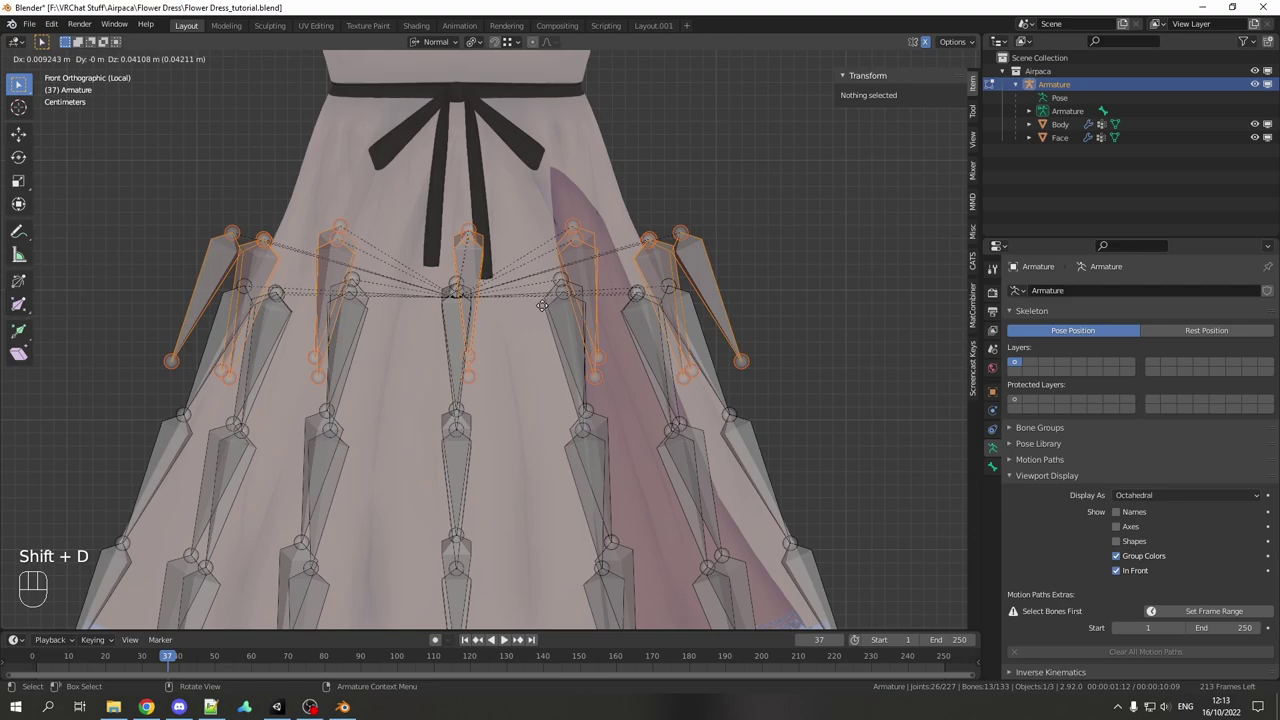
pyautogui.press('Escape')
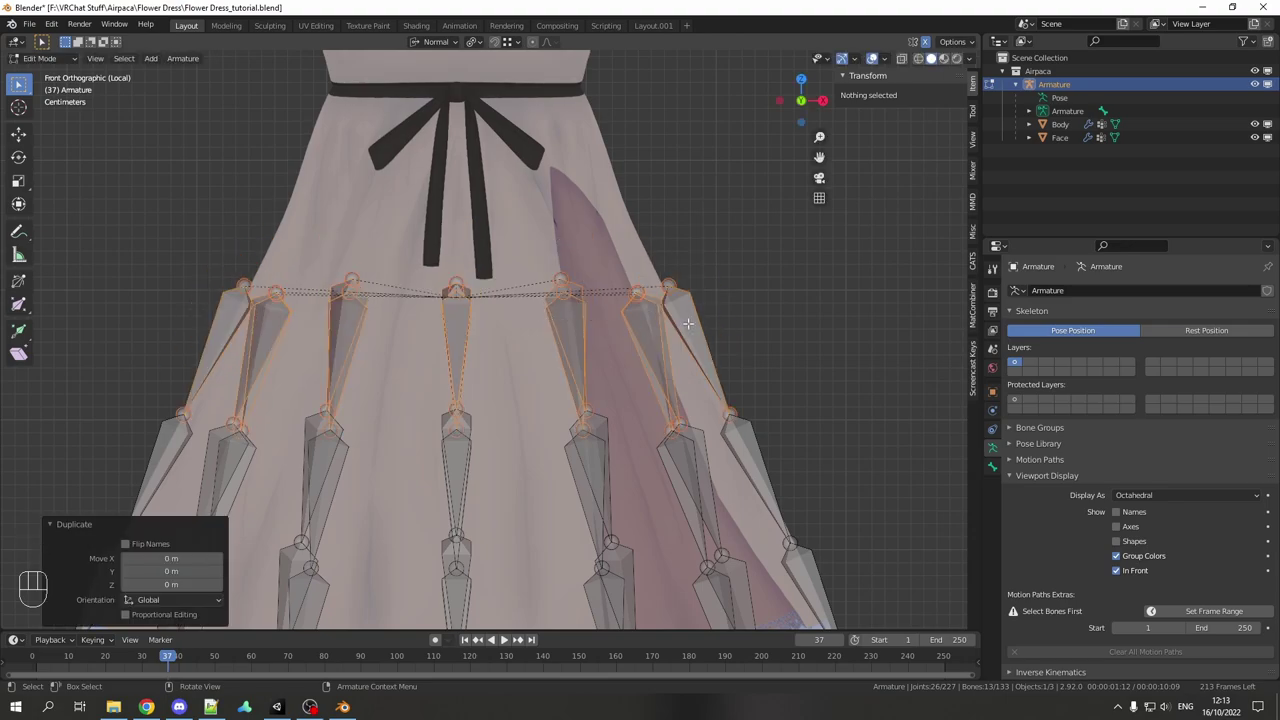
# Step: Scale the duplicated top bones by about -0.361 along their normal Y axis, flipping them upward into short bones
pyautogui.press('s')
pyautogui.press('y')
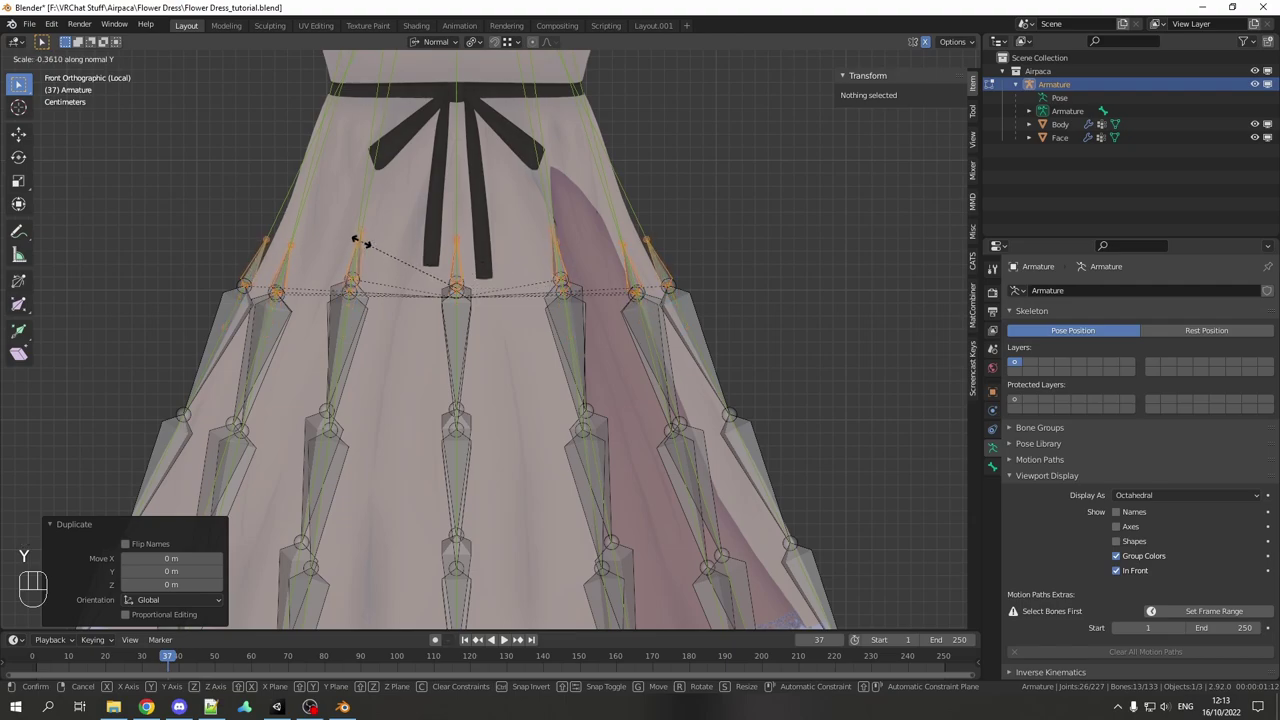
pyautogui.click(361, 242)
# Step: Move the short duplicated bones by about -0.006 m along their normal Y axis, away from the original bone heads
pyautogui.keyDown('shift'); pyautogui.moveTo(493, 274); pyautogui.dragTo(473, 302, button='middle'); pyautogui.keyUp('shift')
pyautogui.scroll(3, 473, 302)
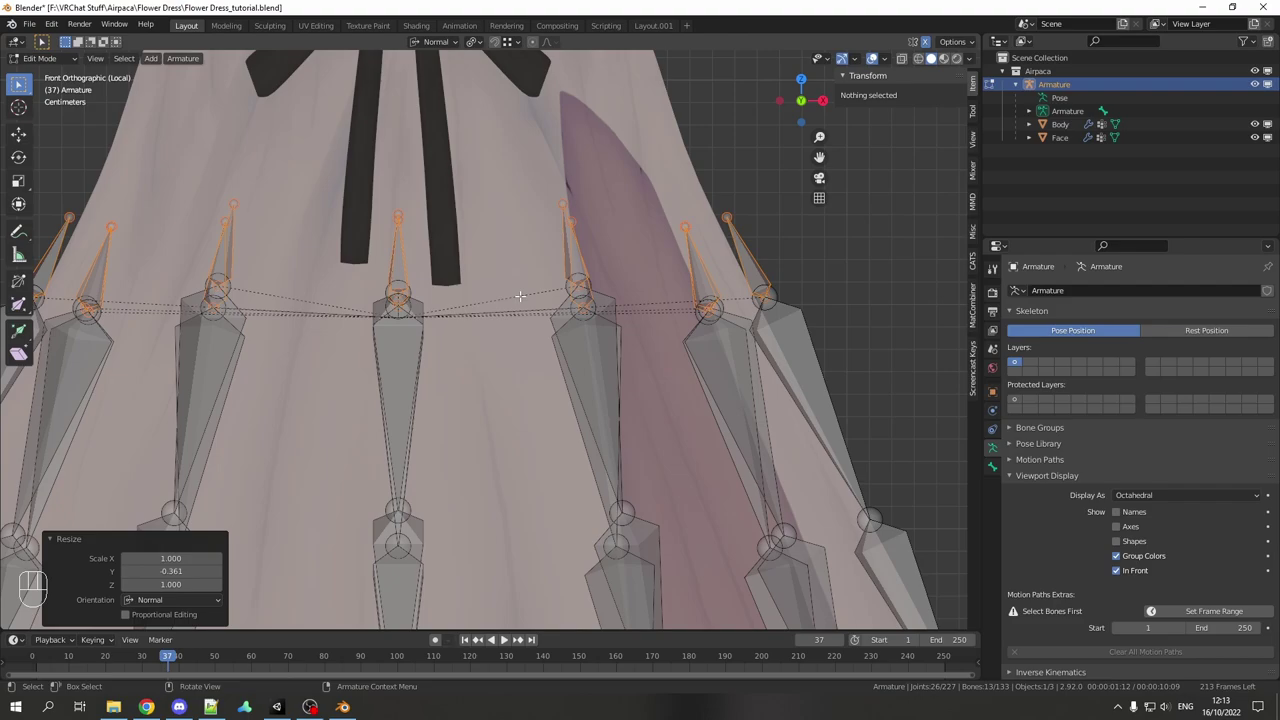
pyautogui.press('g')
pyautogui.press('y')
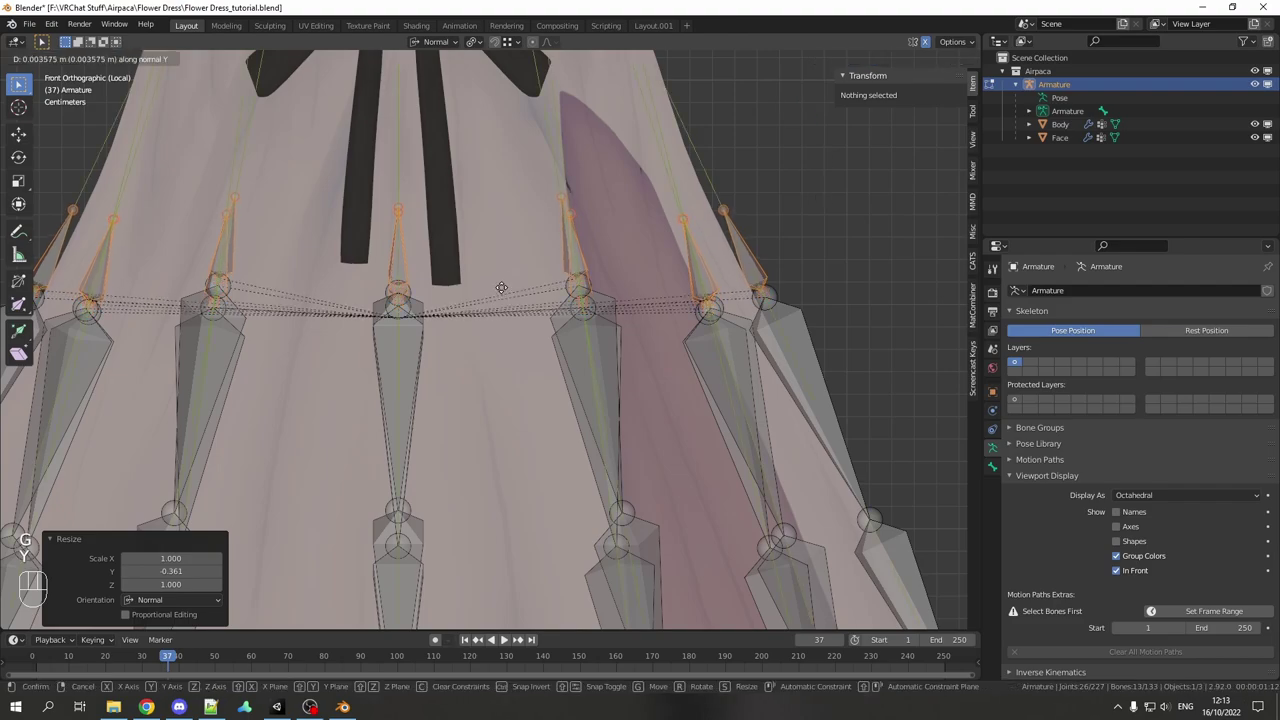
pyautogui.click(495, 283)
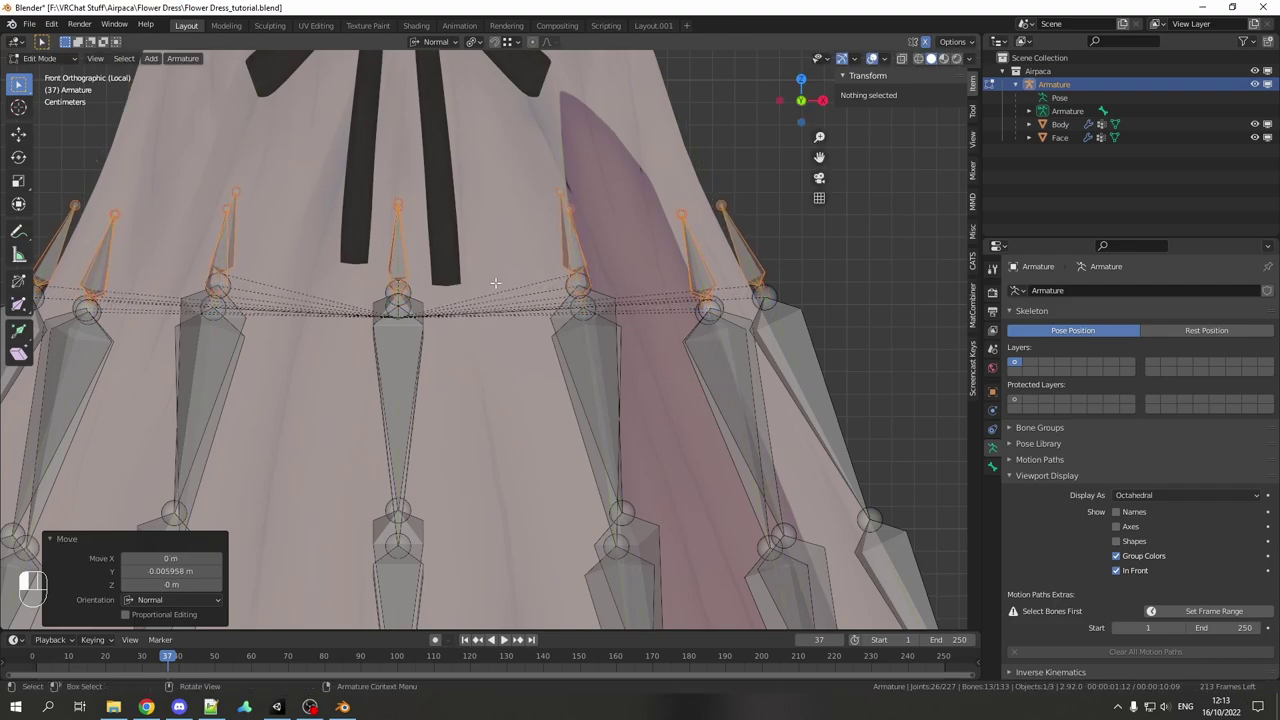
# Step: Parent the front-centre bone Skirt1_1 to the short bone Skirt1_1.001 above it with Keep Offset
pyautogui.moveTo(640, 296); pyautogui.dragTo(370, 316, button='middle')
pyautogui.click(411, 399)
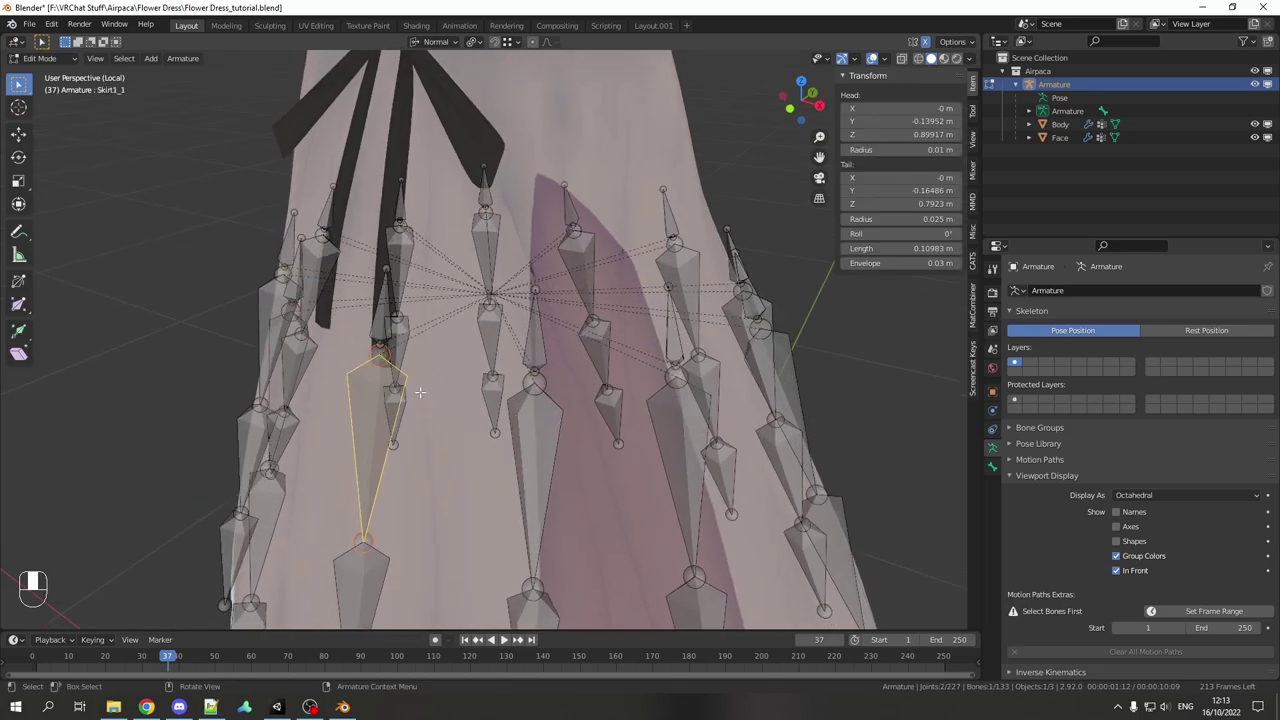
pyautogui.keyDown('shift'); pyautogui.click(370, 316); pyautogui.keyUp('shift')
pyautogui.hotkey('ctrl', 'p')
pyautogui.click(376, 314)
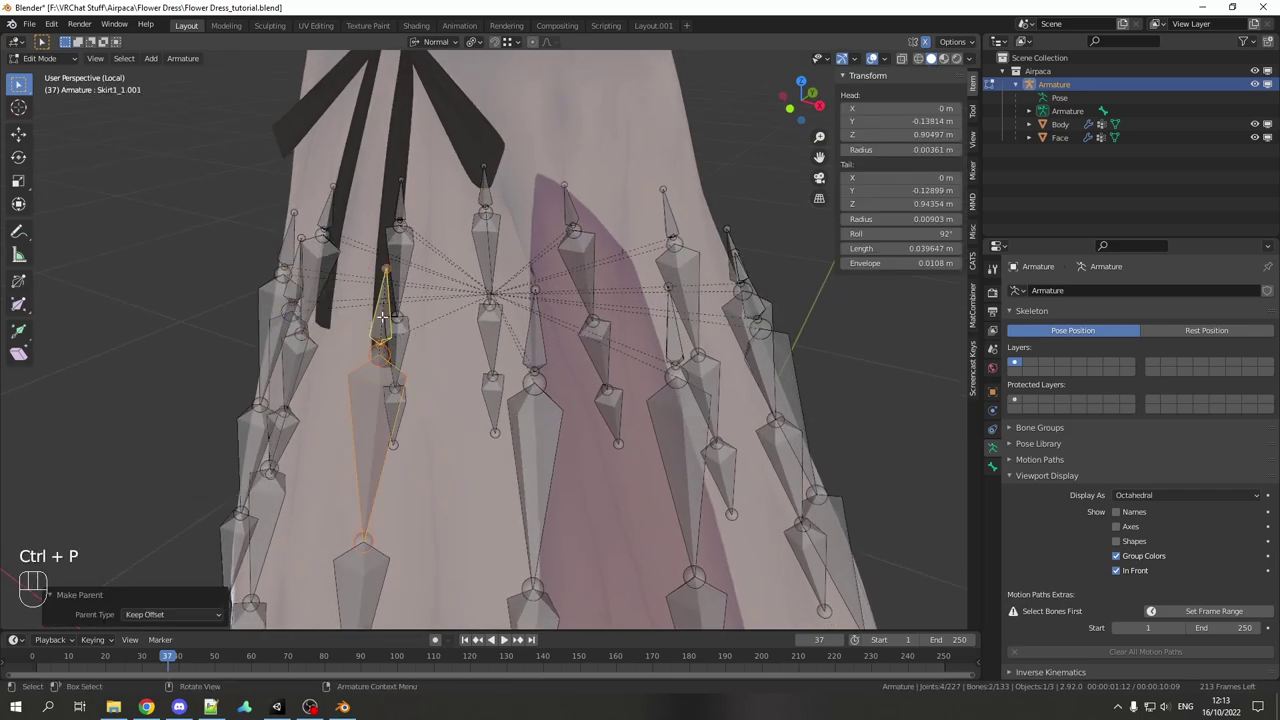
# Step: Parent the top bone Skirt2_1_L to the short bone Skirt2_1_L.001 above it with Keep Offset
pyautogui.moveTo(476, 382); pyautogui.dragTo(424, 383, button='middle')
pyautogui.click(449, 429)
pyautogui.keyDown('shift'); pyautogui.click(436, 361); pyautogui.keyUp('shift')
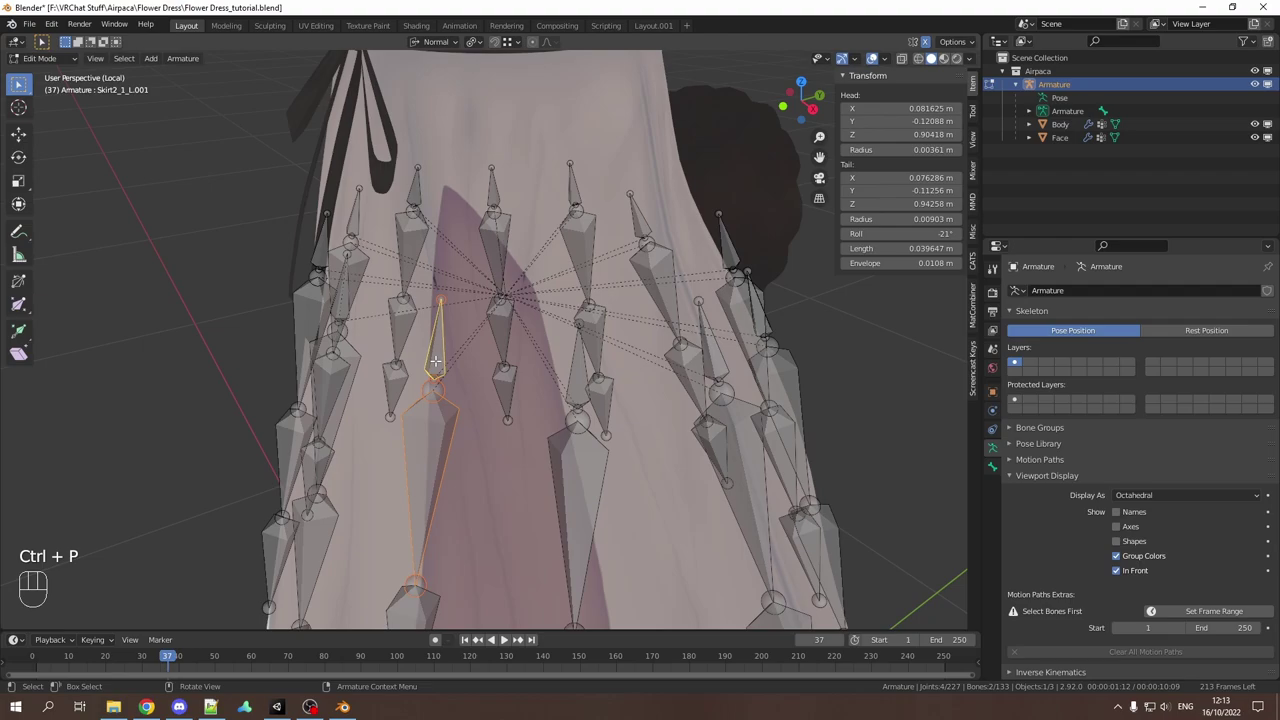
pyautogui.hotkey('ctrl', 'p')
pyautogui.click(435, 362)
# Step: Parent the top bone Skirt3_1_L to the short bone Skirt3_1_L.001 above it with Keep Offset
pyautogui.moveTo(532, 294); pyautogui.dragTo(480, 305, button='middle')
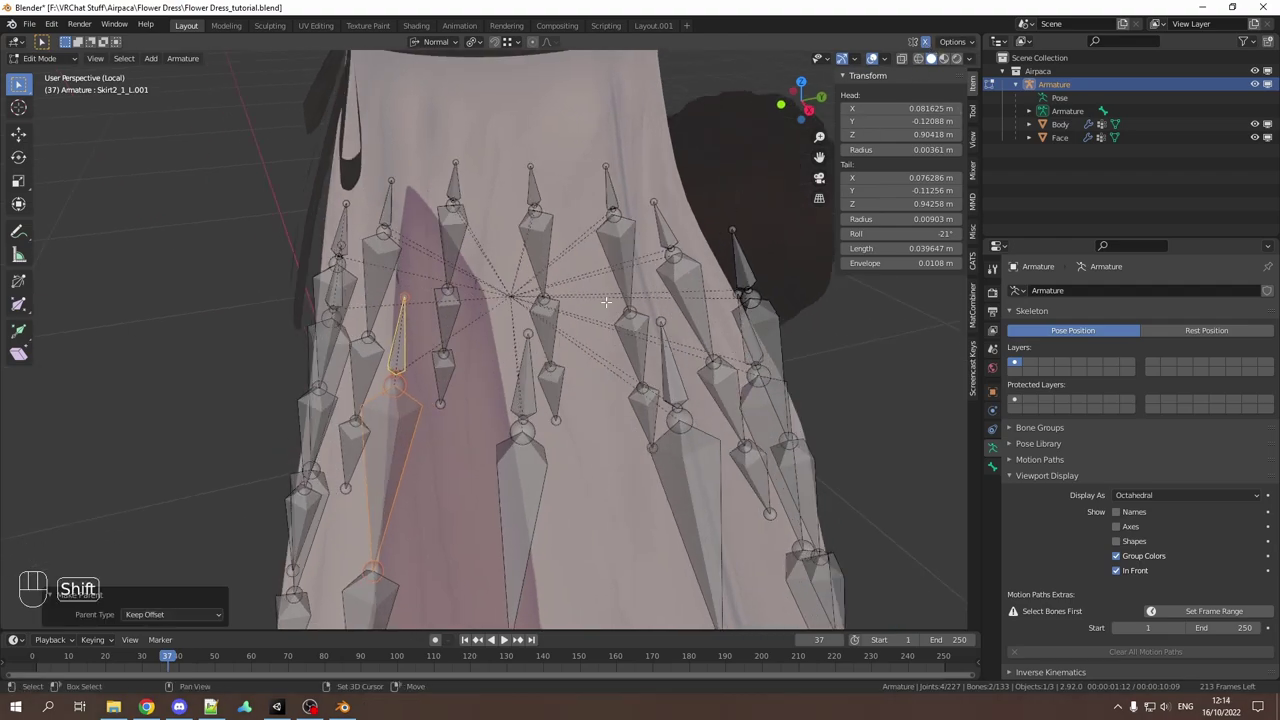
pyautogui.keyDown('shift'); pyautogui.moveTo(510, 350); pyautogui.dragTo(505, 300, button='middle'); pyautogui.keyUp('shift')
pyautogui.click(503, 450)
pyautogui.keyDown('shift'); pyautogui.click(508, 295); pyautogui.keyUp('shift')
pyautogui.hotkey('ctrl', 'p')
pyautogui.click(508, 295)
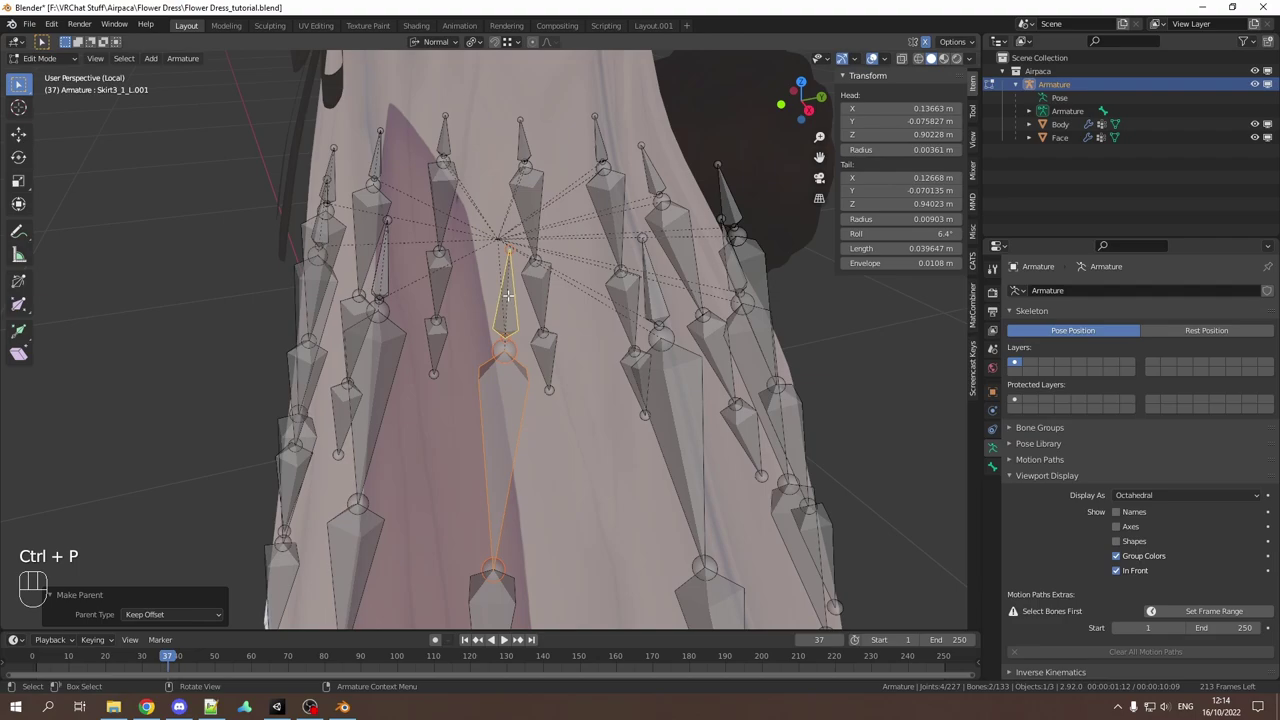
# Step: Parent the remaining left-side top bones, through Skirt6_1_L, to the short bones above them with Keep Offset
pyautogui.moveTo(625, 445); pyautogui.dragTo(536, 440, button='middle')
pyautogui.click(560, 465)
pyautogui.keyDown('shift'); pyautogui.click(536, 376); pyautogui.keyUp('shift')
pyautogui.hotkey('ctrl', 'p')
pyautogui.moveTo(536, 376); pyautogui.dragTo(437, 340, button='middle')
pyautogui.hotkey('ctrl', 'p')
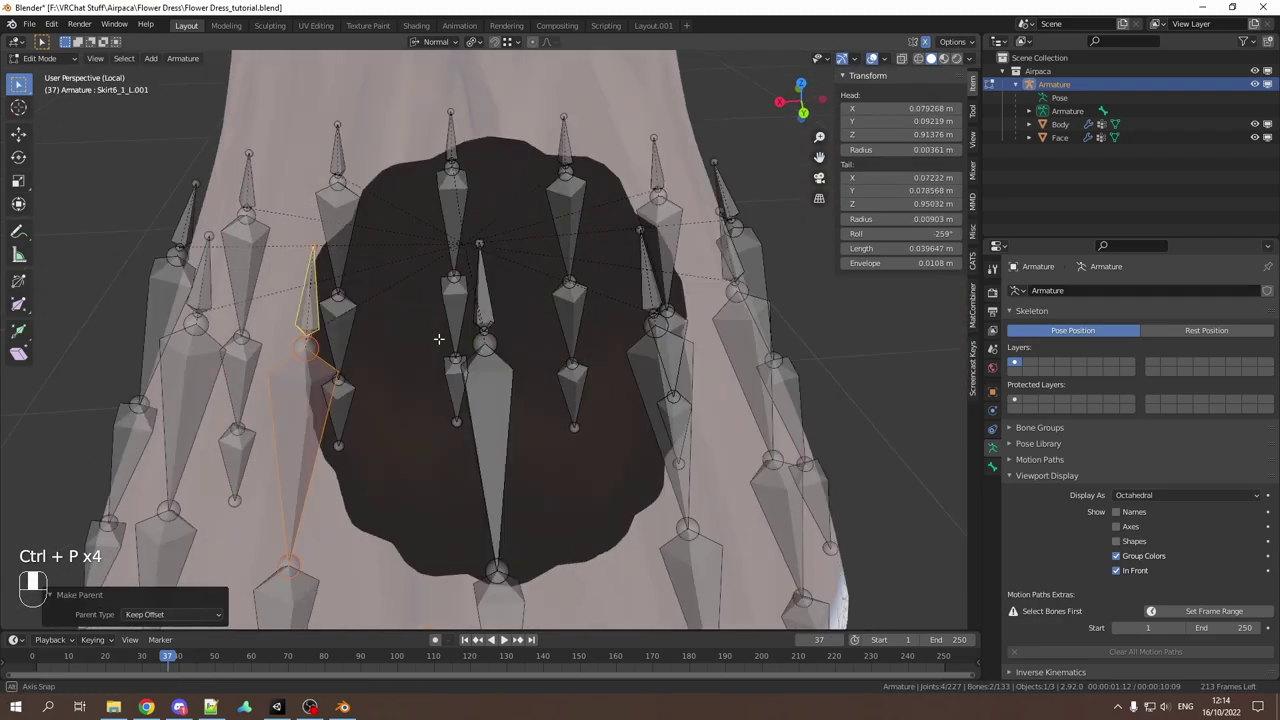
# Step: Parent the back-centre skirt bone to the short bone Skirt7_1.001 above it with Keep Offset
pyautogui.click(486, 400)
pyautogui.keyDown('shift'); pyautogui.click(481, 300); pyautogui.keyUp('shift')
pyautogui.hotkey('ctrl', 'p')
pyautogui.moveTo(740, 290); pyautogui.dragTo(706, 290, button='middle')
# Step: Switch the armature to Pose Mode and test rotating the short bone Skirt1_1.001, cancelling the rotation
pyautogui.click(38, 58)
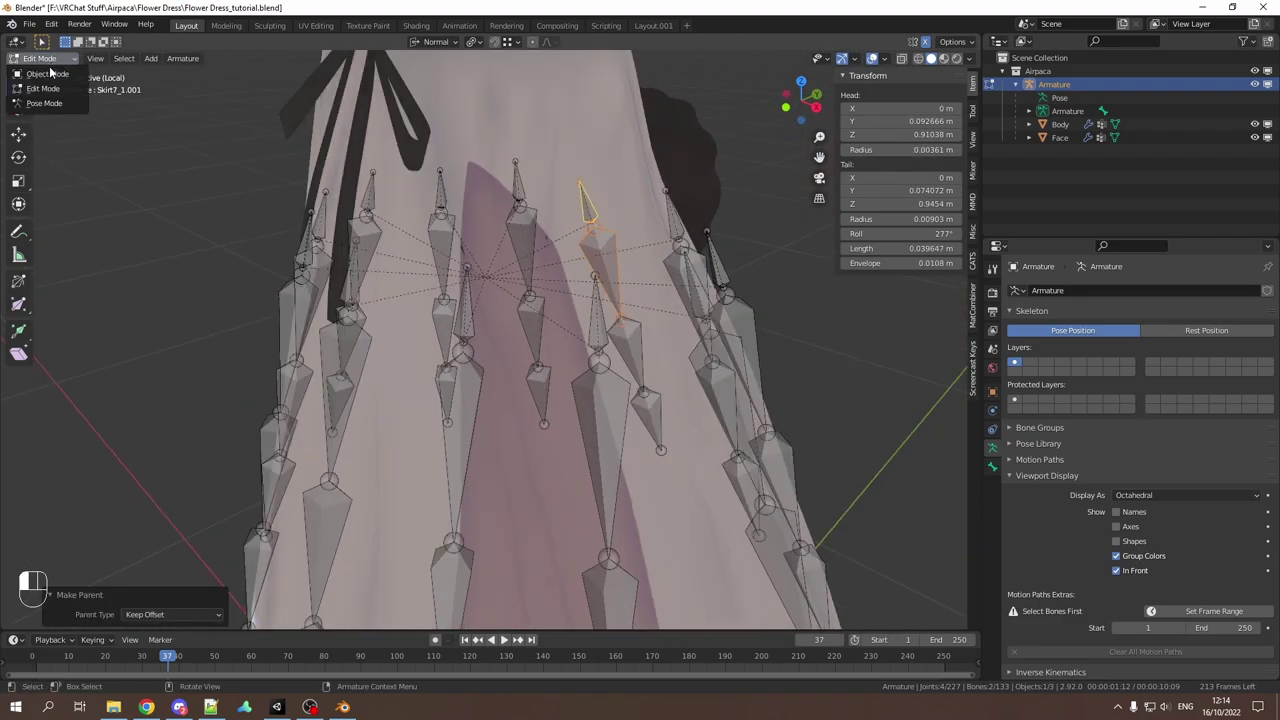
pyautogui.click(45, 105)
pyautogui.scroll(-3, 480, 283)
pyautogui.hotkey('alt', 'a')
pyautogui.moveTo(480, 283); pyautogui.dragTo(497, 217, button='middle')
pyautogui.click(429, 285)
pyautogui.scroll(1, 540, 280)
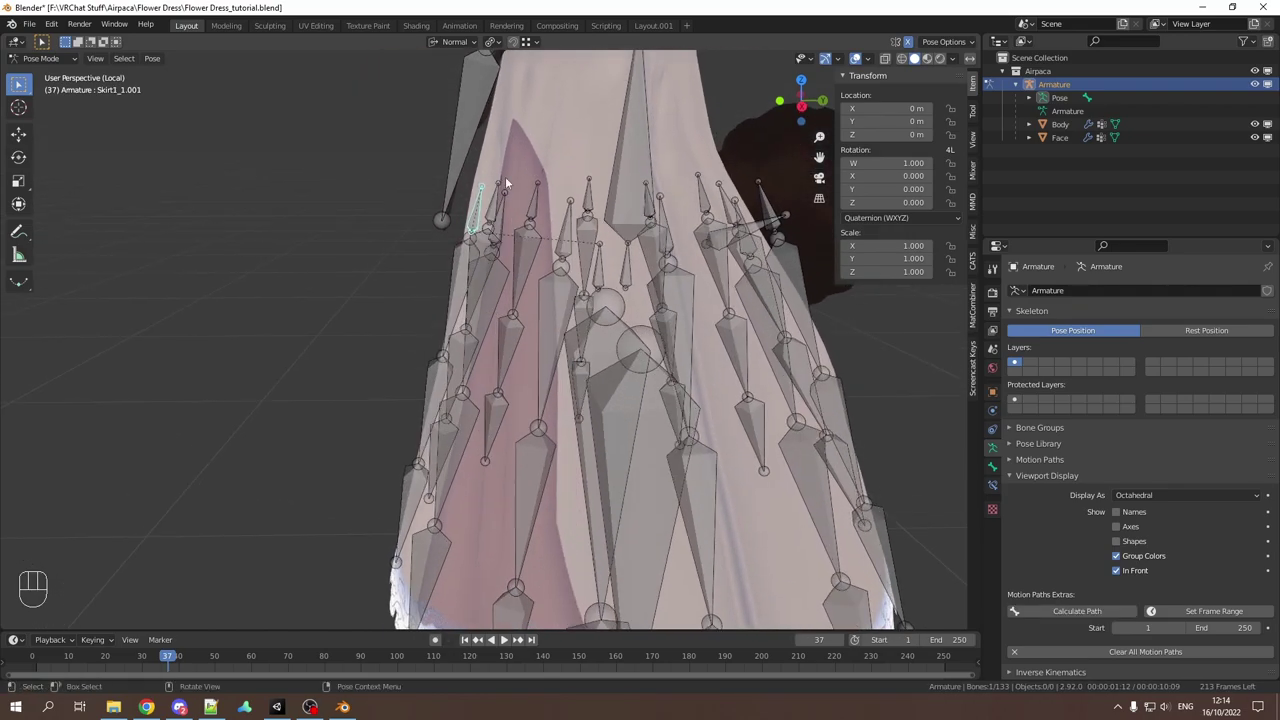
pyautogui.press('r')
pyautogui.press('Escape')
# Step: Test rotating the short bone Skirt2_1_L.001 and cancel the rotation
pyautogui.click(466, 240)
pyautogui.press('r')
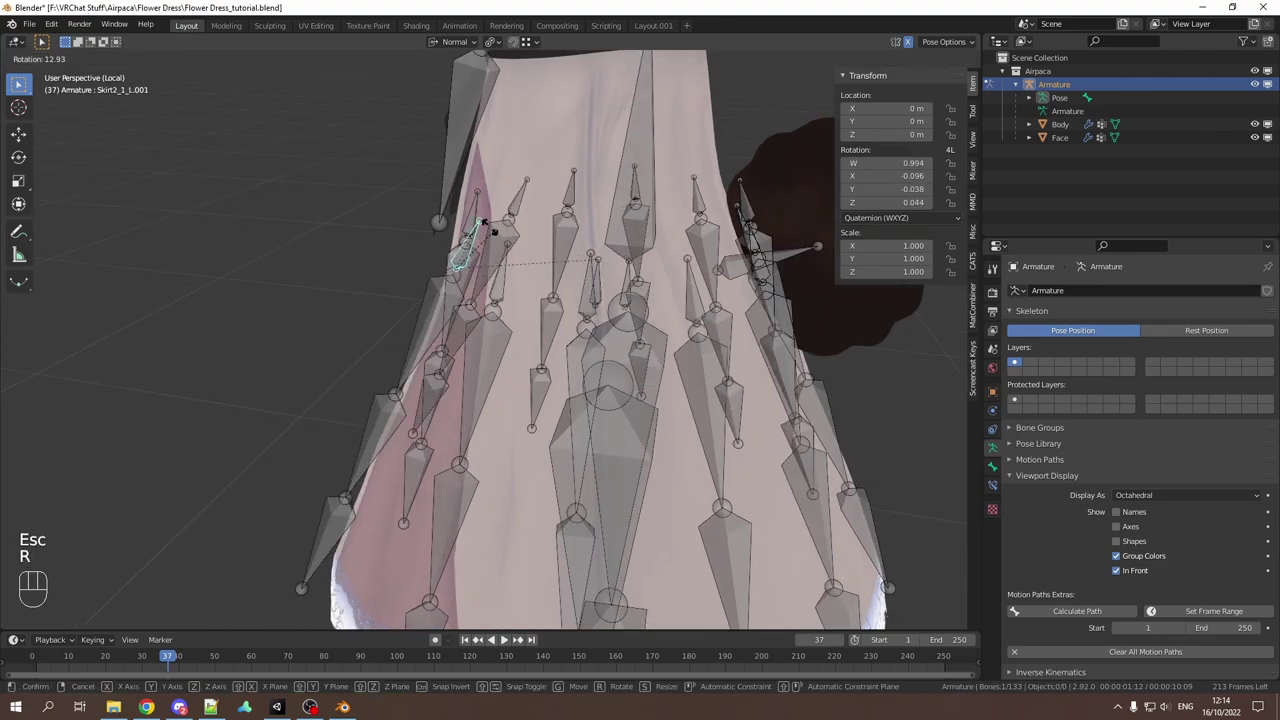
pyautogui.press('Escape')
pyautogui.moveTo(514, 229); pyautogui.dragTo(606, 238, button='middle')
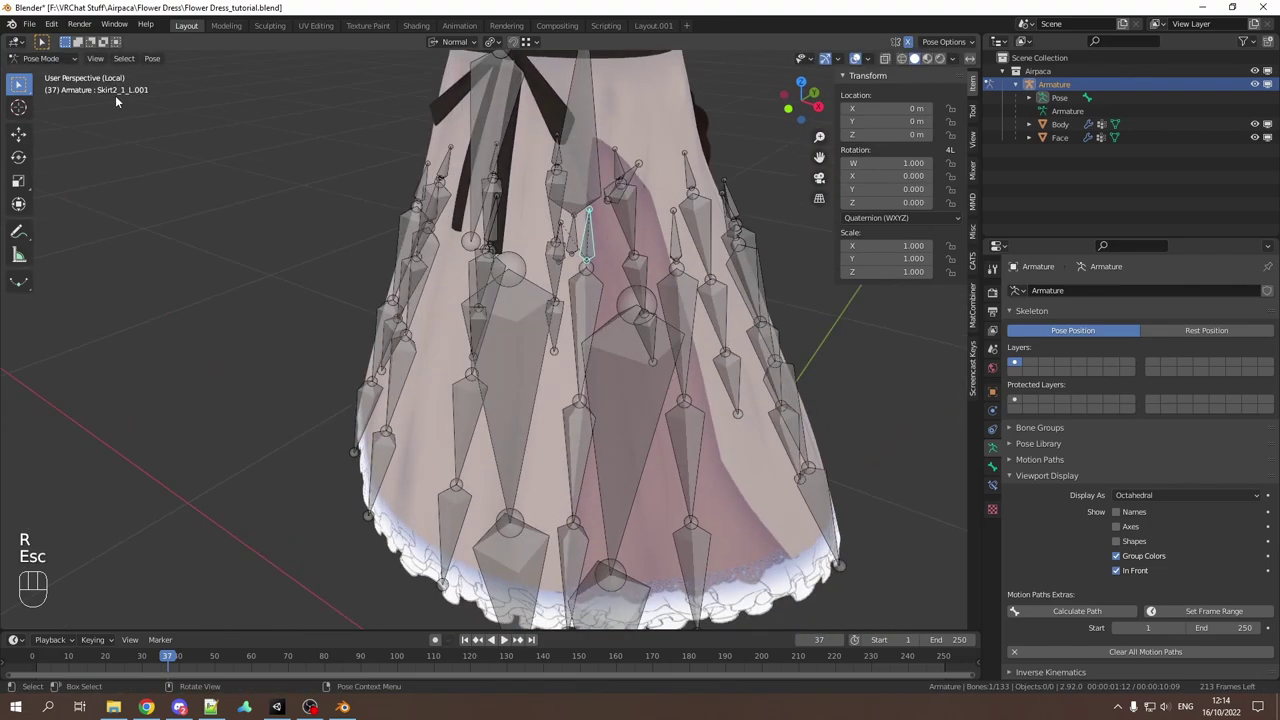
# Step: Return the armature to Object Mode
pyautogui.moveTo(182, 100); pyautogui.dragTo(253, 166, button='middle')
pyautogui.click(64, 60)
pyautogui.click(64, 78)
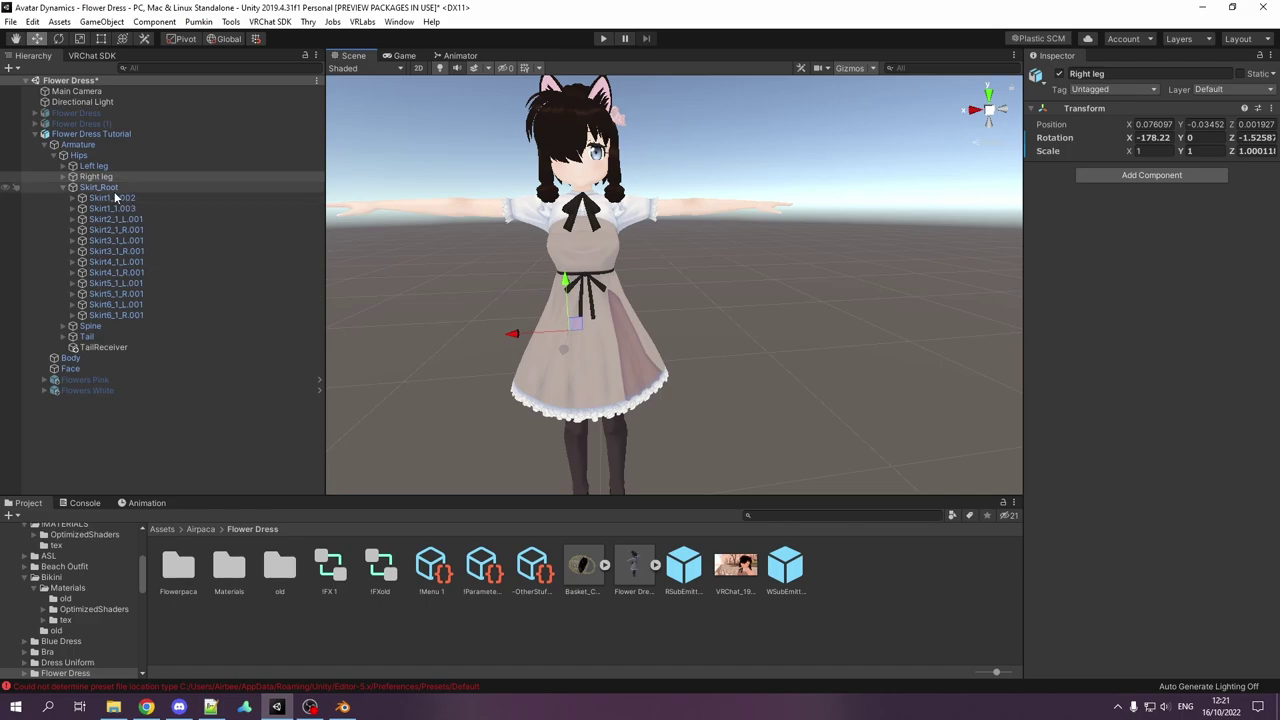
# Step: In Unity, add a Rotation Constraint with one empty source to all bones directly under Skirt_Root, Skirt1_1.002 through Skirt6_1_R.001
pyautogui.click(133, 200)
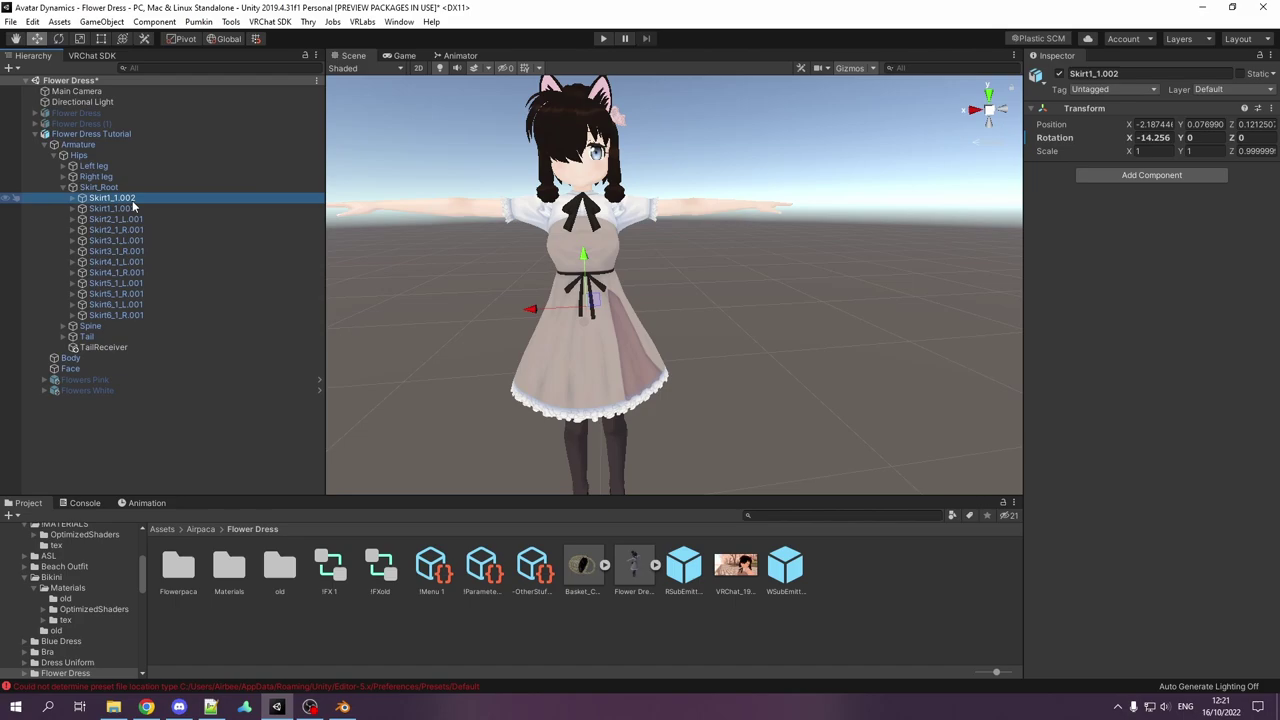
pyautogui.keyDown('shift'); pyautogui.click(134, 315); pyautogui.keyUp('shift')
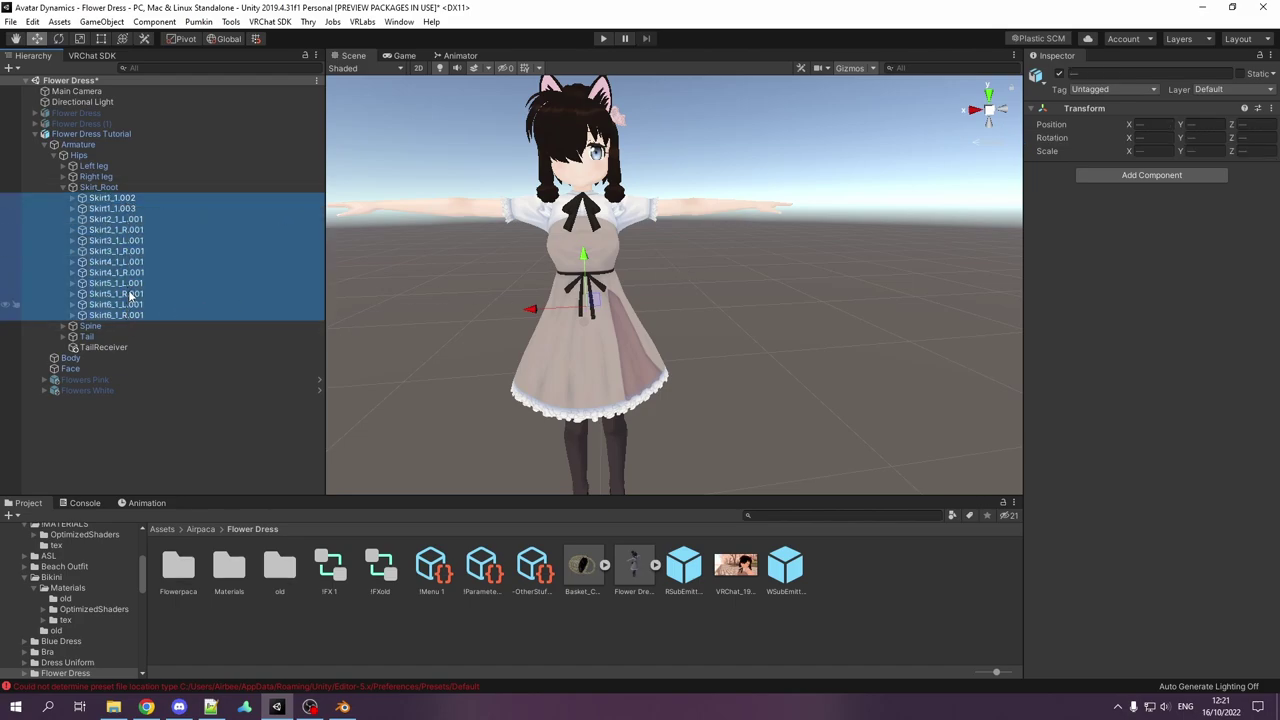
pyautogui.click(1152, 178)
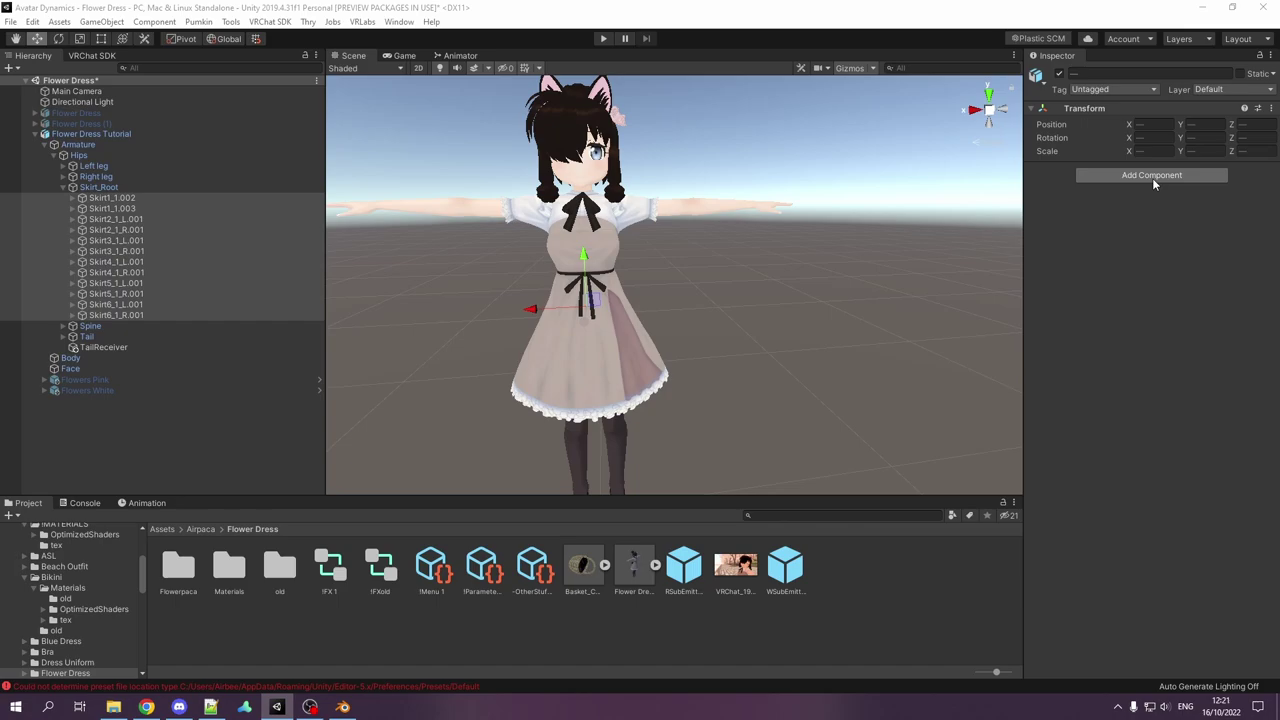
pyautogui.press('Return')
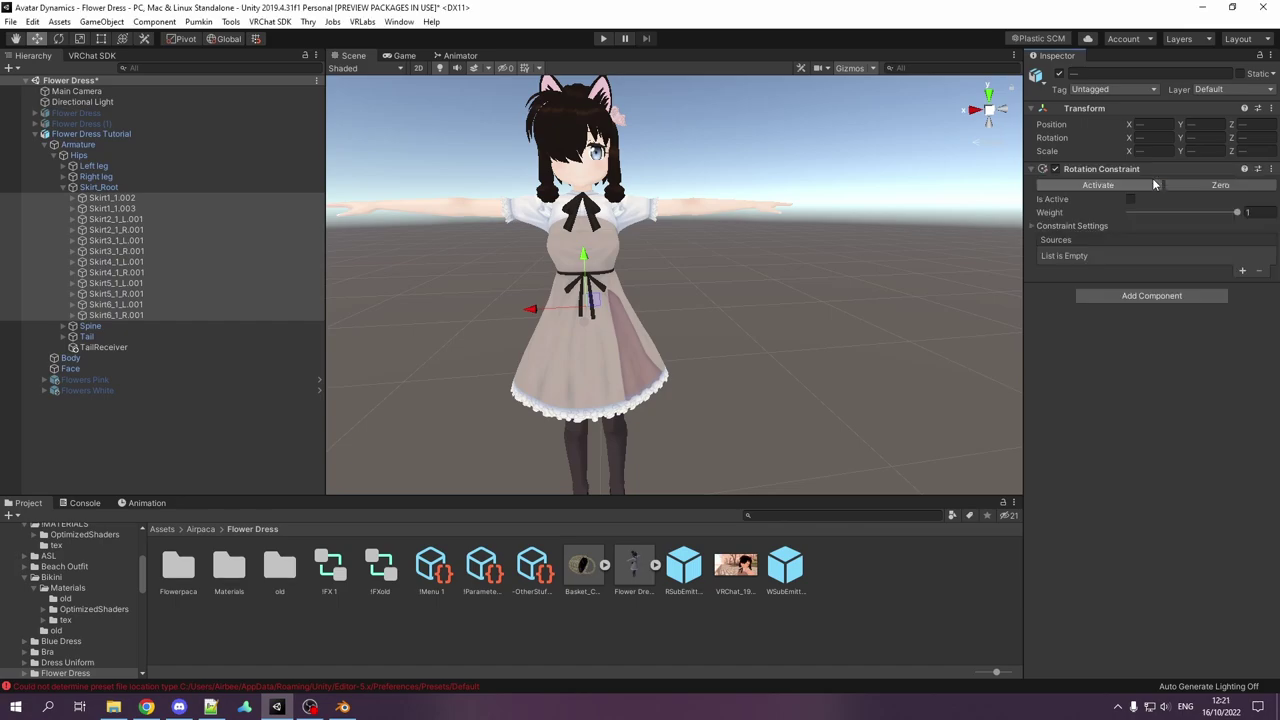
pyautogui.click(1243, 271)
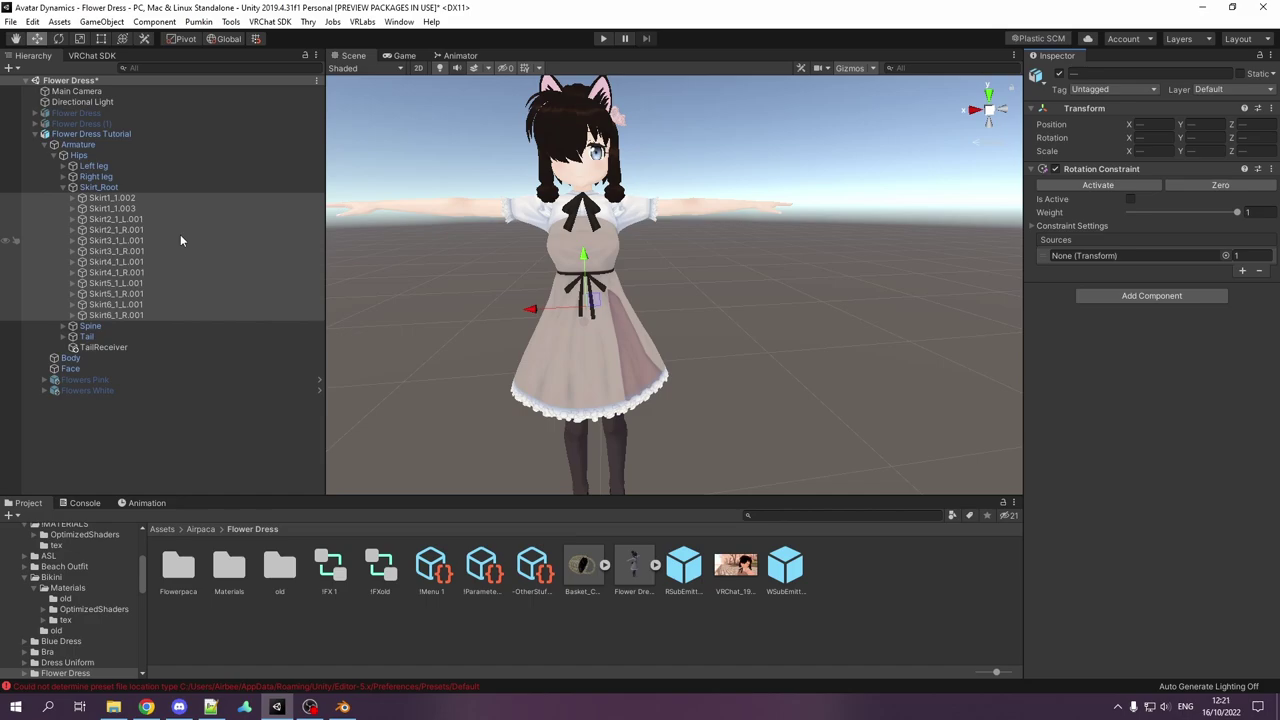
# Step: Add a second empty source to the Rotation Constraints of the centre bones Skirt1_1.002 and Skirt1_1.003
pyautogui.click(142, 198)
pyautogui.keyDown('shift'); pyautogui.click(141, 208); pyautogui.keyUp('shift')
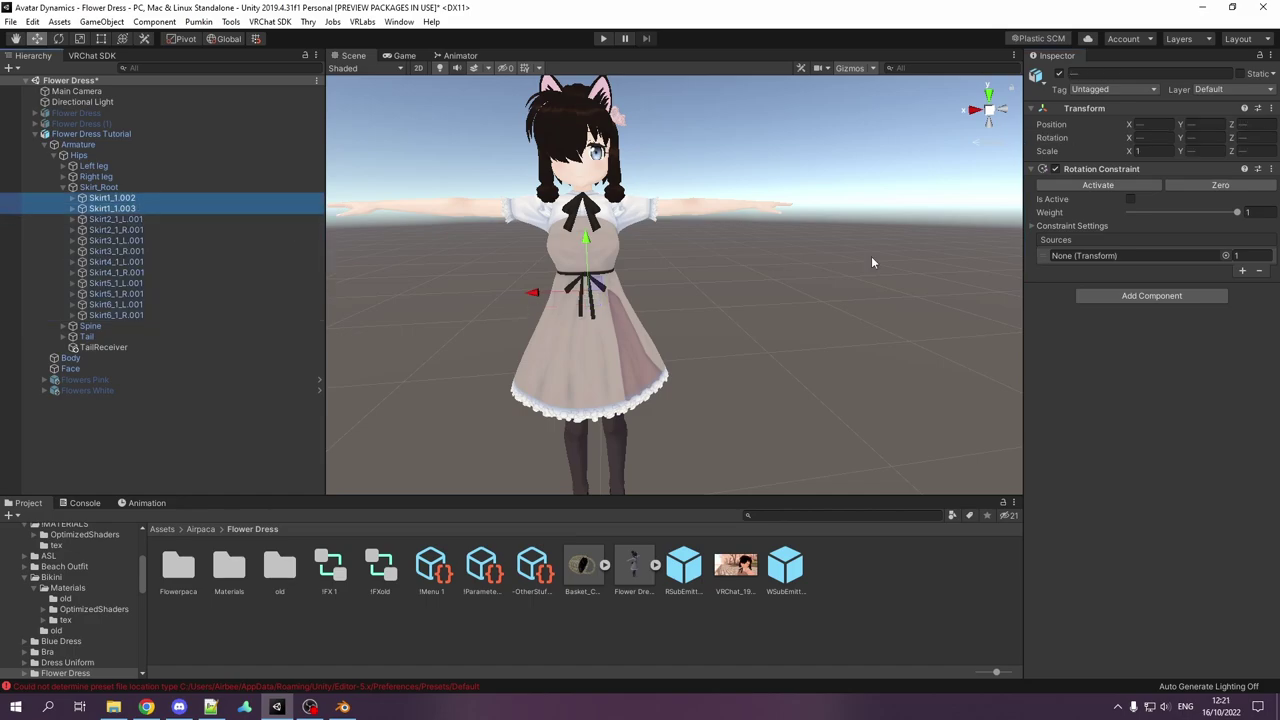
pyautogui.click(1243, 272)
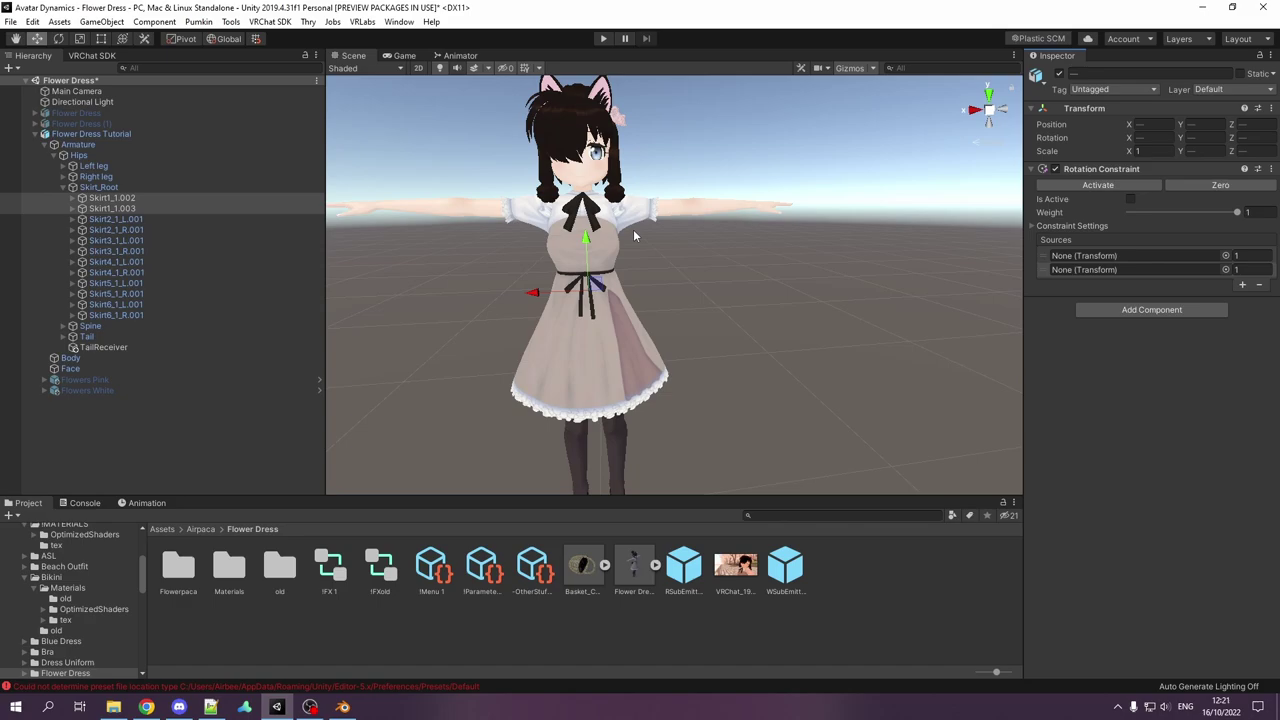
# Step: Assign Left leg as the Rotation Constraint source for the left skirt bones, Skirt2_1_L.001 through Skirt6_1_L.001
pyautogui.click(148, 221)
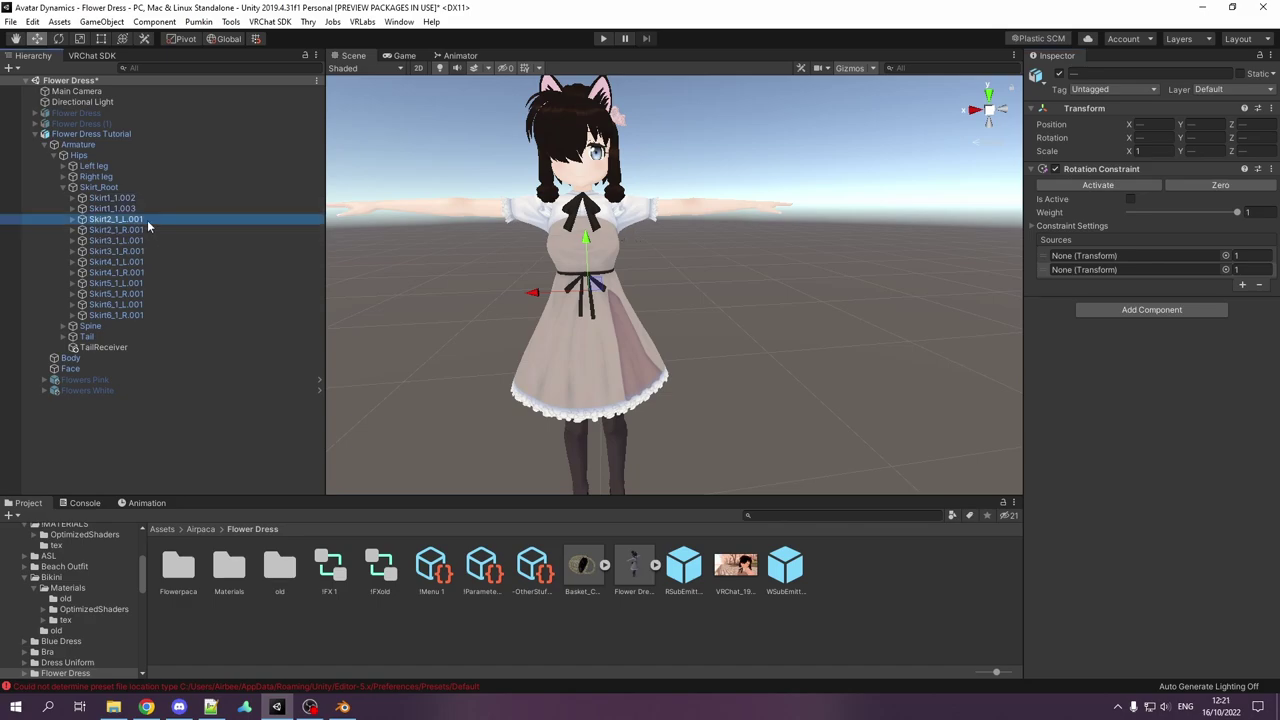
pyautogui.keyDown('ctrl'); pyautogui.click(128, 241); pyautogui.keyUp('ctrl')
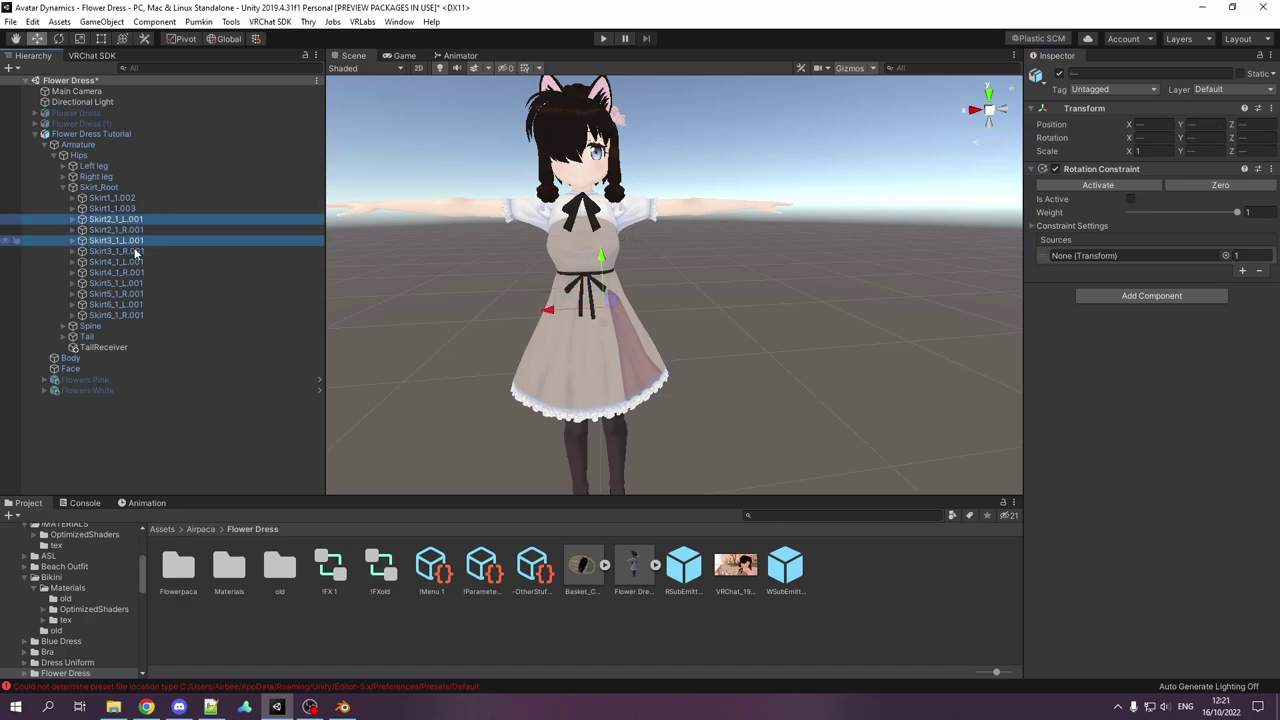
pyautogui.keyDown('ctrl'); pyautogui.click(131, 262); pyautogui.keyUp('ctrl')
pyautogui.keyDown('ctrl'); pyautogui.click(130, 283); pyautogui.keyUp('ctrl')
pyautogui.keyDown('ctrl'); pyautogui.click(132, 305); pyautogui.keyUp('ctrl')
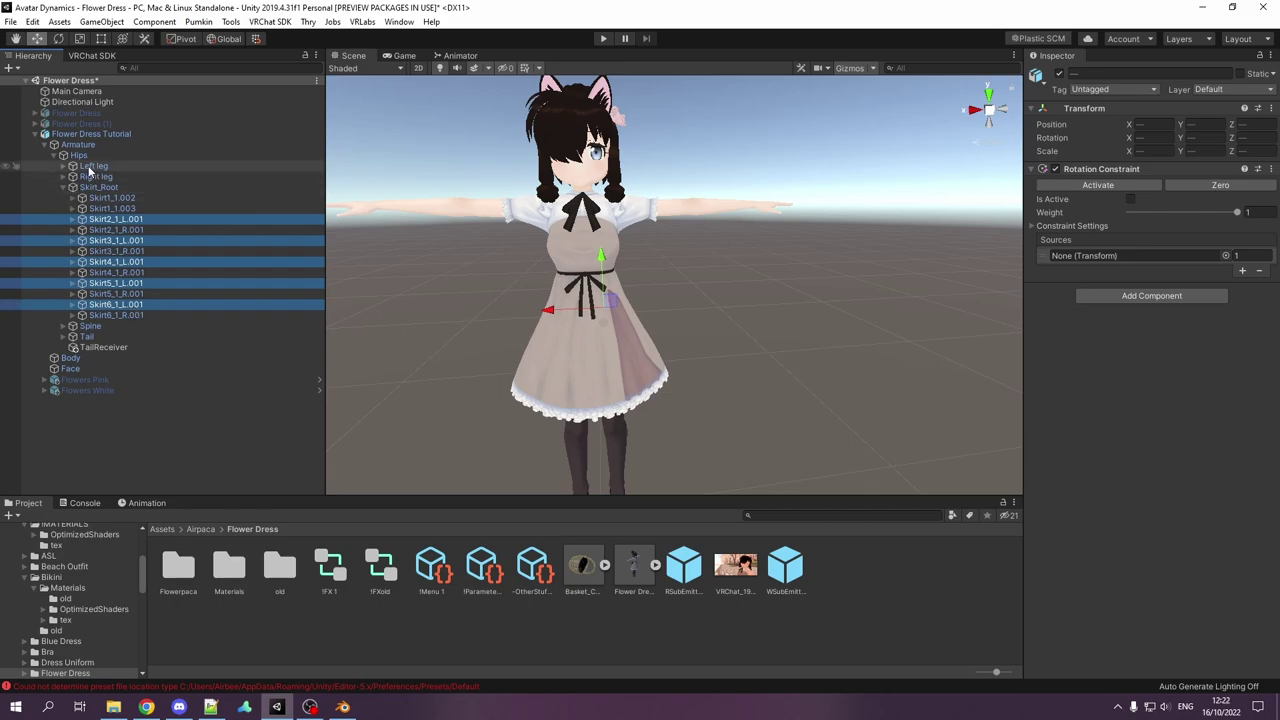
pyautogui.moveTo(91, 166); pyautogui.dragTo(886, 215)
pyautogui.moveTo(1138, 249); pyautogui.dragTo(1134, 255)
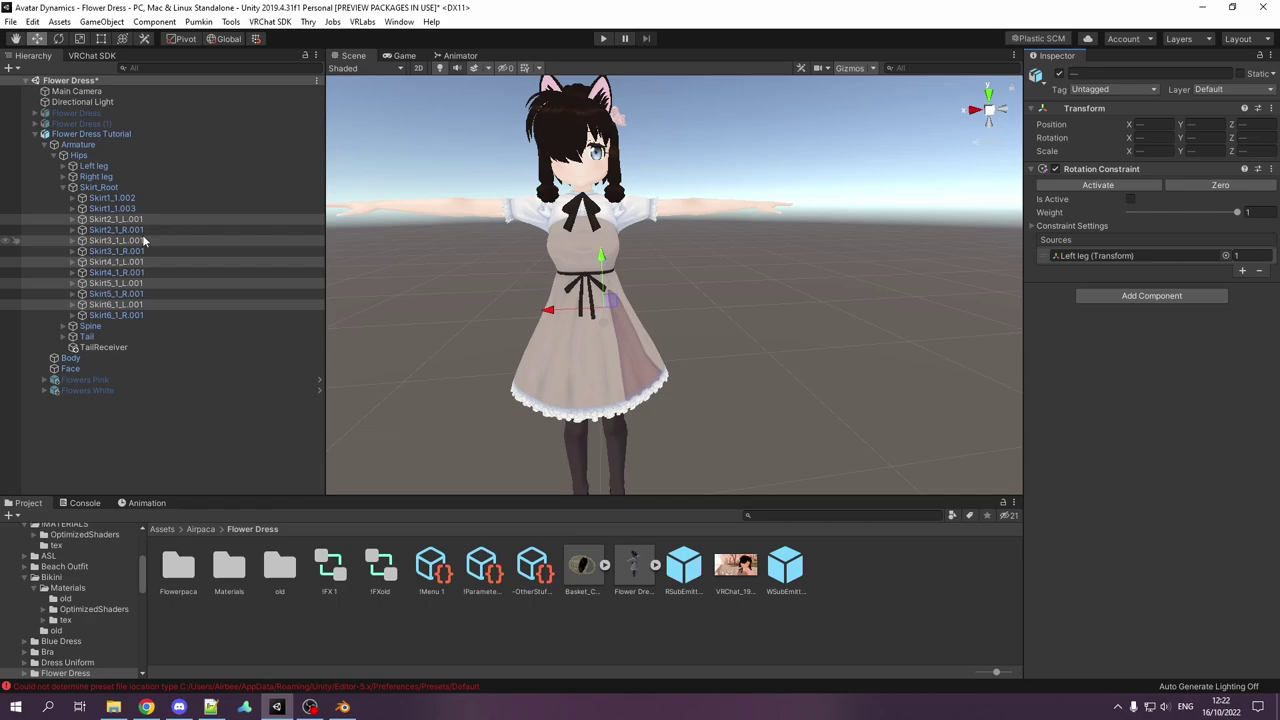
# Step: Assign Right leg as the Rotation Constraint source for the right skirt bones, Skirt2_1_R.001 through Skirt6_1_R.001
pyautogui.click(132, 230)
pyautogui.keyDown('ctrl'); pyautogui.click(138, 251); pyautogui.keyUp('ctrl')
pyautogui.keyDown('ctrl'); pyautogui.click(134, 273); pyautogui.keyUp('ctrl')
pyautogui.keyDown('ctrl'); pyautogui.click(134, 293); pyautogui.keyUp('ctrl')
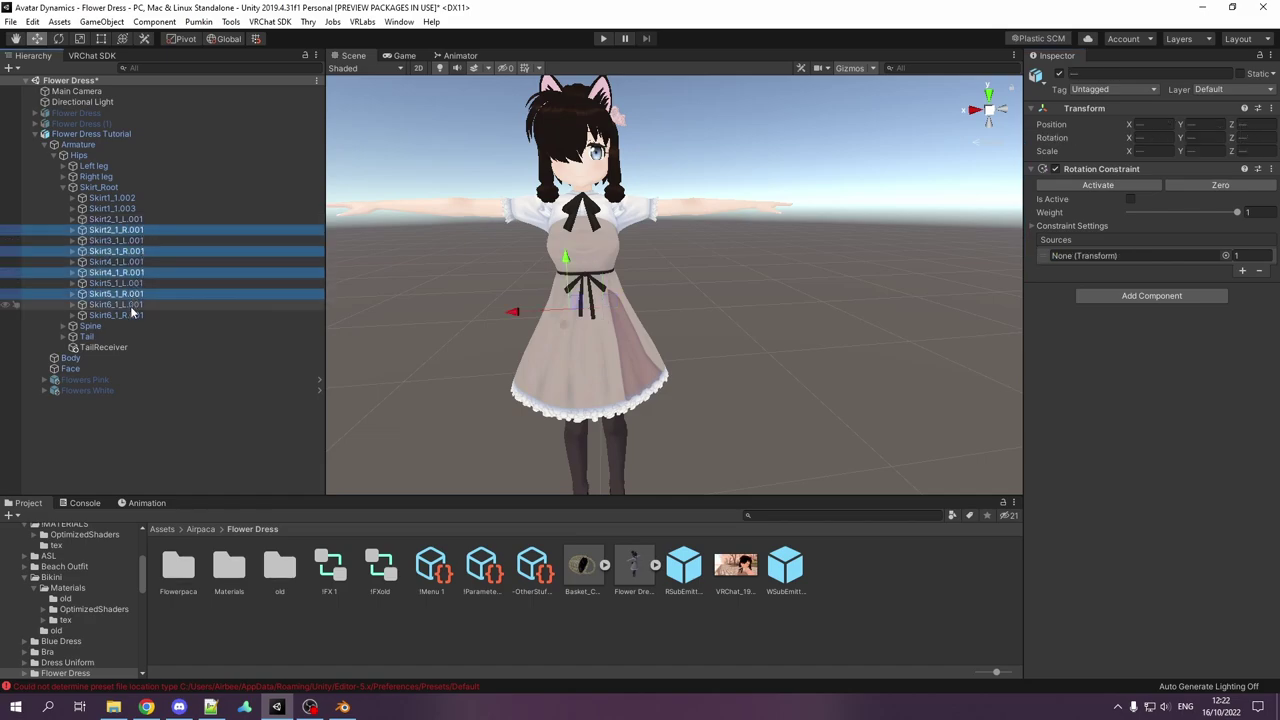
pyautogui.keyDown('ctrl'); pyautogui.click(134, 315); pyautogui.keyUp('ctrl')
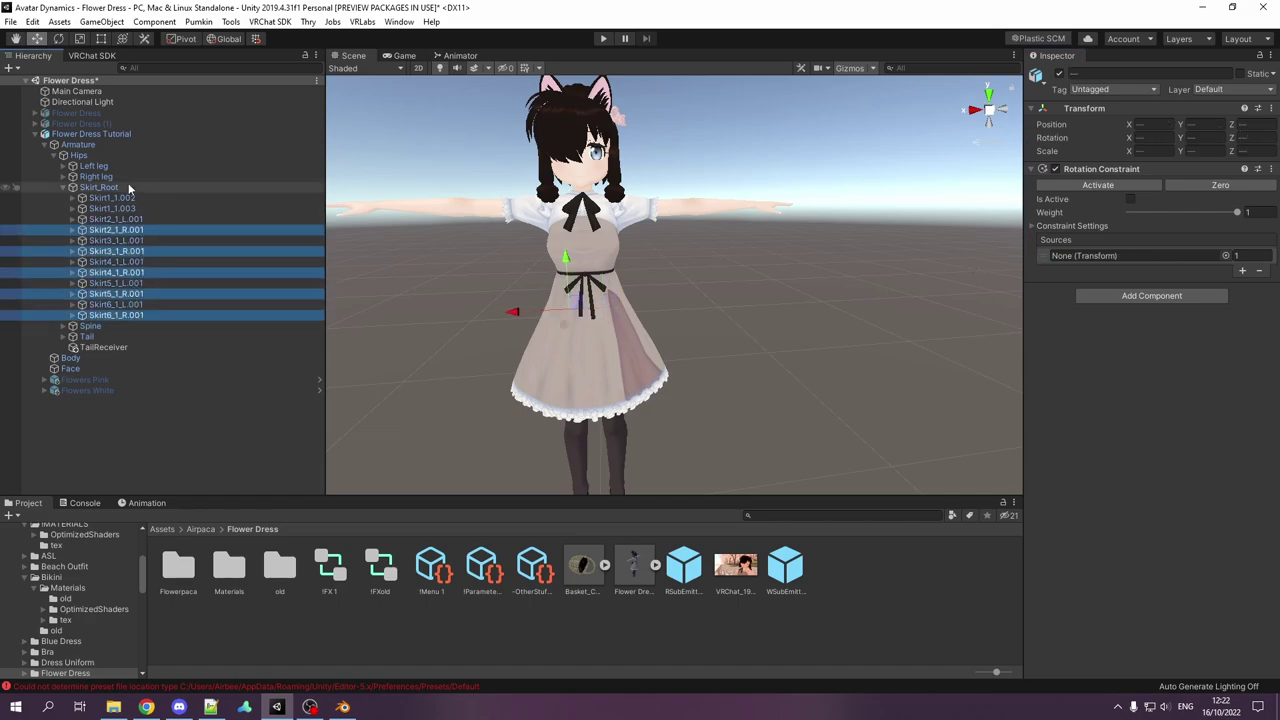
pyautogui.moveTo(96, 176); pyautogui.dragTo(1107, 256)
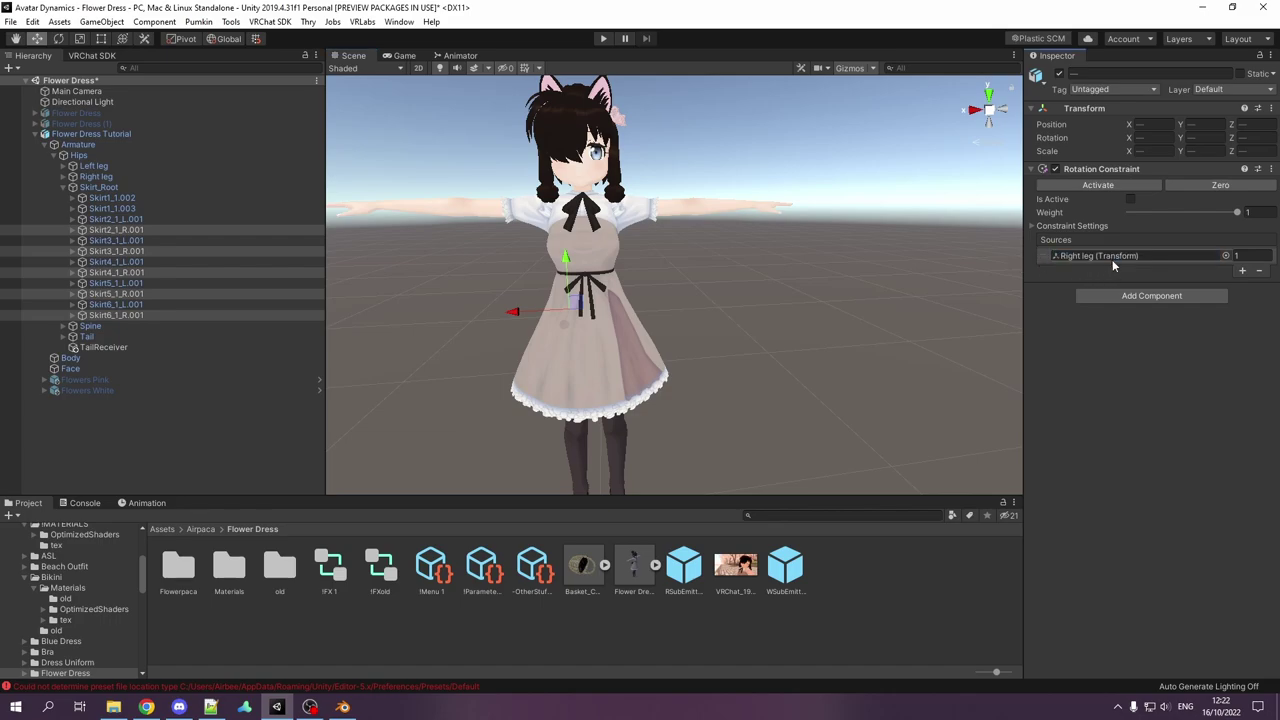
# Step: Assign Left leg and Right leg as the two constraint sources for Skirt1_1.002 and Skirt1_1.003
pyautogui.click(125, 198)
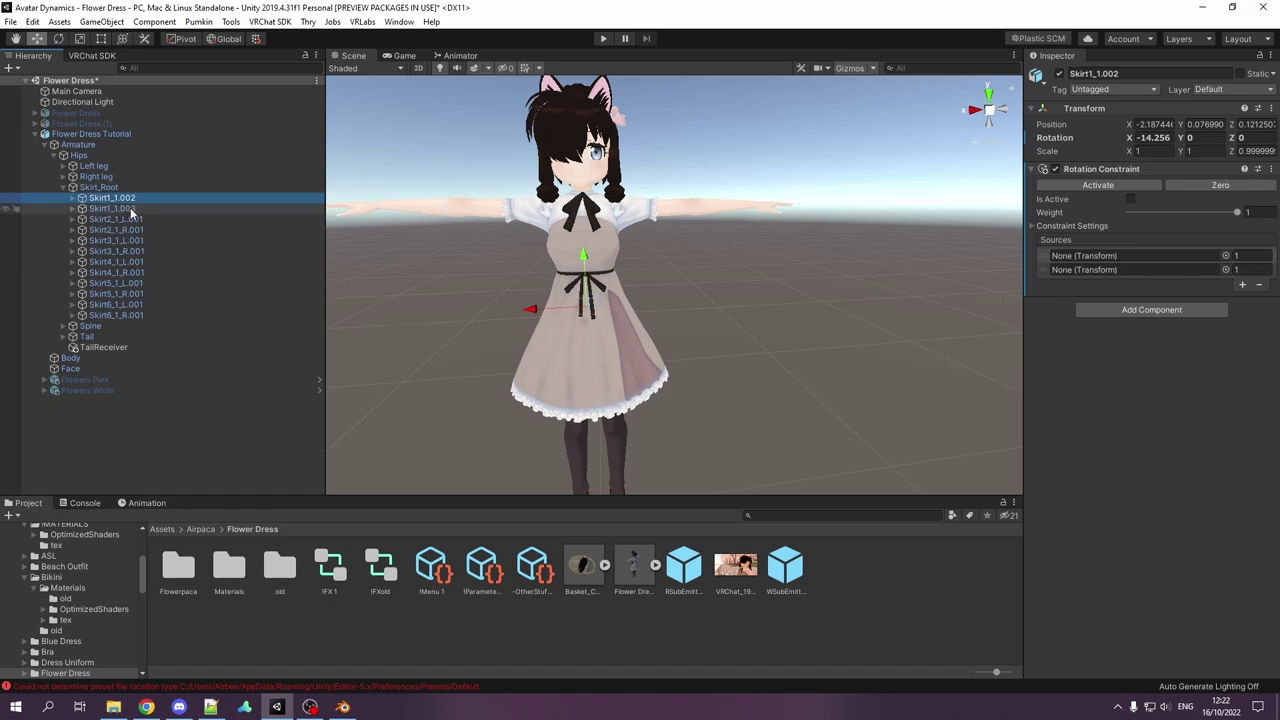
pyautogui.keyDown('ctrl'); pyautogui.click(131, 209); pyautogui.keyUp('ctrl')
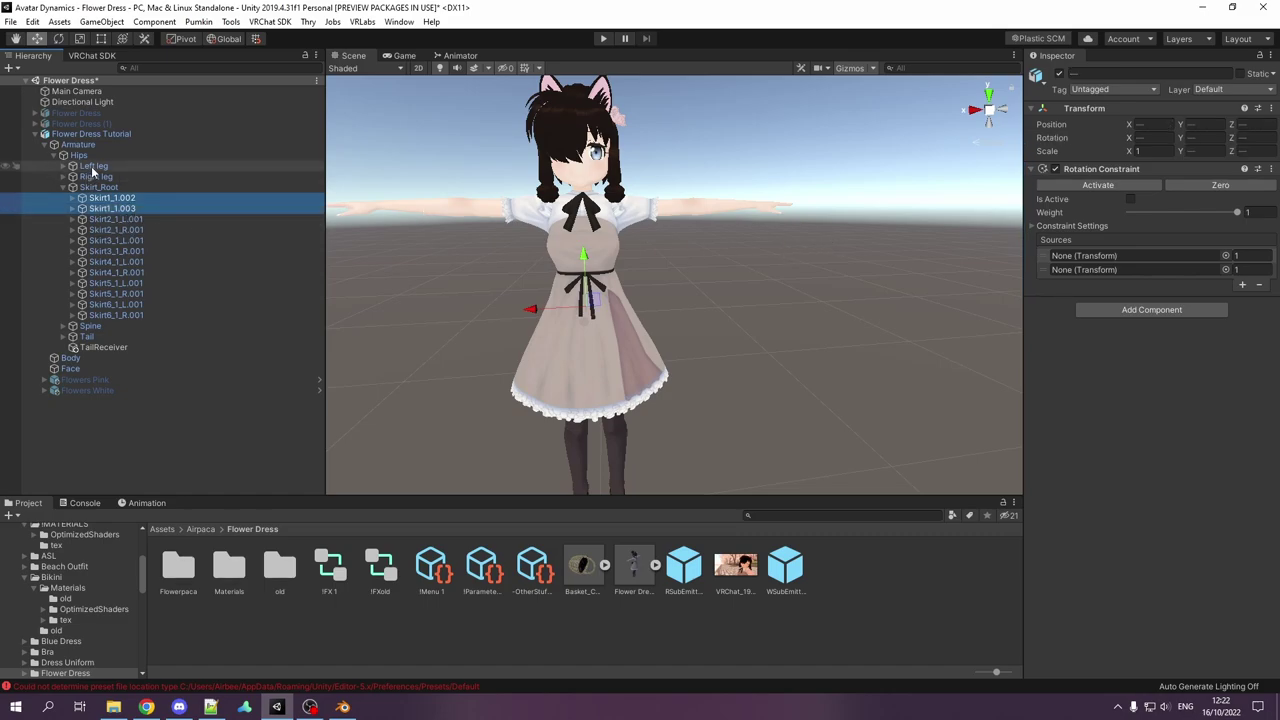
pyautogui.moveTo(94, 166); pyautogui.dragTo(1150, 256)
pyautogui.moveTo(250, 177); pyautogui.dragTo(1122, 273)
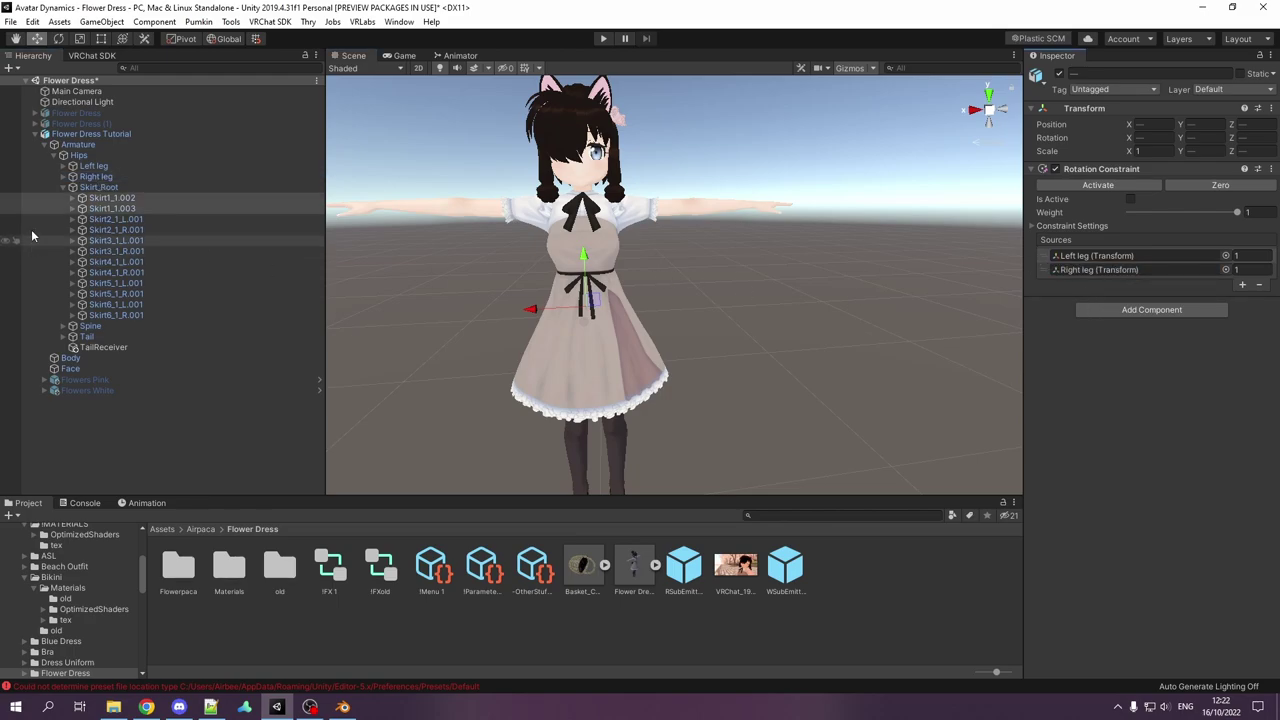
# Step: Activate the Rotation Constraints on all bones from Skirt1_1.002 through Skirt6_1_R.001 at their current offsets
pyautogui.click(112, 198)
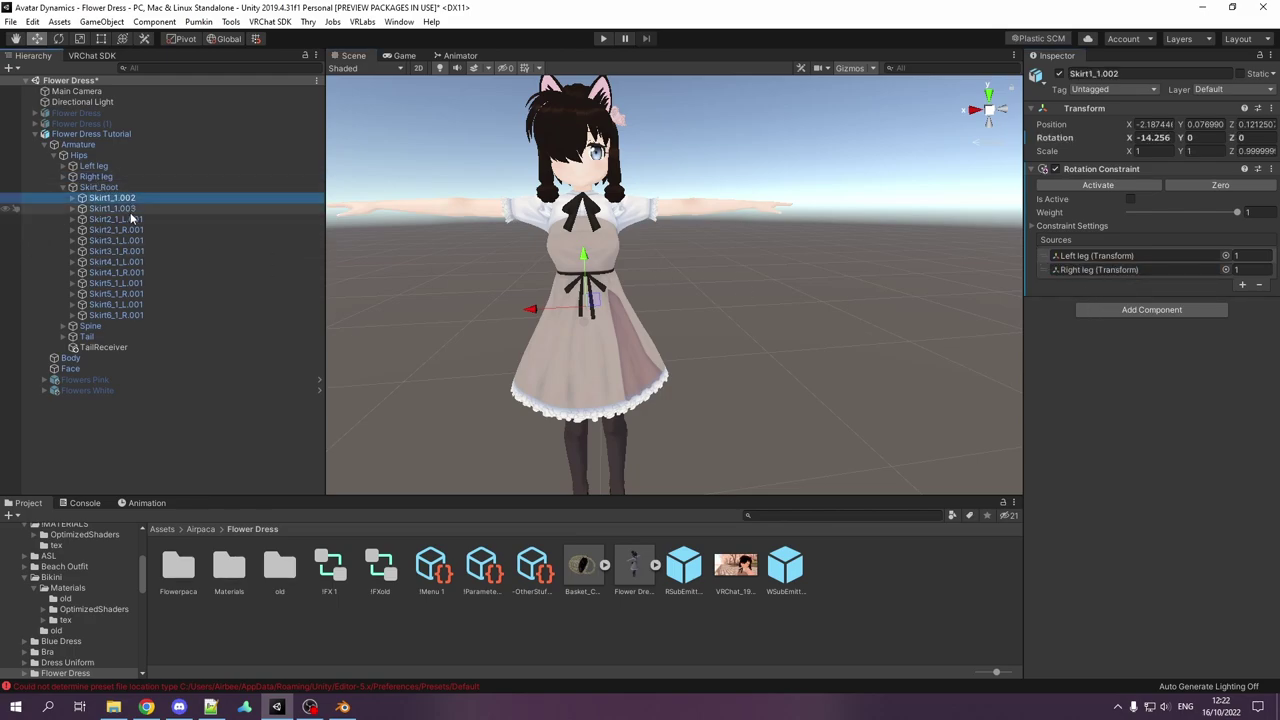
pyautogui.keyDown('shift'); pyautogui.click(127, 314); pyautogui.keyUp('shift')
pyautogui.click(1100, 185)
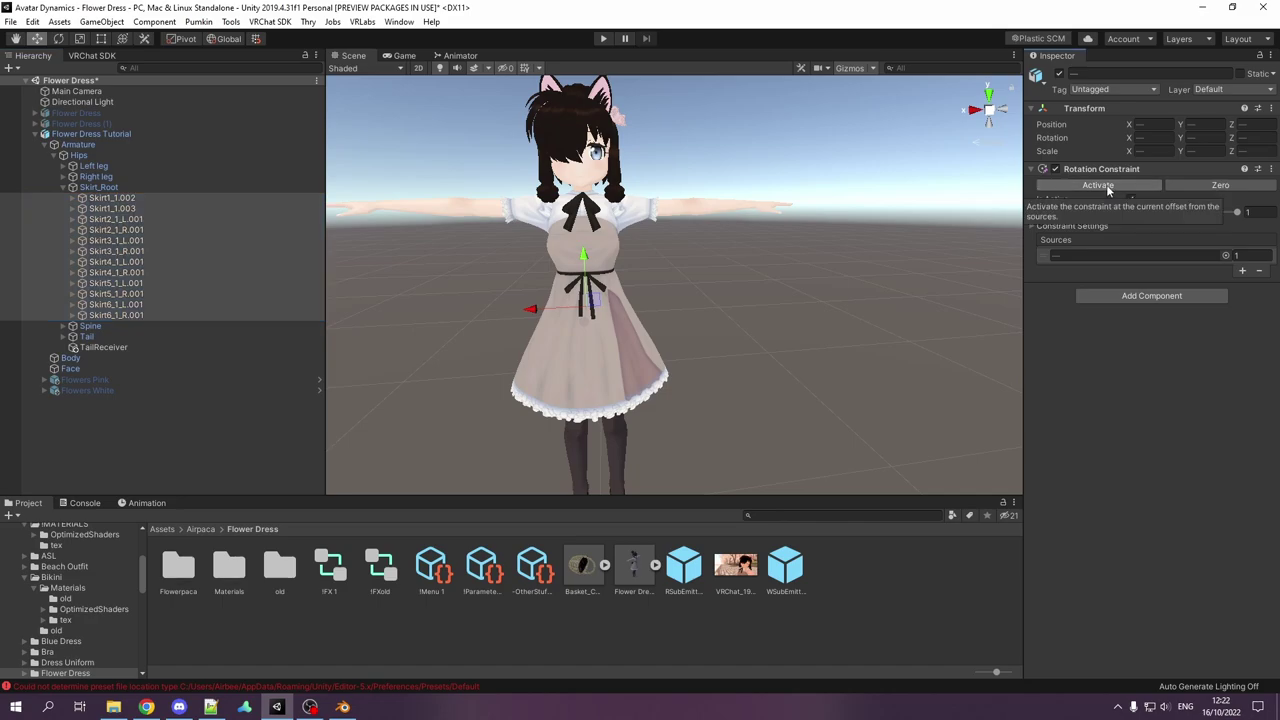
# Step: Test the constraints by rotating the Left leg bone, then undo the rotation
pyautogui.click(94, 166)
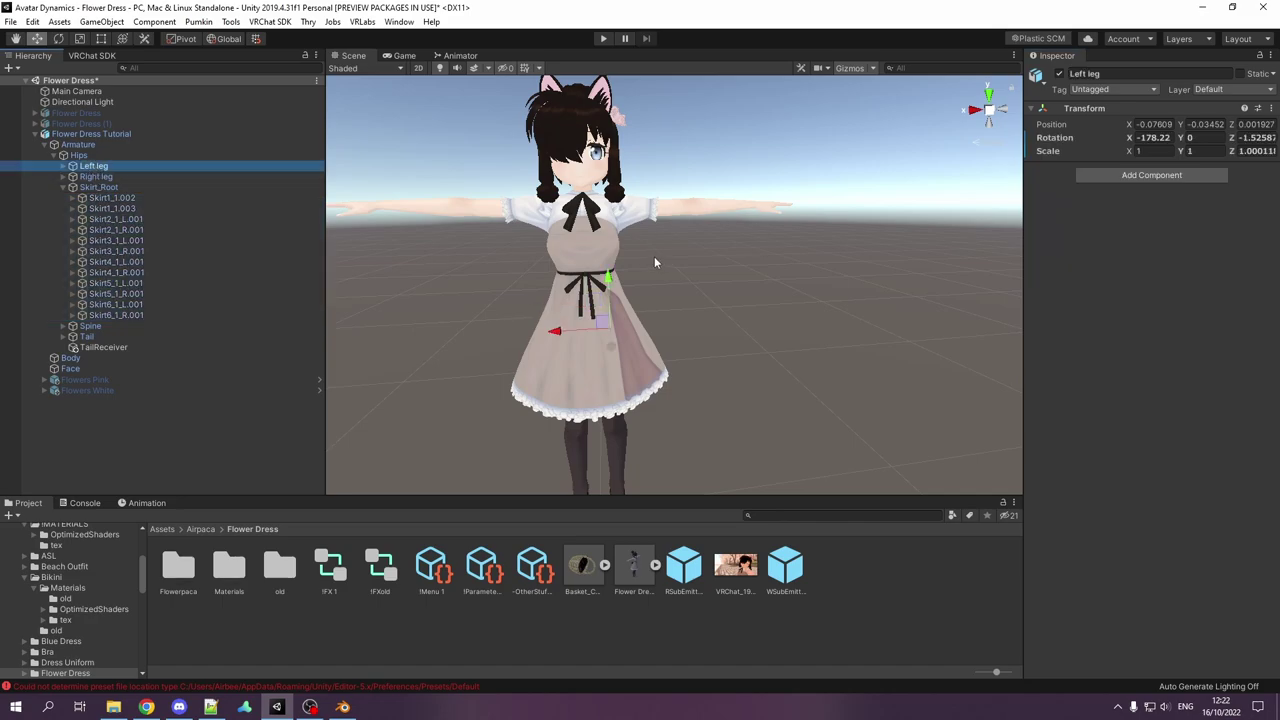
pyautogui.press('e')
pyautogui.moveTo(641, 310); pyautogui.dragTo(654, 250)
pyautogui.hotkey('ctrl', 'z')
# Step: Rotate the Left leg bone again while viewing the skirt from the side, then undo the test rotations
pyautogui.moveTo(676, 282); pyautogui.dragTo(913, 383, button='right')
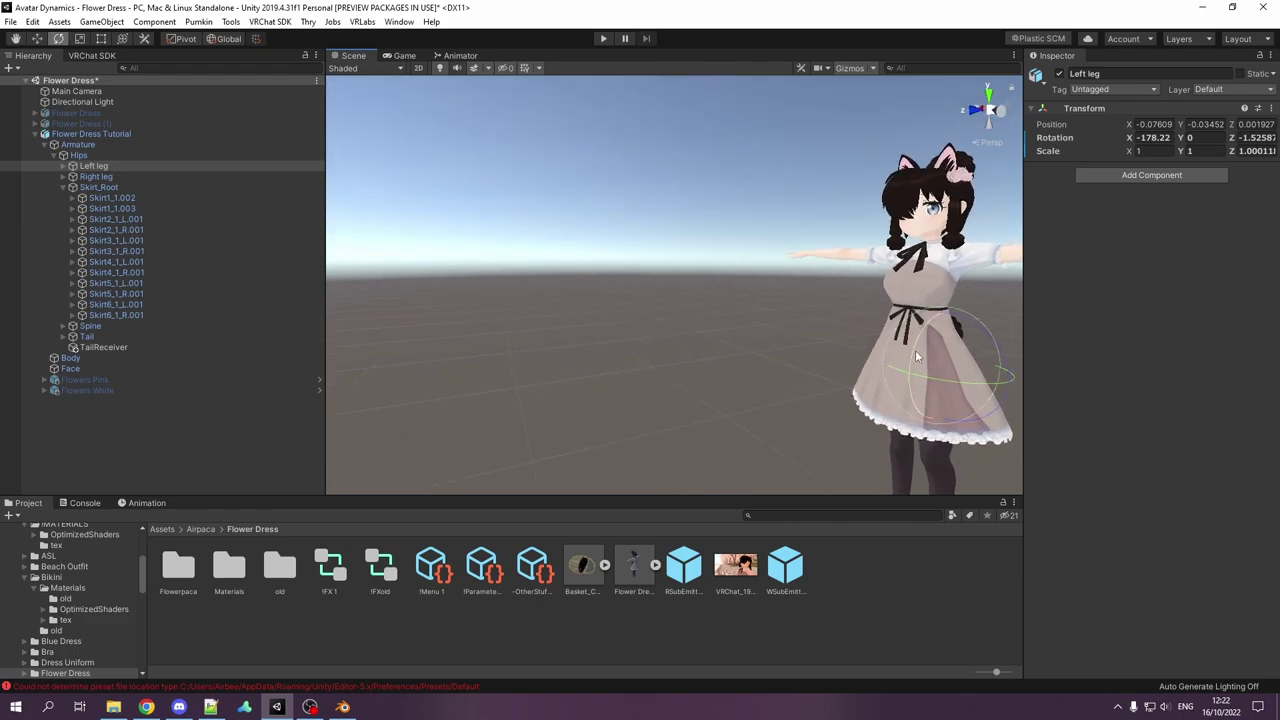
pyautogui.moveTo(916, 356); pyautogui.dragTo(914, 398)
pyautogui.moveTo(940, 364); pyautogui.dragTo(755, 348, button='middle')
pyautogui.moveTo(755, 348); pyautogui.dragTo(690, 338, button='right')
pyautogui.moveTo(740, 360); pyautogui.dragTo(540, 290, button='middle')
pyautogui.moveTo(592, 280); pyautogui.dragTo(593, 325)
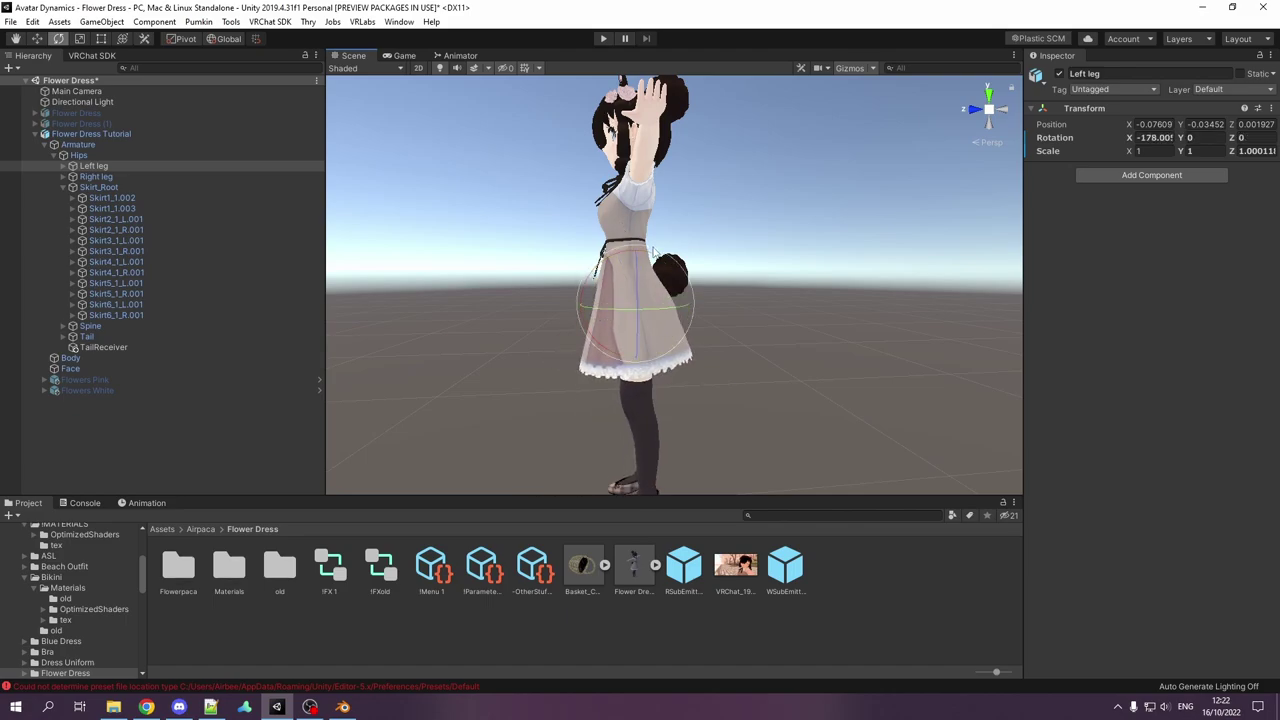
pyautogui.hotkey('ctrl', 'z')
pyautogui.hotkey('ctrl', 'z')
# Step: Select Skirt1_1.002 and examine its position on the dress from the front and side
pyautogui.moveTo(599, 248); pyautogui.dragTo(640, 320, button='right')
pyautogui.click(113, 197)
pyautogui.keyDown('alt'); pyautogui.moveTo(650, 277); pyautogui.dragTo(801, 285); pyautogui.keyUp('alt')
pyautogui.keyDown('alt'); pyautogui.moveTo(692, 271); pyautogui.dragTo(728, 268); pyautogui.keyUp('alt')
pyautogui.moveTo(728, 267); pyautogui.dragTo(683, 257, button='right')
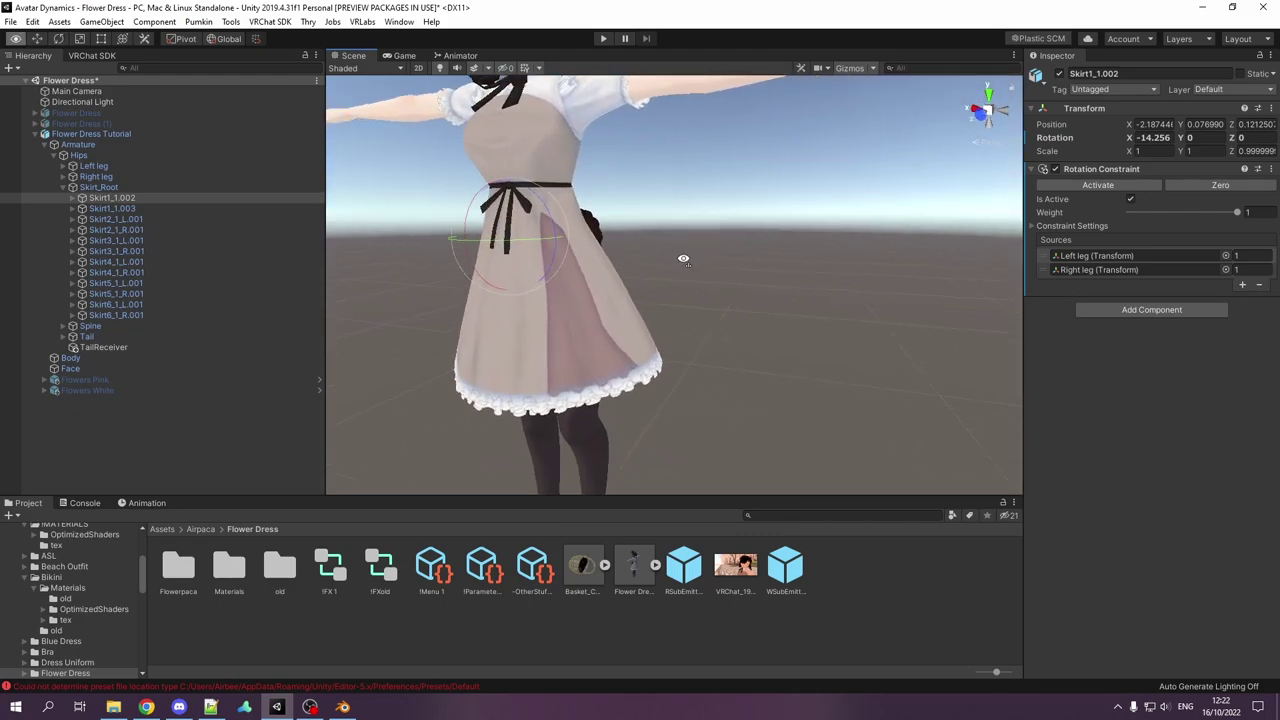
pyautogui.moveTo(683, 257); pyautogui.dragTo(717, 268, button='middle')
pyautogui.moveTo(717, 268); pyautogui.dragTo(491, 246, button='right')
pyautogui.keyDown('alt'); pyautogui.moveTo(688, 260); pyautogui.dragTo(606, 261); pyautogui.keyUp('alt')
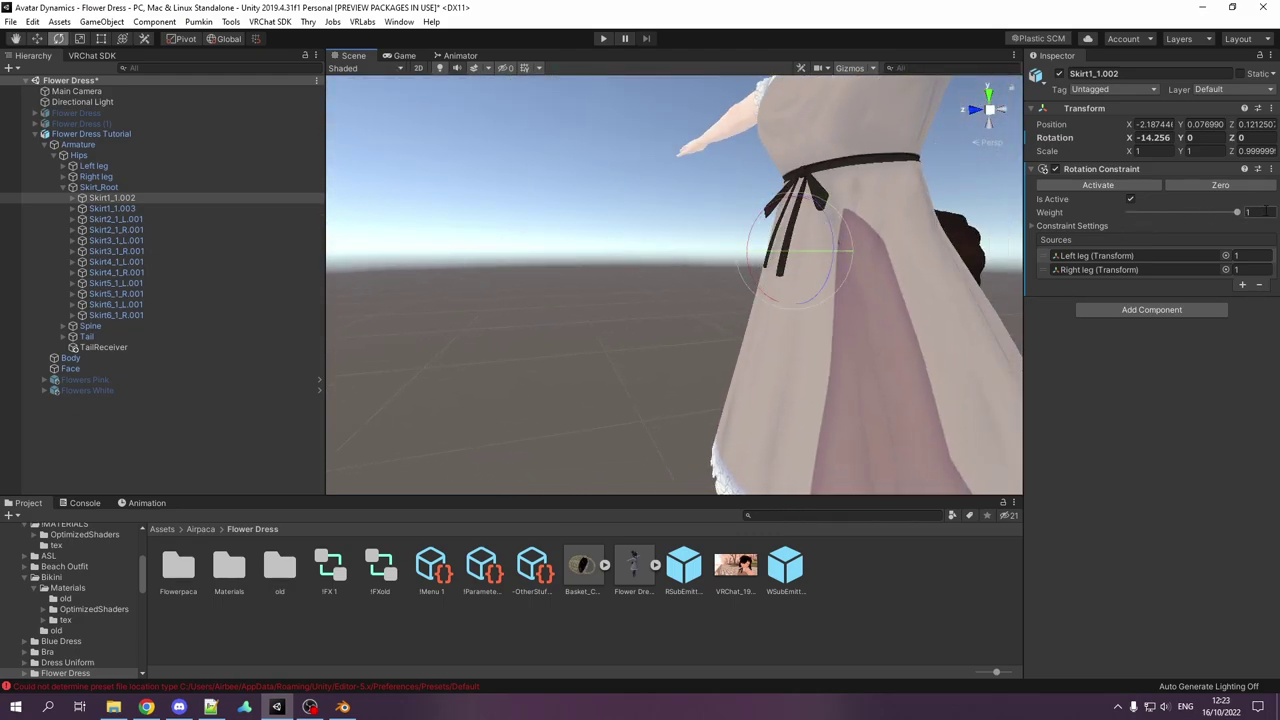
# Step: Set the Rotation Constraint weight of Skirt2_1_L.001 to 0.8
pyautogui.click(141, 218)
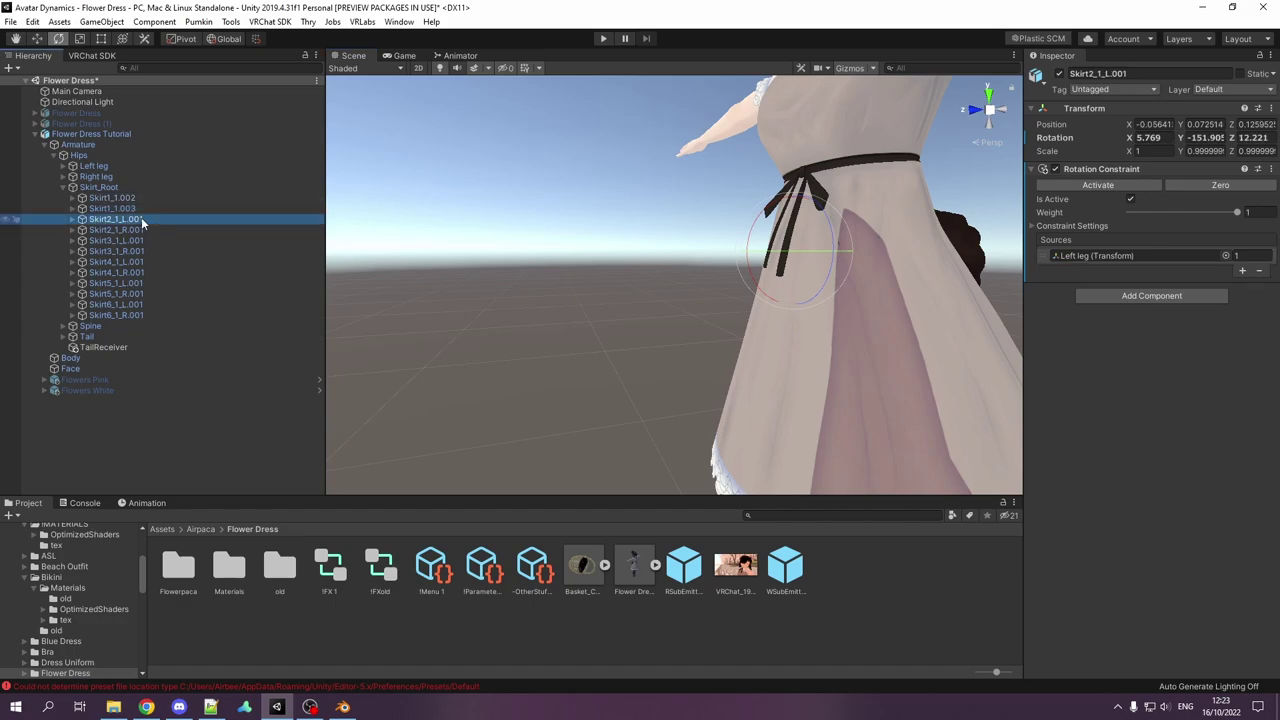
pyautogui.moveTo(682, 247); pyautogui.dragTo(749, 274, button='right')
pyautogui.keyDown('alt'); pyautogui.moveTo(586, 277); pyautogui.dragTo(655, 305); pyautogui.keyUp('alt')
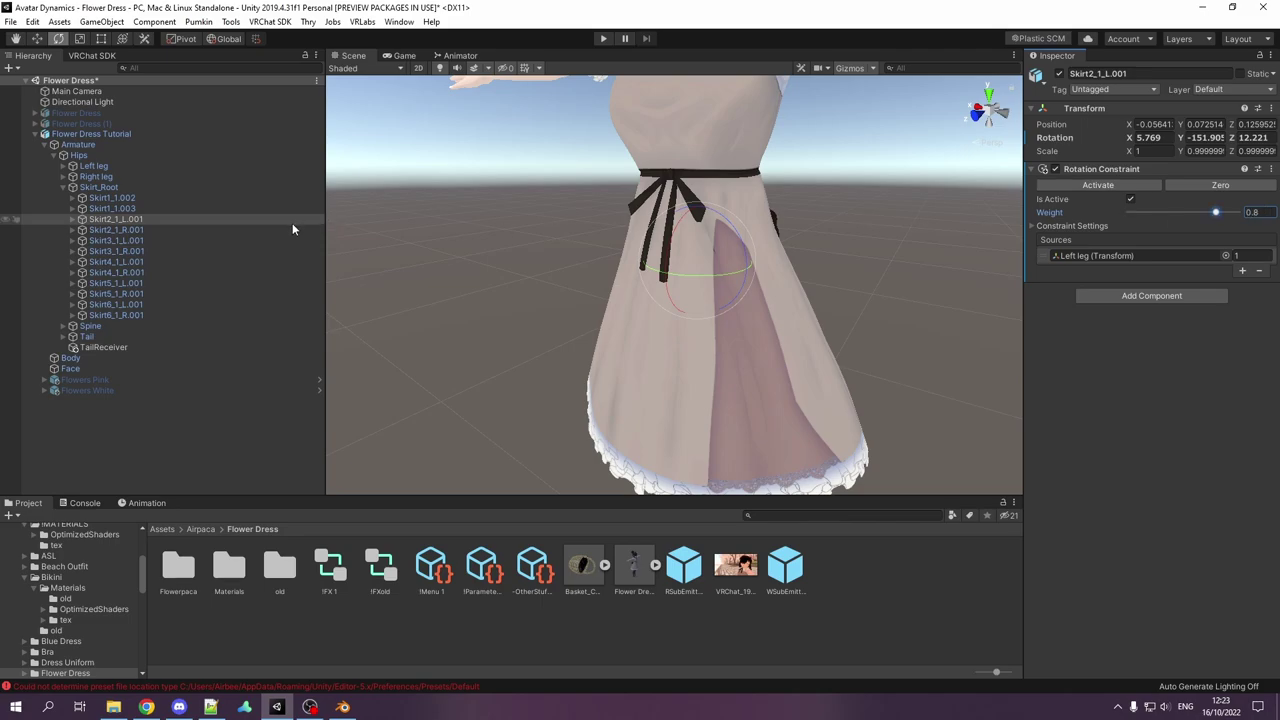
# Step: Set the Rotation Constraint weight to 0.8 for Skirt2_1_L.001 and Skirt2_1_R.001, and to 0.6 for the Skirt3_1 left and right bones
pyautogui.click(145, 221)
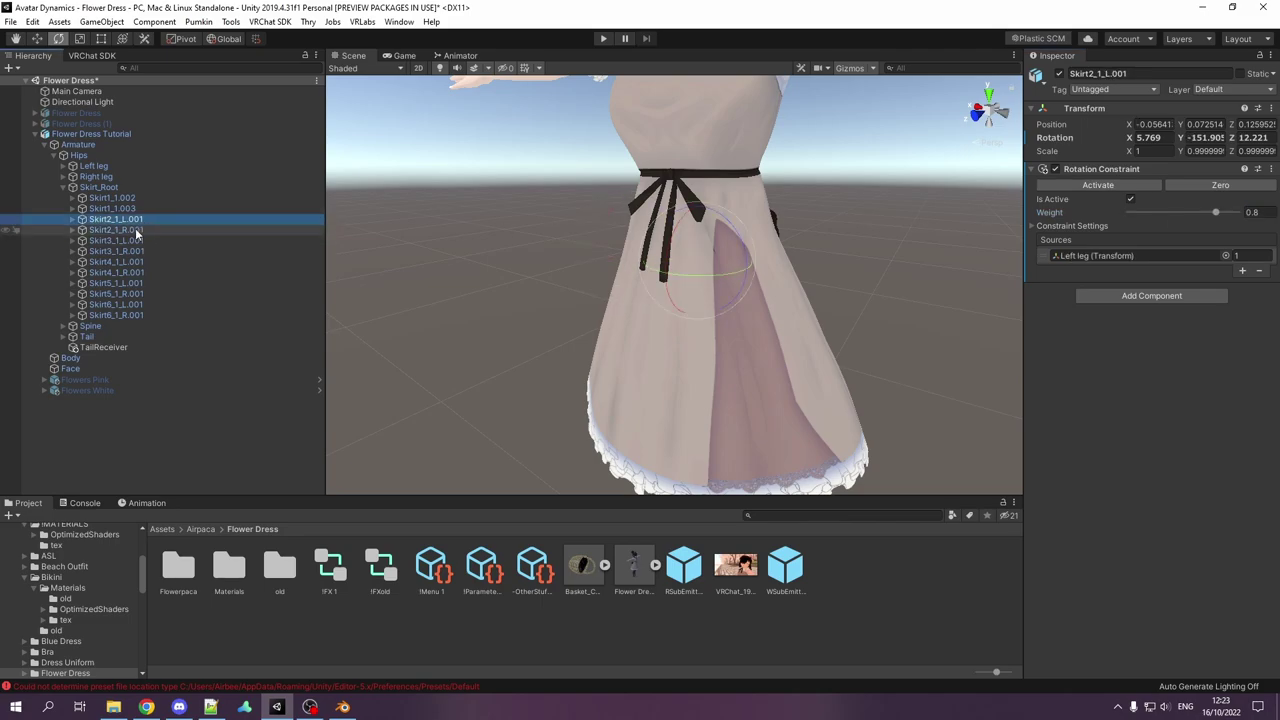
pyautogui.keyDown('ctrl'); pyautogui.click(137, 230); pyautogui.keyUp('ctrl')
pyautogui.click(1258, 213)
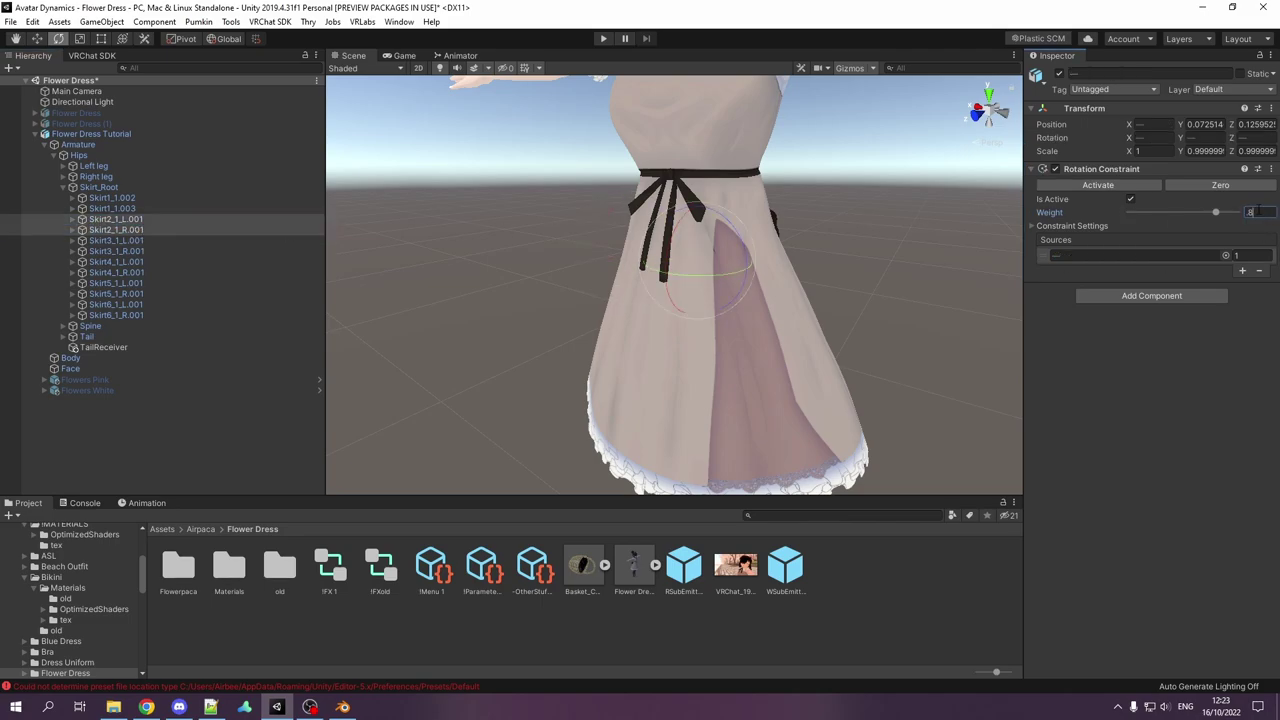
pyautogui.click(108, 241)
pyautogui.keyDown('ctrl'); pyautogui.click(120, 251); pyautogui.keyUp('ctrl')
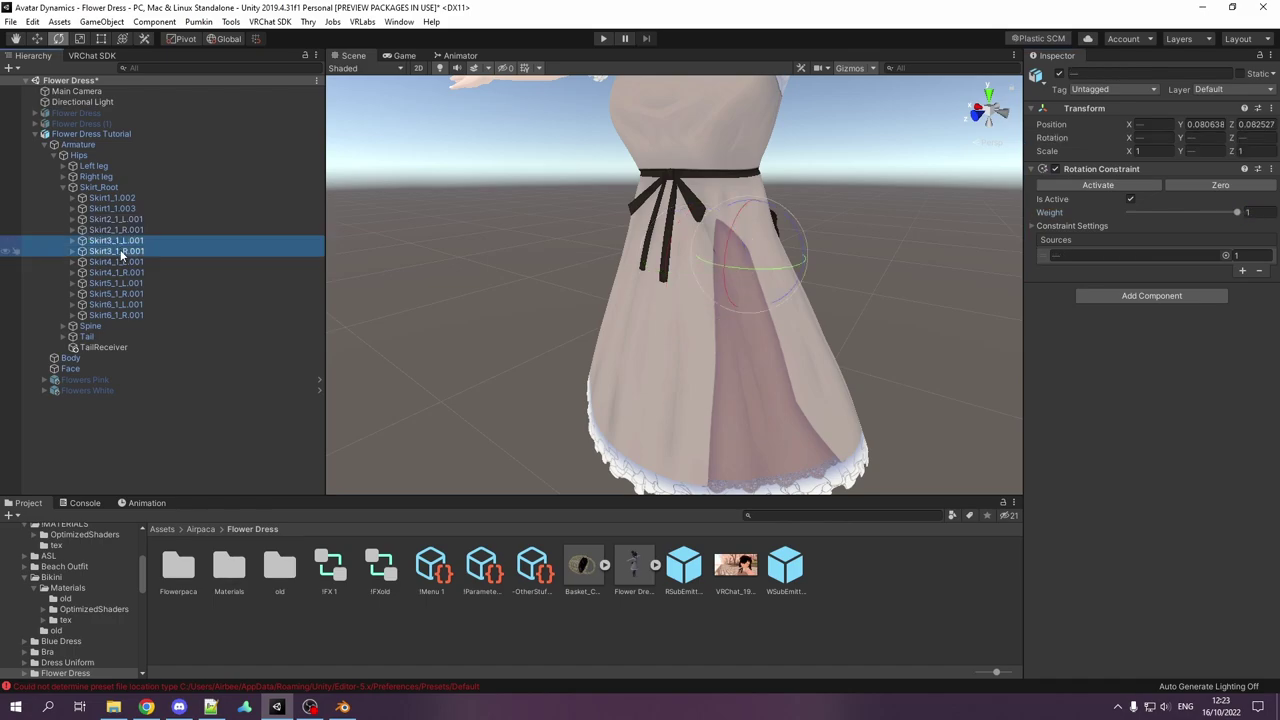
pyautogui.click(1258, 213)
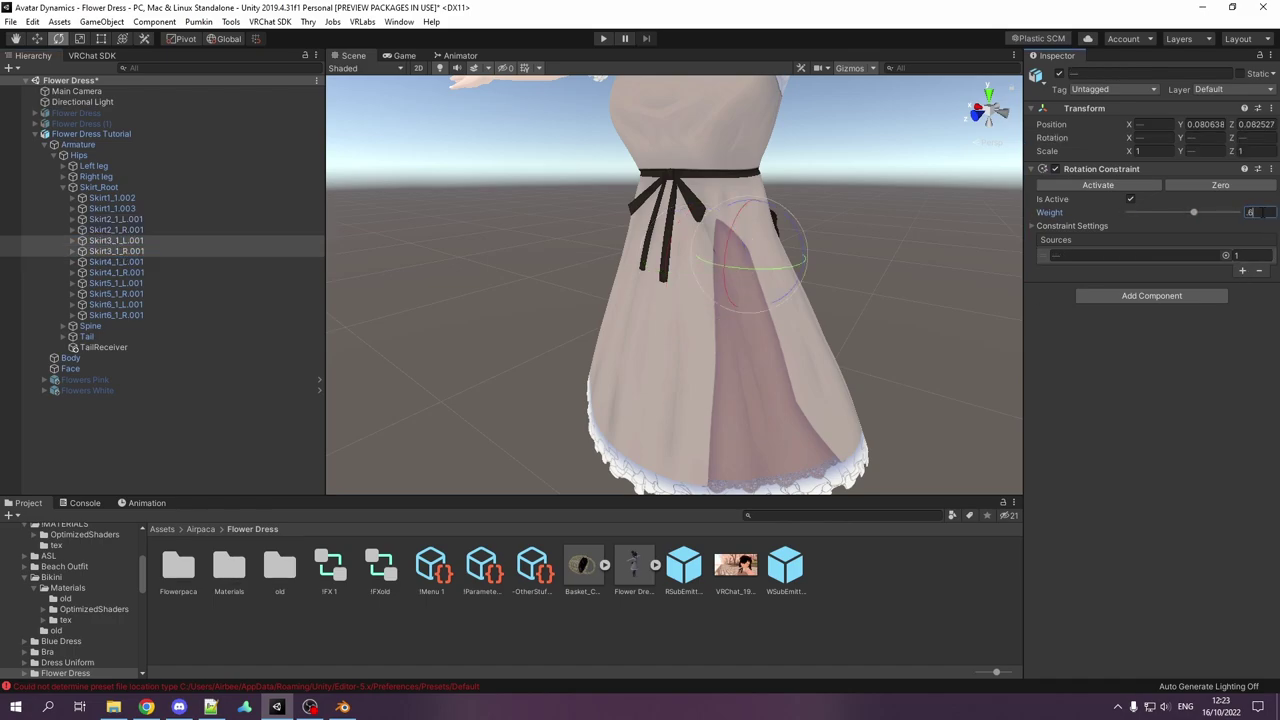
# Step: Set the Rotation Constraint weight to 0.4 for the Skirt4_1 left and right bones, and change the weight of the Skirt5_1 pair
pyautogui.click(188, 261)
pyautogui.keyDown('ctrl'); pyautogui.click(146, 272); pyautogui.keyUp('ctrl')
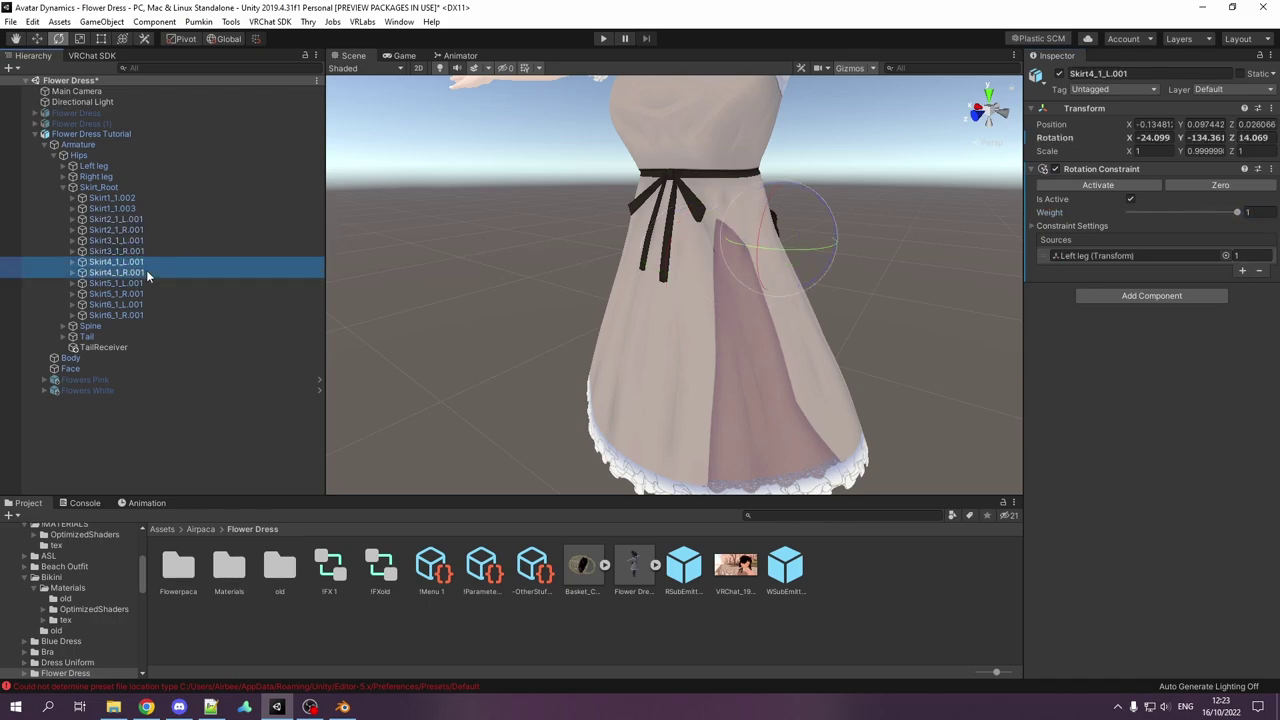
pyautogui.click(1258, 213)
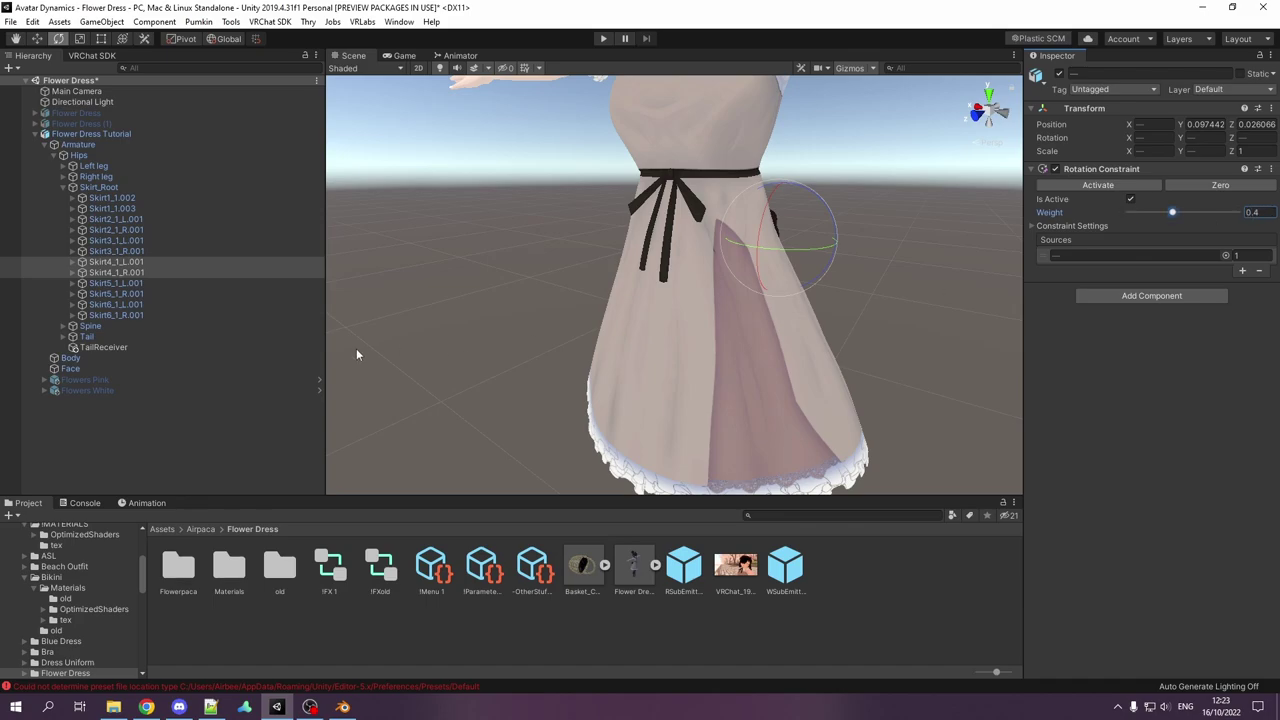
pyautogui.click(137, 283)
pyautogui.keyDown('ctrl'); pyautogui.click(269, 292); pyautogui.keyUp('ctrl')
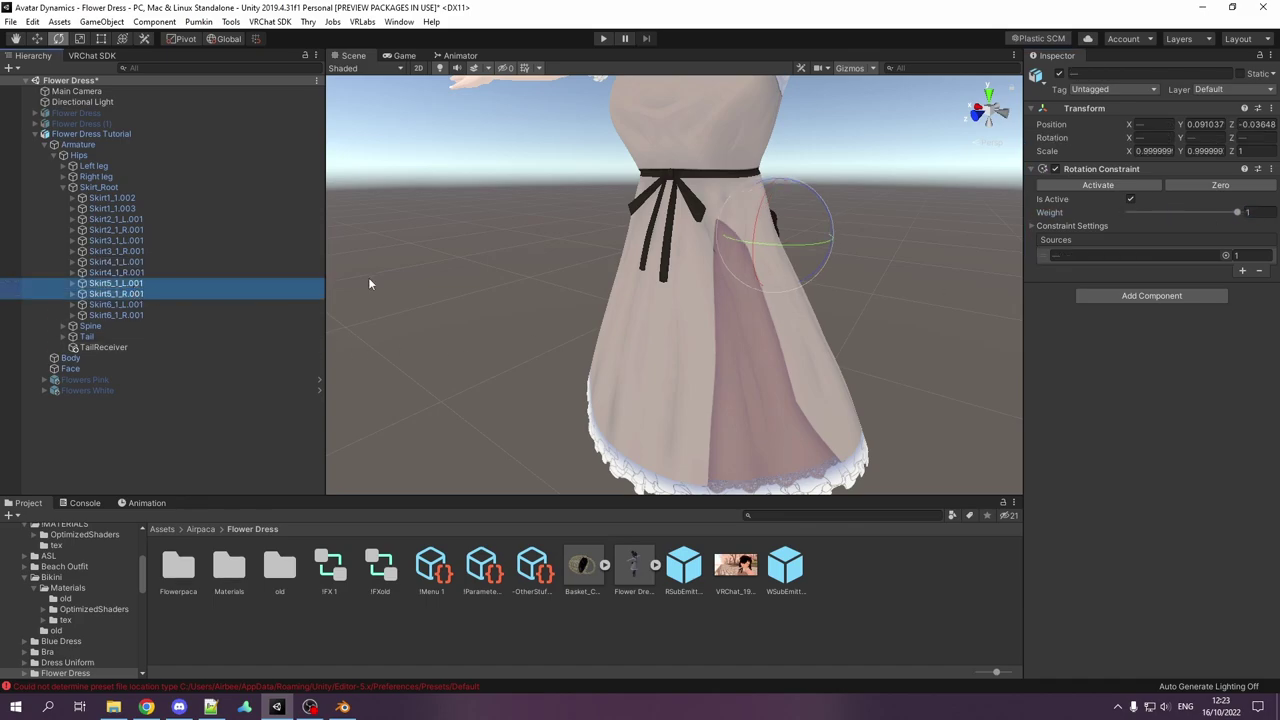
pyautogui.click(1258, 212)
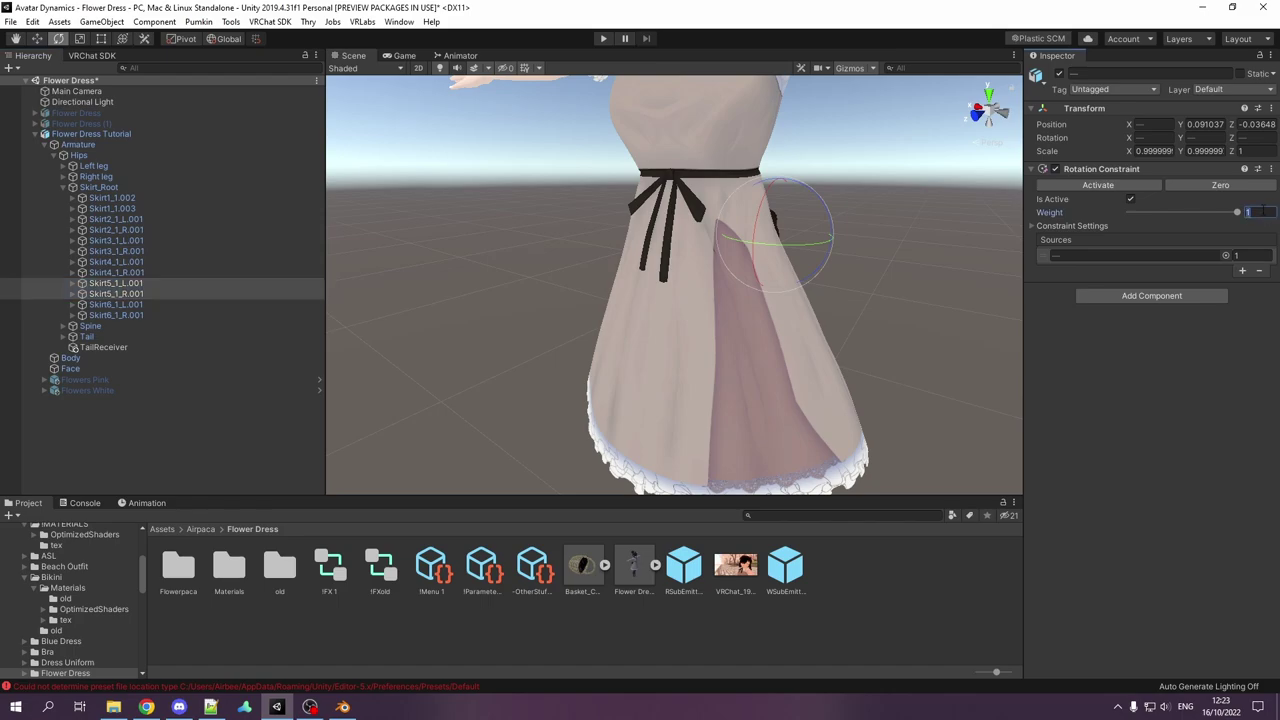
# Step: Set the Rotation Constraint weight to 0.1 for the Skirt6_1 left and right bones and for Skirt1_1.002
pyautogui.click(165, 304)
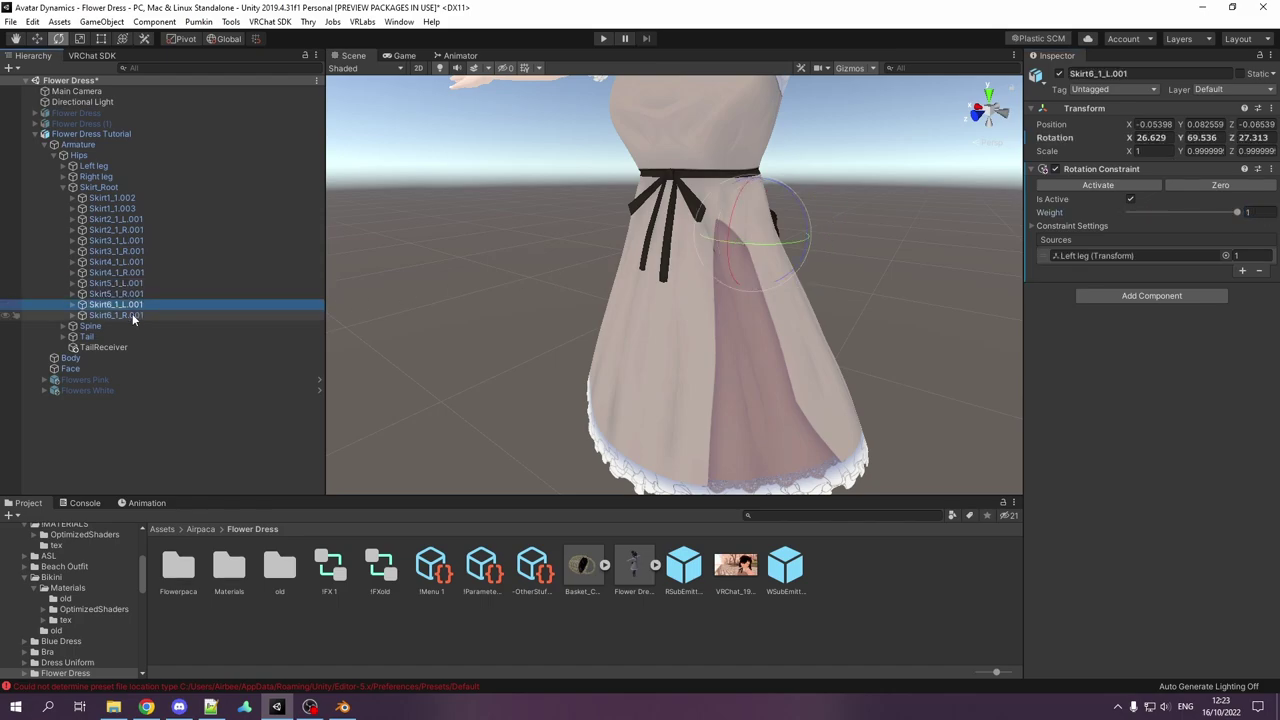
pyautogui.keyDown('ctrl'); pyautogui.click(132, 314); pyautogui.keyUp('ctrl')
pyautogui.click(1262, 213)
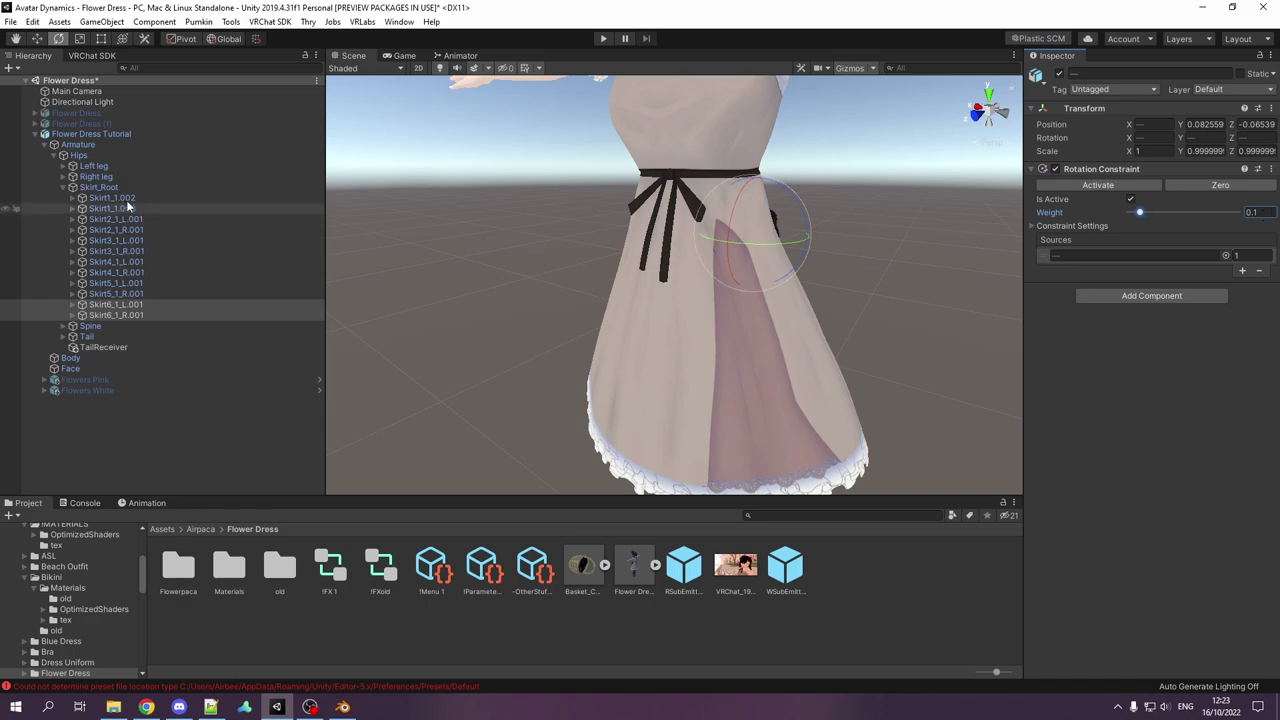
pyautogui.click(128, 199)
pyautogui.click(1252, 212)
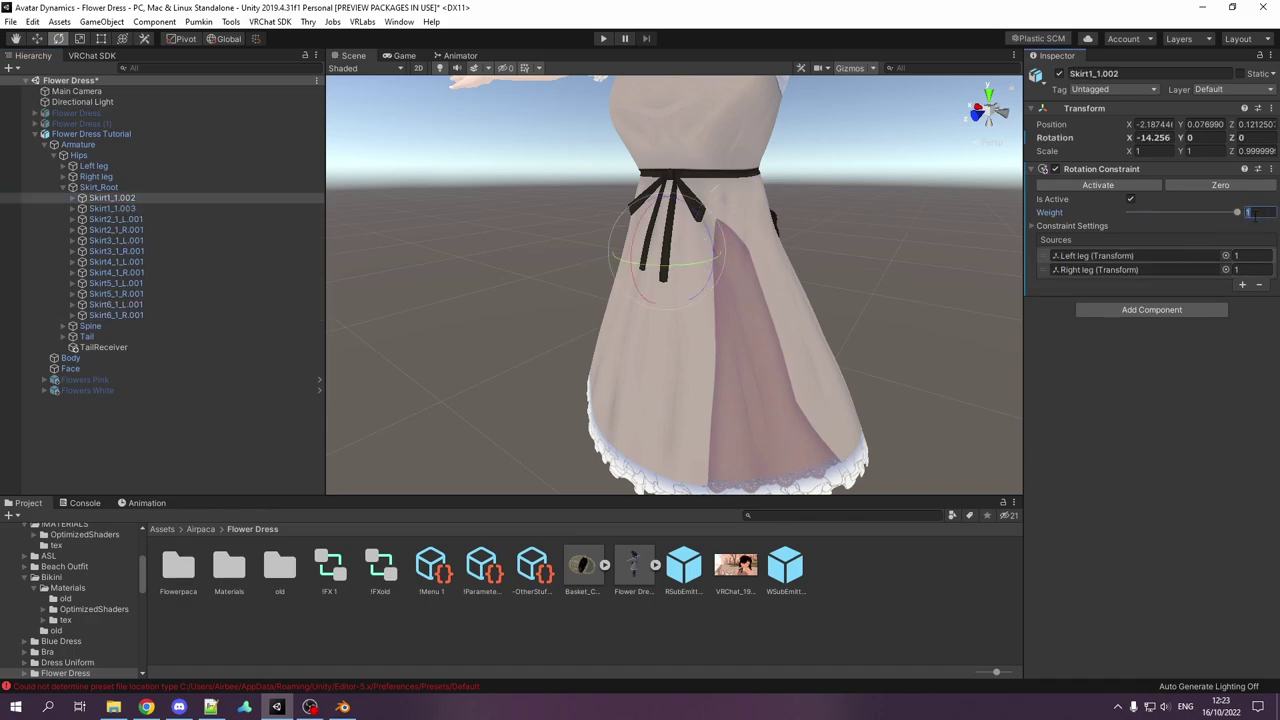
pyautogui.write('0.1')
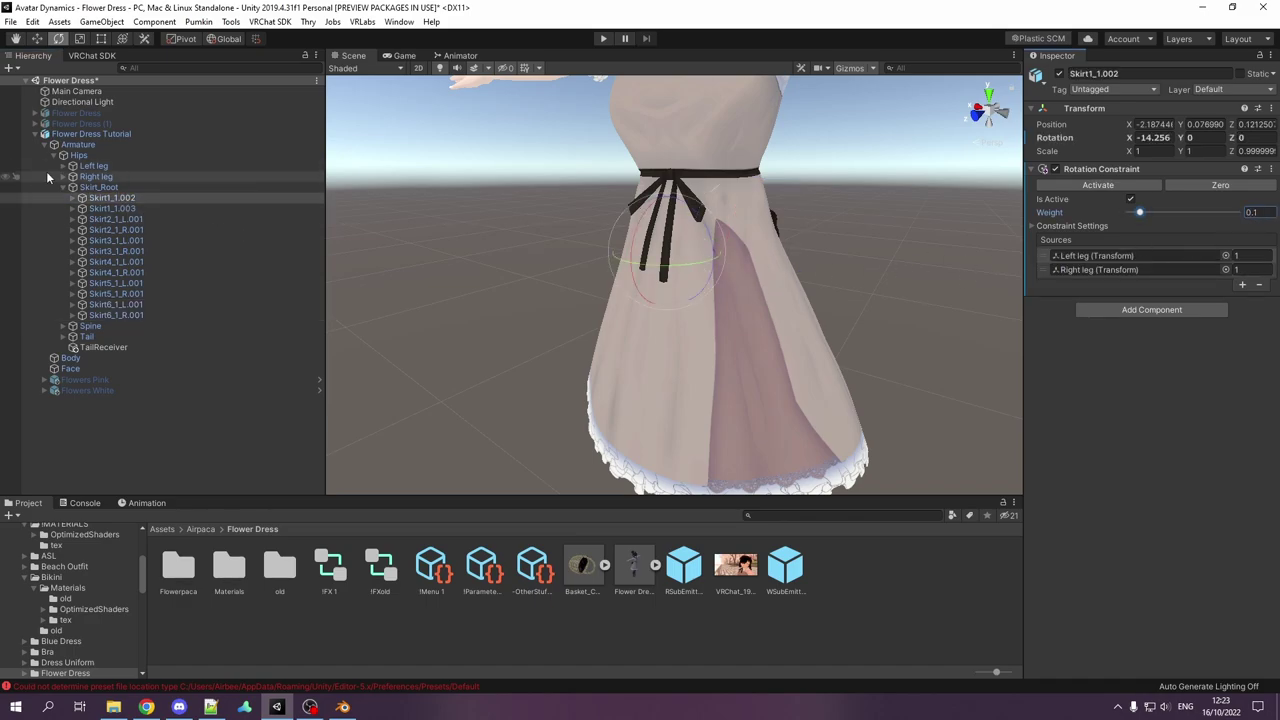
# Step: Test the weighted constraints by rotating the Left leg bone while viewing the skirt from the side, then undo the rotation
pyautogui.click(94, 166)
pyautogui.press('f')
pyautogui.moveTo(742, 302); pyautogui.dragTo(546, 302, button='right')
pyautogui.press('d')
pyautogui.moveTo(441, 275); pyautogui.dragTo(510, 292)
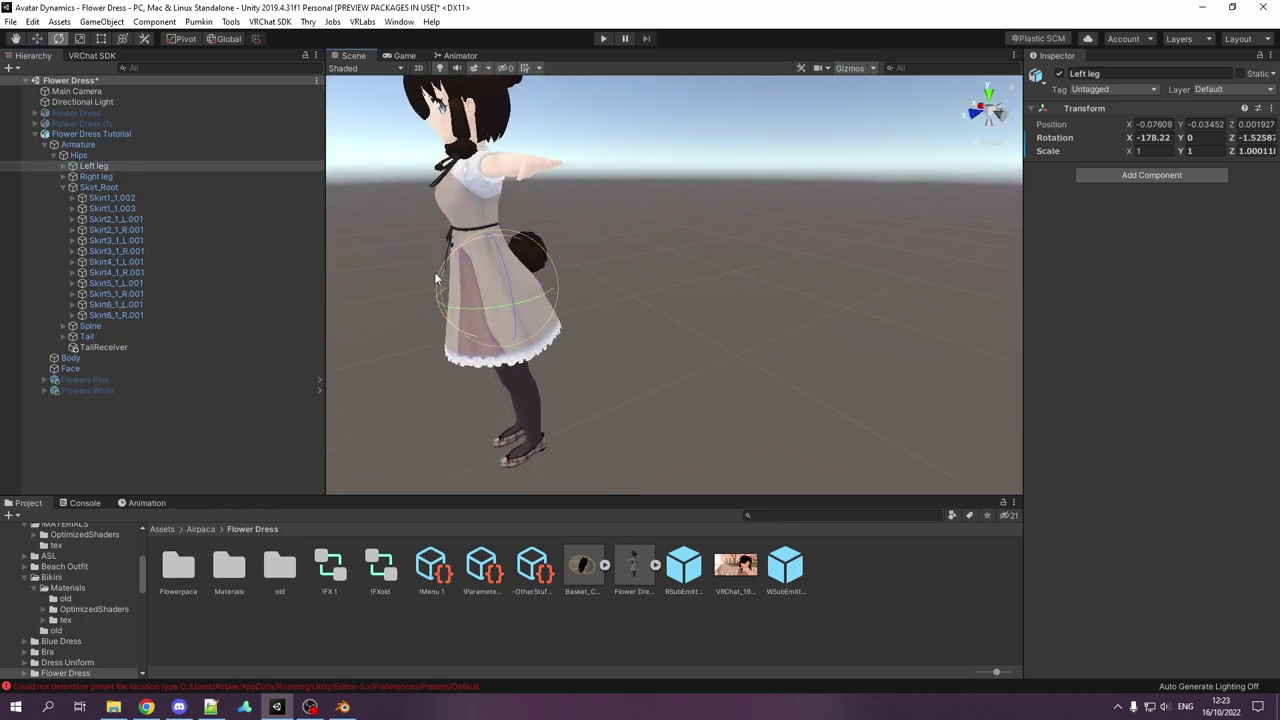
pyautogui.moveTo(445, 262)
pyautogui.mouseDown()
pyautogui.moveTo(418, 188)
pyautogui.moveTo(428, 248)
pyautogui.moveTo(412, 177)
pyautogui.moveTo(386, 200)
pyautogui.moveTo(382, 165)
pyautogui.moveTo(408, 230)
pyautogui.moveTo(403, 197)
pyautogui.moveTo(437, 254)
pyautogui.moveTo(432, 290)
pyautogui.moveTo(415, 235)
pyautogui.moveTo(430, 265)
pyautogui.moveTo(425, 250)
pyautogui.mouseUp()
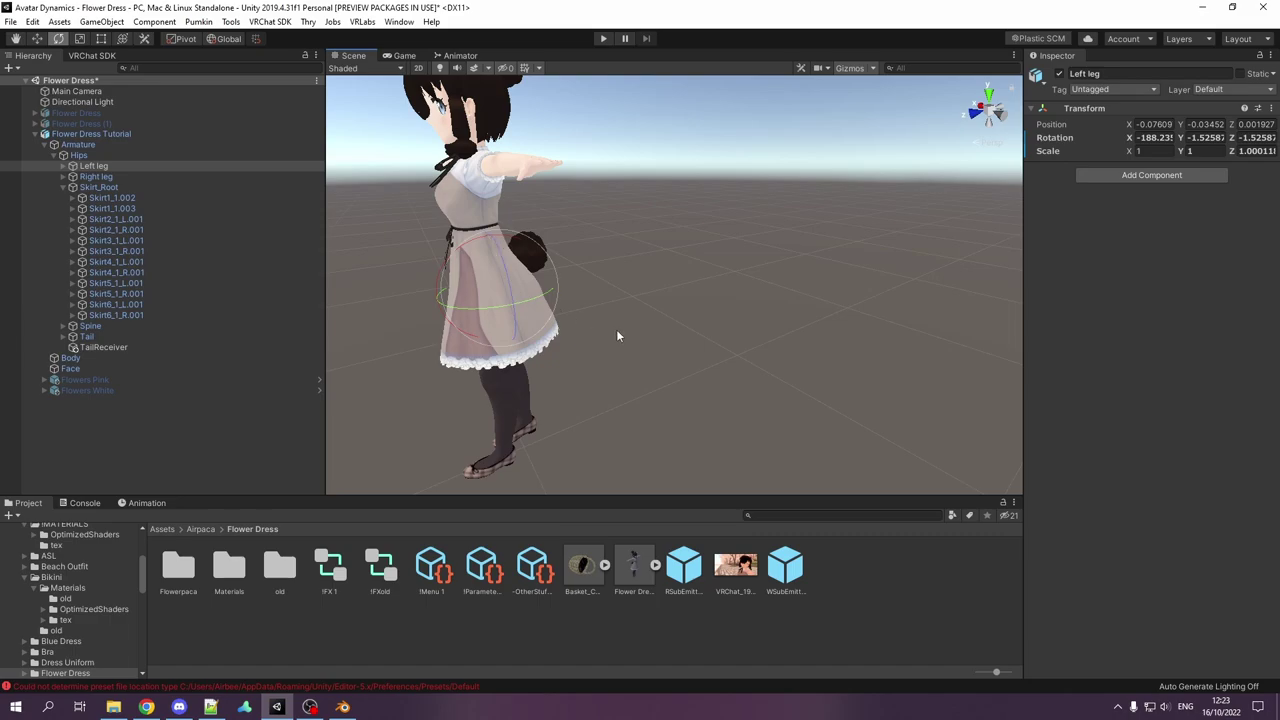
pyautogui.hotkey('ctrl', 'z')
pyautogui.press('a')
pyautogui.moveTo(594, 332); pyautogui.dragTo(807, 326, button='right')
pyautogui.press('d')
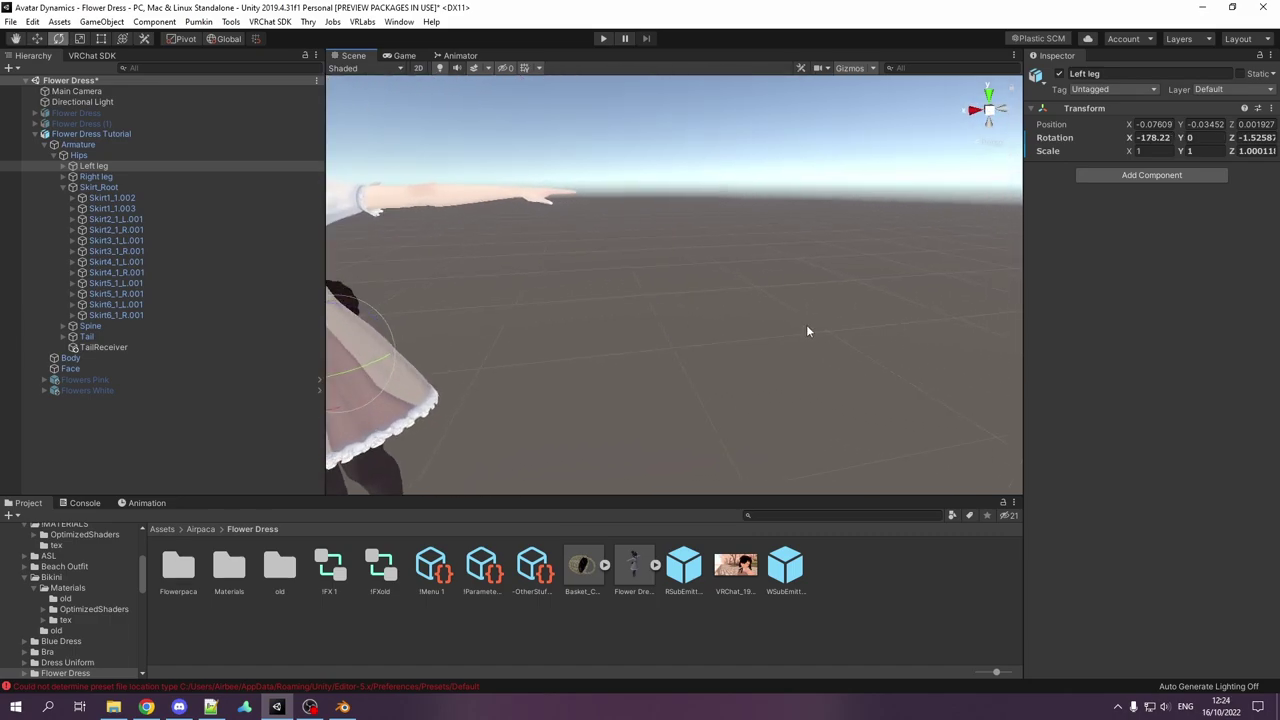
pyautogui.keyDown('alt'); pyautogui.moveTo(806, 324); pyautogui.dragTo(577, 222); pyautogui.keyUp('alt')
pyautogui.hotkey('ctrl', 'z')
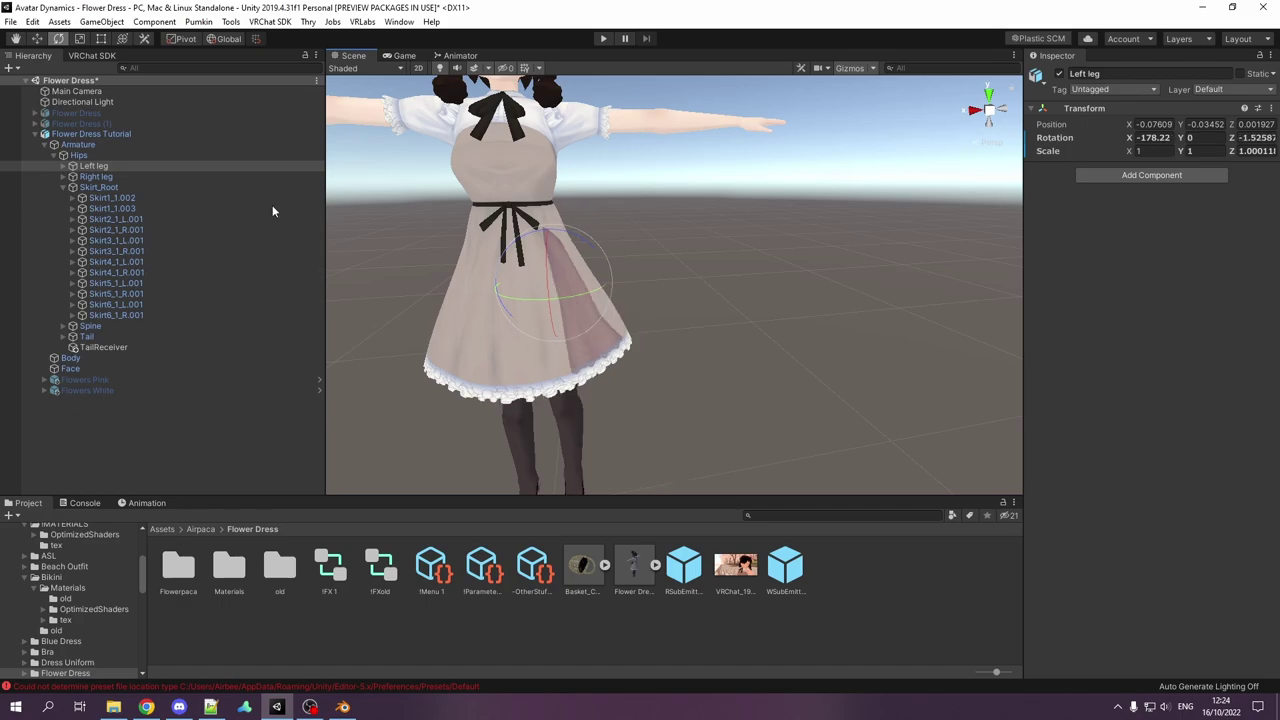
# Step: Examine Skirt_Root's VRC Phys Bone settings, including the Pull and Spring curves and the gravity values
pyautogui.click(114, 189)
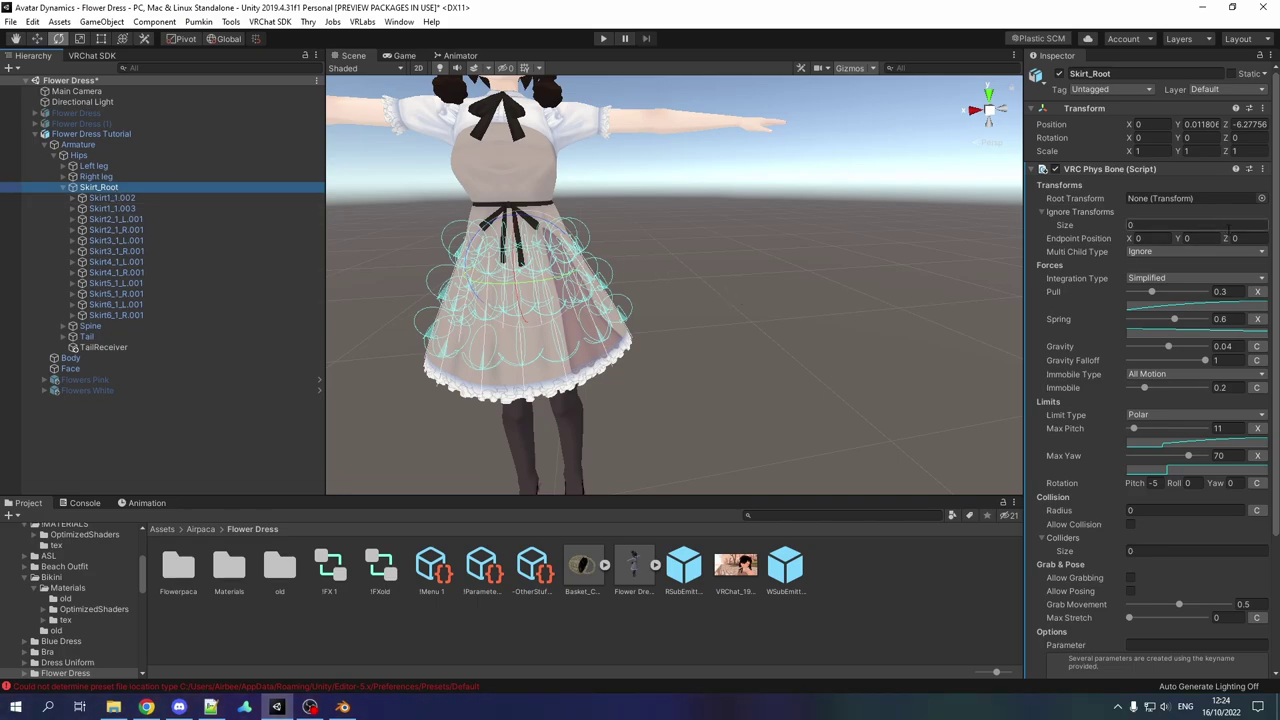
pyautogui.scroll(-3, 1277, 344)
pyautogui.scroll(3, 1277, 344)
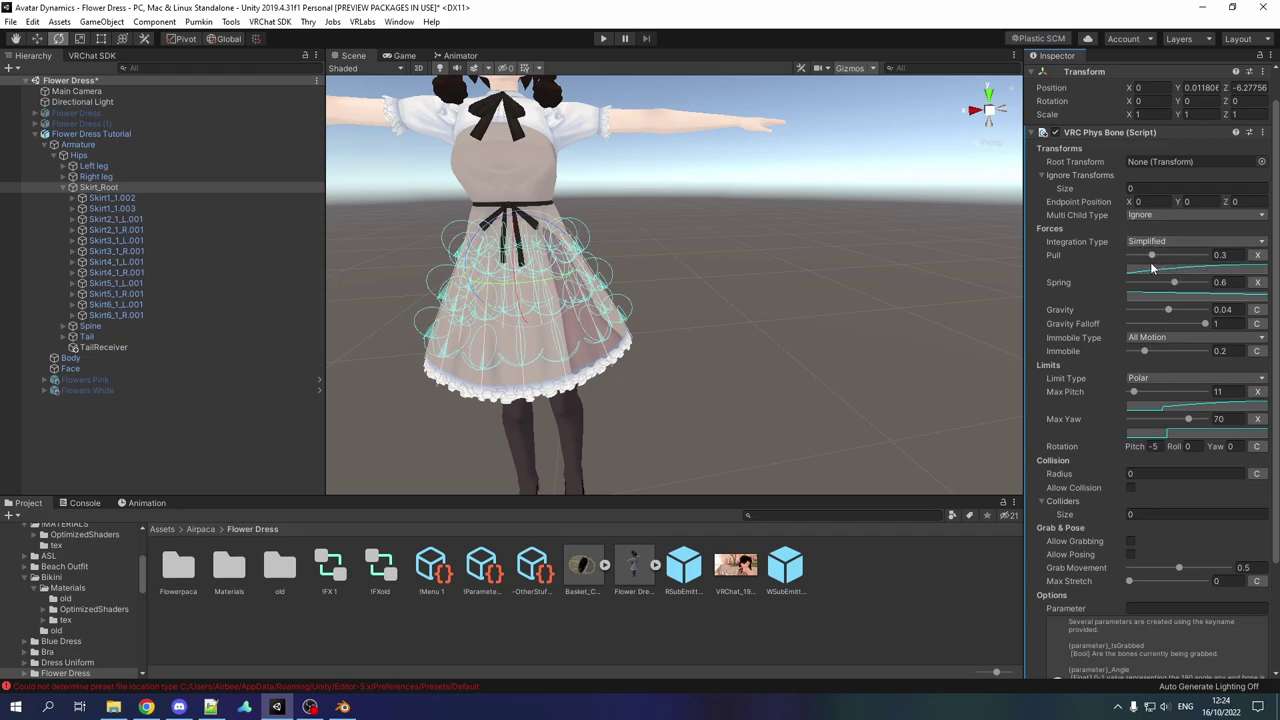
pyautogui.click(1190, 270)
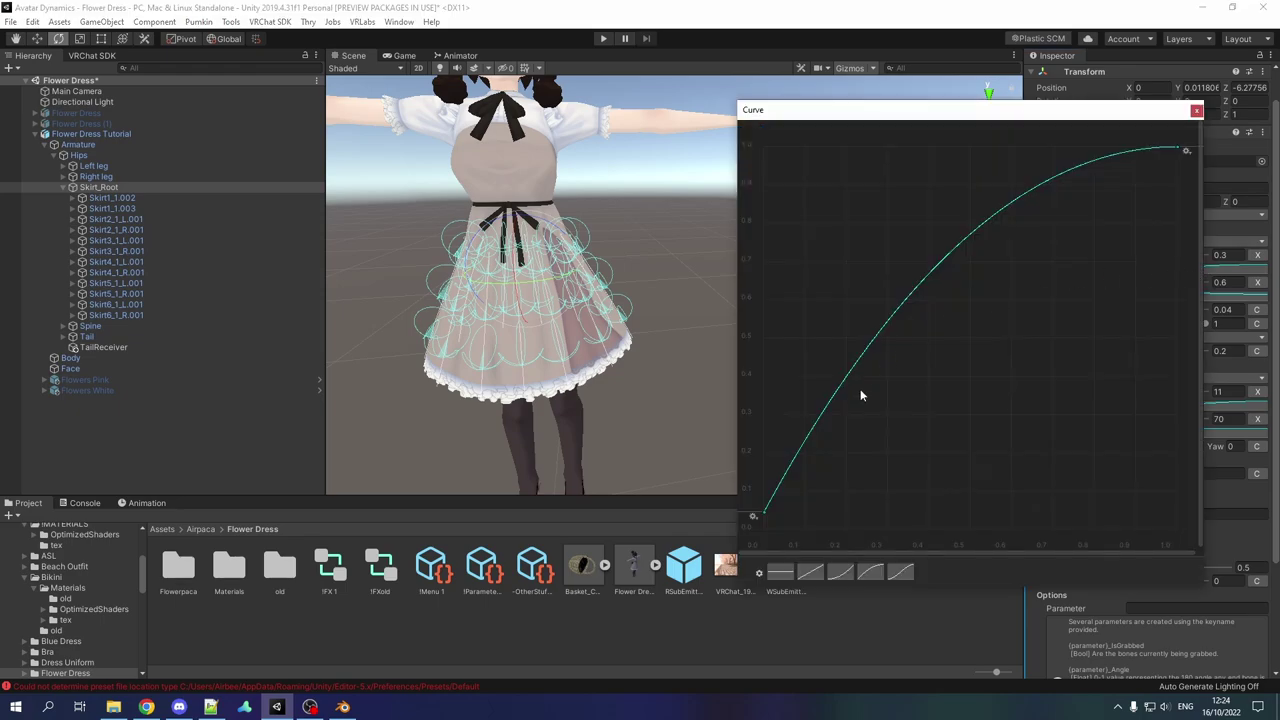
pyautogui.click(1196, 110)
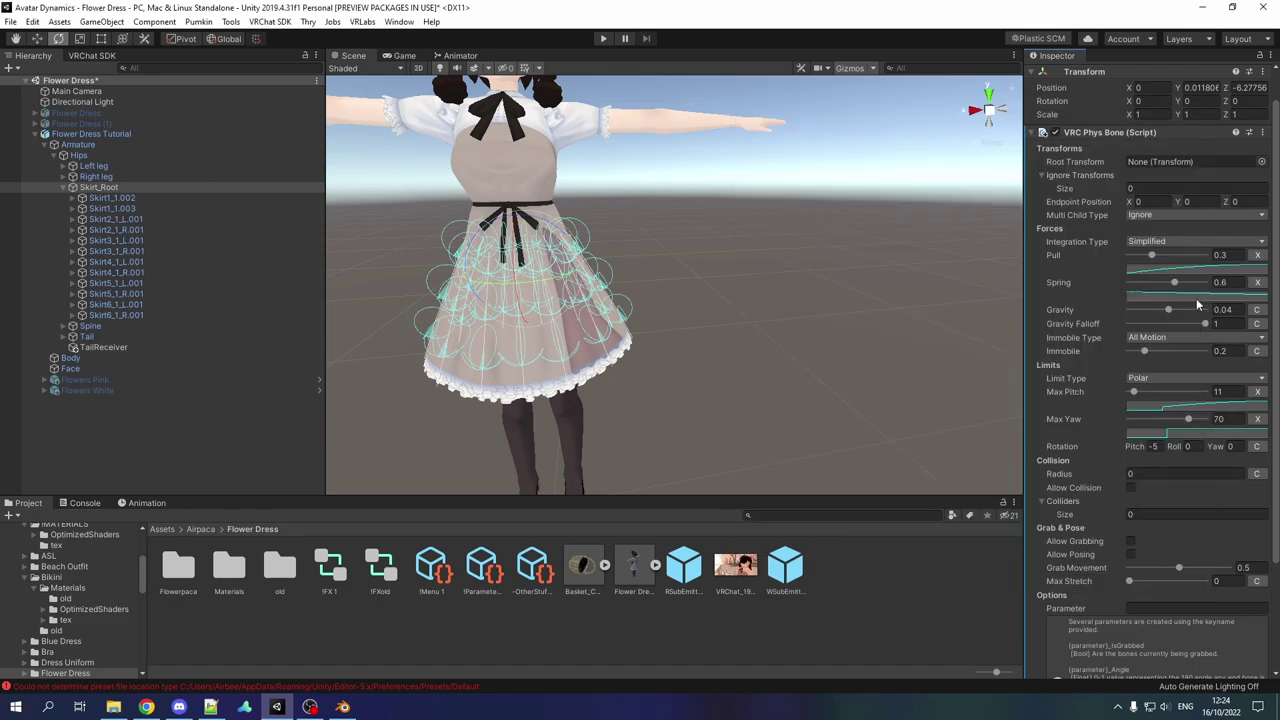
pyautogui.click(1210, 296)
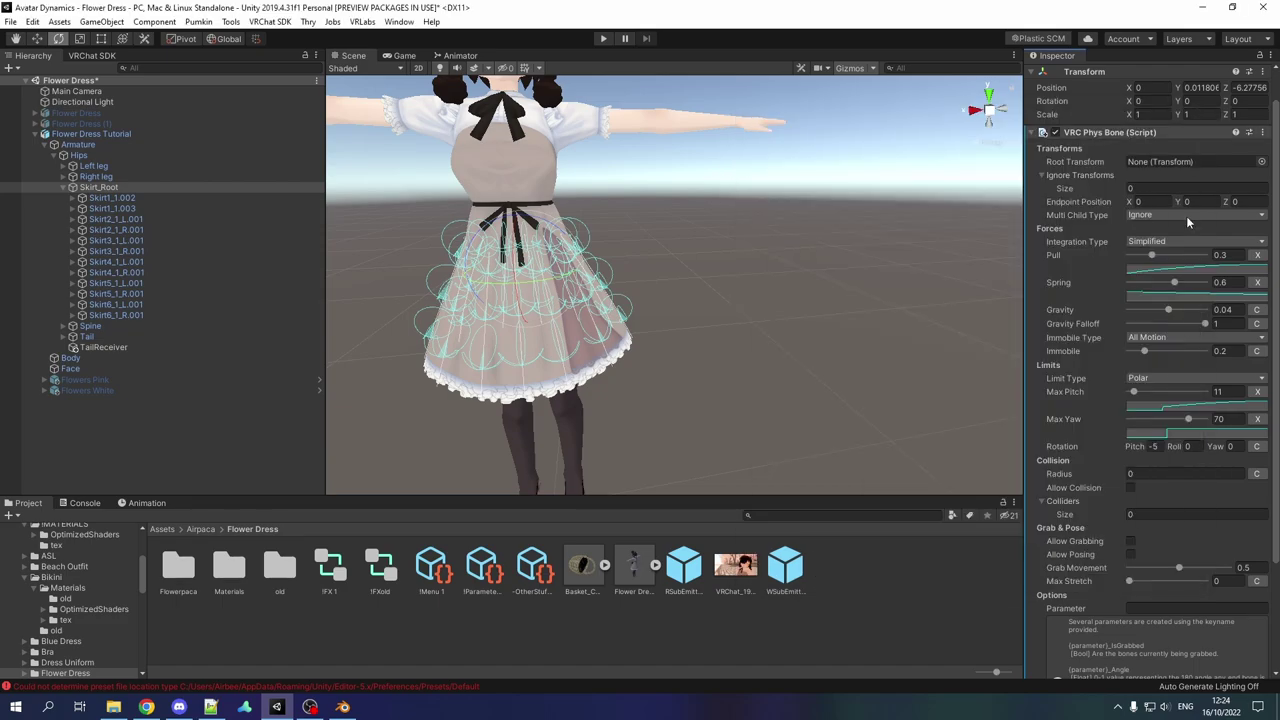
pyautogui.click(1196, 110)
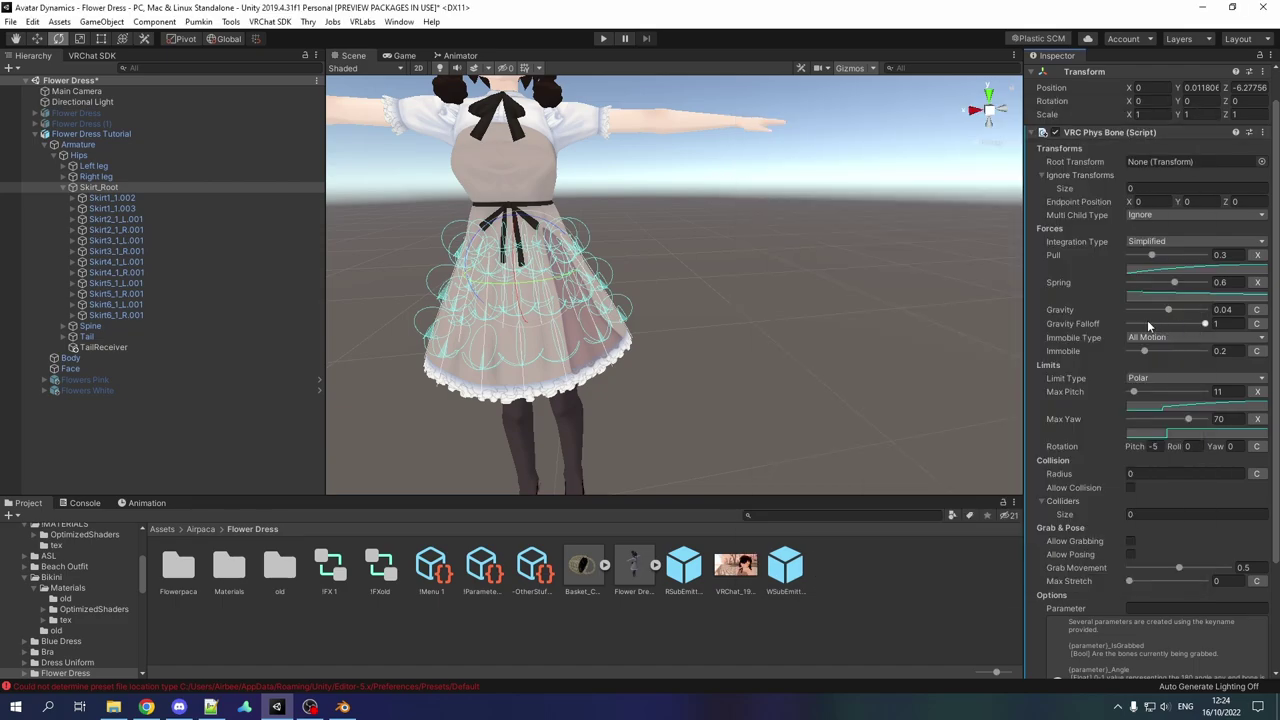
pyautogui.click(1206, 324)
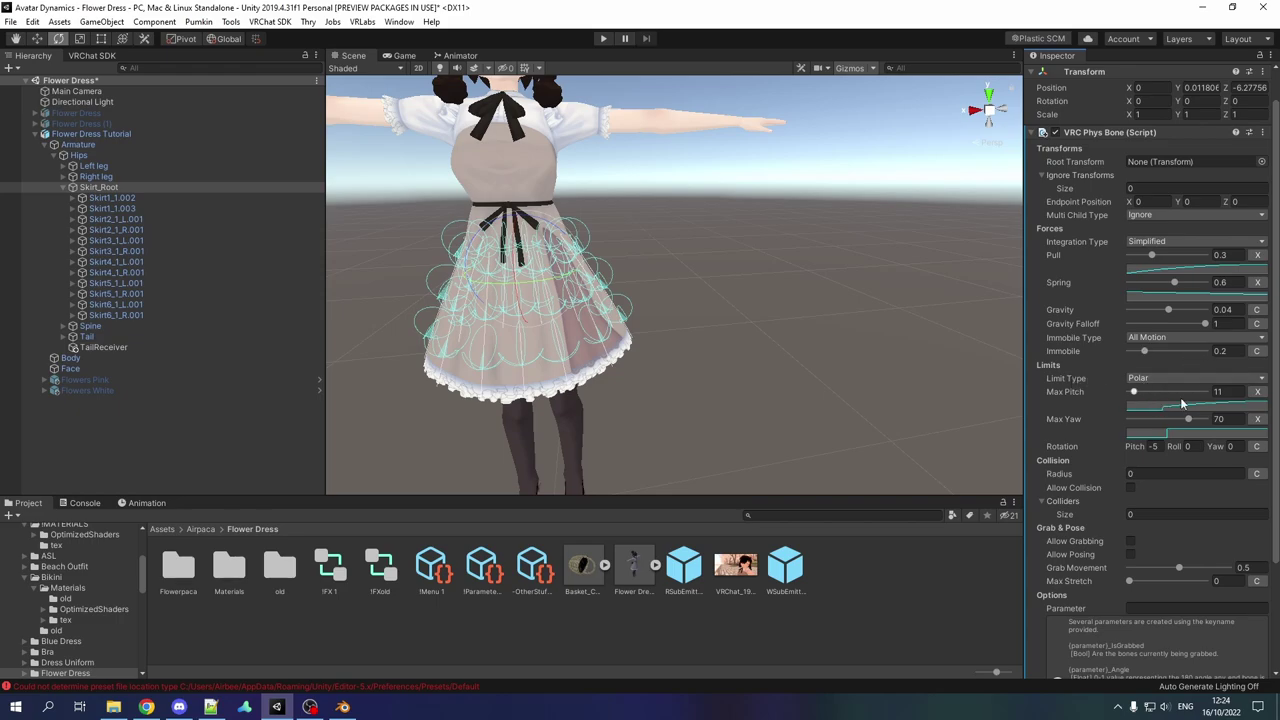
# Step: Inspect the Phys Bone limit gizmos around the skirt and compare Skirt_Root's settings with the Rotation Constraint on Skirt1_1.002
pyautogui.moveTo(700, 285); pyautogui.dragTo(880, 292, button='right')
pyautogui.moveTo(754, 297); pyautogui.dragTo(805, 294, button='middle')
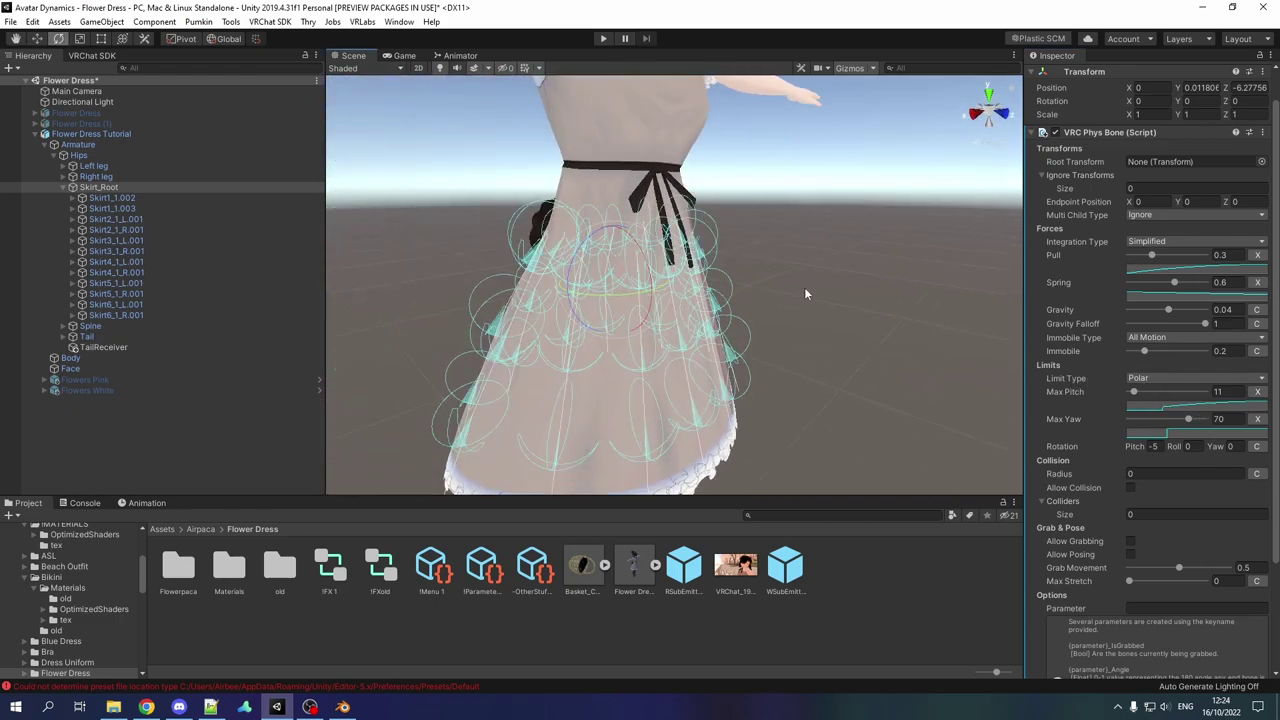
pyautogui.click(115, 198)
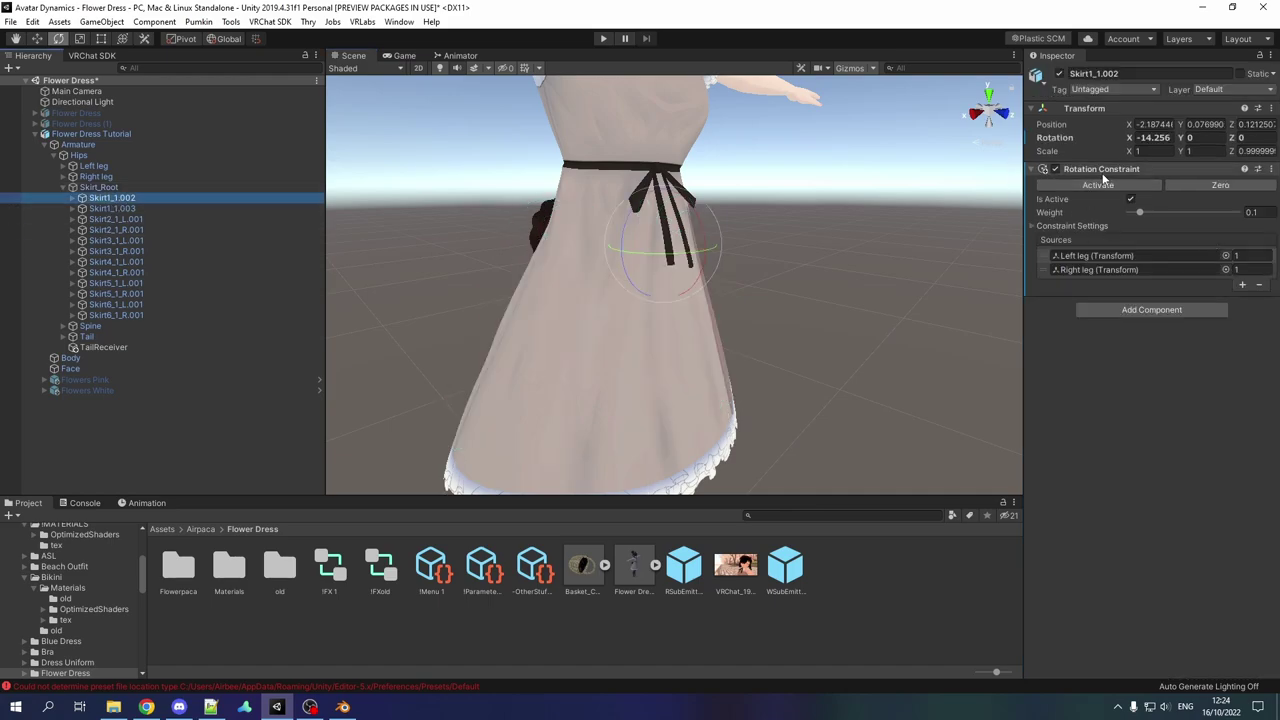
pyautogui.click(114, 188)
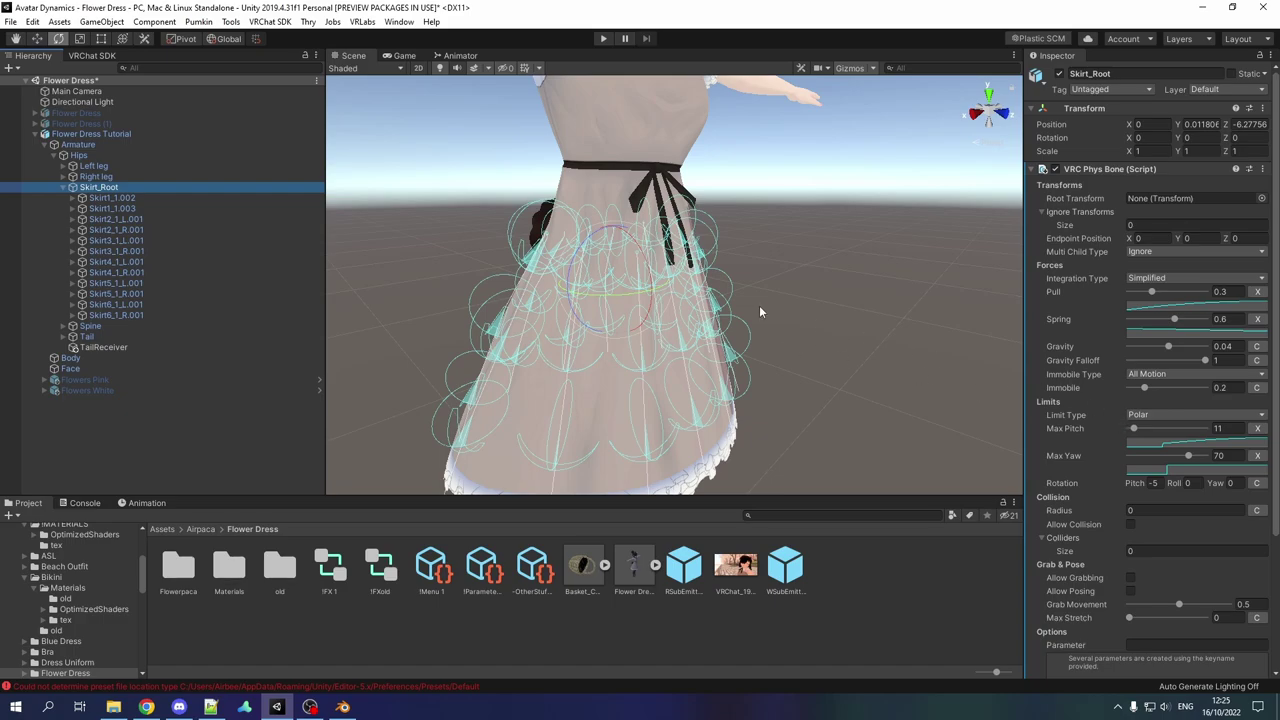
pyautogui.keyDown('alt'); pyautogui.moveTo(759, 305); pyautogui.dragTo(653, 290); pyautogui.keyUp('alt')
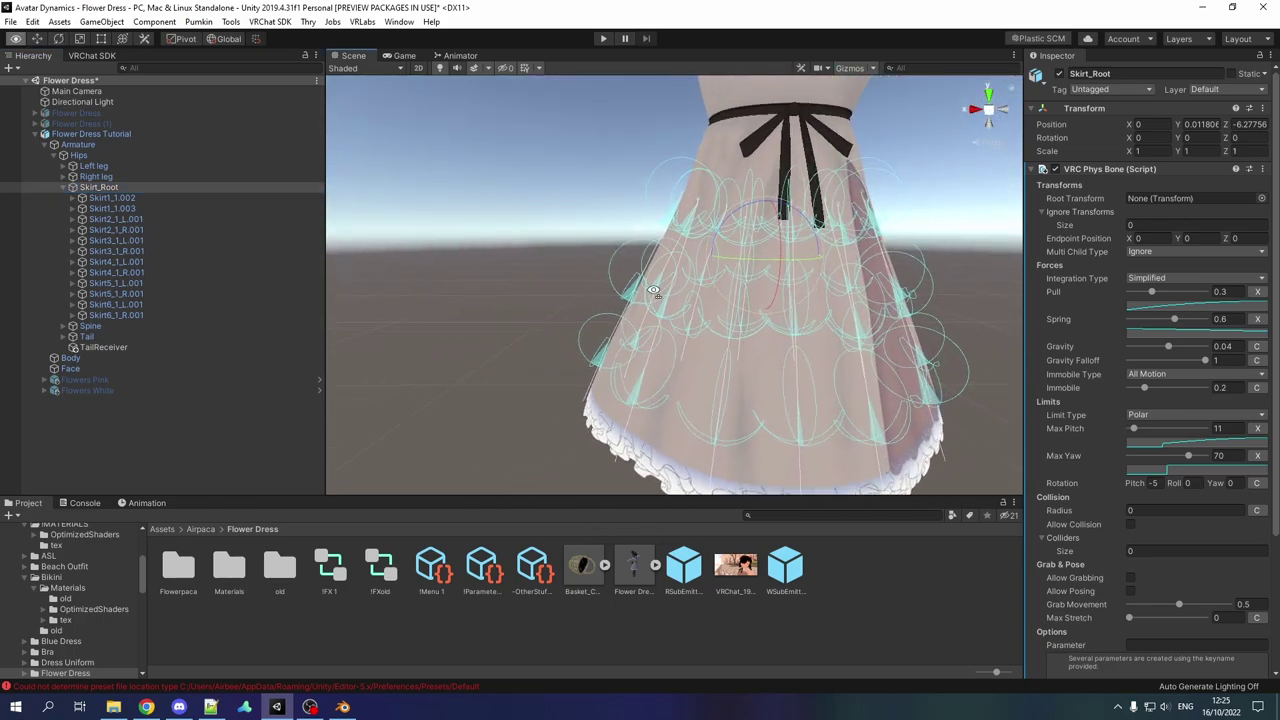
pyautogui.moveTo(653, 290); pyautogui.dragTo(701, 306, button='right')
pyautogui.moveTo(790, 316); pyautogui.dragTo(761, 315, button='right')
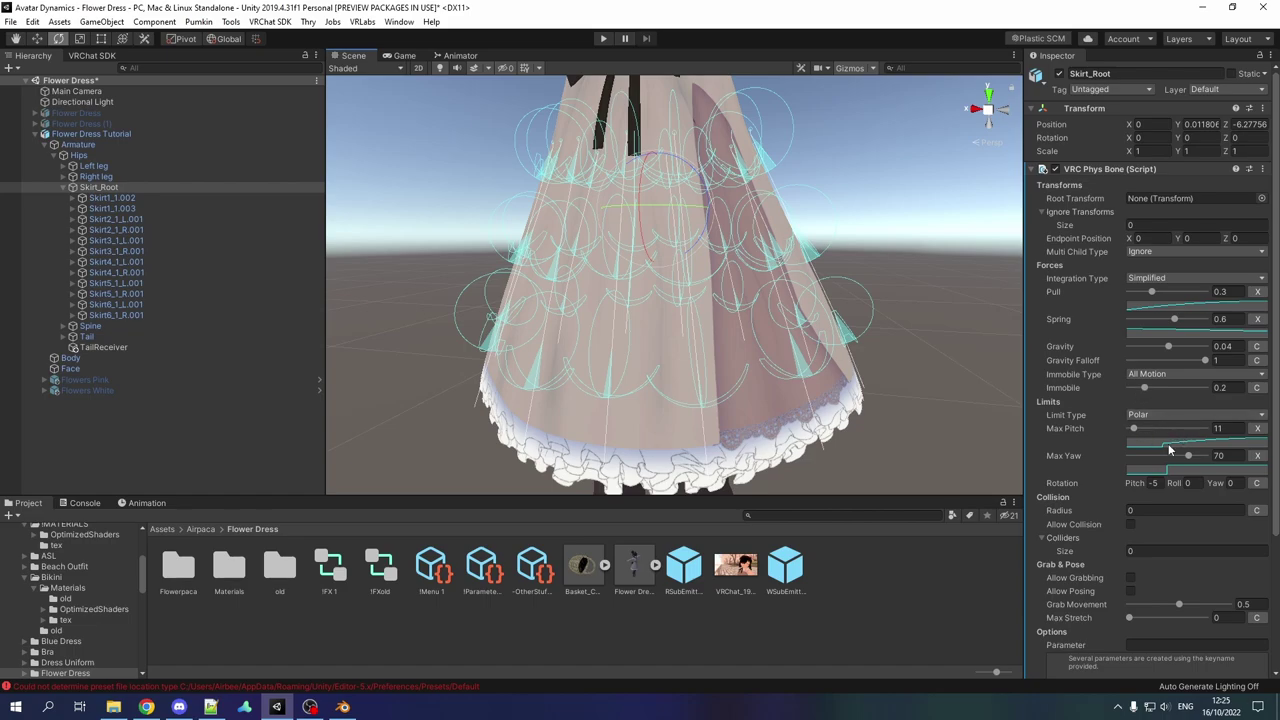
# Step: Review Skirt_Root's Max Pitch limit curve, then remove it and add a fresh default curve
pyautogui.click(1230, 446)
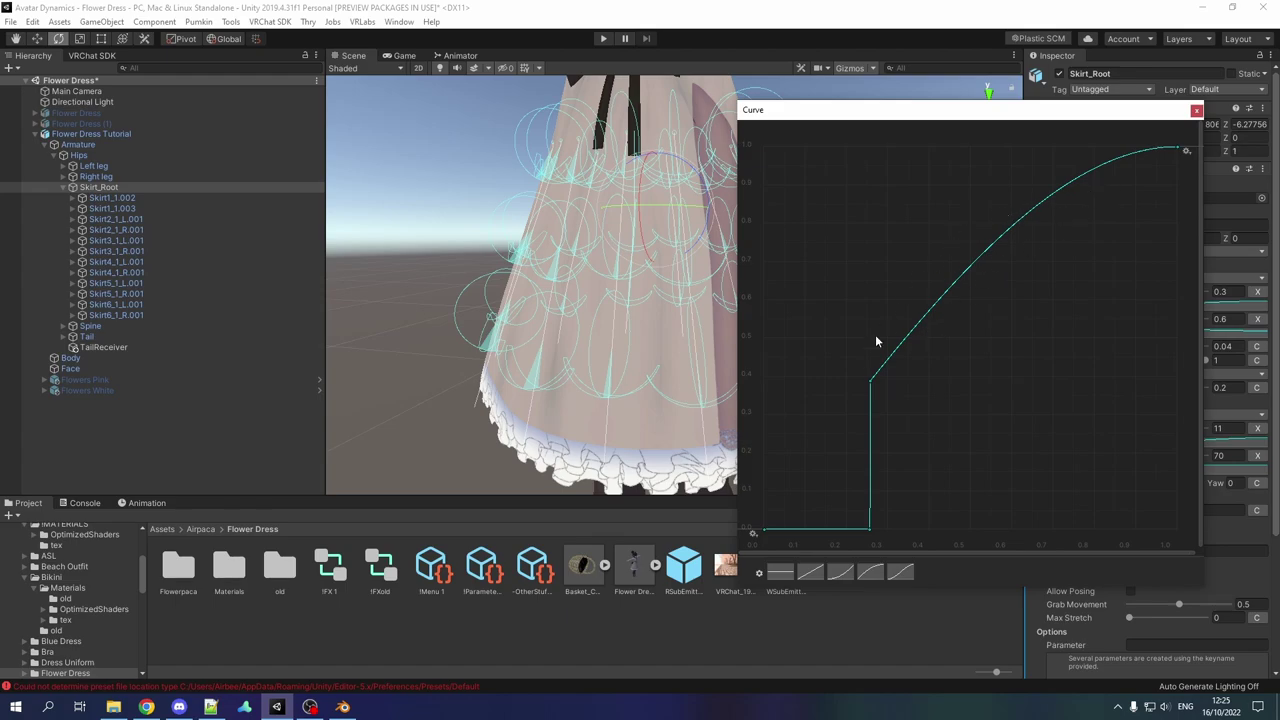
pyautogui.click(1196, 110)
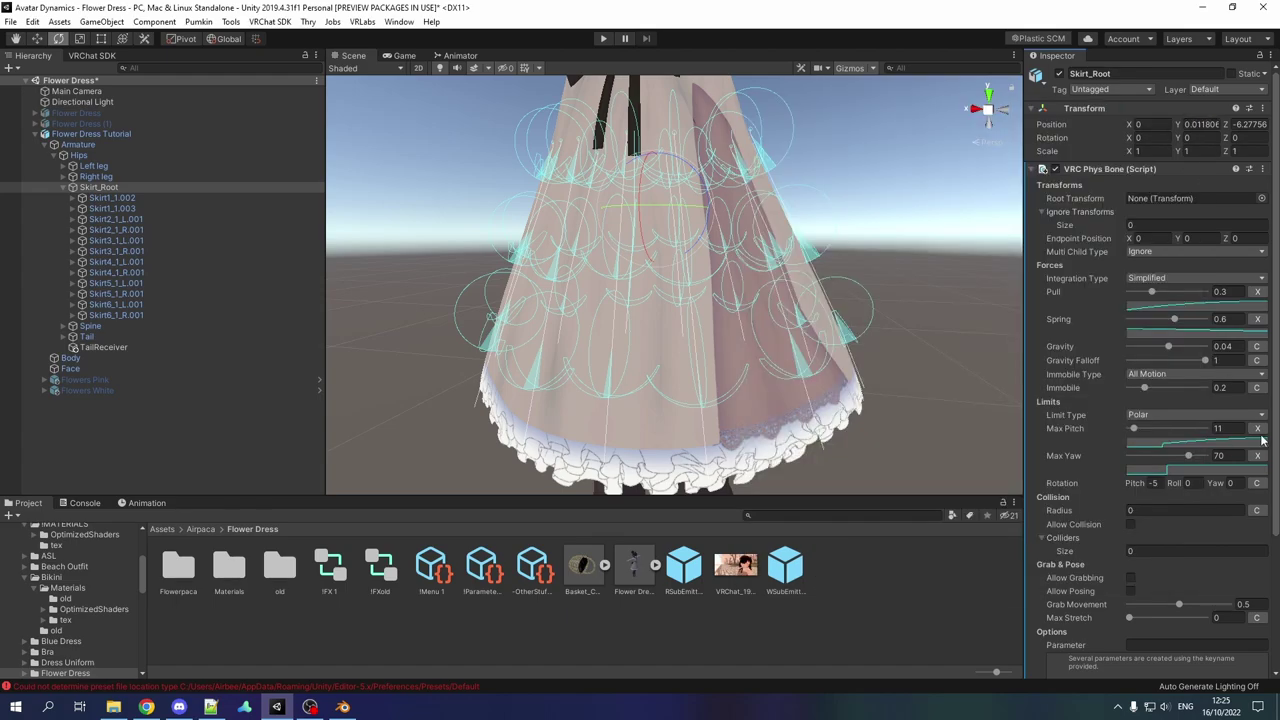
pyautogui.click(1257, 428)
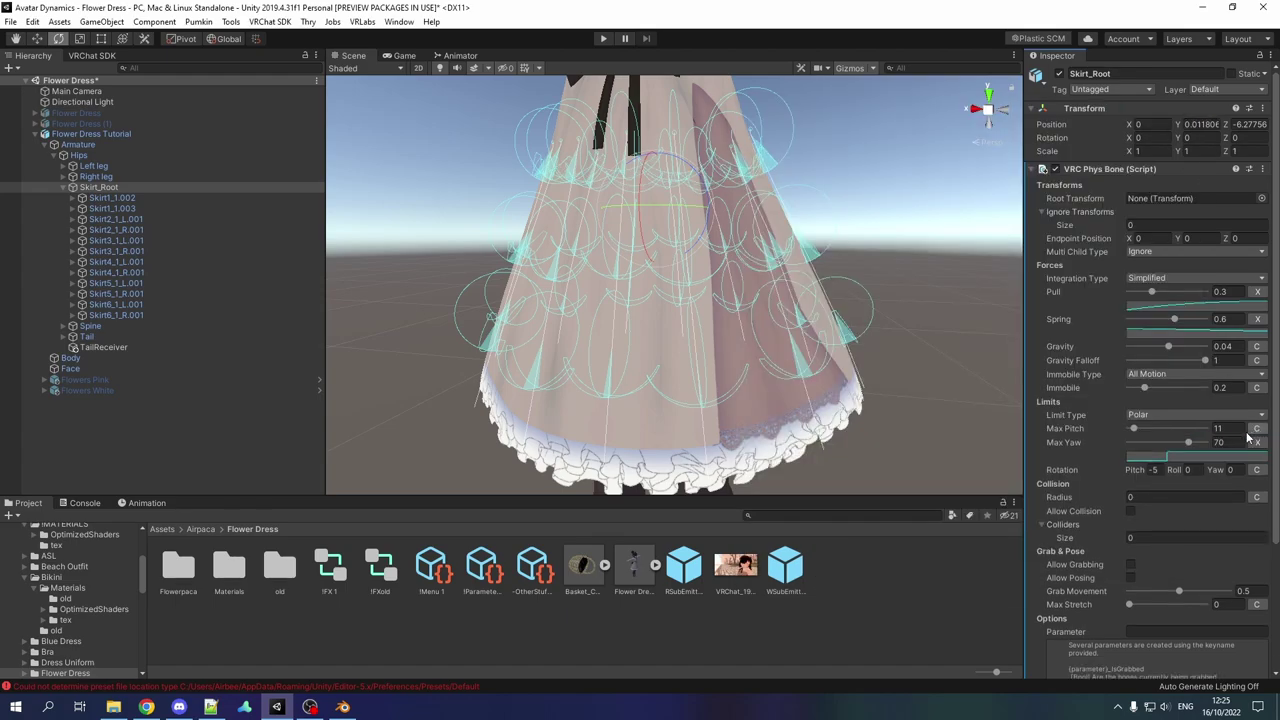
pyautogui.click(1257, 428)
# Step: Shape the Max Pitch curve with added keys so it stays at 0 until about 0.2 and jumps to 1
pyautogui.click(1219, 446)
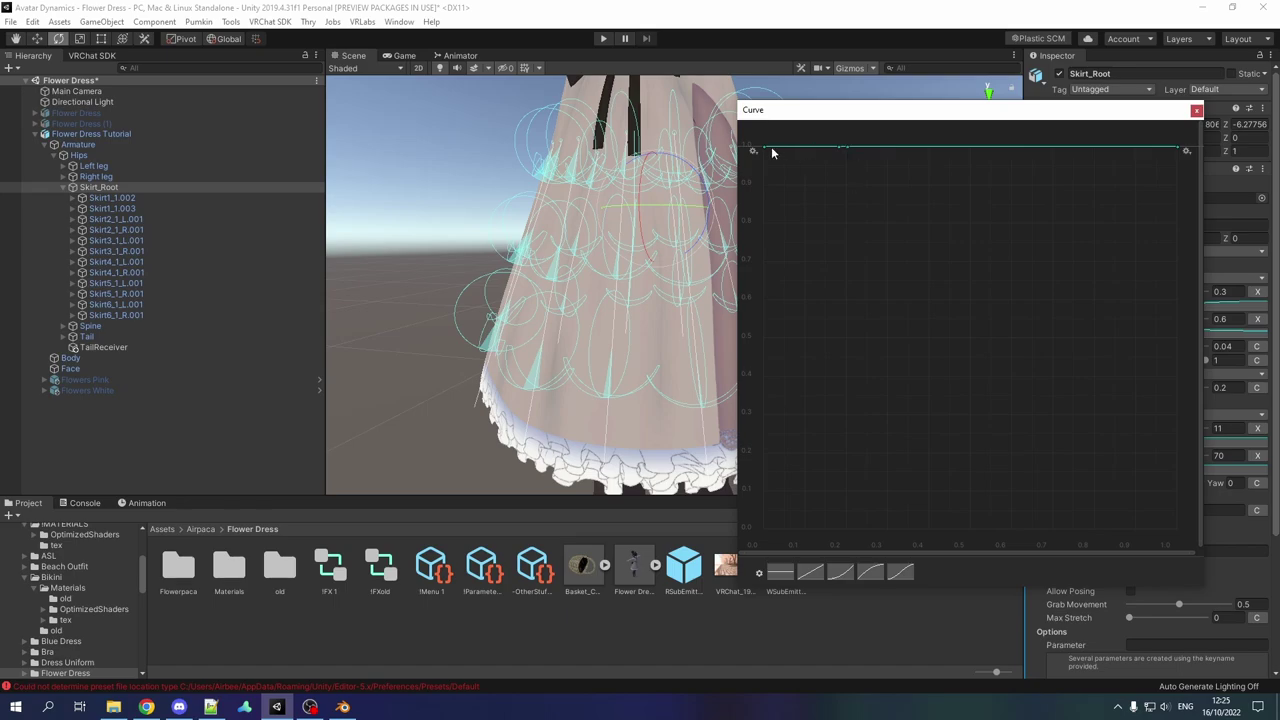
pyautogui.moveTo(880, 168); pyautogui.dragTo(737, 135)
pyautogui.rightClick(841, 149)
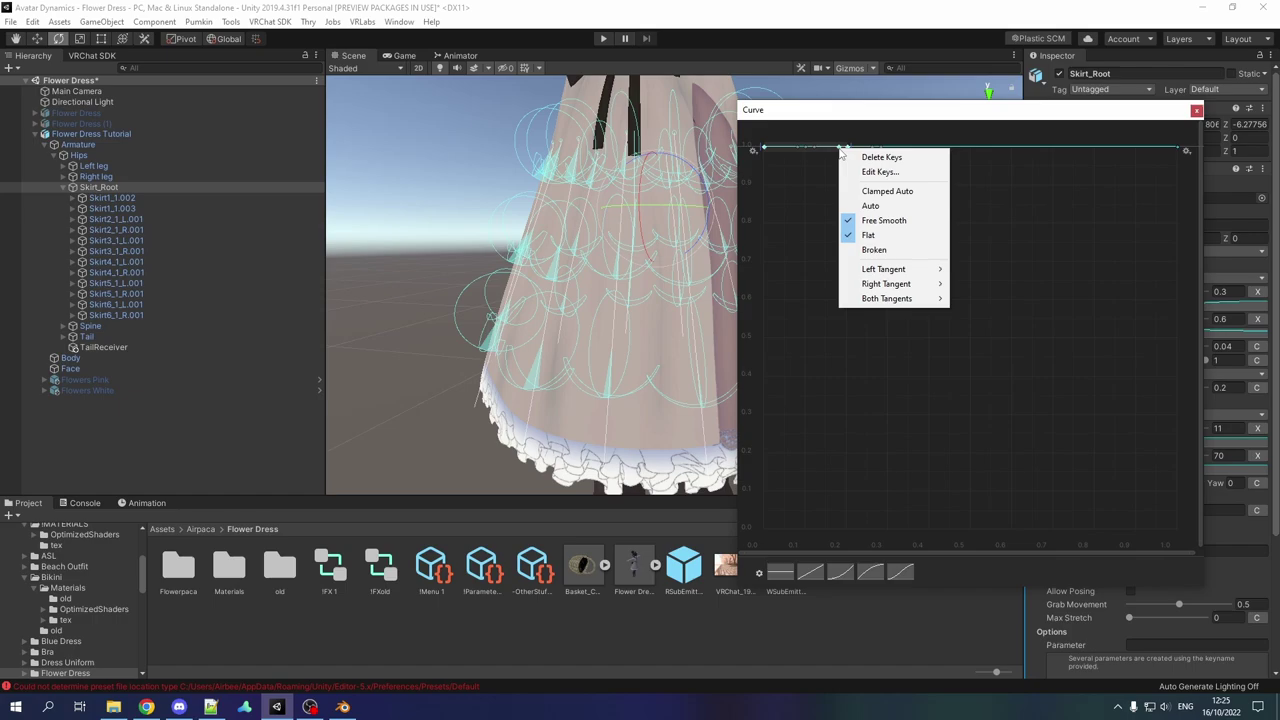
pyautogui.click(880, 192)
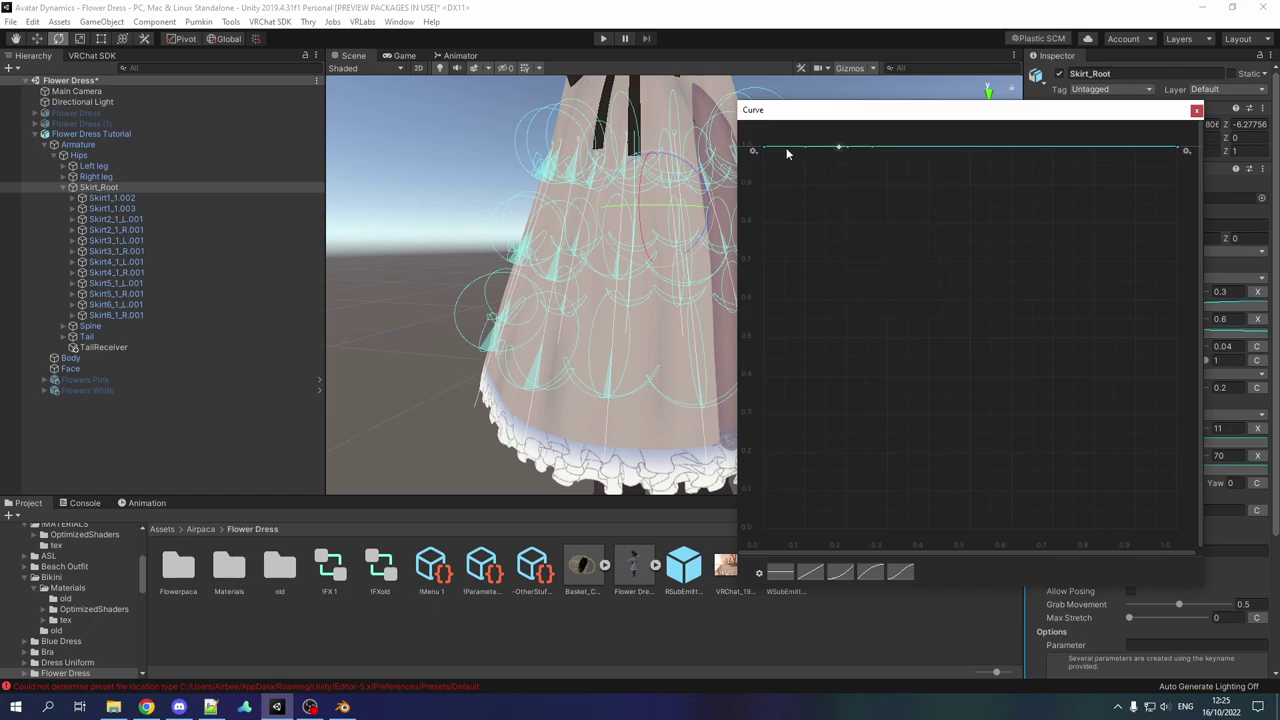
pyautogui.moveTo(783, 154); pyautogui.dragTo(792, 540)
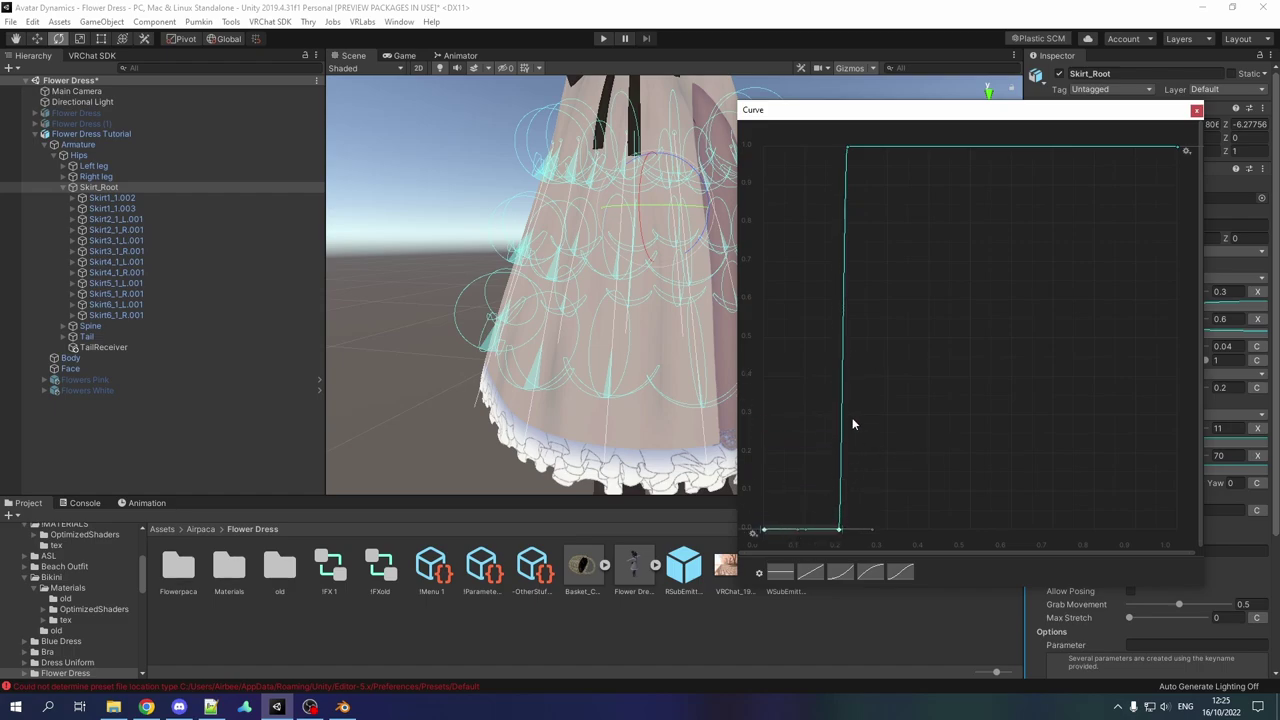
# Step: Move the Max Pitch curve's lower step key to about 0.2, directly below the upper key, making the jump vertical
pyautogui.click(839, 529)
pyautogui.click(884, 488)
pyautogui.moveTo(839, 538); pyautogui.dragTo(850, 541)
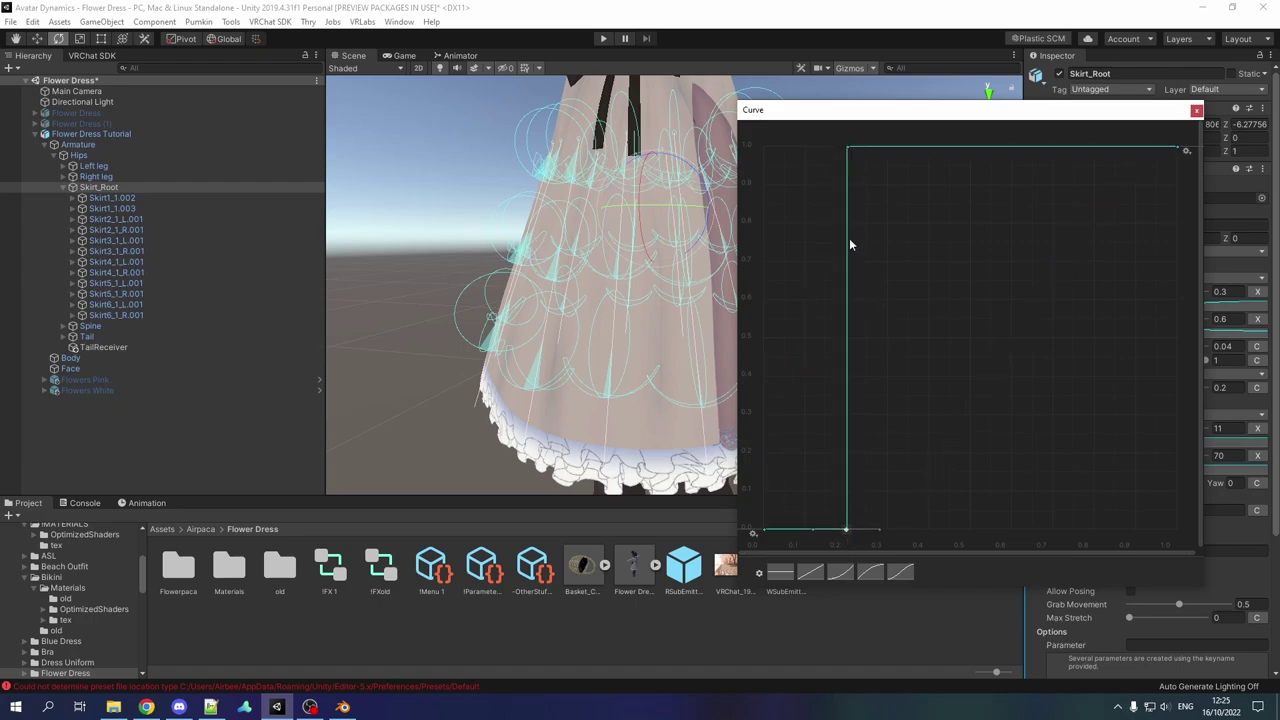
pyautogui.click(849, 149)
pyautogui.keyDown('shift'); pyautogui.click(846, 529); pyautogui.keyUp('shift')
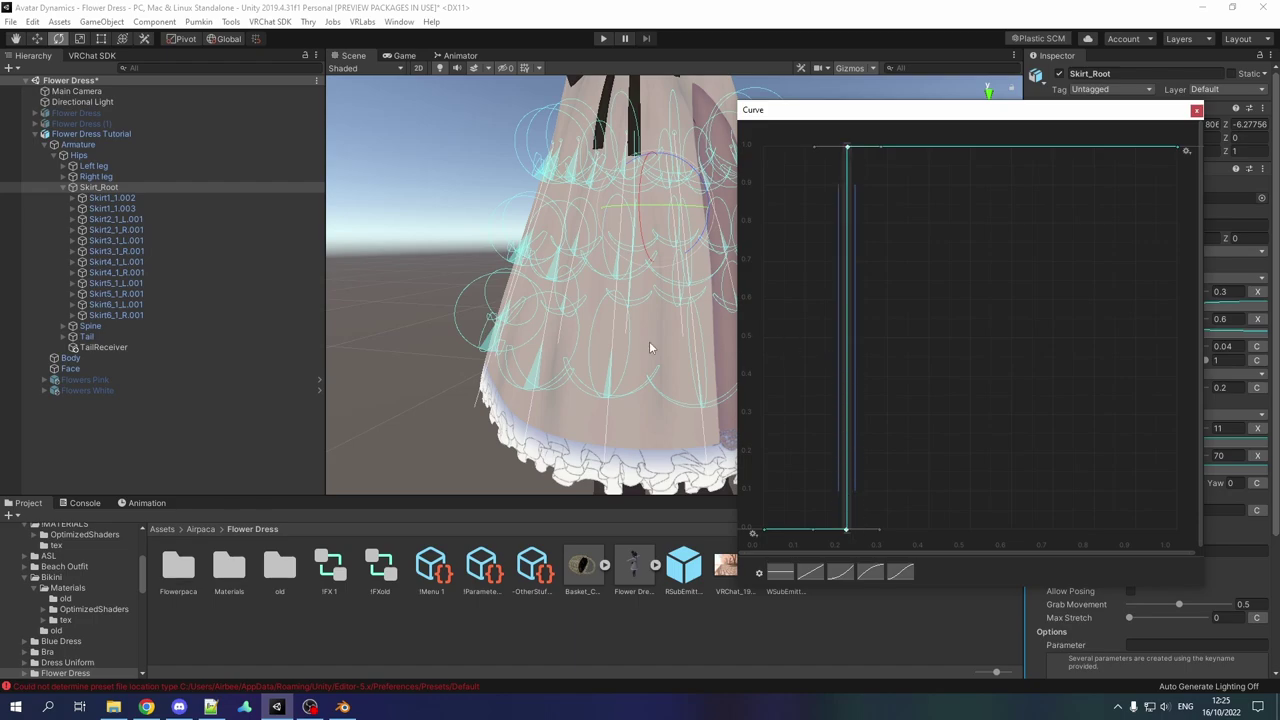
# Step: Inspect the Phys Bone limit gizmos around the skirt up close from several angles to check the new Max Pitch curve
pyautogui.click(612, 308)
pyautogui.moveTo(628, 262); pyautogui.dragTo(663, 305, button='middle')
pyautogui.moveTo(785, 325); pyautogui.dragTo(754, 317, button='middle')
pyautogui.moveTo(754, 317); pyautogui.dragTo(470, 300, button='right')
pyautogui.moveTo(689, 297); pyautogui.dragTo(602, 288, button='right')
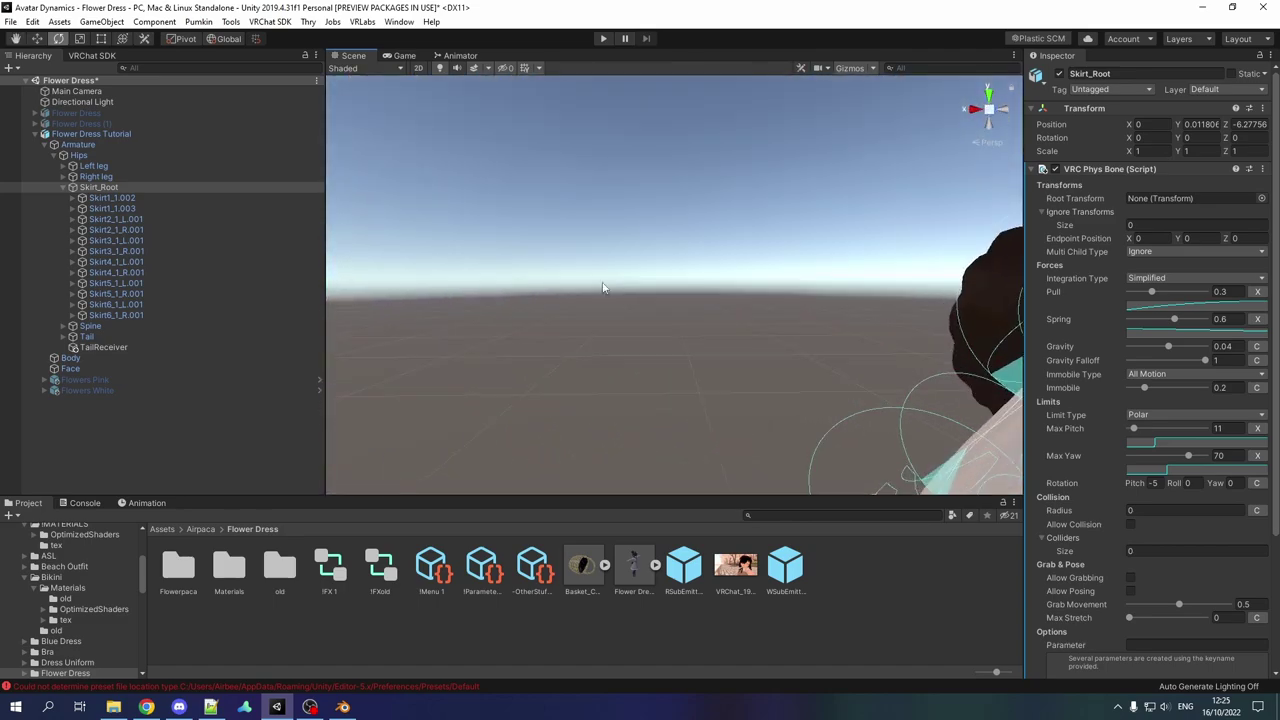
pyautogui.moveTo(602, 288); pyautogui.dragTo(678, 283, button='middle')
pyautogui.moveTo(708, 242); pyautogui.dragTo(624, 254, button='right')
pyautogui.moveTo(624, 254); pyautogui.dragTo(619, 259, button='middle')
pyautogui.moveTo(618, 264); pyautogui.dragTo(734, 251, button='right')
pyautogui.moveTo(707, 256); pyautogui.dragTo(703, 249, button='middle')
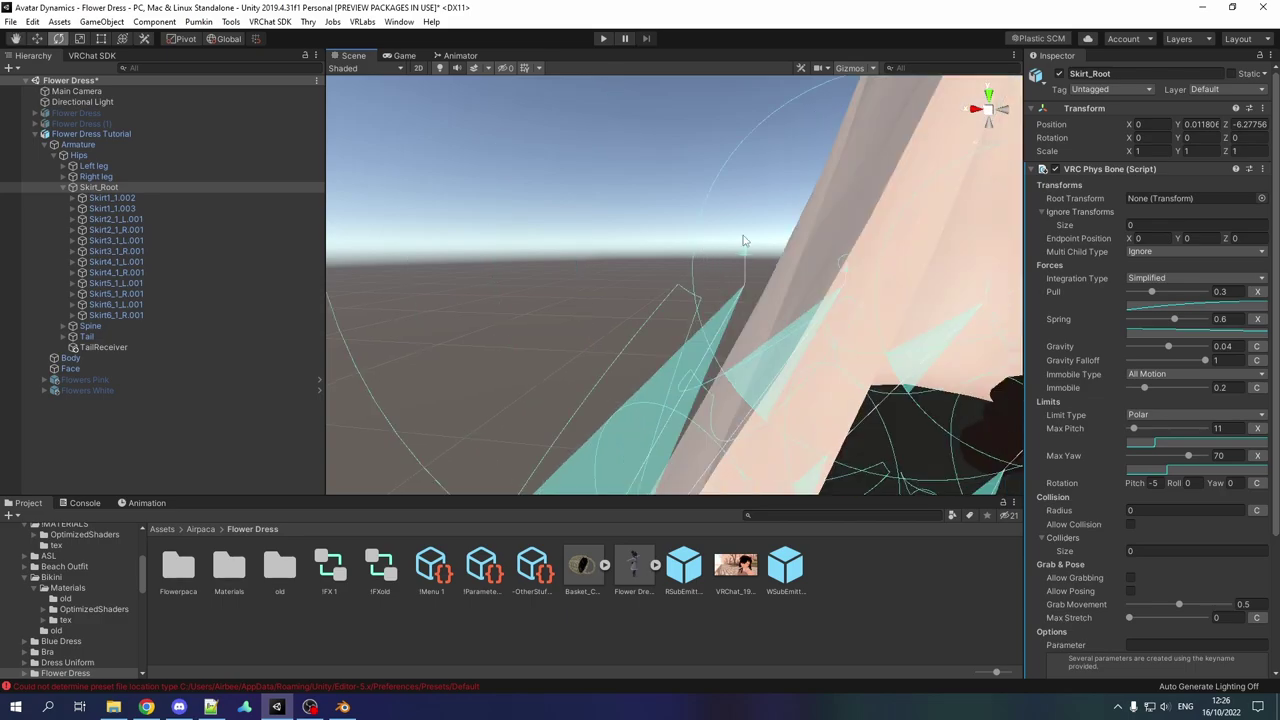
pyautogui.moveTo(746, 252); pyautogui.dragTo(547, 252, button='right')
pyautogui.moveTo(529, 250); pyautogui.dragTo(526, 256, button='middle')
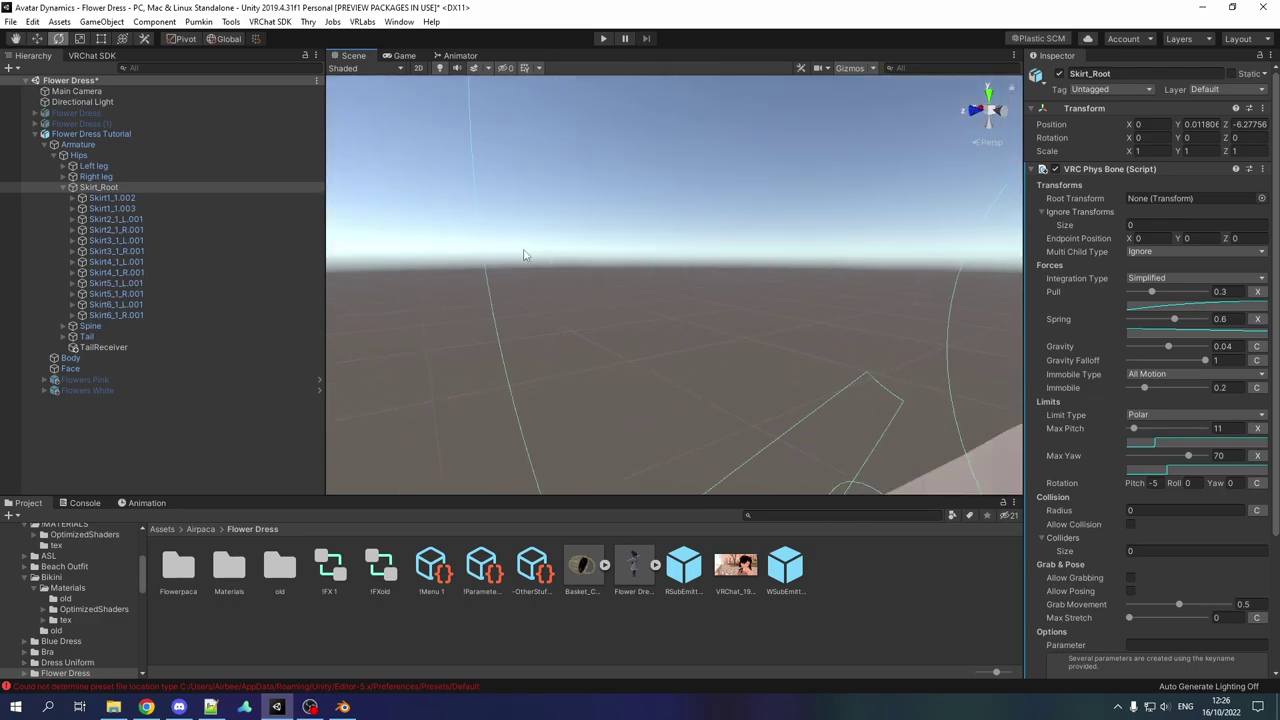
pyautogui.moveTo(526, 256); pyautogui.dragTo(780, 285, button='right')
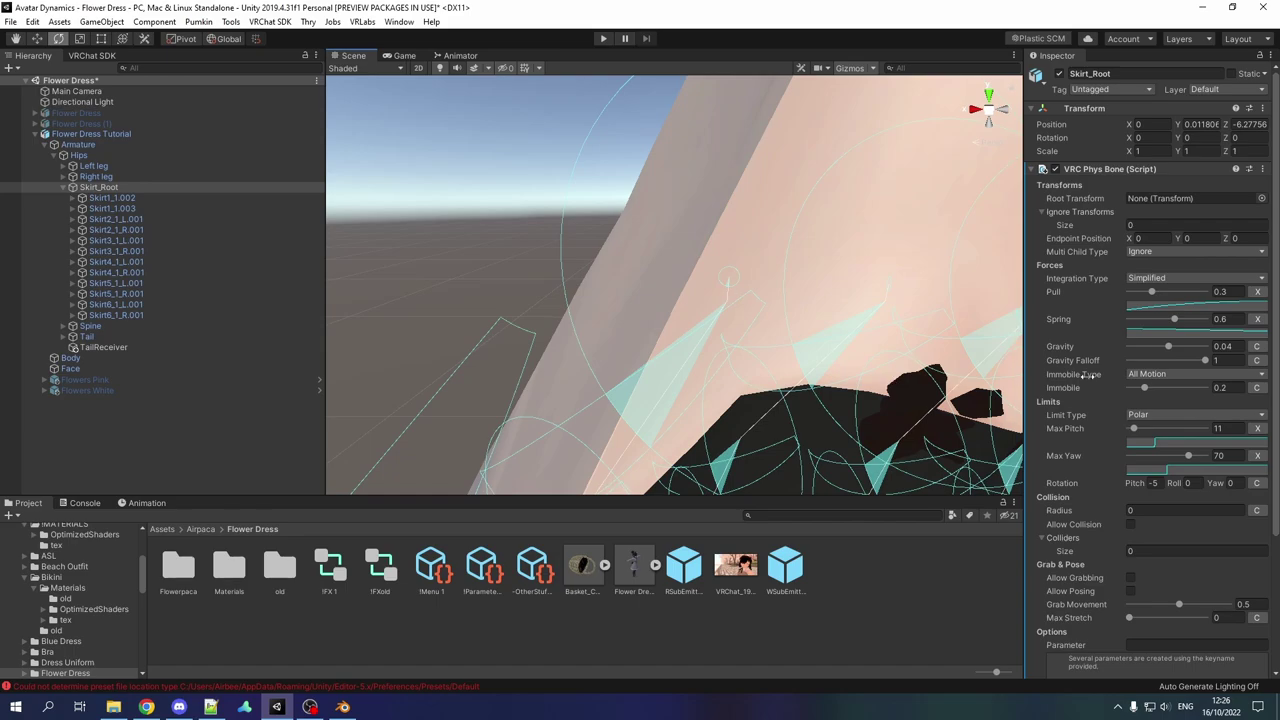
# Step: Set Skirt_Root's Max Pitch to 51 and shift both step keys of its curve to about 0.27
pyautogui.moveTo(1134, 429); pyautogui.dragTo(1150, 430)
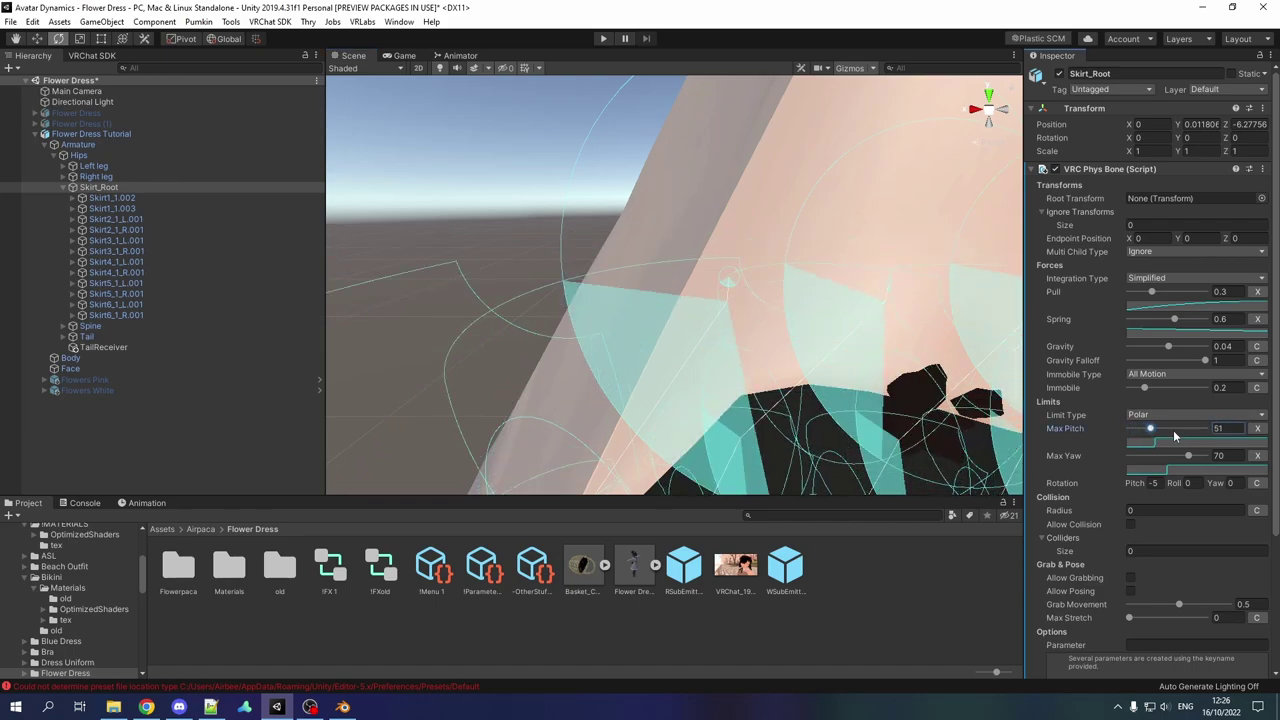
pyautogui.click(1174, 438)
pyautogui.moveTo(860, 112); pyautogui.dragTo(937, 115)
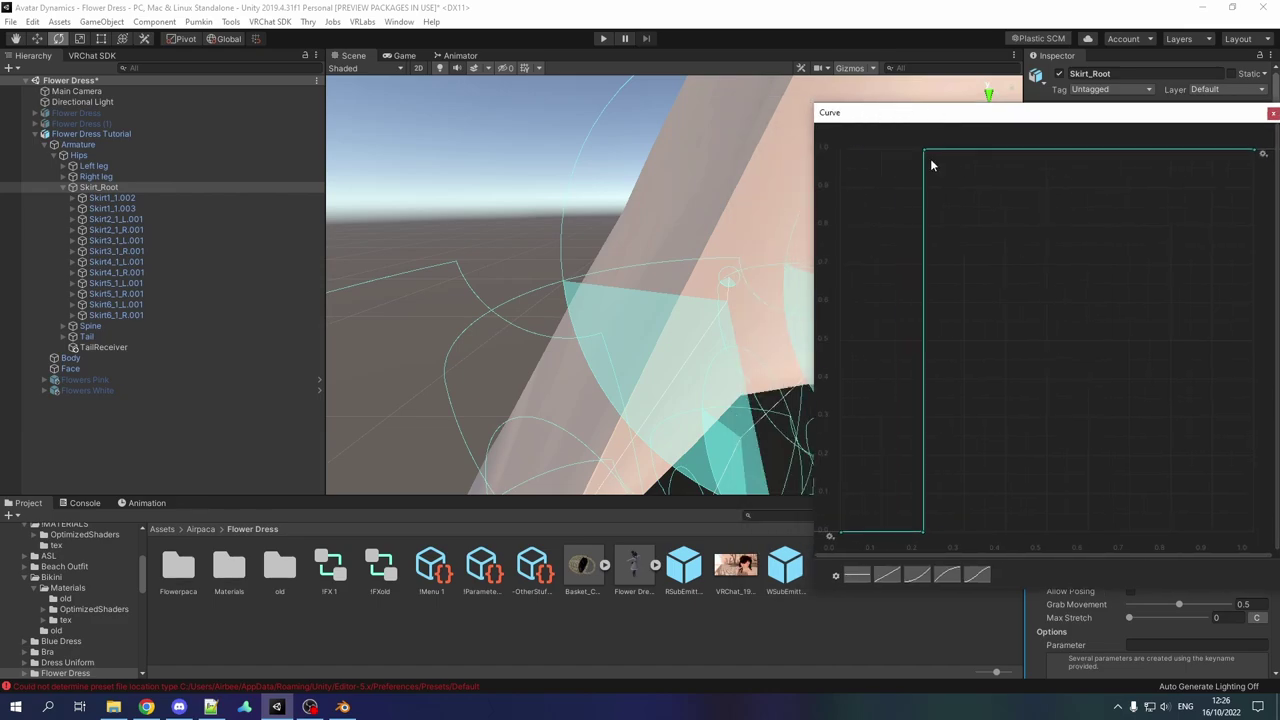
pyautogui.click(924, 149)
pyautogui.keyDown('shift'); pyautogui.click(924, 530); pyautogui.keyUp('shift')
pyautogui.moveTo(924, 452); pyautogui.dragTo(944, 449)
pyautogui.hotkey('ctrl', 'z')
pyautogui.click(926, 532)
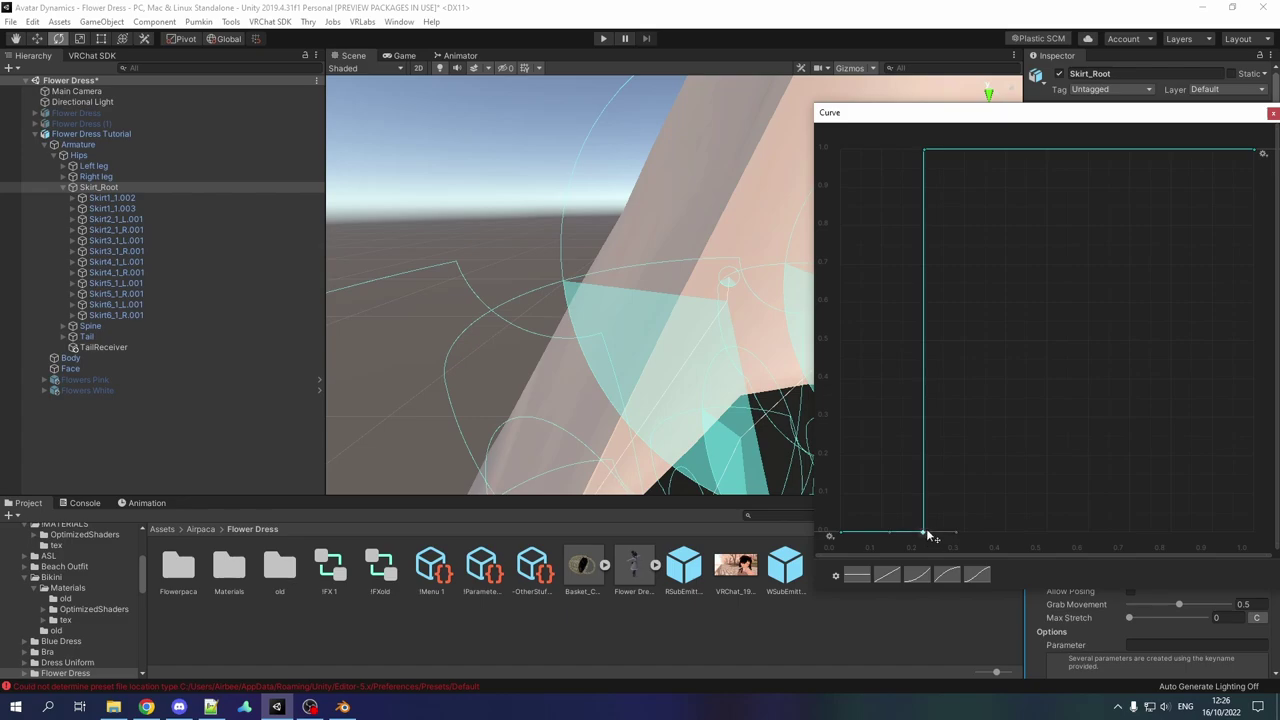
pyautogui.keyDown('shift'); pyautogui.click(928, 154); pyautogui.keyUp('shift')
pyautogui.moveTo(926, 262); pyautogui.dragTo(955, 265)
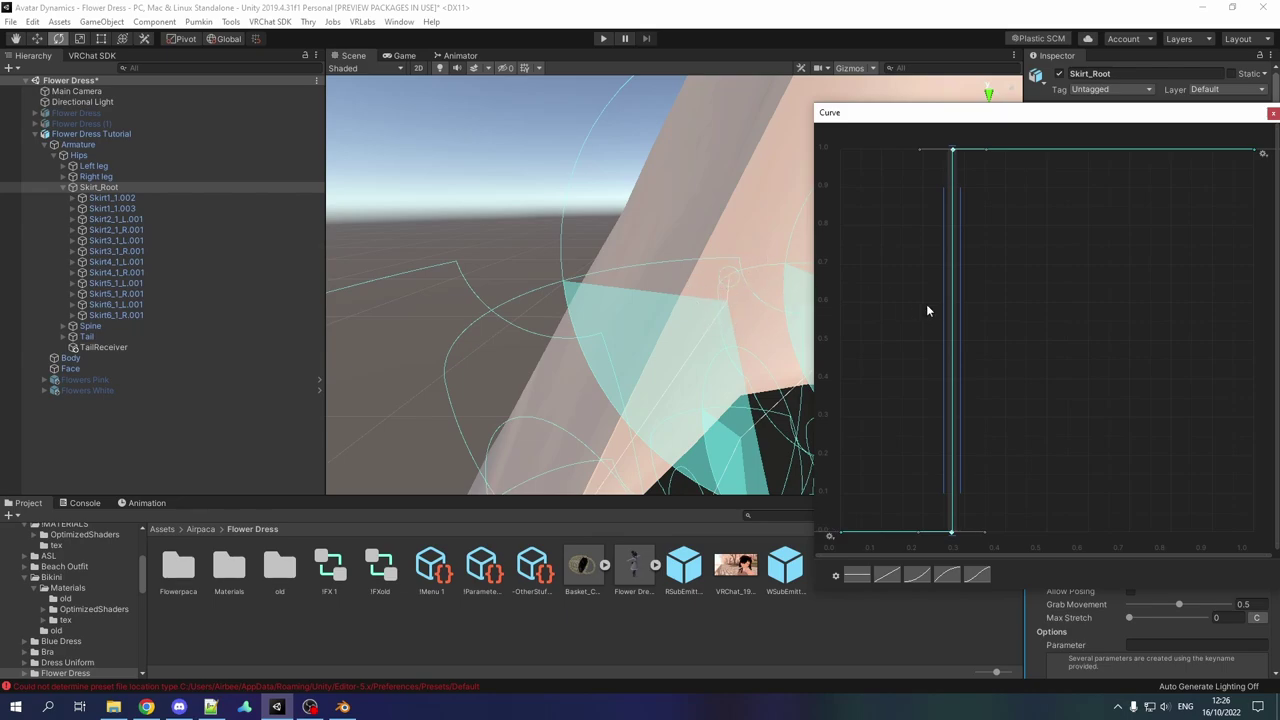
# Step: Lower the Max Pitch curve's upper step key to about 0.45 so the curve rises smoothly to 1 from there
pyautogui.doubleClick(950, 346)
pyautogui.press('Delete')
pyautogui.click(954, 154)
pyautogui.click(954, 152)
pyautogui.moveTo(956, 155); pyautogui.dragTo(954, 342)
pyautogui.moveTo(957, 370); pyautogui.dragTo(957, 362)
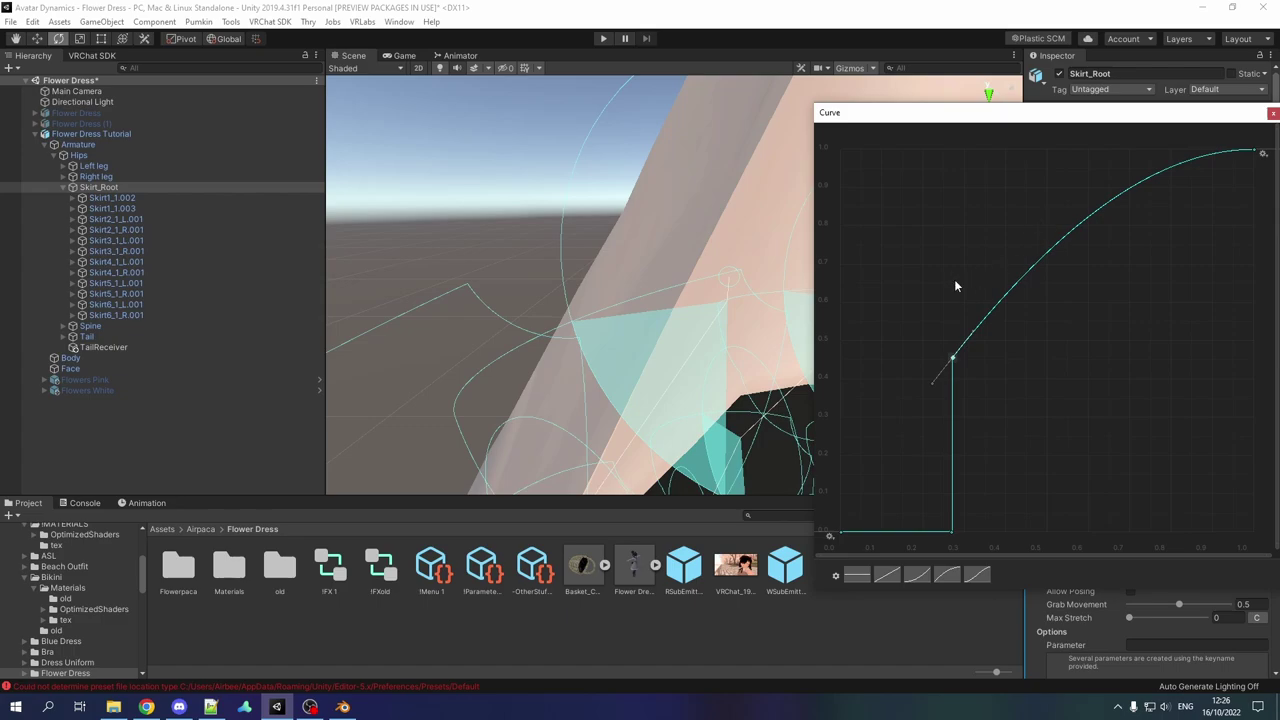
pyautogui.scroll(-6, 625, 334)
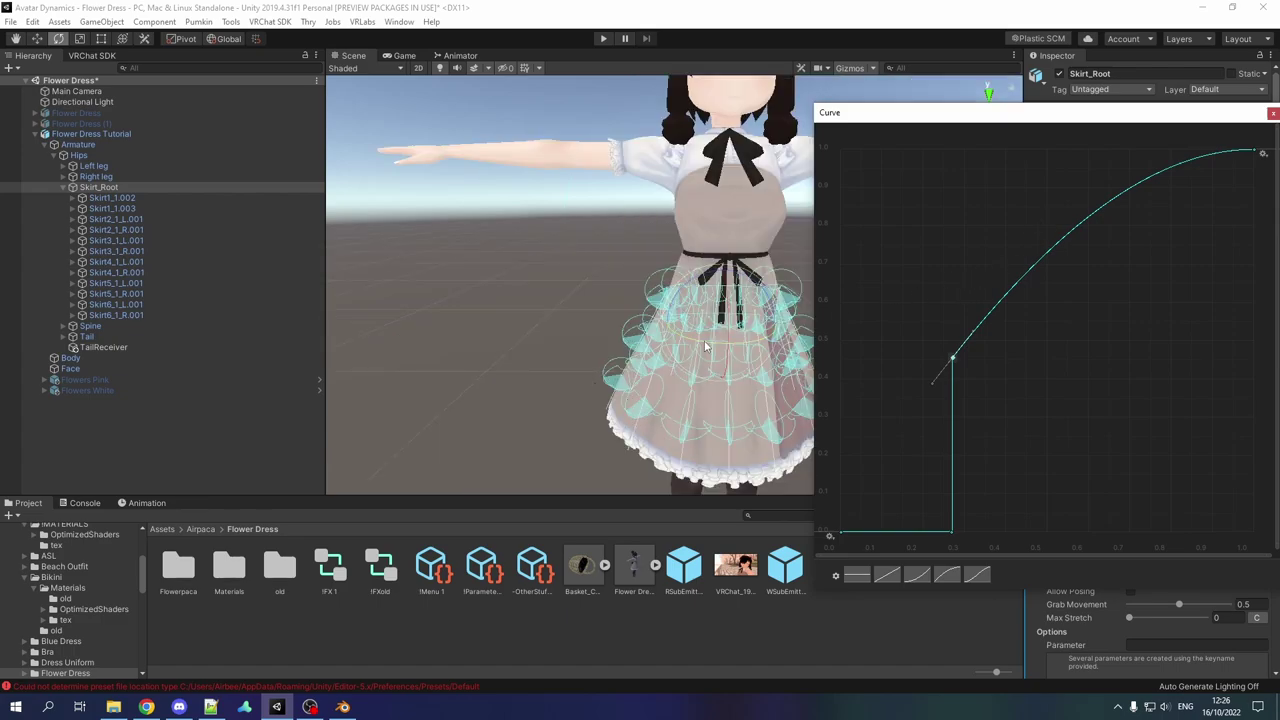
pyautogui.click(1272, 114)
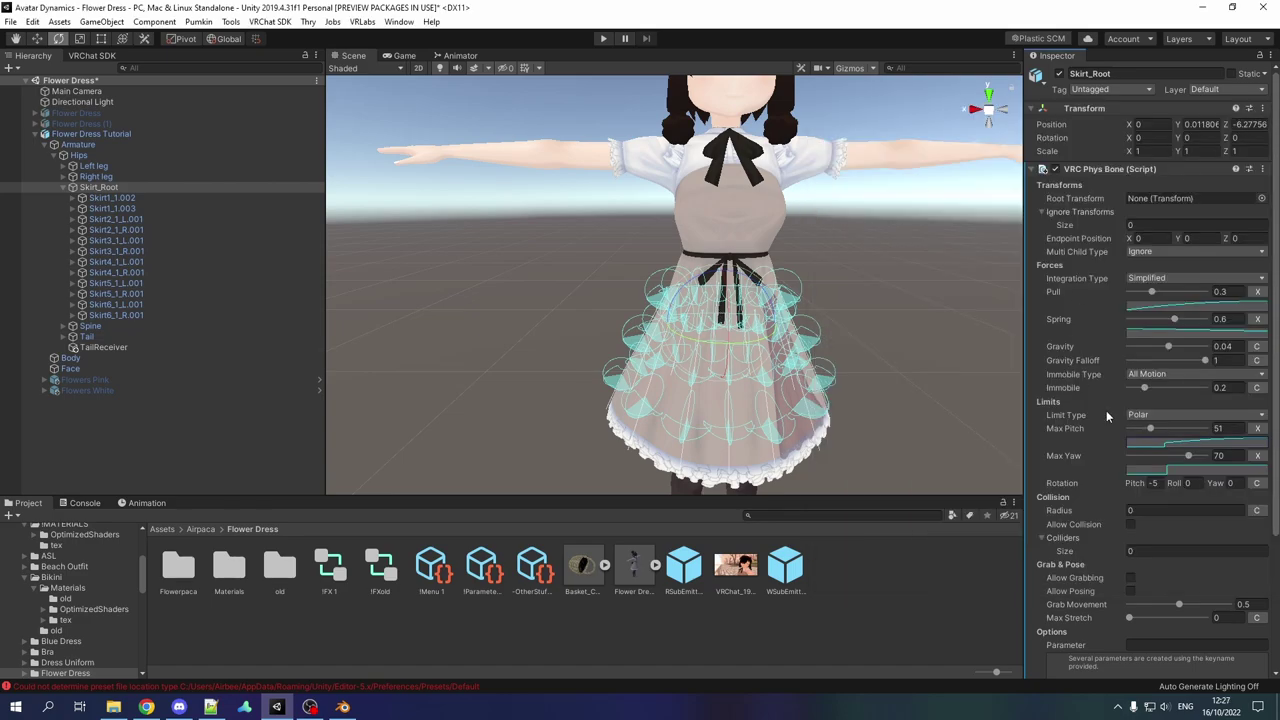
# Step: Set Skirt_Root's Max Pitch to 11 and check the narrower limit gizmos on the skirt
pyautogui.click(1218, 428)
pyautogui.write('11')
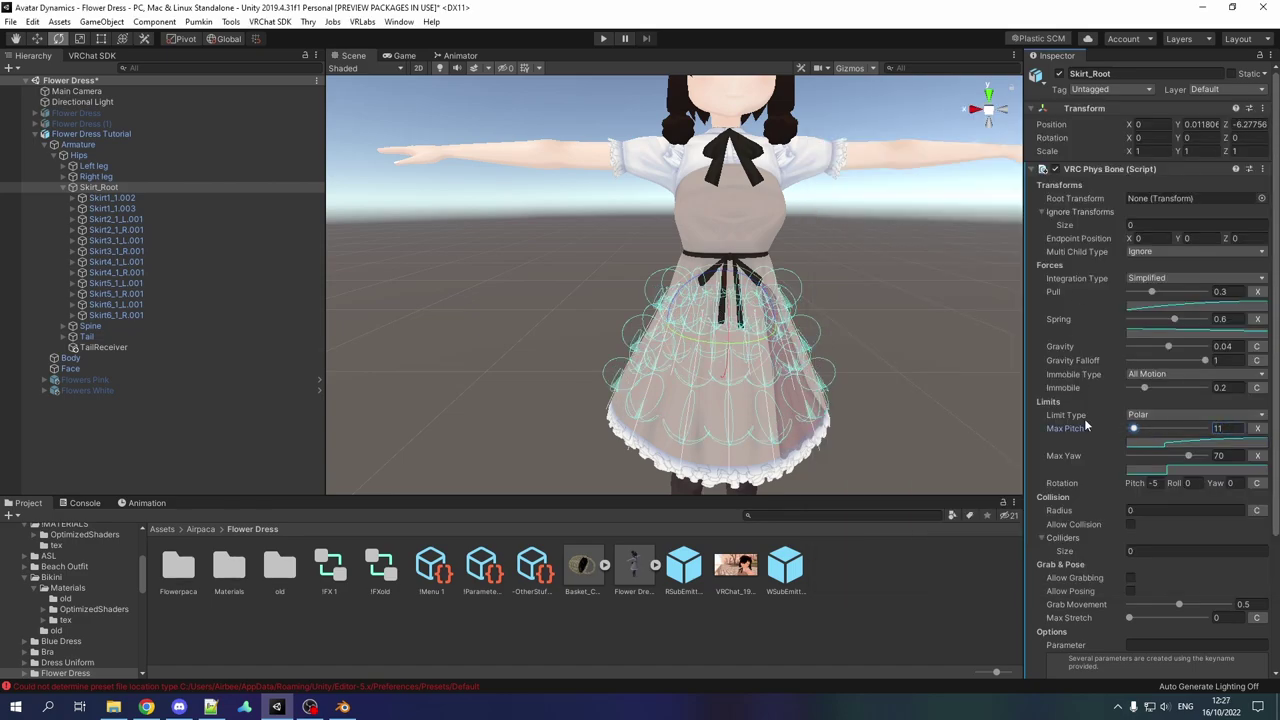
pyautogui.moveTo(843, 369); pyautogui.dragTo(800, 368, button='right')
pyautogui.moveTo(800, 368); pyautogui.dragTo(755, 342, button='middle')
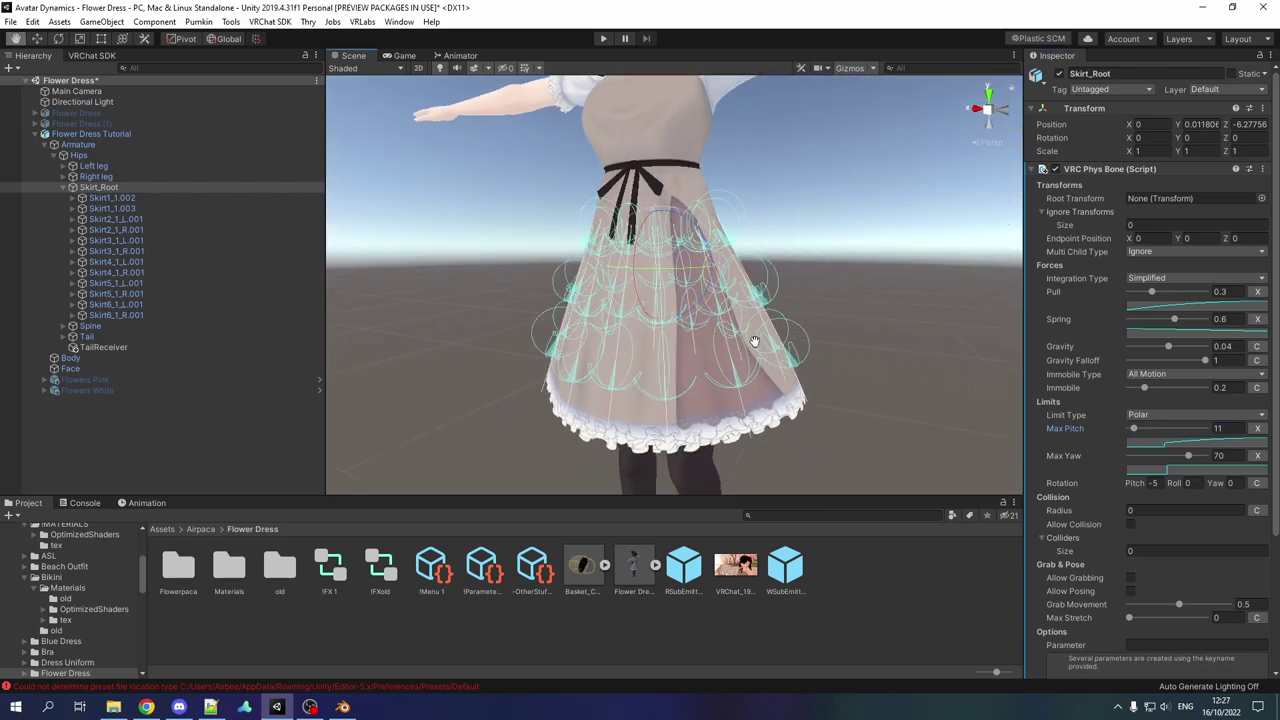
pyautogui.keyDown('alt'); pyautogui.moveTo(754, 342); pyautogui.dragTo(735, 338); pyautogui.keyUp('alt')
# Step: Review the Max Yaw limit curve, then examine the limit gizmos along the lower skirt from several angles
pyautogui.click(1163, 472)
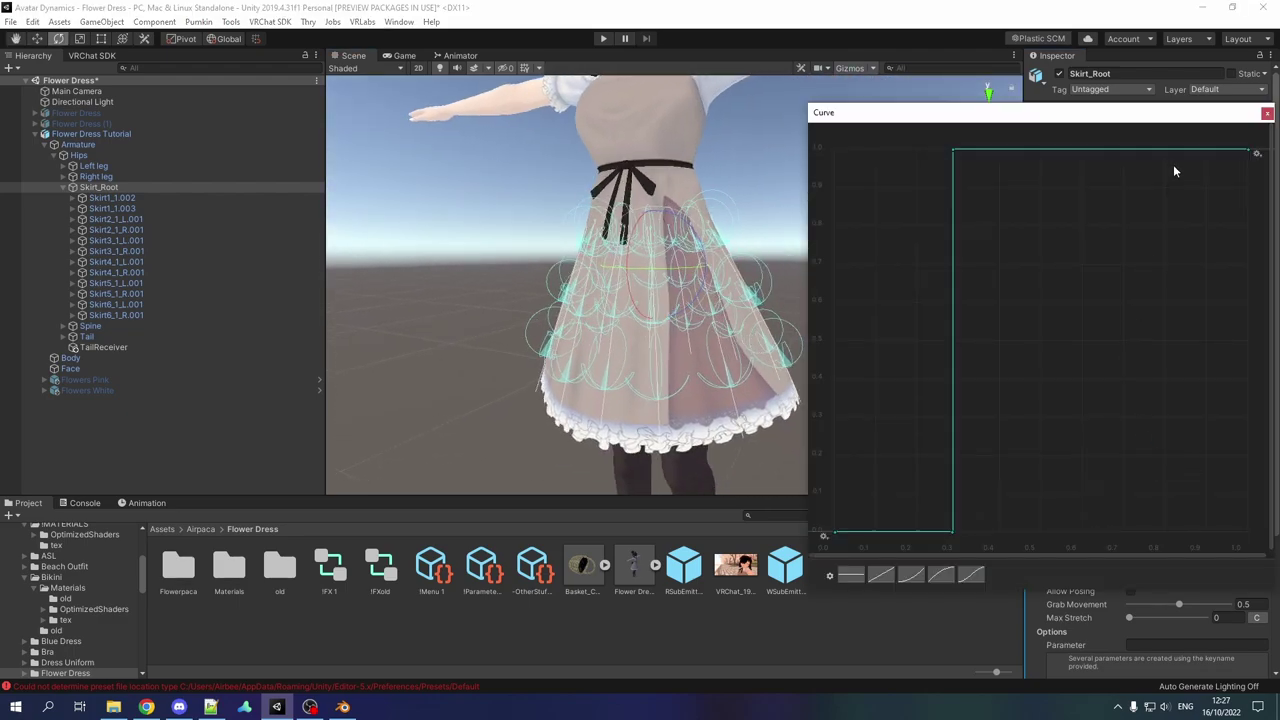
pyautogui.click(1266, 113)
pyautogui.keyDown('alt'); pyautogui.moveTo(900, 295); pyautogui.dragTo(838, 336); pyautogui.keyUp('alt')
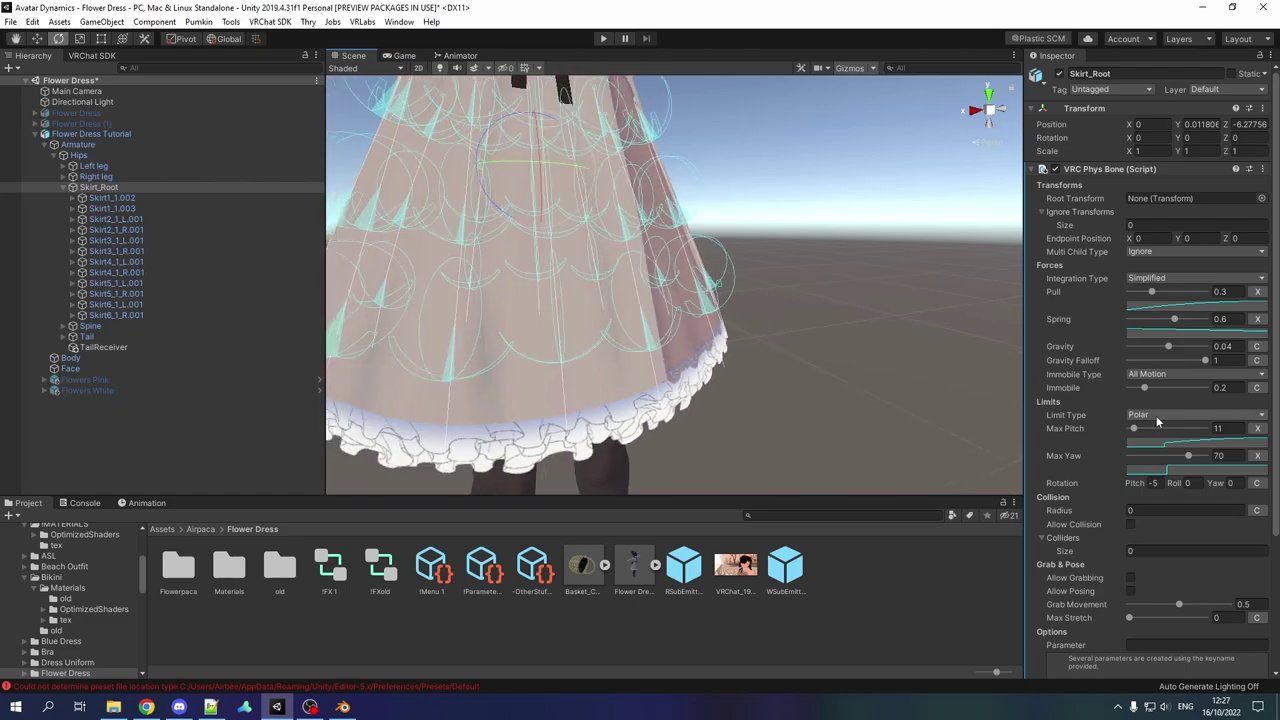
pyautogui.keyDown('alt'); pyautogui.moveTo(698, 316); pyautogui.dragTo(511, 368); pyautogui.keyUp('alt')
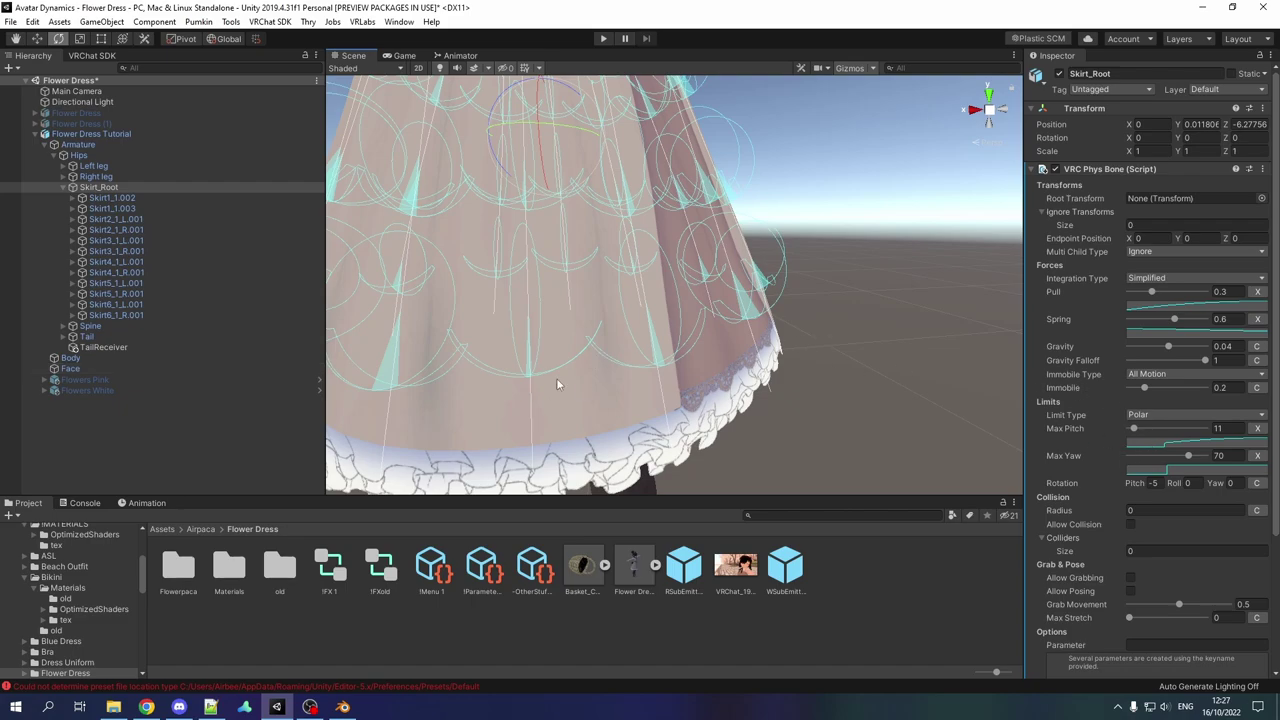
pyautogui.moveTo(773, 390); pyautogui.dragTo(673, 378, button='right')
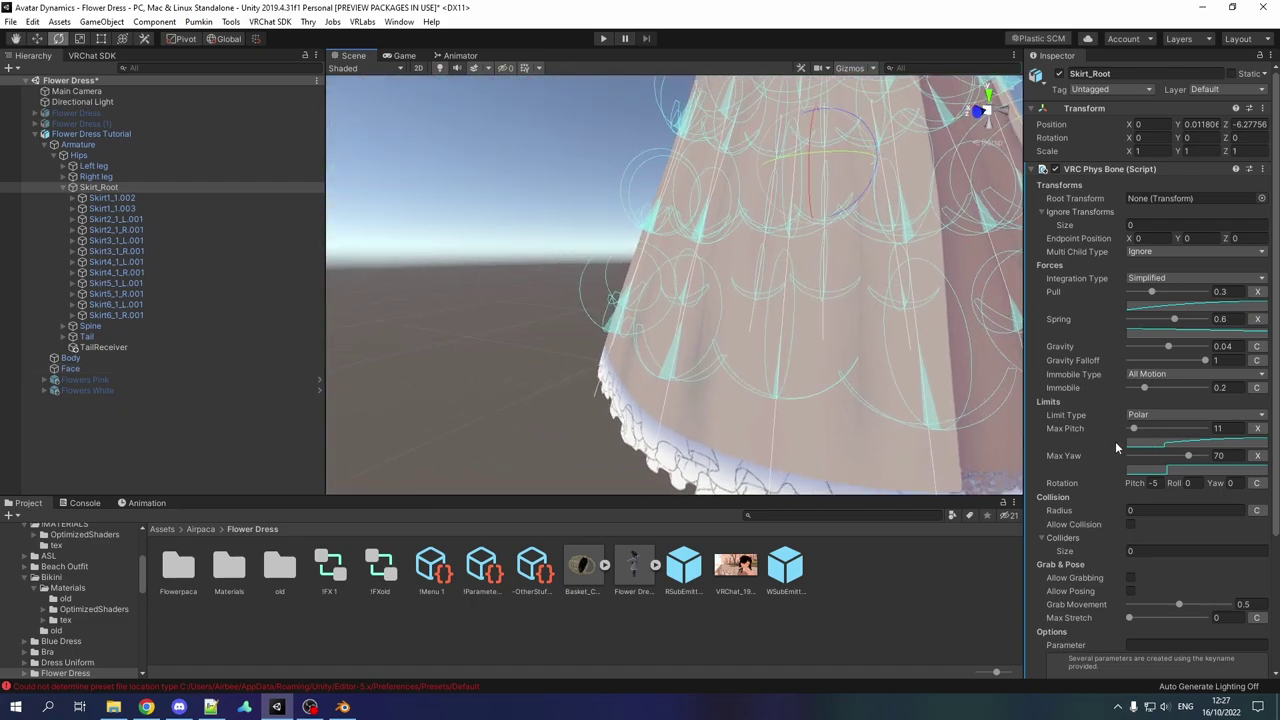
pyautogui.moveTo(840, 407); pyautogui.dragTo(631, 379, button='middle')
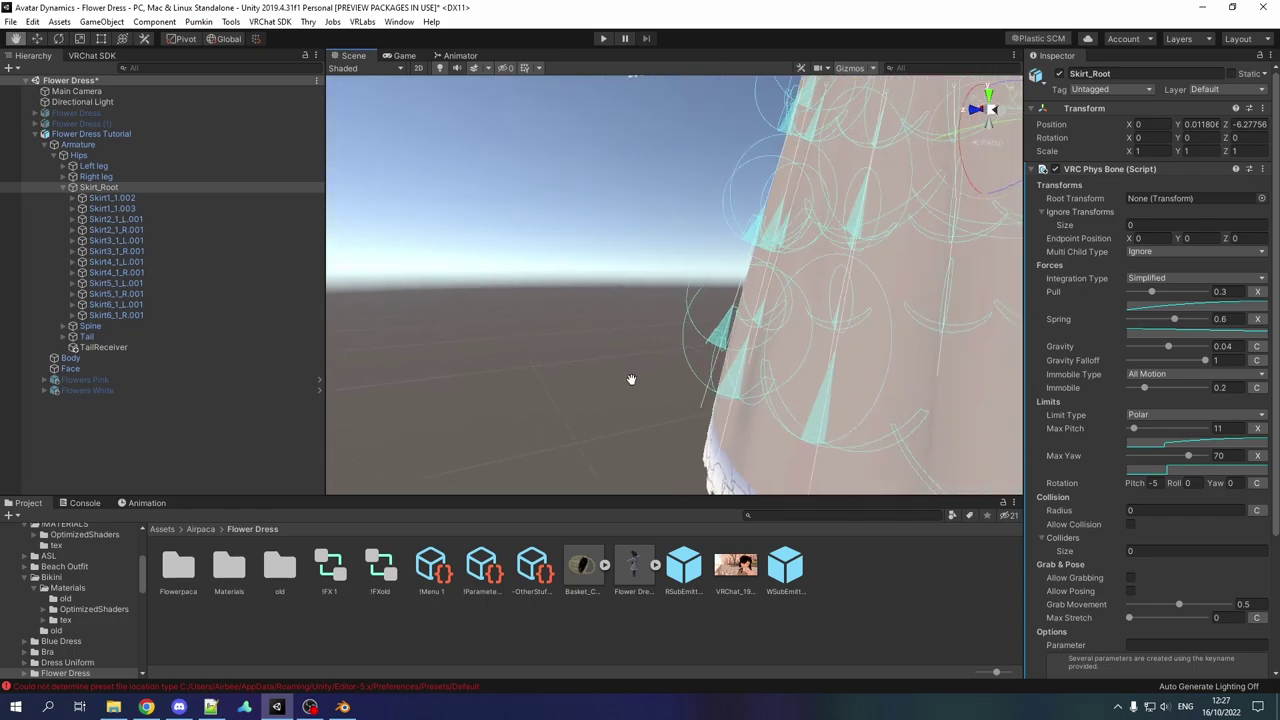
pyautogui.press('f')
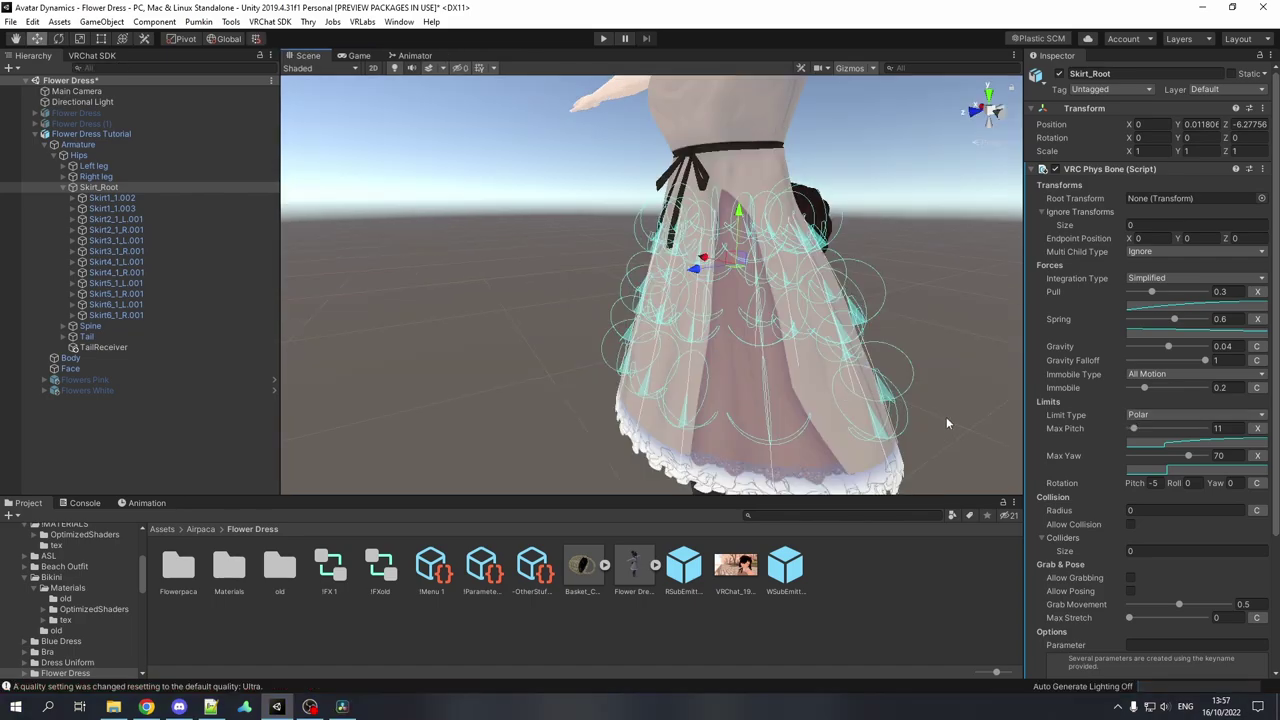
# Step: Try other limit Rotation Pitch values on Skirt_Root, then set Pitch to -5 again
pyautogui.moveTo(1137, 485)
pyautogui.mouseDown()
pyautogui.moveTo(727, 476)
pyautogui.moveTo(490, 446)
pyautogui.moveTo(1162, 455)
pyautogui.moveTo(889, 467)
pyautogui.moveTo(1188, 457)
pyautogui.moveTo(1137, 466)
pyautogui.mouseUp()
pyautogui.click(1154, 483)
pyautogui.write('-5')
# Step: Enter Play mode in the Scene view with the Inspector locked on Skirt_Root
pyautogui.click(147, 187)
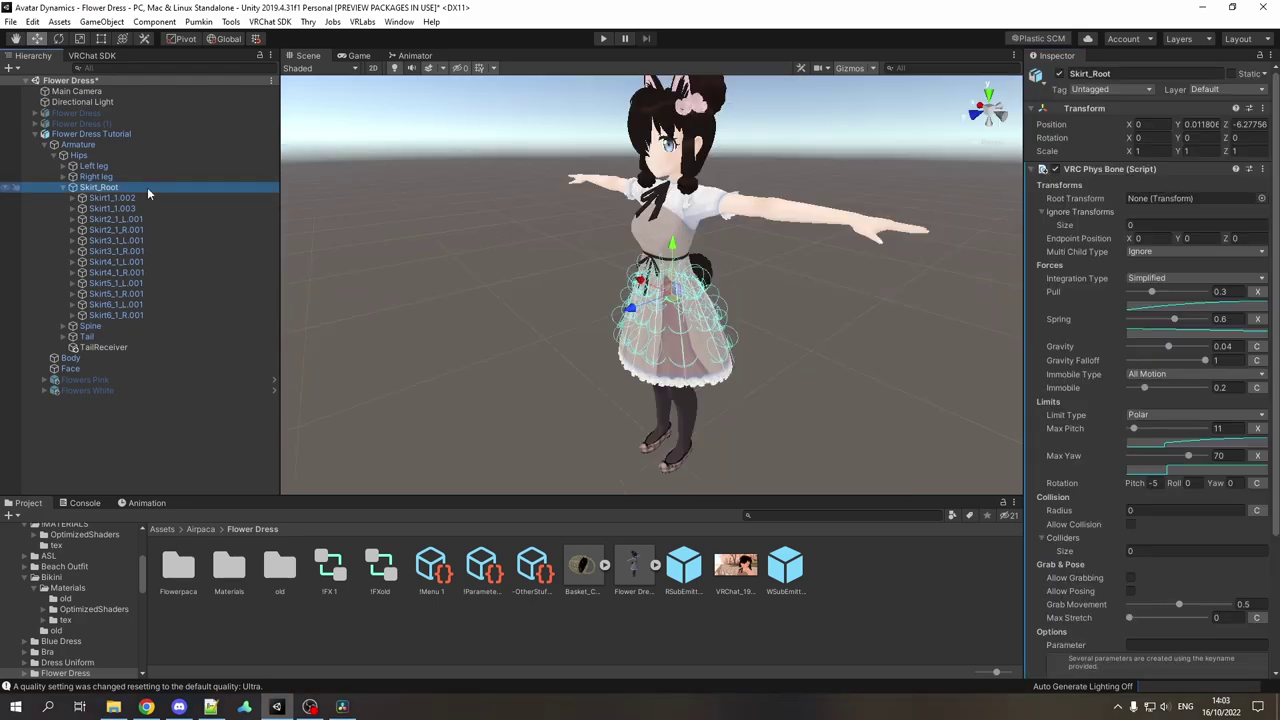
pyautogui.click(603, 40)
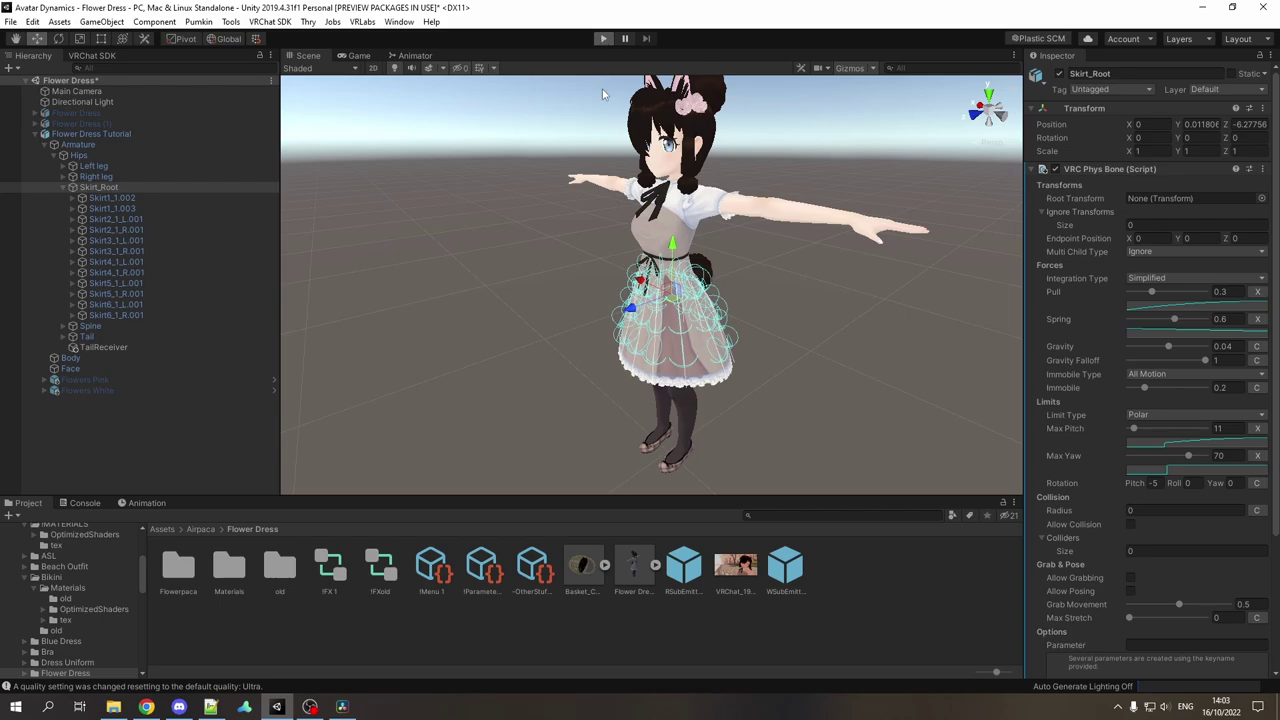
pyautogui.click(307, 55)
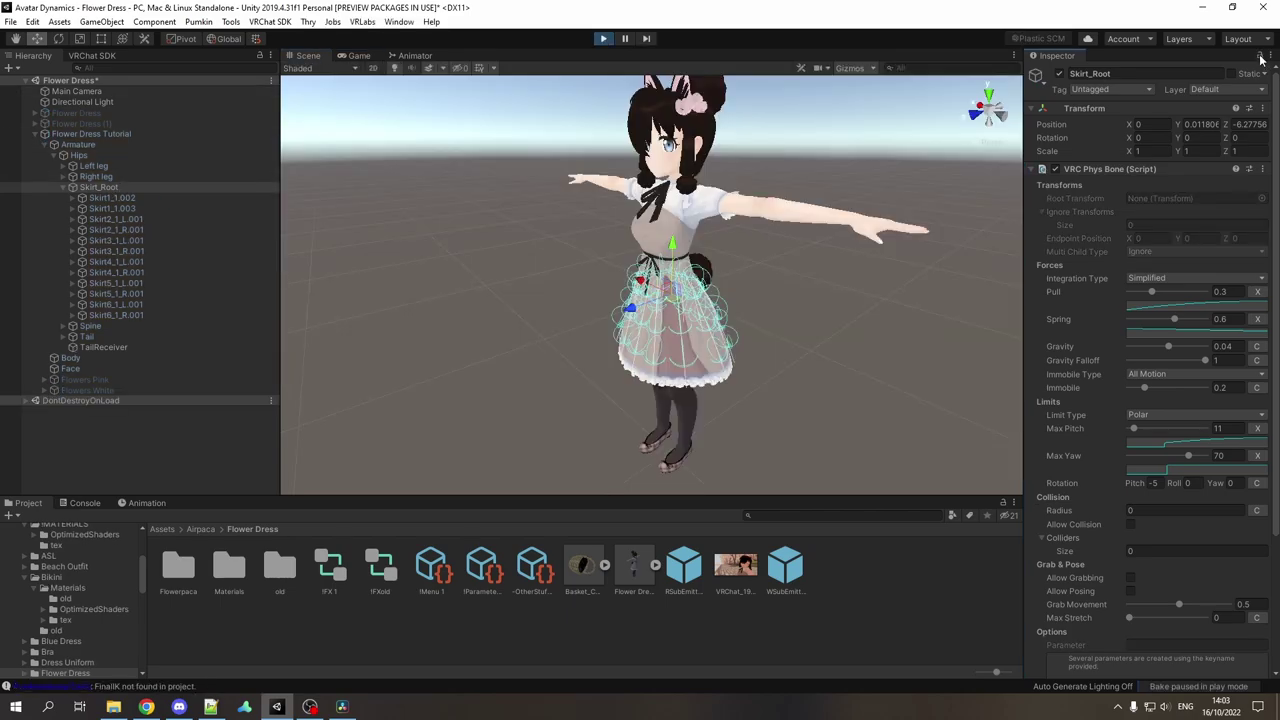
# Step: Move the Hips bone around during play to test how the skirt's Phys Bones swing
pyautogui.click(80, 155)
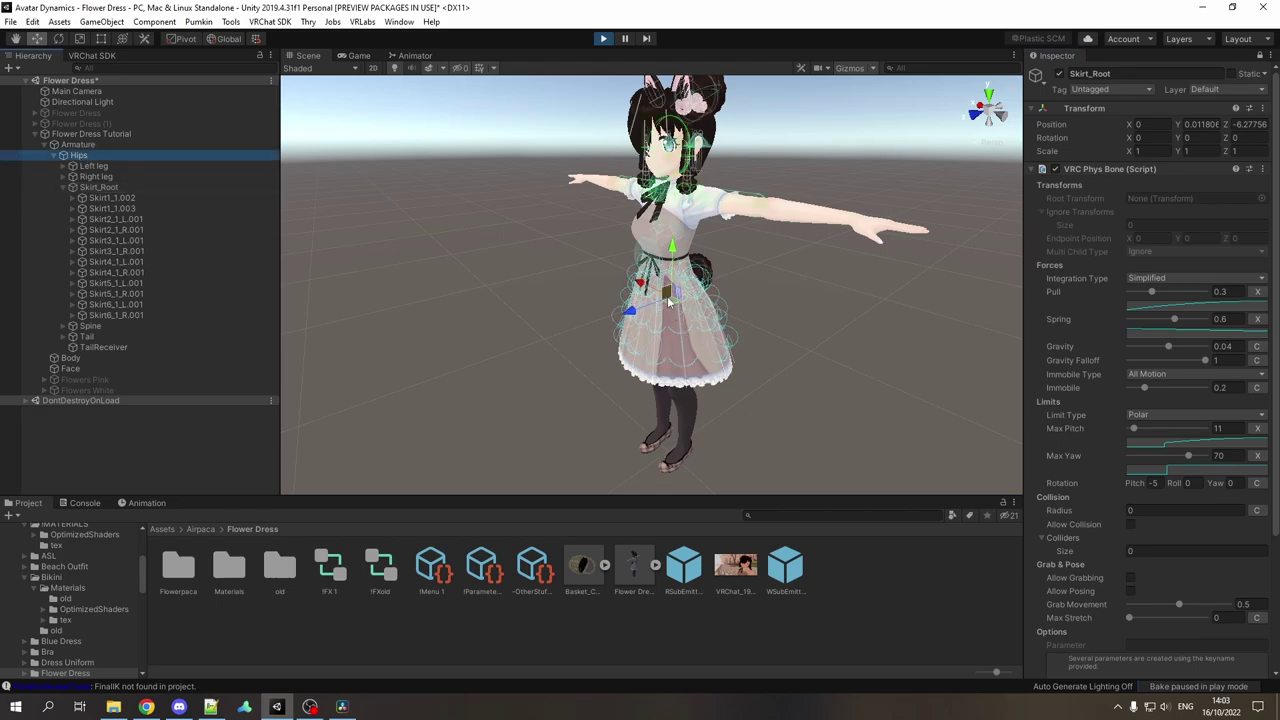
pyautogui.moveTo(669, 300)
pyautogui.mouseDown()
pyautogui.moveTo(672, 318)
pyautogui.moveTo(655, 306)
pyautogui.mouseUp()
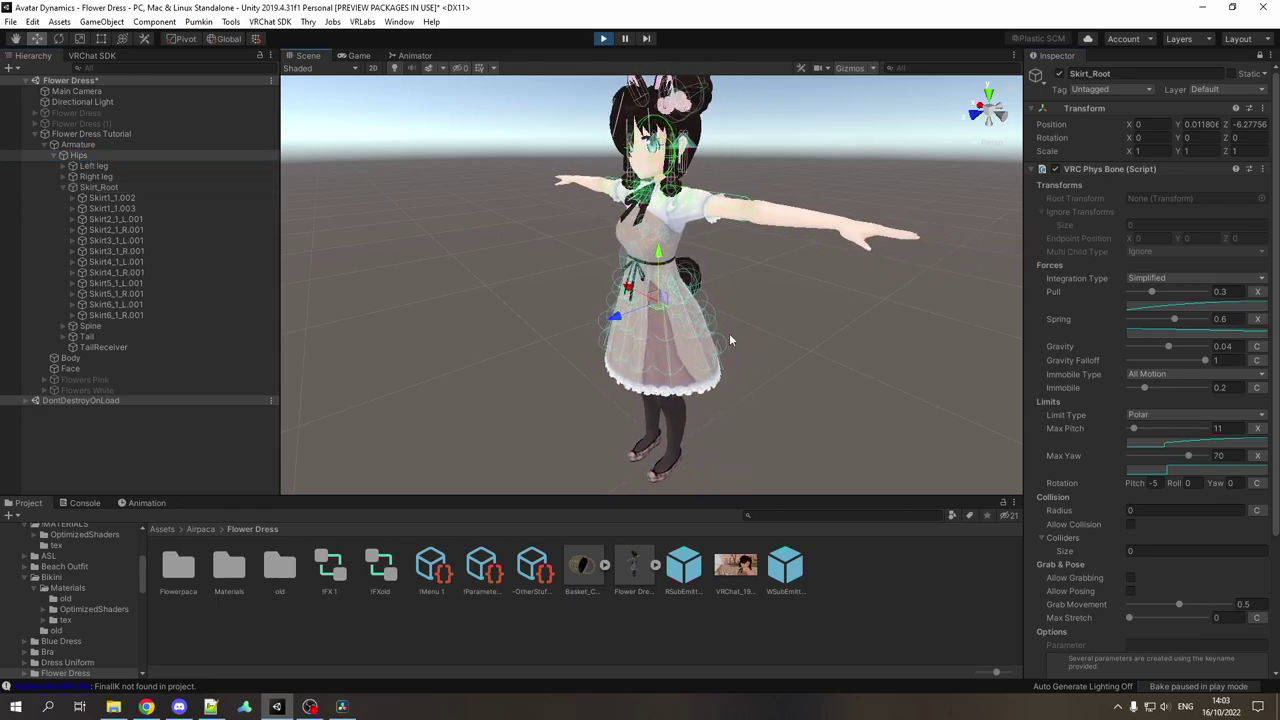
pyautogui.keyDown('alt'); pyautogui.moveTo(734, 277); pyautogui.dragTo(631, 348); pyautogui.keyUp('alt')
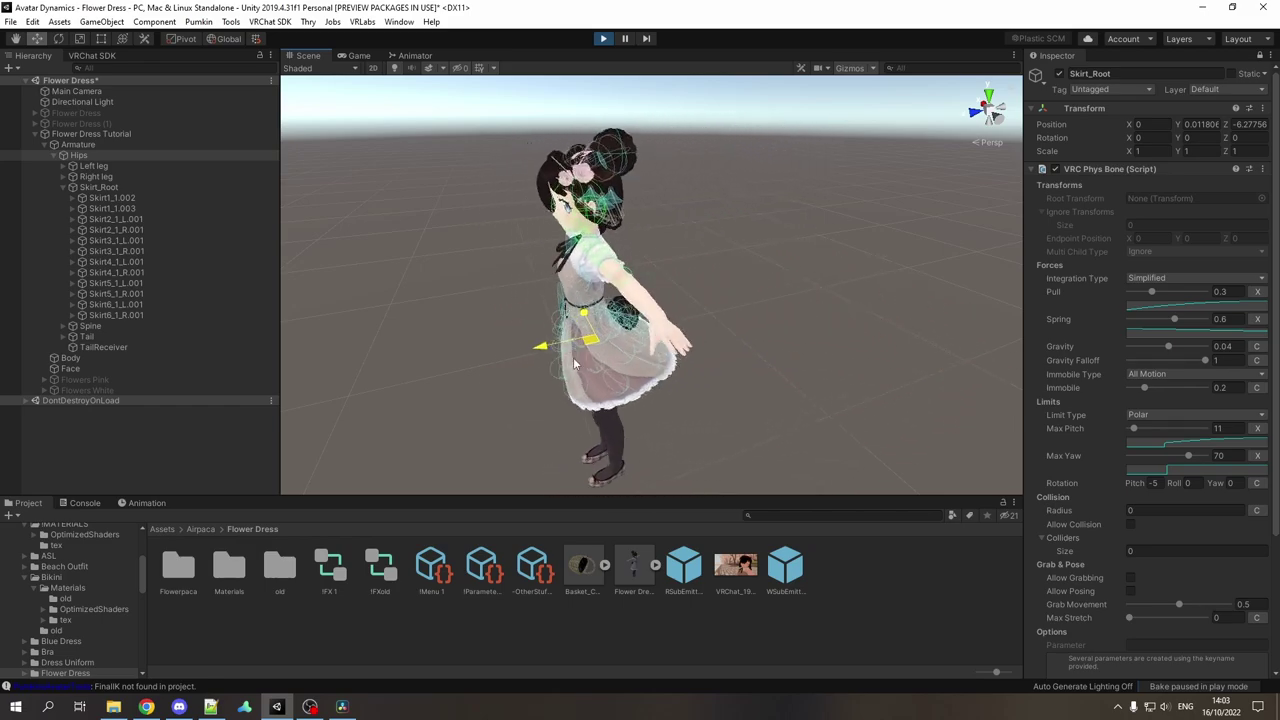
# Step: Rotate the Left leg bone during play to test how the skirt follows it, and view the dress from the front
pyautogui.click(120, 166)
pyautogui.press('e')
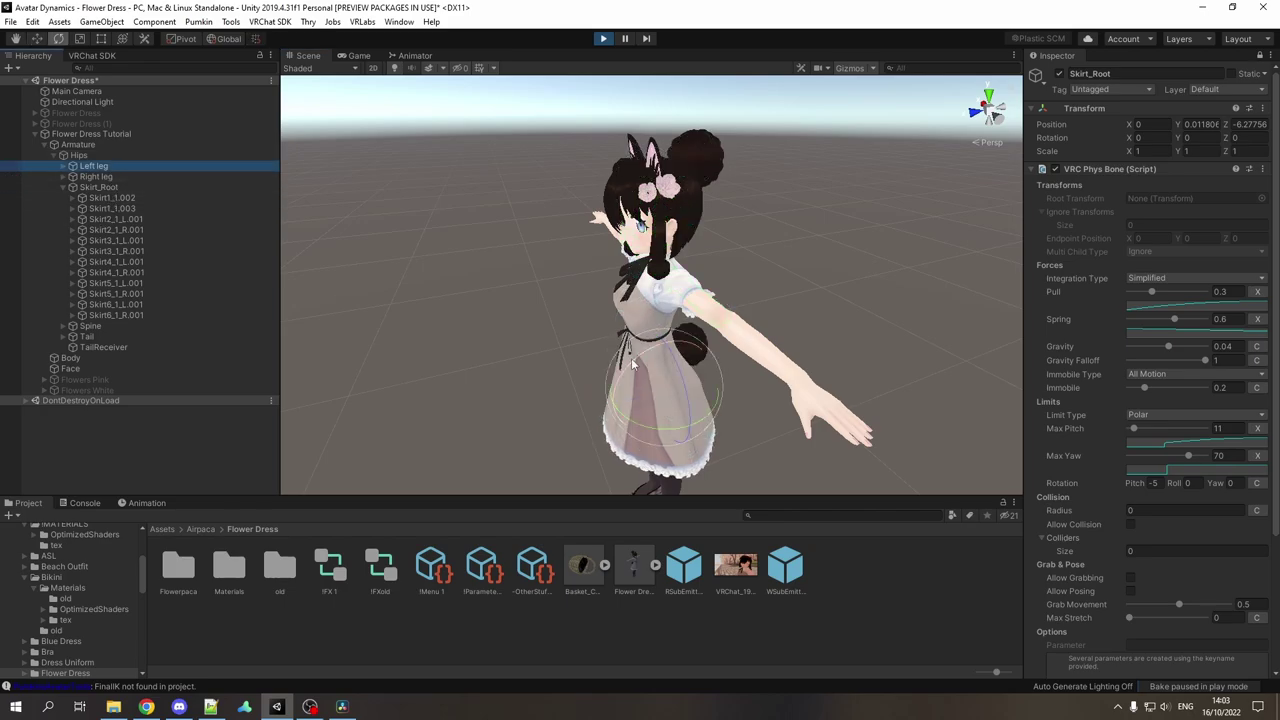
pyautogui.moveTo(630, 361); pyautogui.dragTo(586, 335)
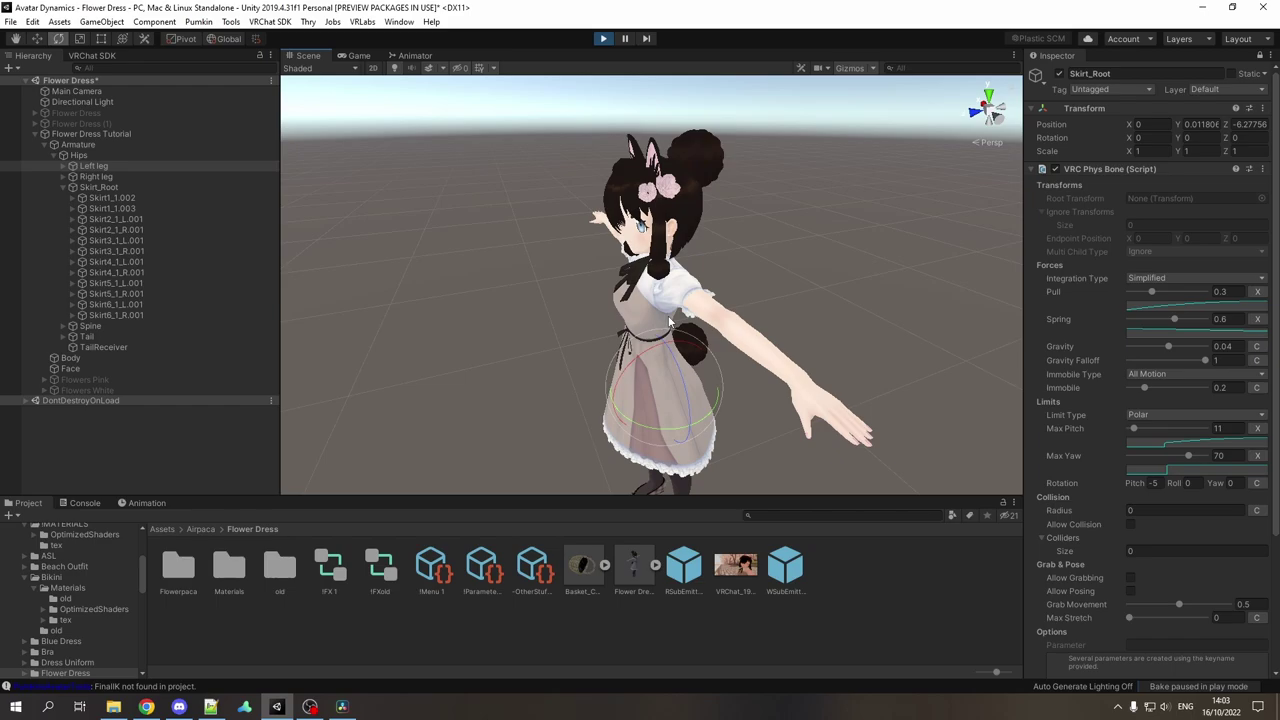
pyautogui.keyDown('alt'); pyautogui.moveTo(519, 328); pyautogui.dragTo(700, 290); pyautogui.keyUp('alt')
pyautogui.moveTo(716, 330); pyautogui.dragTo(750, 320, button='middle')
pyautogui.keyDown('alt'); pyautogui.moveTo(750, 319); pyautogui.dragTo(620, 293); pyautogui.keyUp('alt')
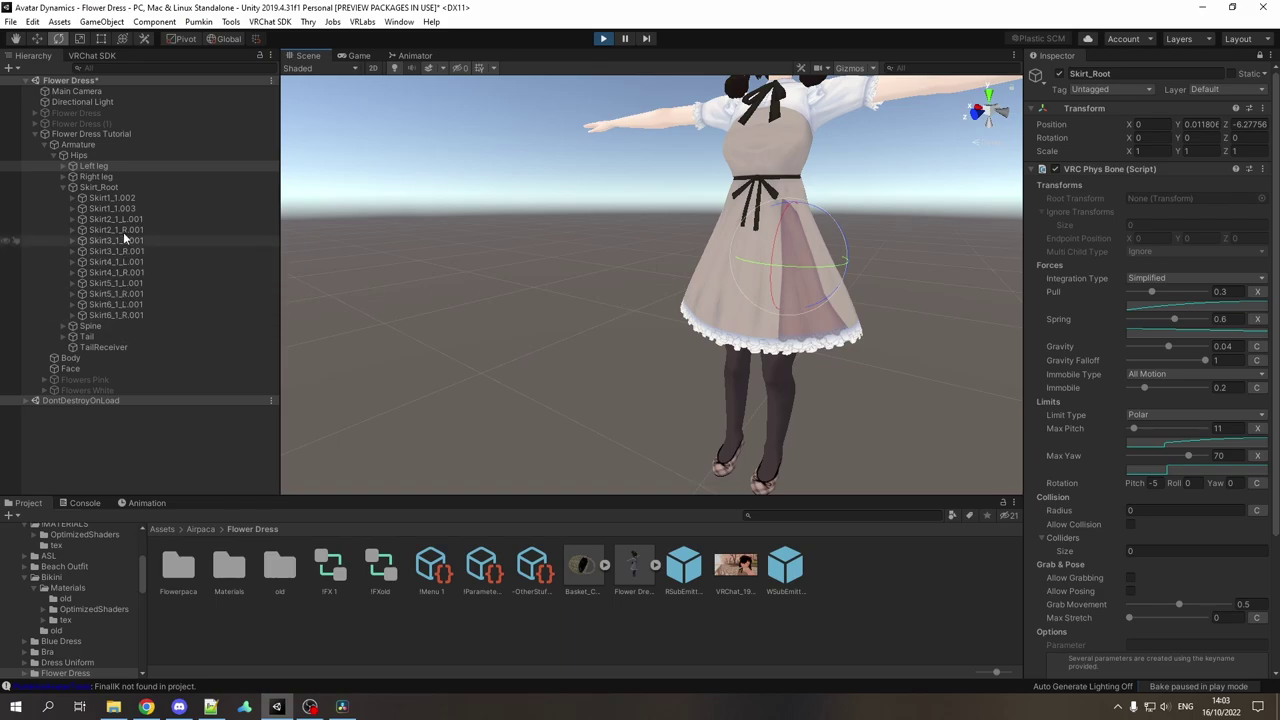
# Step: Test a limit Rotation Pitch of -12 on Skirt_Root during play, restore -5, and check the skirt's hem
pyautogui.doubleClick(114, 190)
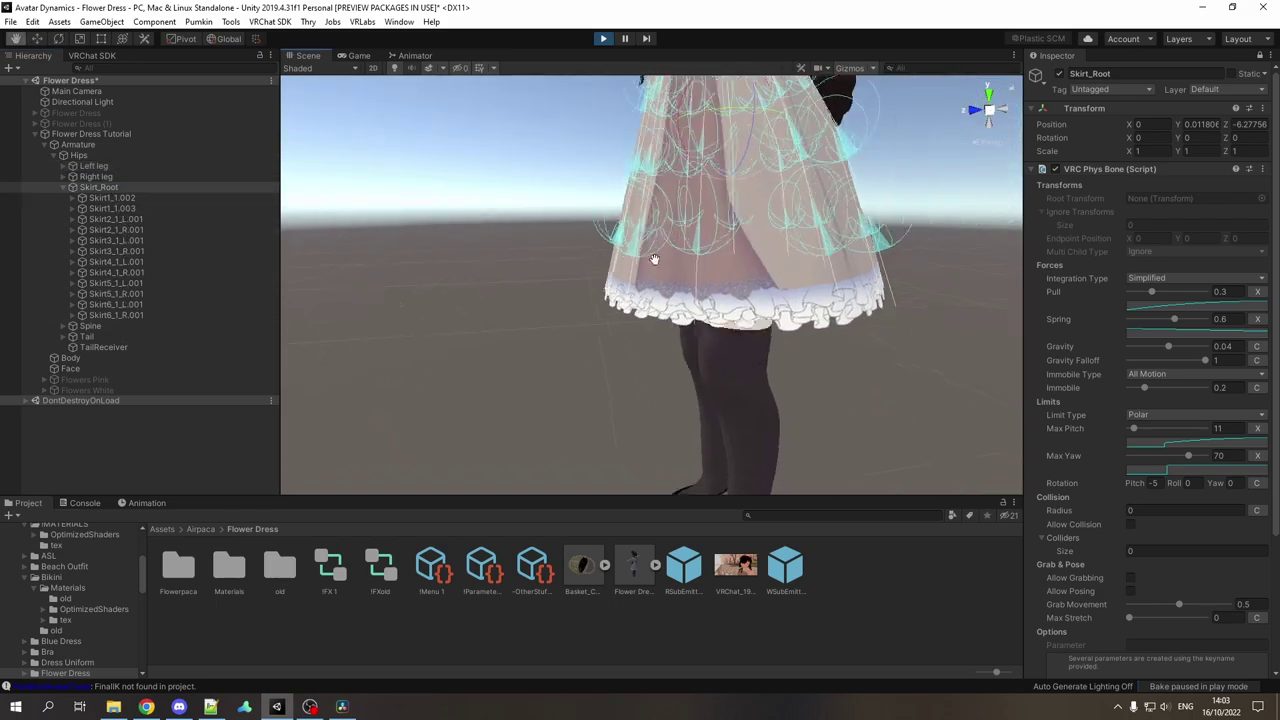
pyautogui.scroll(-4, 1098, 389)
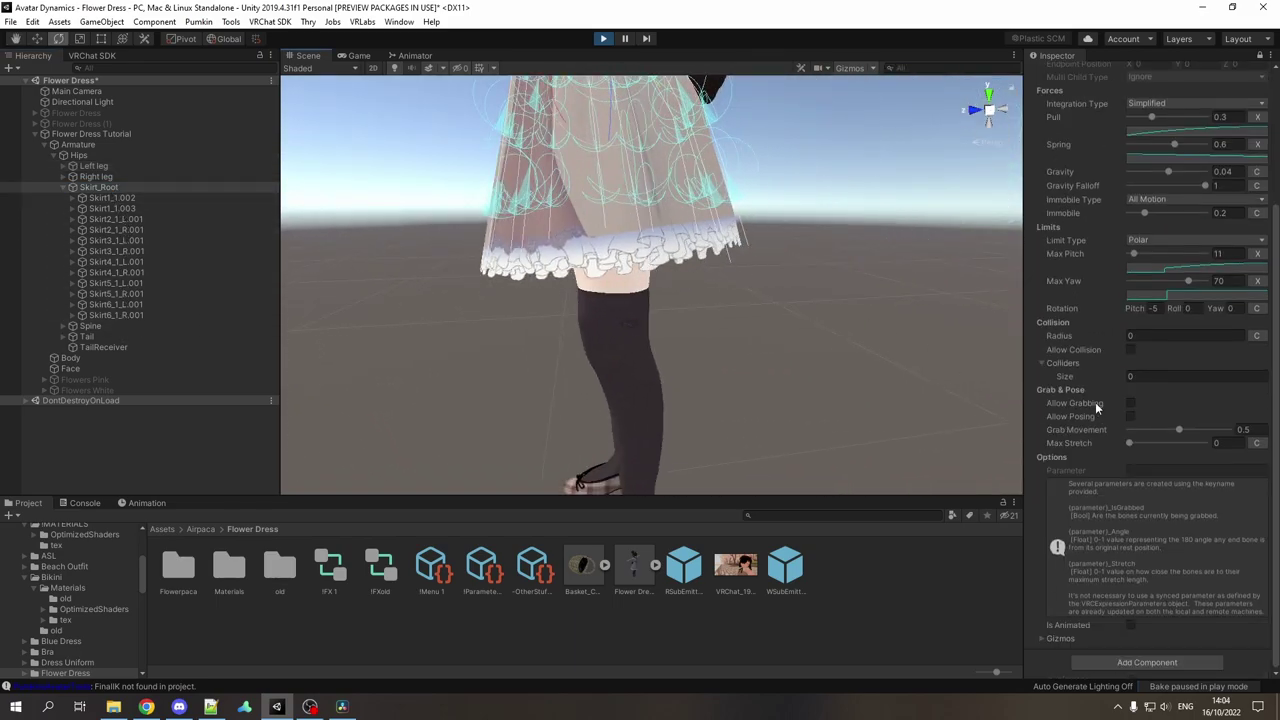
pyautogui.moveTo(1137, 310); pyautogui.dragTo(963, 308)
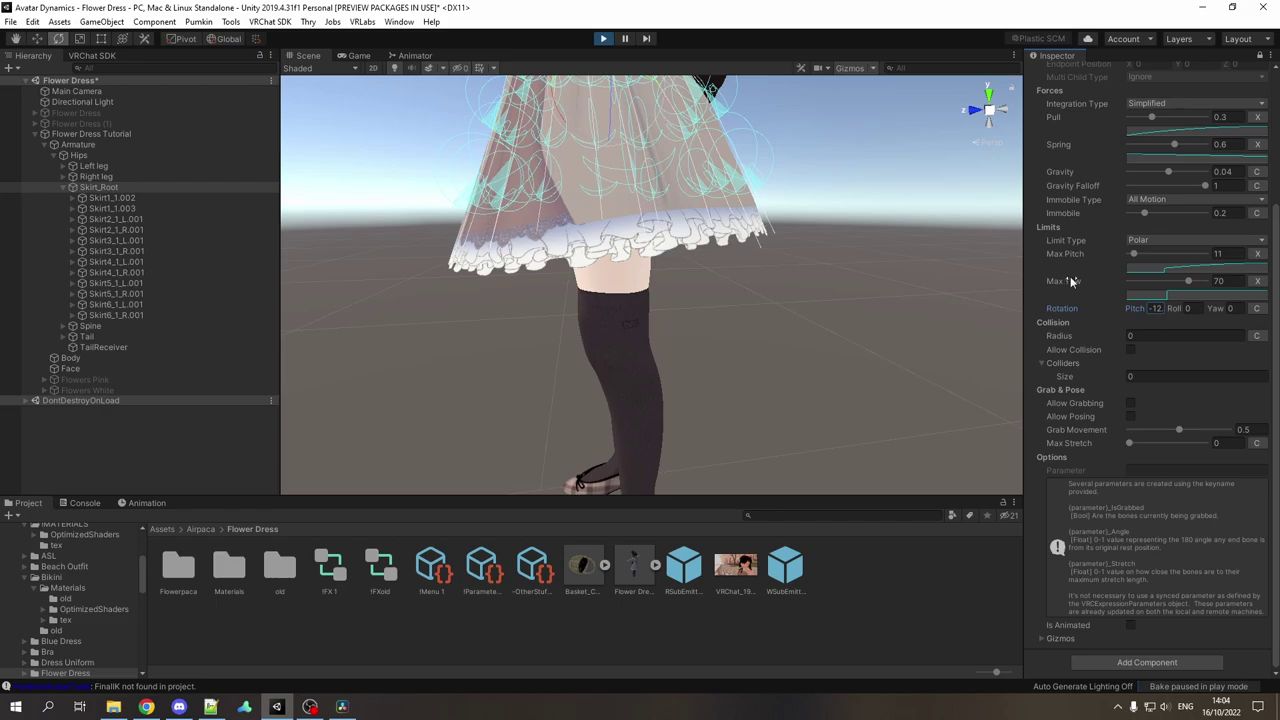
pyautogui.click(1153, 310)
pyautogui.write('-5')
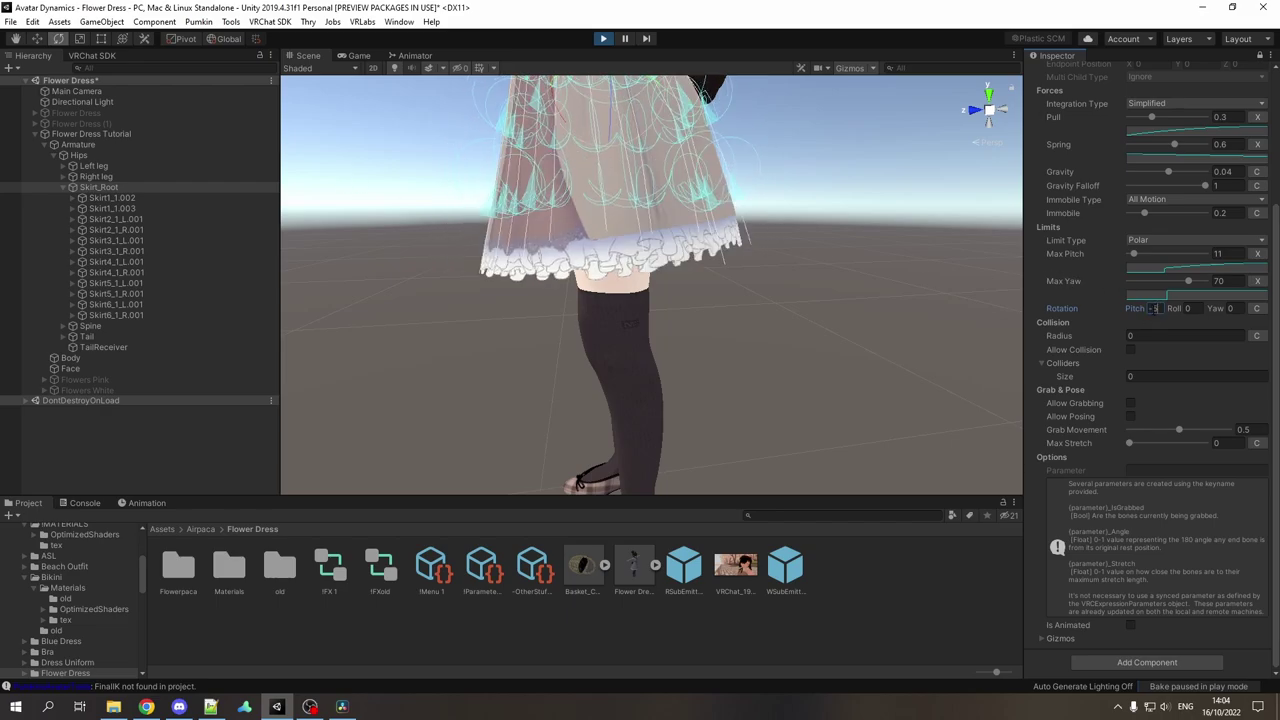
pyautogui.moveTo(811, 260); pyautogui.dragTo(728, 262, button='right')
pyautogui.moveTo(725, 262); pyautogui.dragTo(718, 262, button='middle')
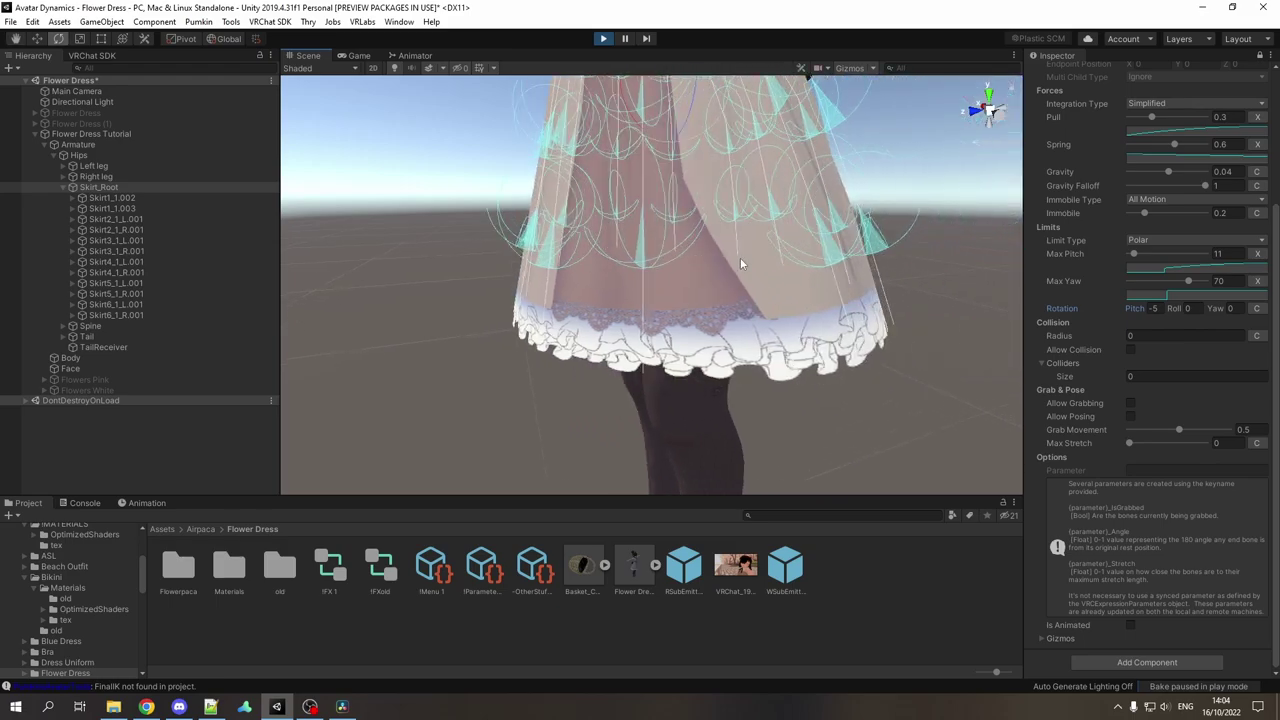
# Step: Move the Hips bone during play to examine how the skirt's hem and Phys Bone limits react from the side
pyautogui.moveTo(740, 257); pyautogui.dragTo(643, 238, button='right')
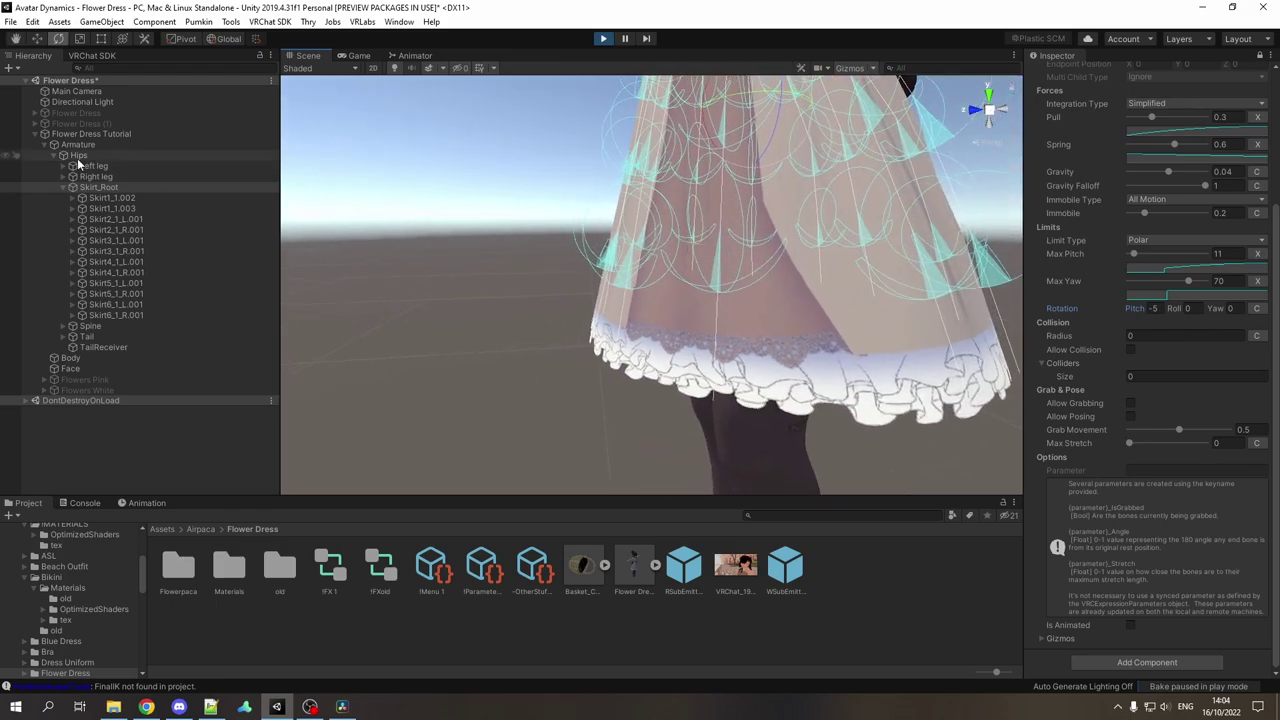
pyautogui.click(77, 157)
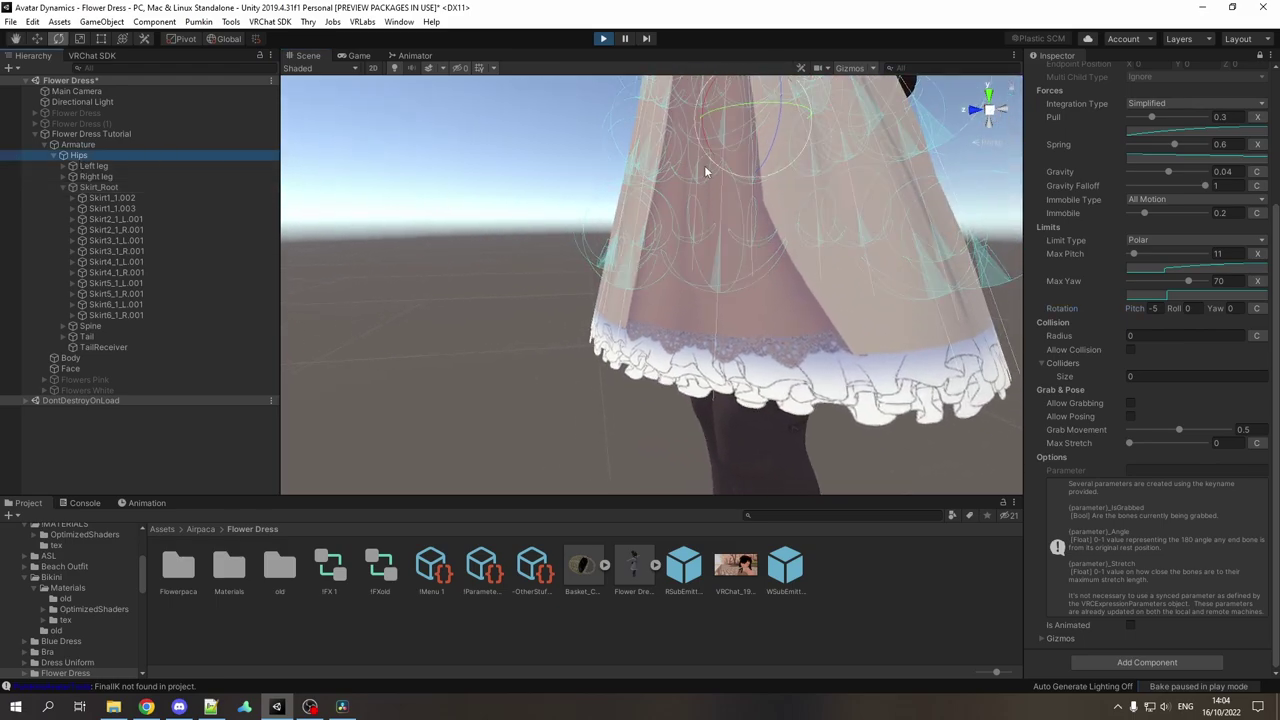
pyautogui.press('w')
pyautogui.moveTo(720, 128); pyautogui.dragTo(705, 103)
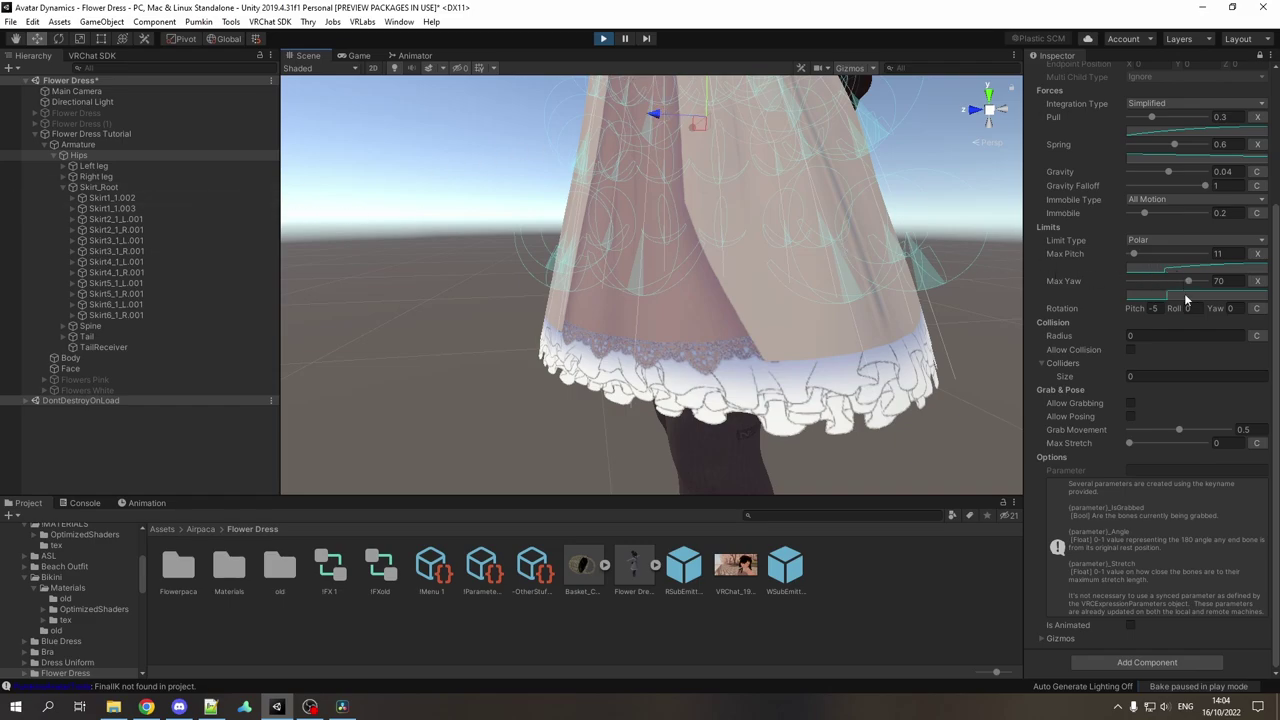
# Step: Try a Max Pitch of 23 on Skirt_Root while moving the Hips bone during play, and undo the change
pyautogui.moveTo(1135, 256); pyautogui.dragTo(1140, 256)
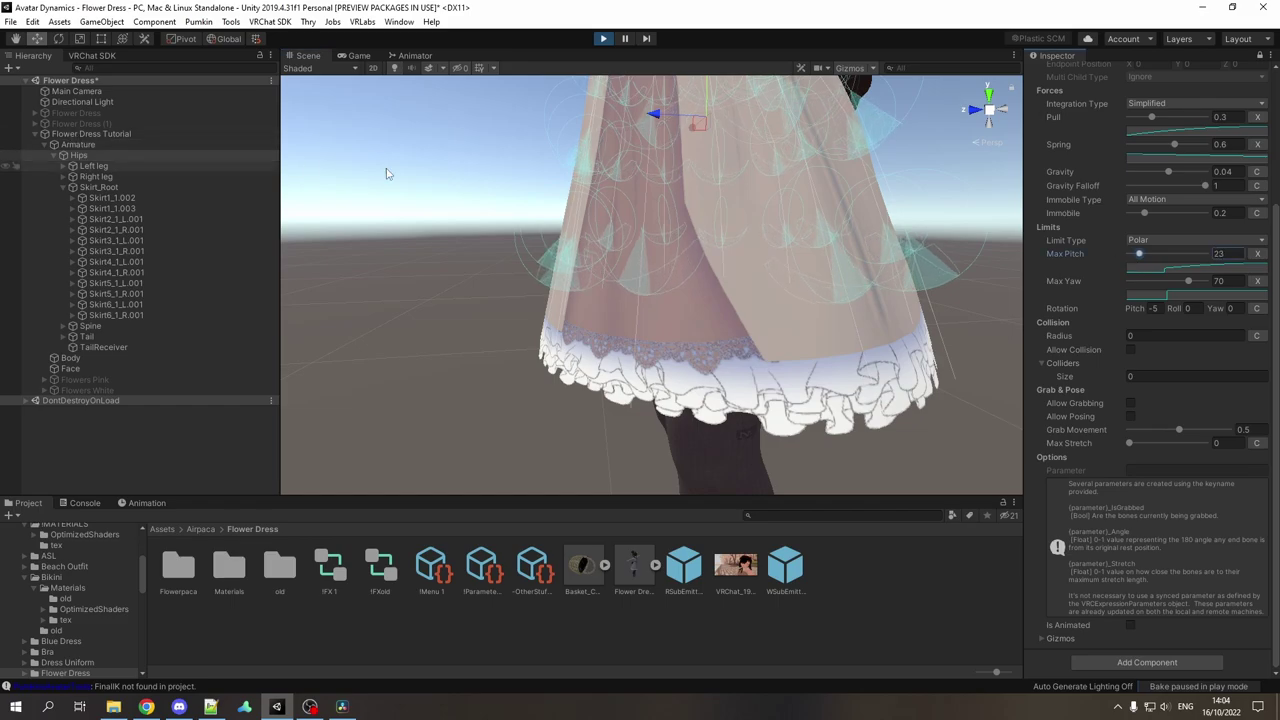
pyautogui.moveTo(653, 115); pyautogui.dragTo(765, 120)
pyautogui.scroll(-8, 661, 178)
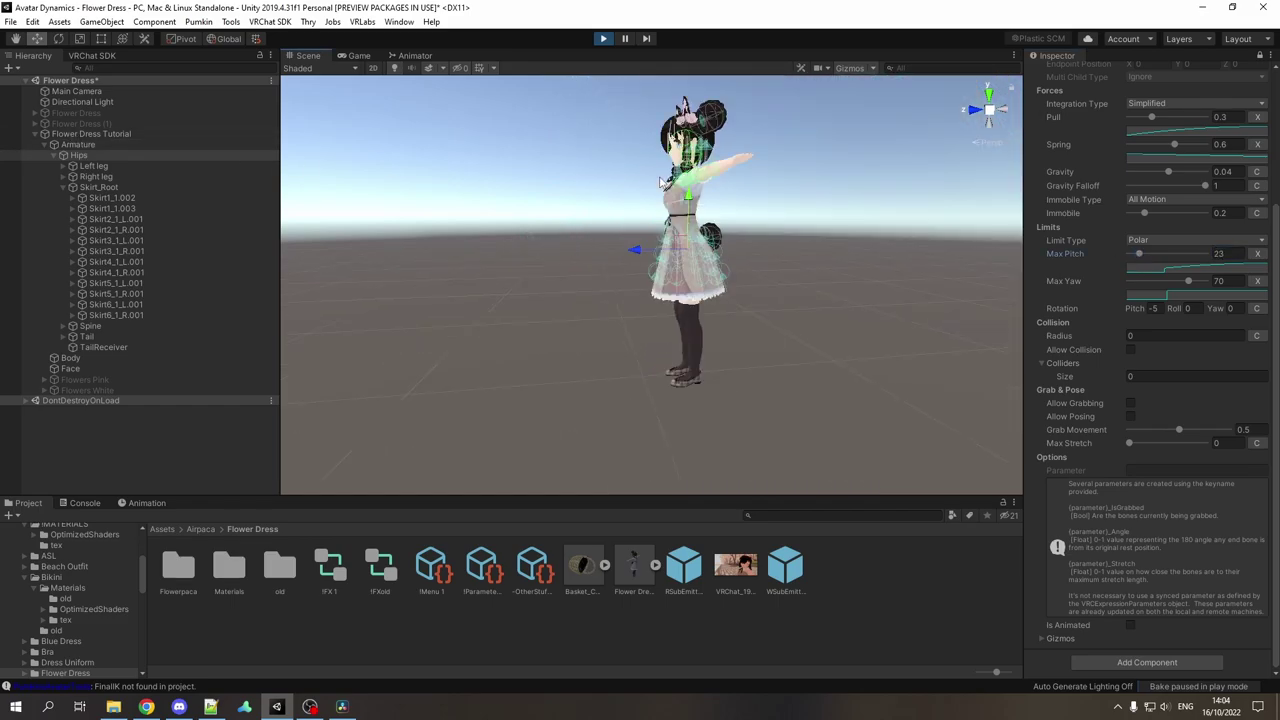
pyautogui.moveTo(652, 192); pyautogui.dragTo(590, 242, button='middle')
pyautogui.moveTo(575, 298); pyautogui.dragTo(540, 266)
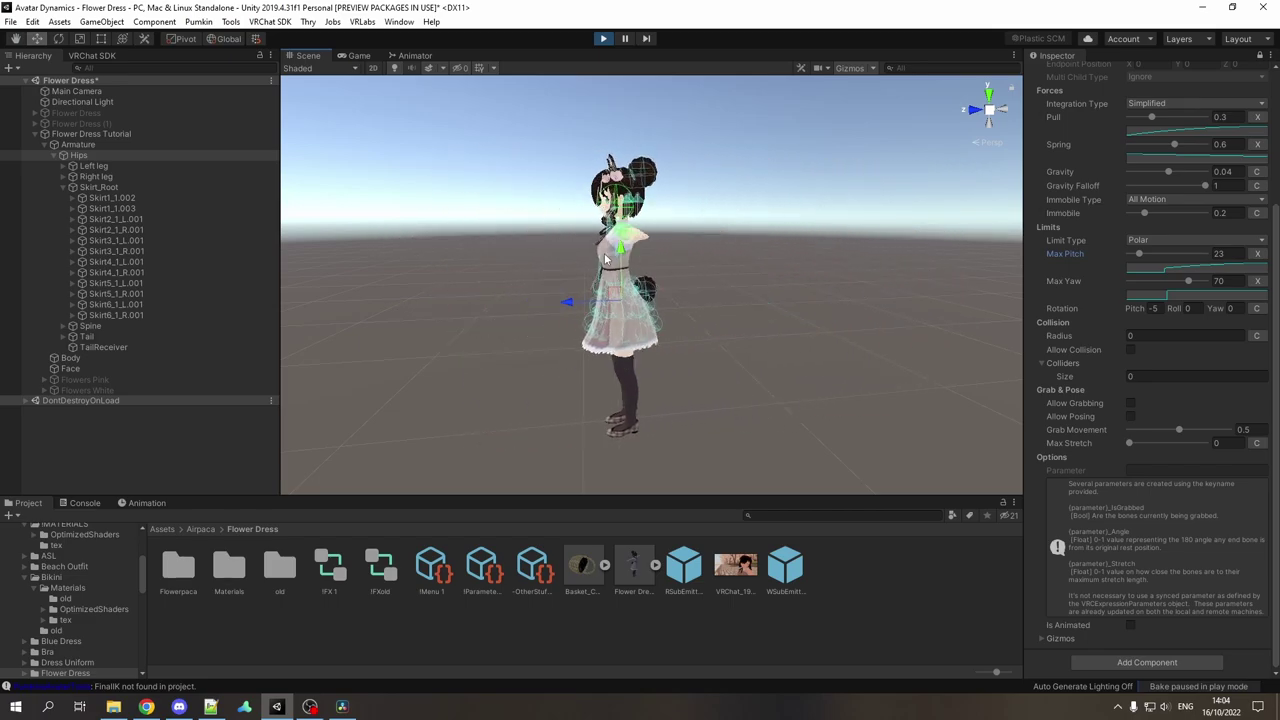
pyautogui.hotkey('ctrl', 'z')
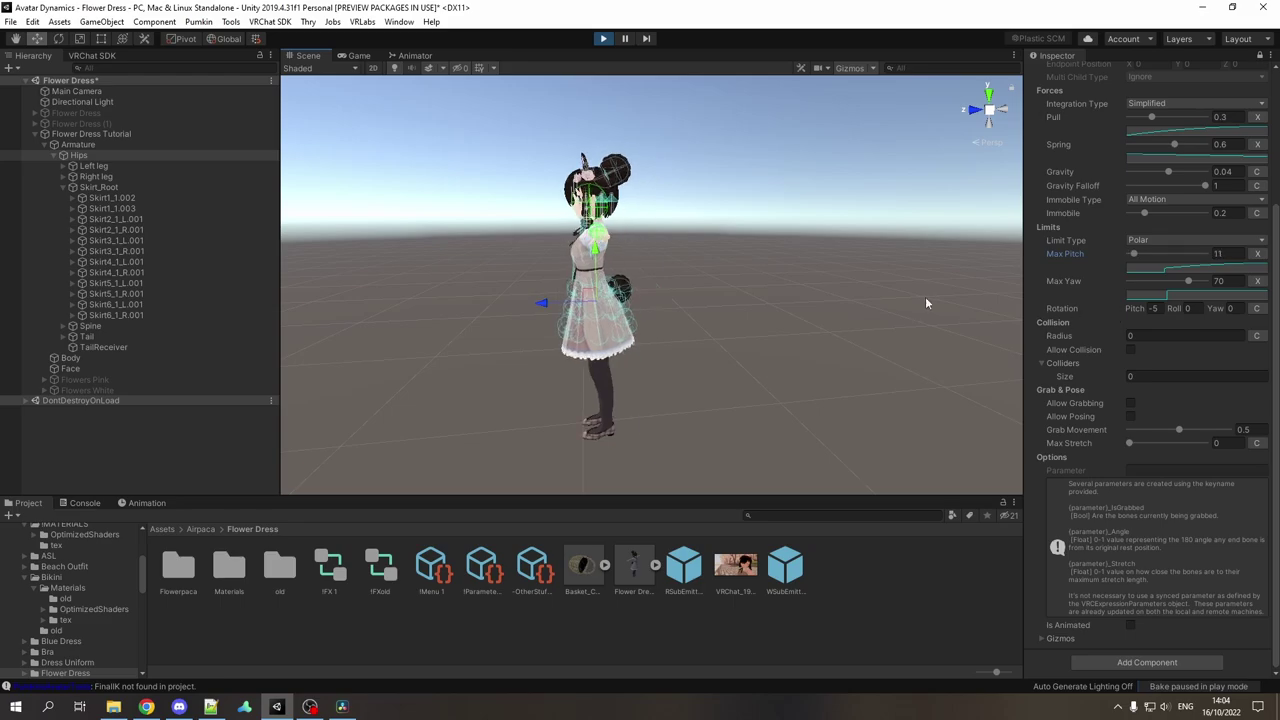
pyautogui.scroll(4, 660, 288)
pyautogui.moveTo(631, 291); pyautogui.dragTo(650, 283, button='middle')
pyautogui.moveTo(650, 283); pyautogui.dragTo(779, 276, button='right')
pyautogui.keyDown('alt'); pyautogui.moveTo(662, 256); pyautogui.dragTo(686, 259); pyautogui.keyUp('alt')
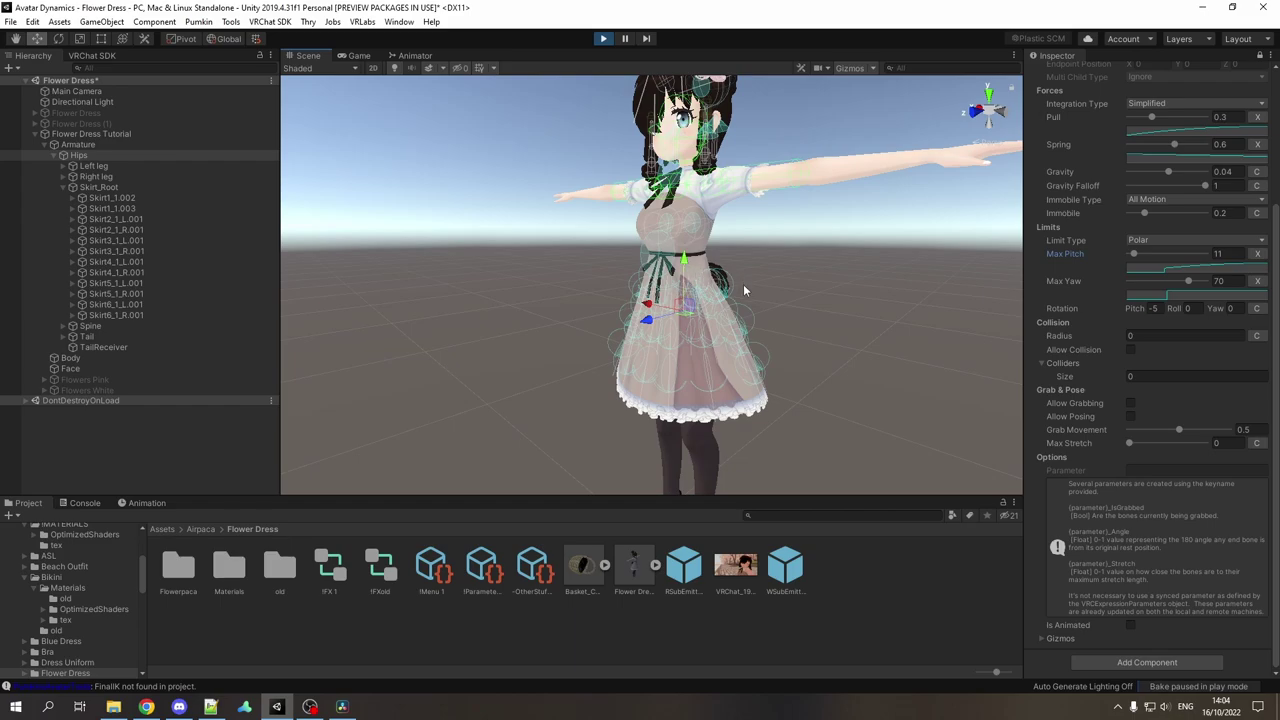
pyautogui.moveTo(757, 291); pyautogui.dragTo(795, 320, button='right')
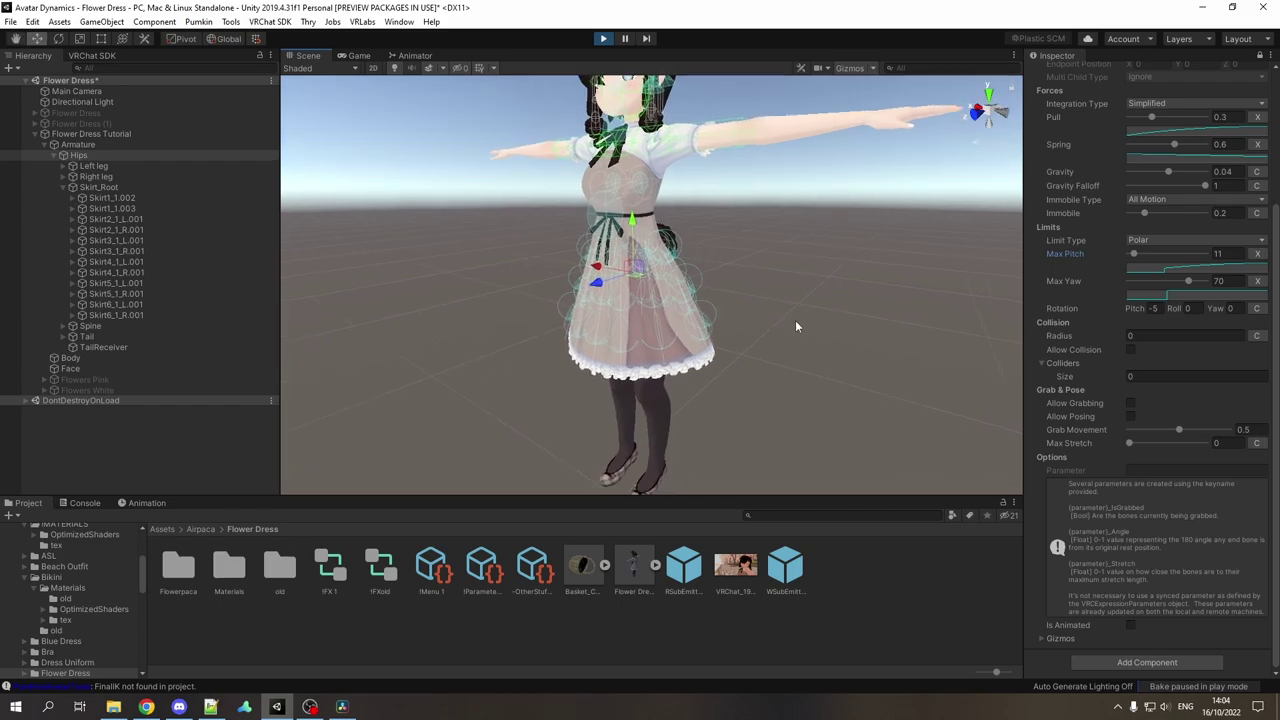